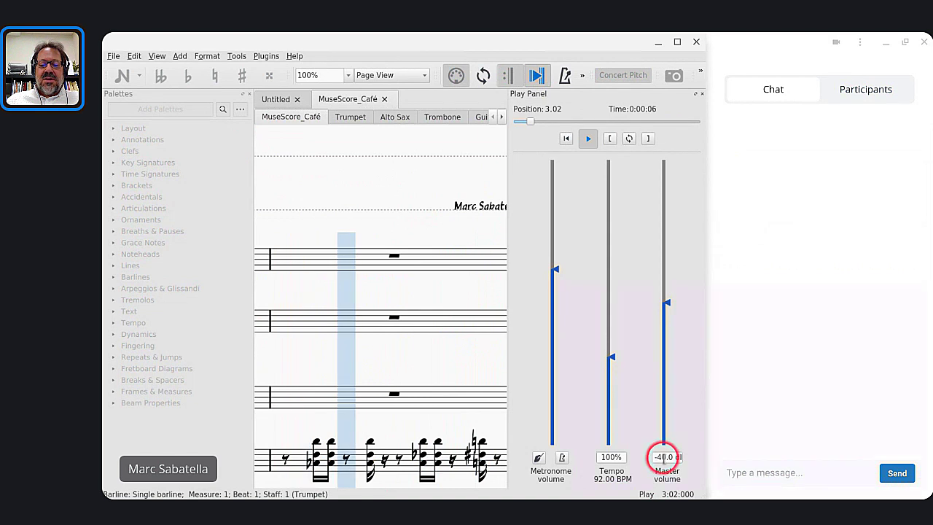
Lower the playback master volume to -50 dB and close the Play Panel.
{"action": "scroll", "coordinate": [664, 458], "scroll_direction": "down", "scroll_amount": 1}
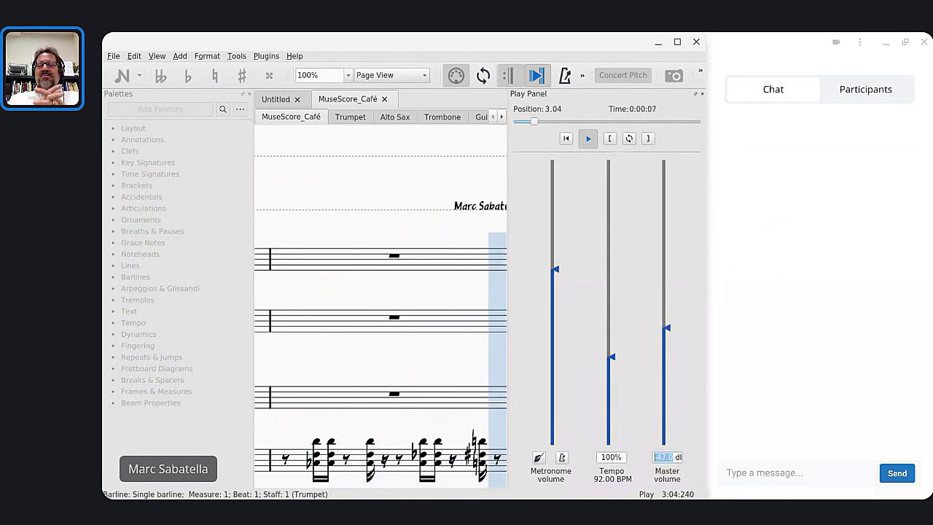
{"action": "scroll", "coordinate": [664, 458], "scroll_direction": "down", "scroll_amount": 2}
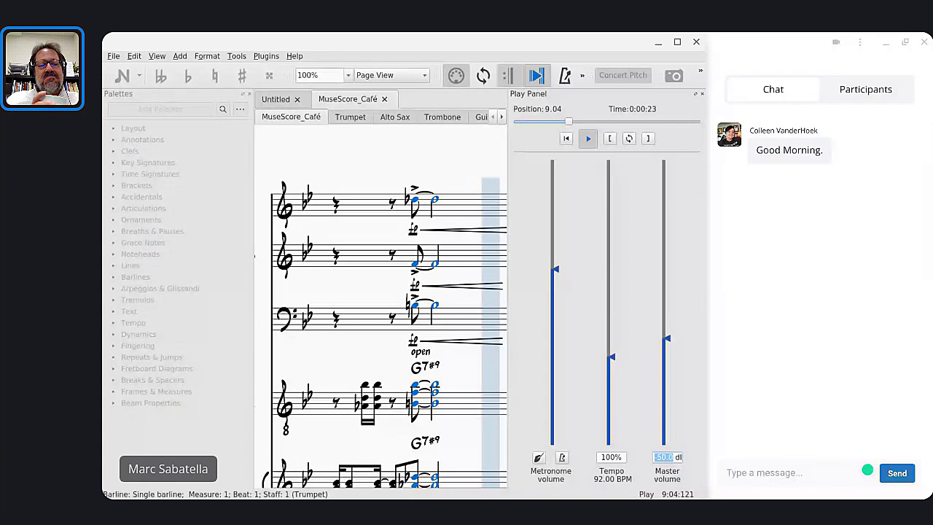
{"action": "left_click", "coordinate": [703, 97]}
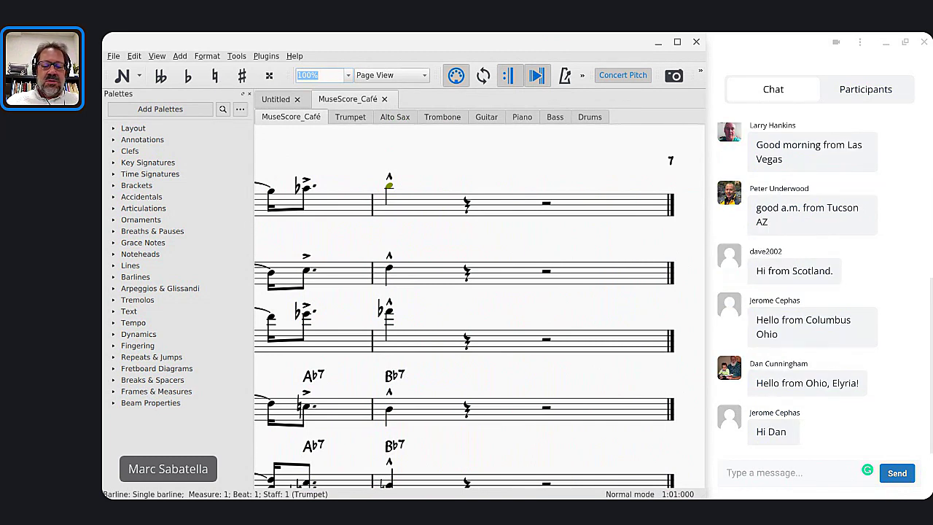
Reopen the Play Panel, set the master volume to -40 dB, and close the panel again.
{"action": "key", "text": "F11"}
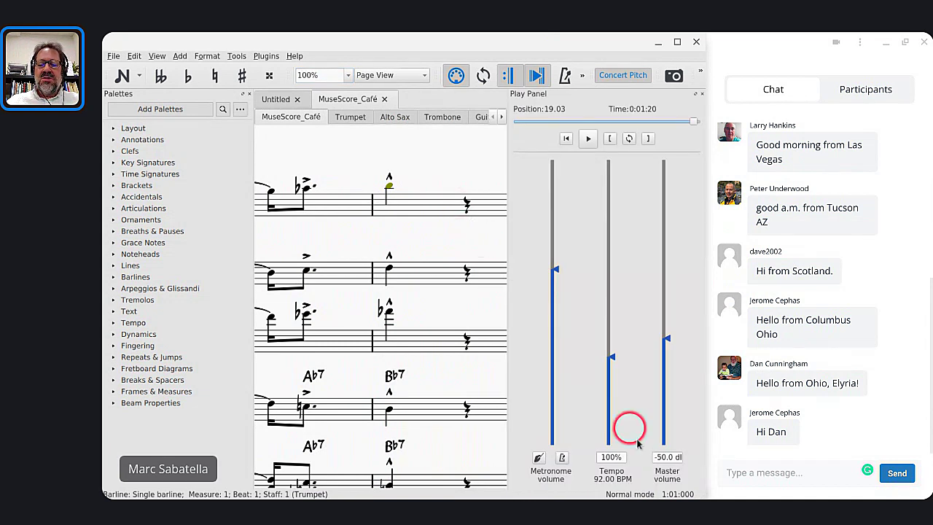
{"action": "left_click", "coordinate": [673, 464]}
{"action": "key", "text": "Up"}
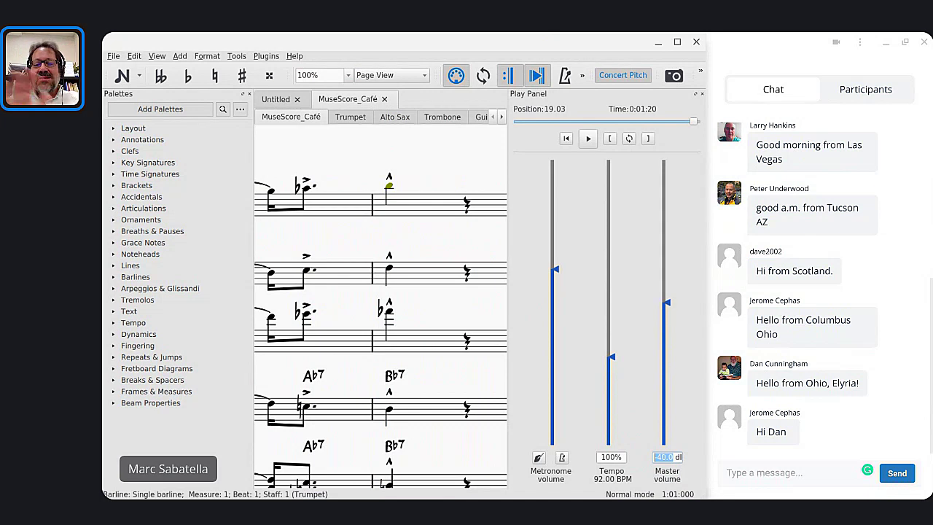
{"action": "left_click", "coordinate": [703, 95]}
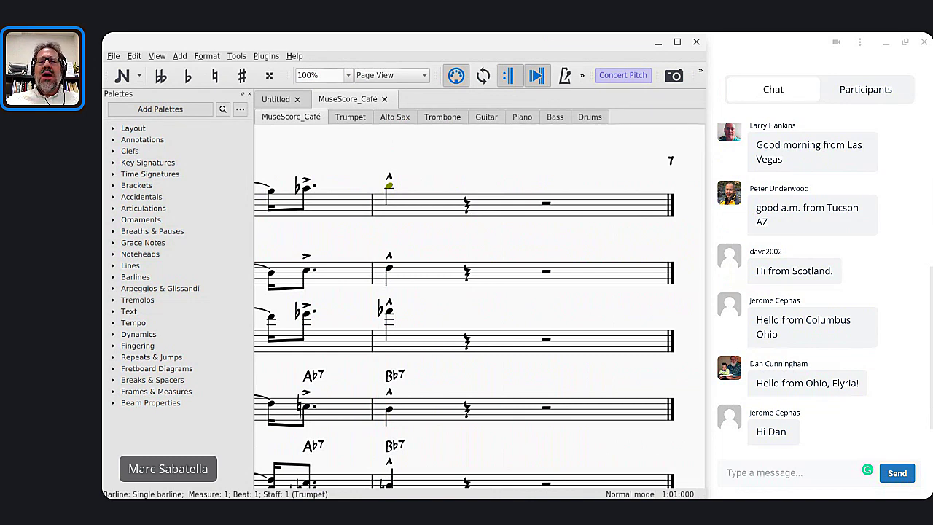
Close the Palettes panel and zoom the MuseScore_Café score out to 56% to show the full last page.
{"action": "left_click", "coordinate": [441, 33]}
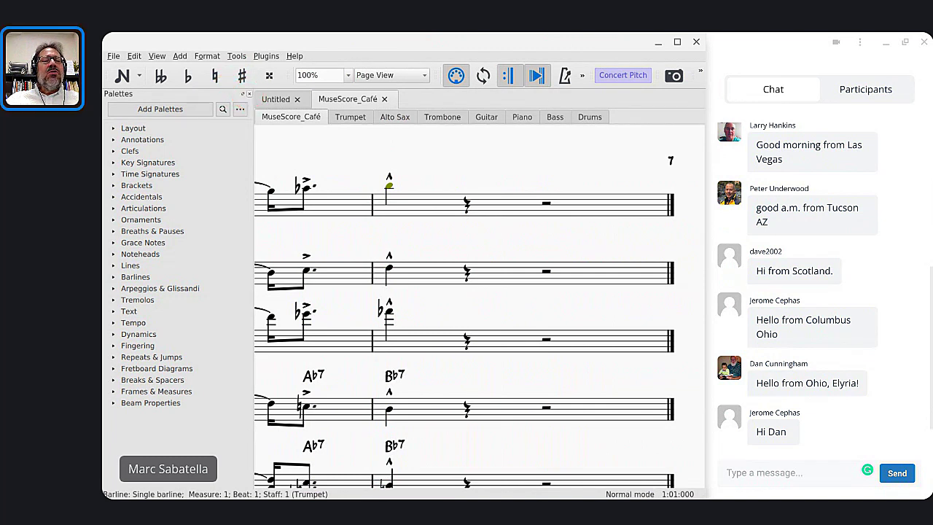
{"action": "left_click", "coordinate": [248, 95]}
{"action": "left_click", "coordinate": [280, 124]}
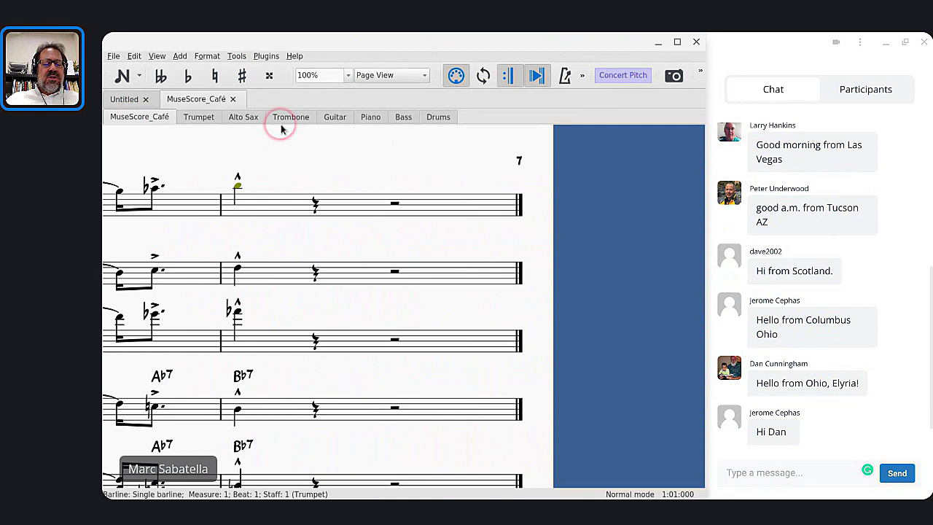
{"action": "left_click_drag", "start_coordinate": [280, 143], "coordinate": [546, 150]}
{"action": "scroll", "coordinate": [483, 141], "scroll_direction": "down", "scroll_amount": 6, "text": "ctrl"}
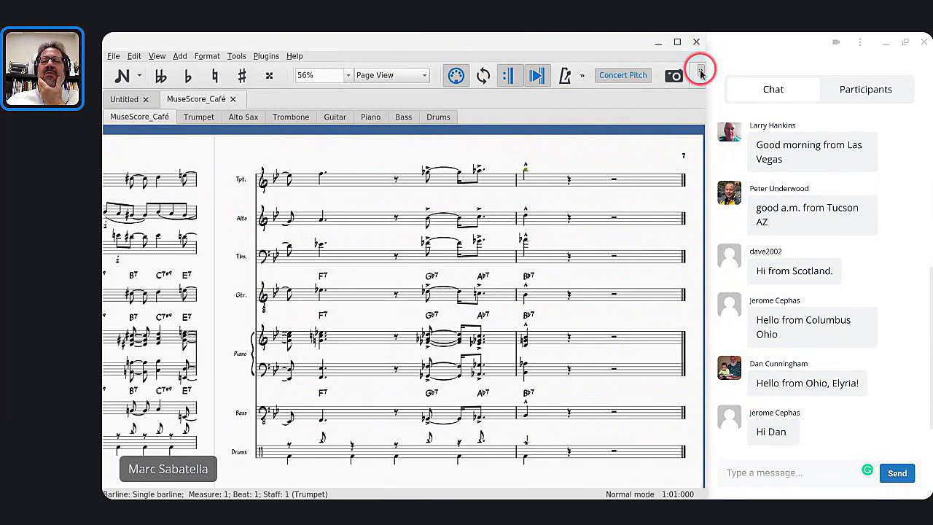
Switch the workspace from Editing to Cafe.
{"action": "left_click", "coordinate": [701, 73]}
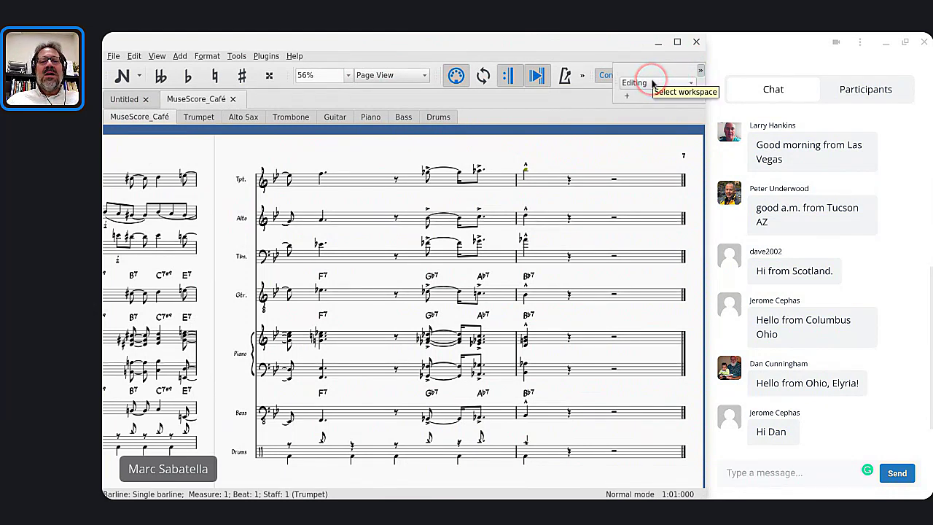
{"action": "left_click", "coordinate": [699, 70]}
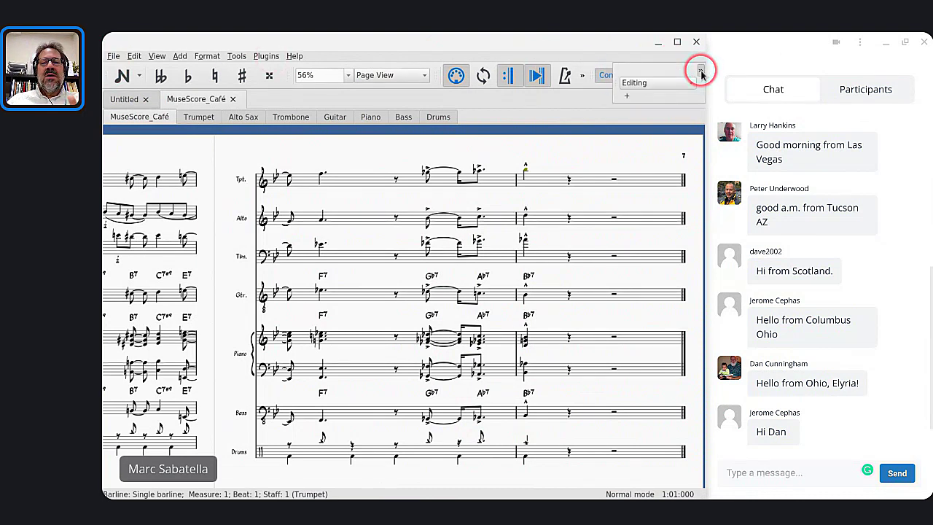
{"action": "left_click", "coordinate": [665, 87]}
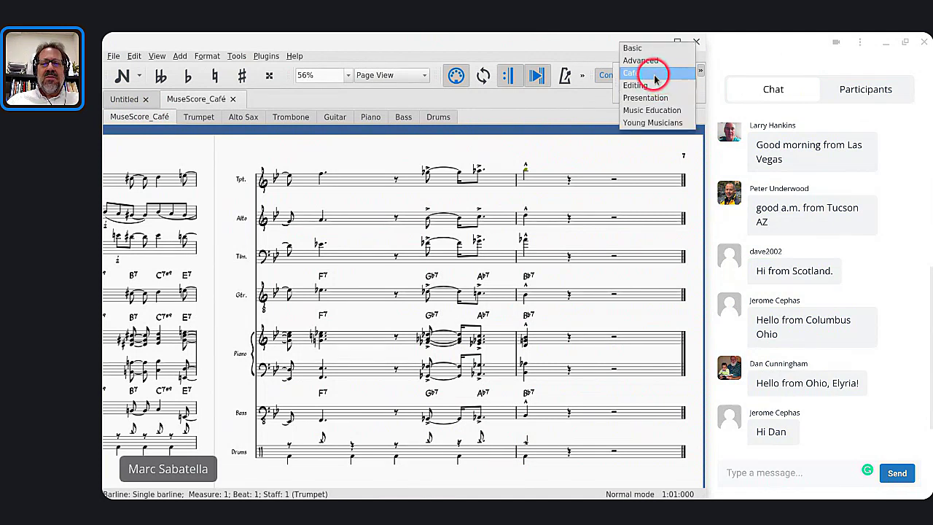
{"action": "left_click", "coordinate": [654, 79]}
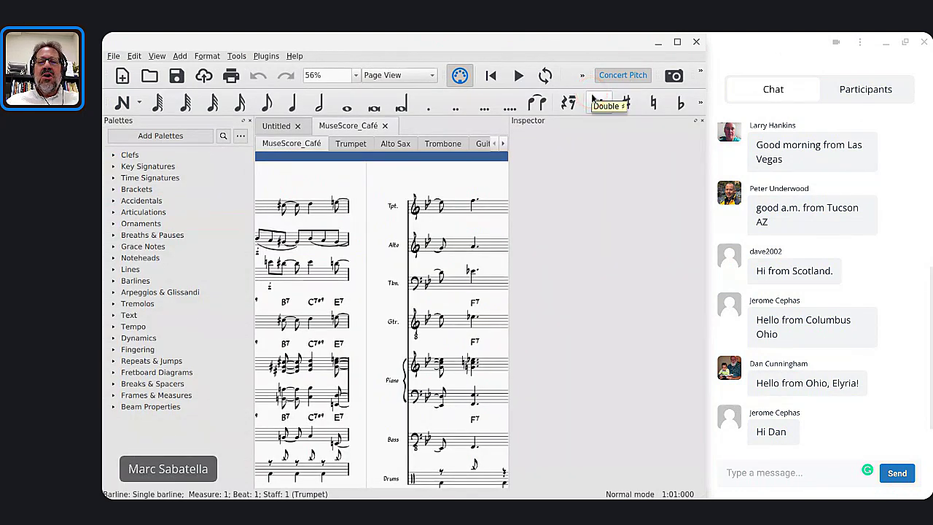
Clear the selection in the score and close the Inspector and Palettes panels.
{"action": "left_click", "coordinate": [701, 72]}
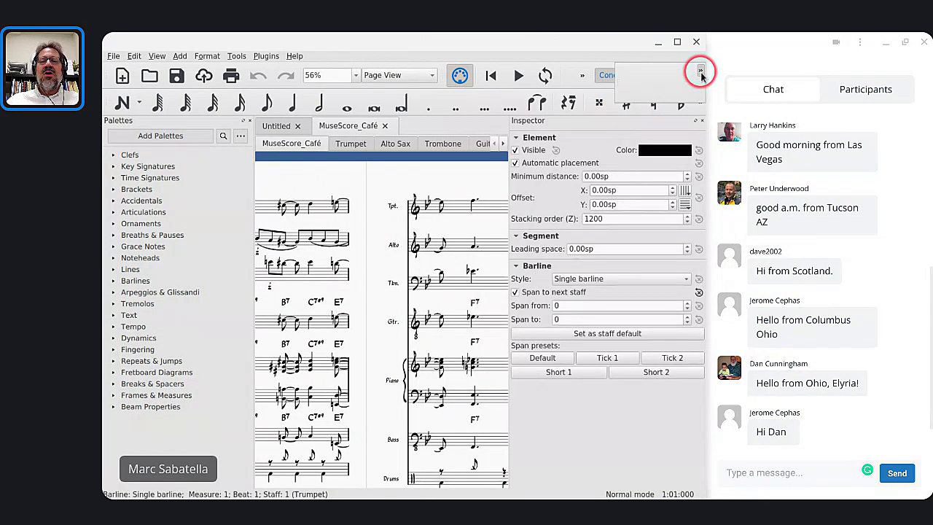
{"action": "left_click", "coordinate": [450, 184]}
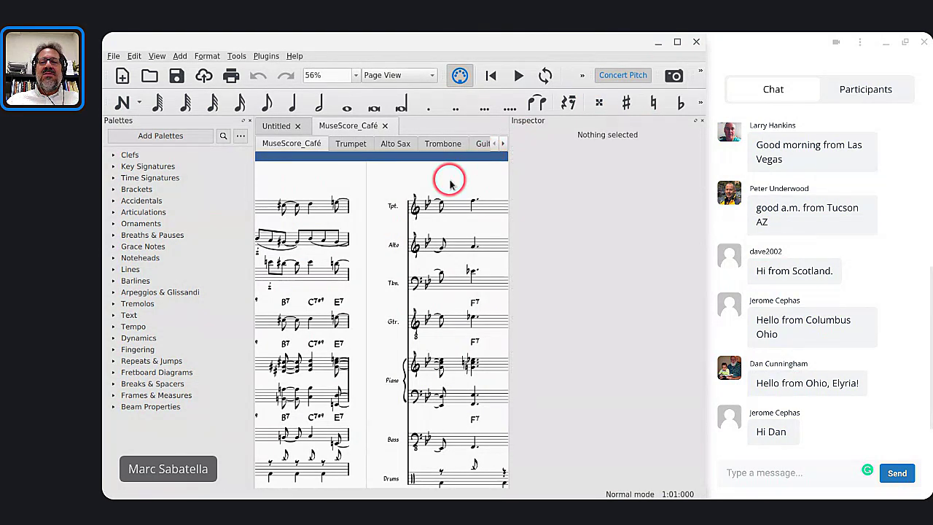
{"action": "left_click", "coordinate": [697, 121]}
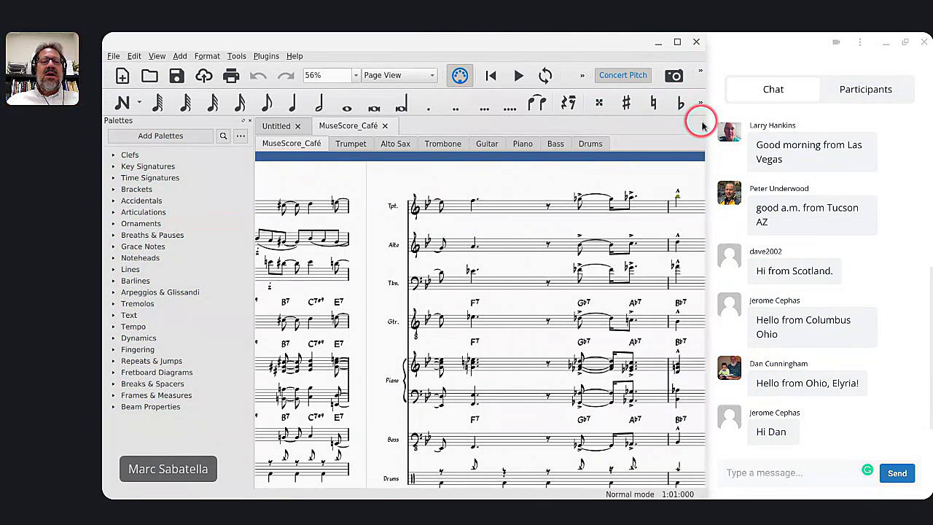
{"action": "left_click", "coordinate": [249, 121]}
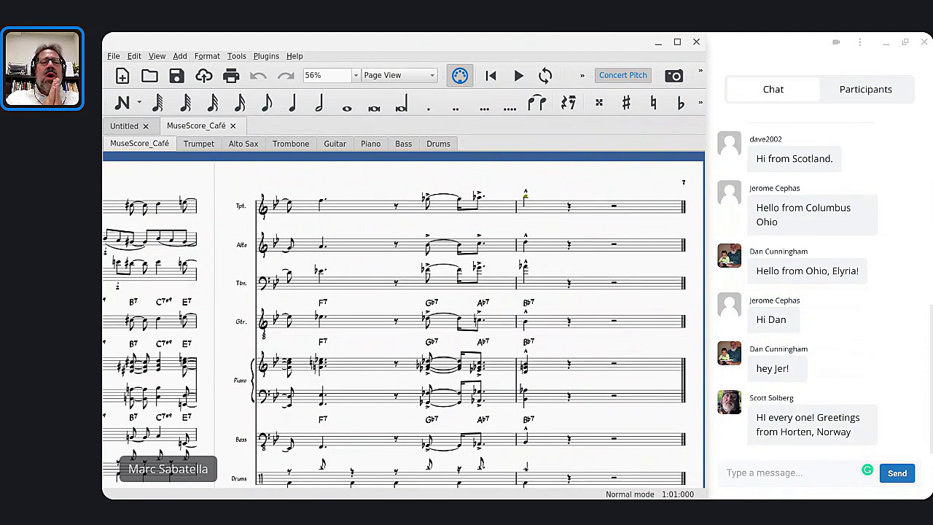
Return to the beginning of the score and size the window so the meeting chat stays visible beside it.
{"action": "left_click", "coordinate": [677, 42]}
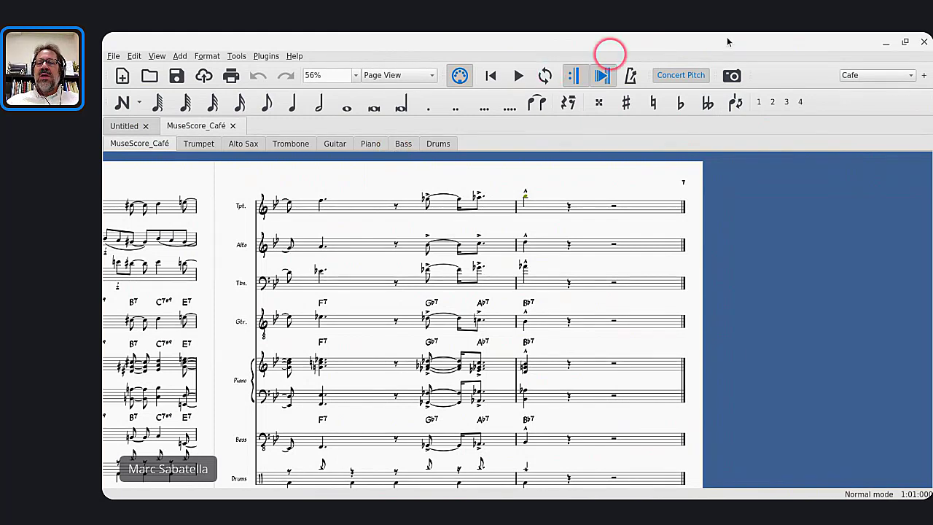
{"action": "left_click", "coordinate": [906, 44]}
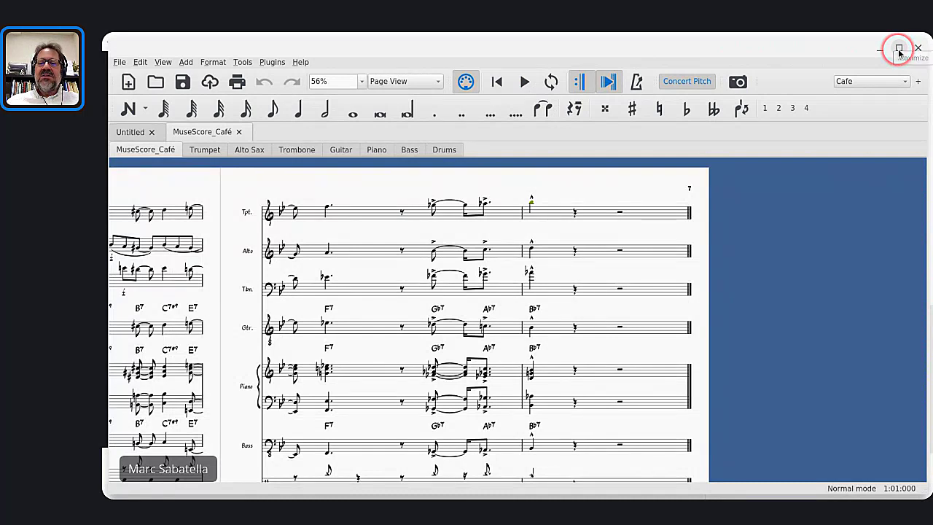
{"action": "key", "text": "ctrl+Home"}
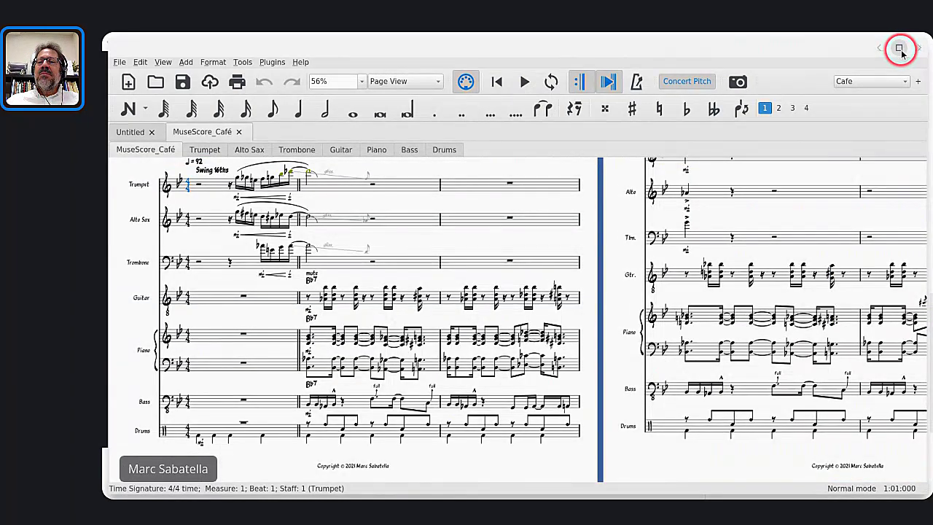
{"action": "left_click", "coordinate": [901, 51]}
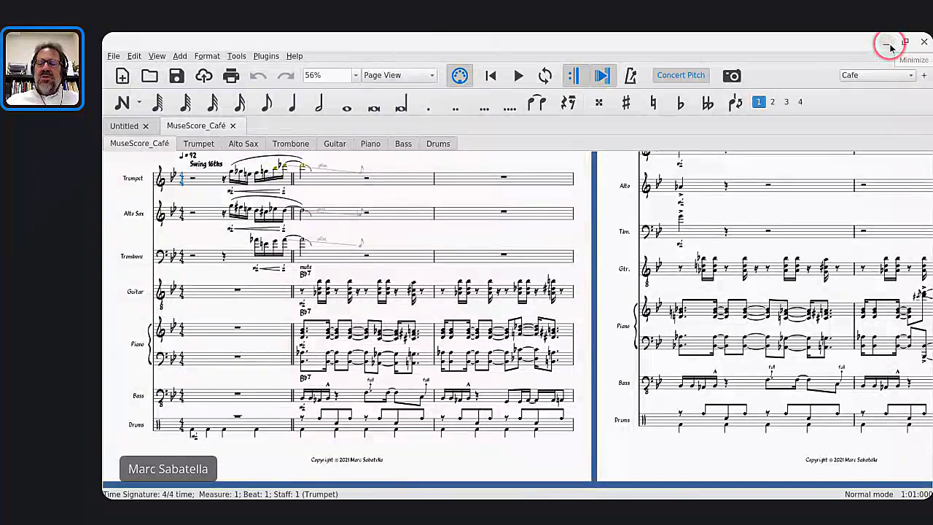
{"action": "left_click", "coordinate": [888, 44]}
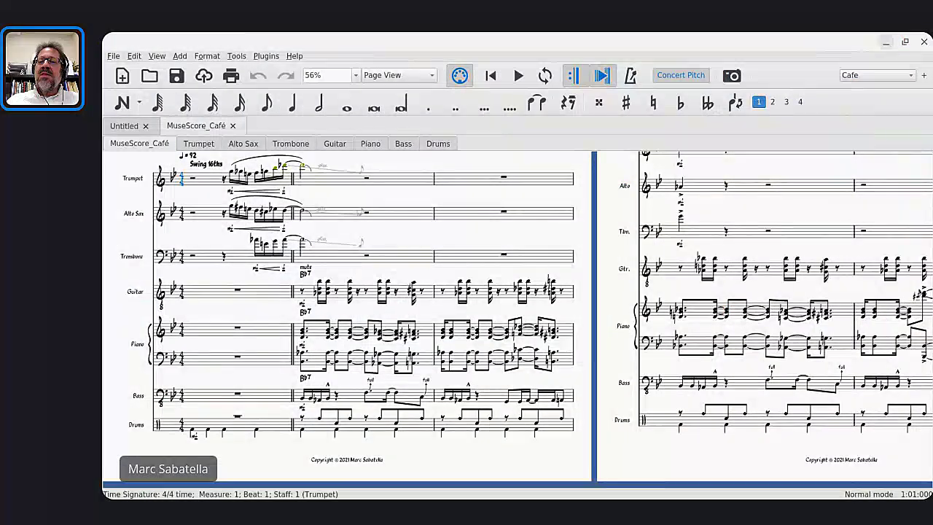
{"action": "left_click", "coordinate": [888, 43]}
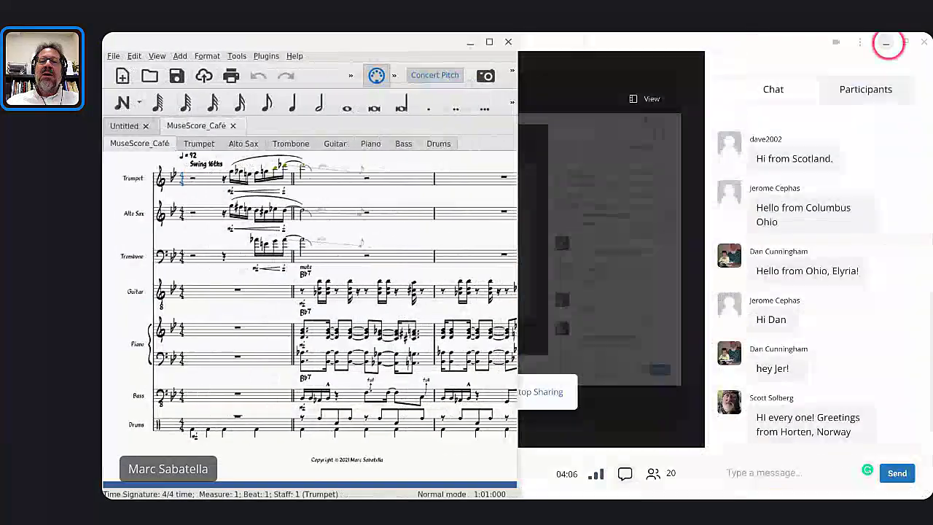
{"action": "left_click_drag", "start_coordinate": [517, 134], "coordinate": [709, 146]}
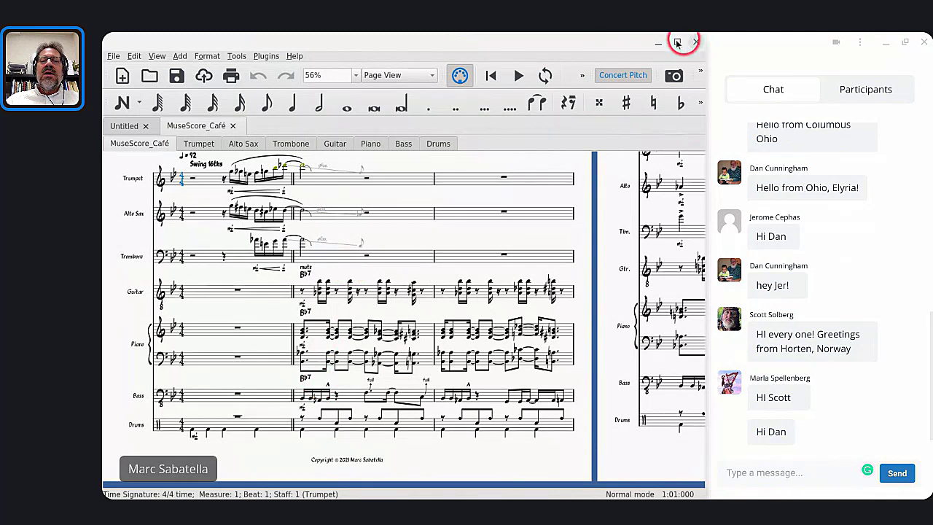
Move the score window down to uncover the meeting view behind it.
{"action": "left_click_drag", "start_coordinate": [614, 34], "coordinate": [605, 241]}
{"action": "left_click", "coordinate": [583, 405]}
{"action": "scroll", "coordinate": [568, 401], "scroll_direction": "down", "scroll_amount": 3}
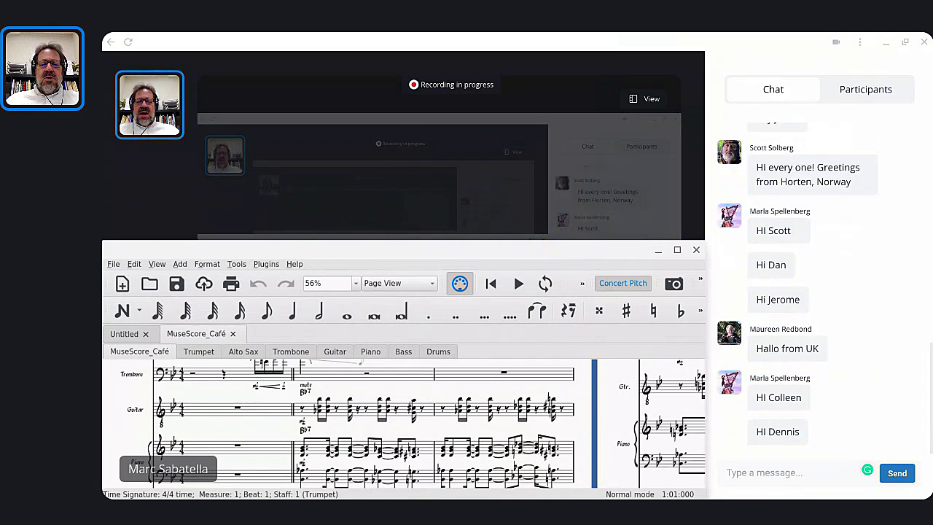
Switch to the Music Engraving Workshop page in Chrome and view the Clef, Key, and Time Signature Changes lesson post.
{"action": "key", "text": "alt+Tab"}
{"action": "key", "text": "alt+Tab"}
{"action": "key", "text": "alt+Tab"}
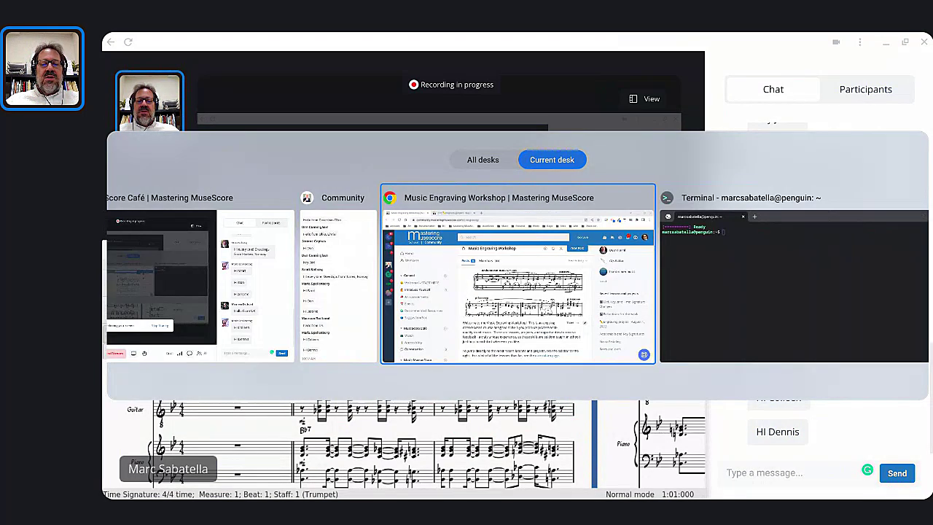
{"action": "scroll", "coordinate": [523, 253], "scroll_direction": "down", "scroll_amount": 2}
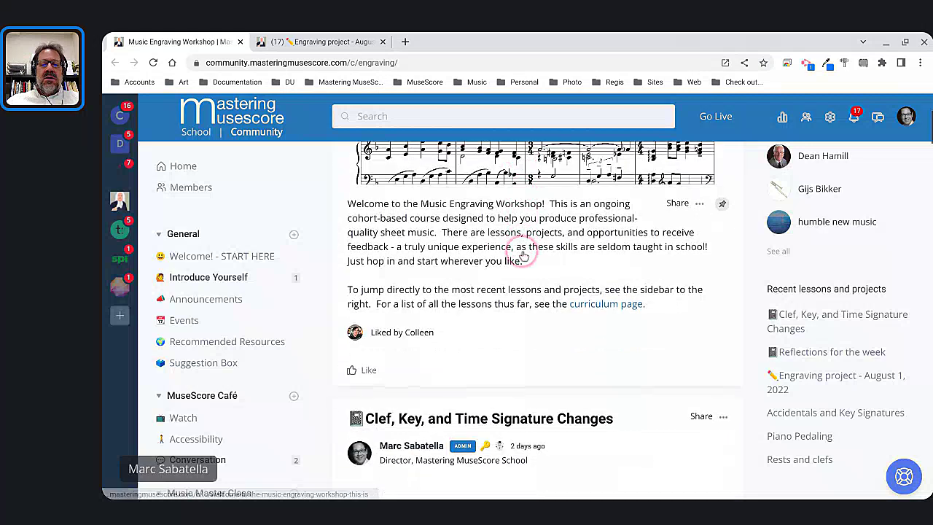
{"action": "scroll", "coordinate": [523, 321], "scroll_direction": "down", "scroll_amount": 2}
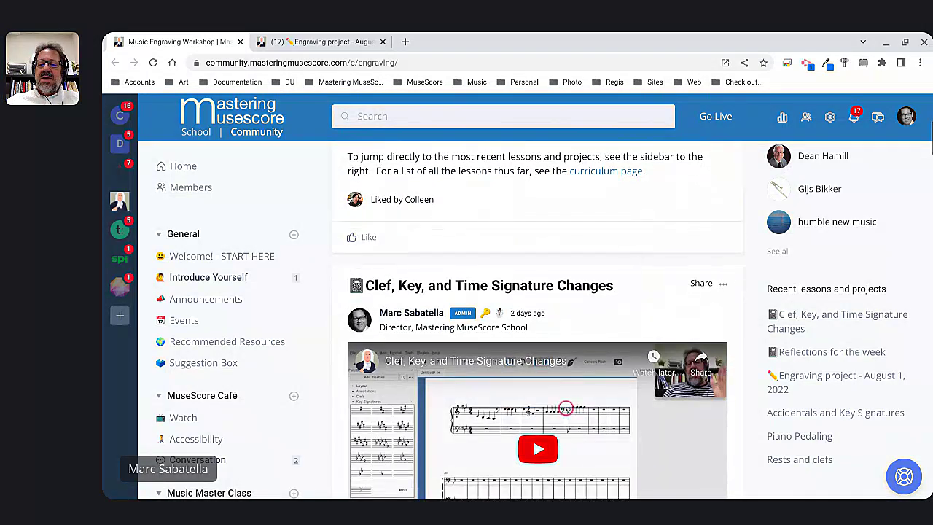
Bring up the Engraving project - August 1, 2022 post and follow its link to the score on IMSLP.
{"action": "left_click", "coordinate": [300, 36]}
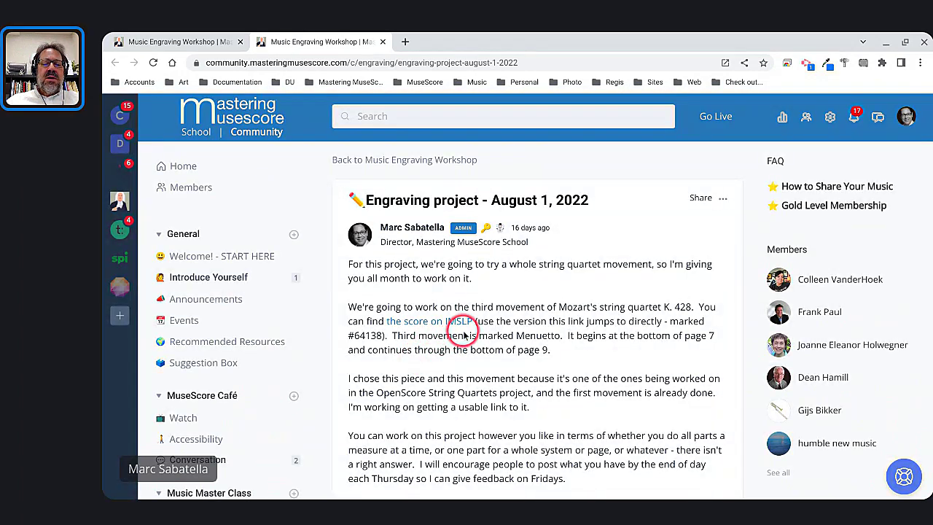
{"action": "left_click", "coordinate": [447, 321]}
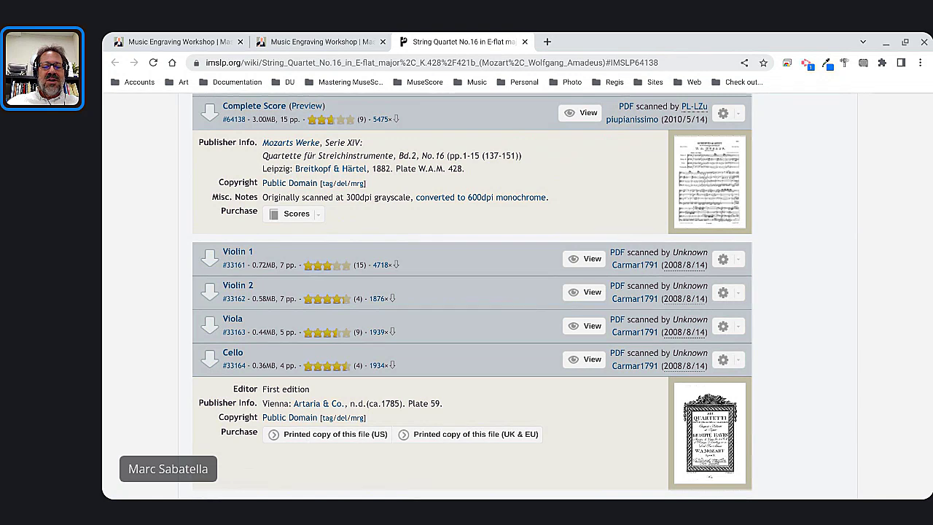
Examine the Scores and Parts listings for Mozart's String Quartet No.16, focusing on complete score #64138.
{"action": "scroll", "coordinate": [407, 208], "scroll_direction": "down", "scroll_amount": 2}
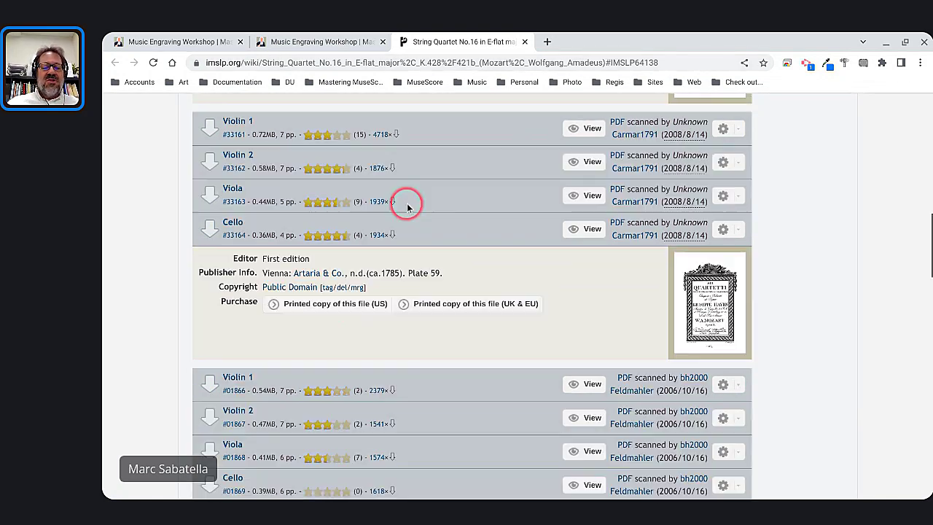
{"action": "scroll", "coordinate": [254, 125], "scroll_direction": "up", "scroll_amount": 1}
{"action": "scroll", "coordinate": [271, 128], "scroll_direction": "up", "scroll_amount": 7}
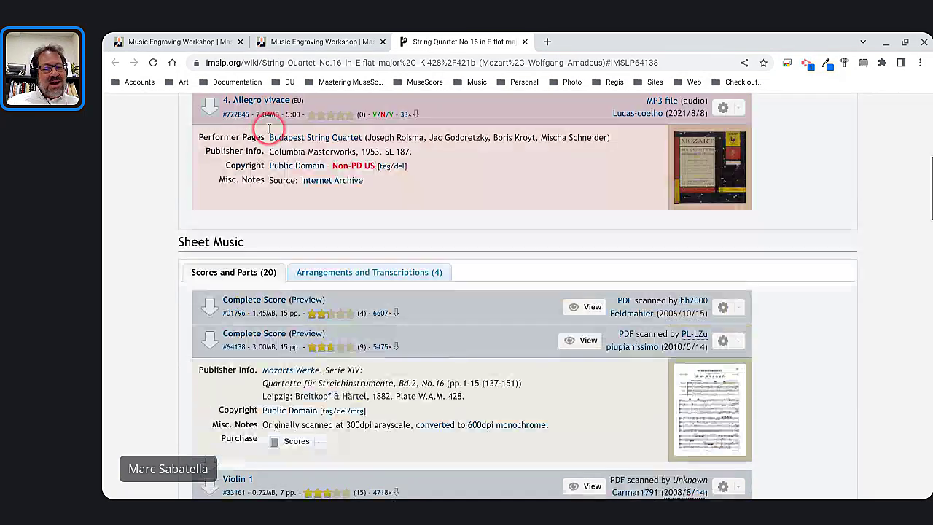
{"action": "scroll", "coordinate": [269, 127], "scroll_direction": "down", "scroll_amount": 9}
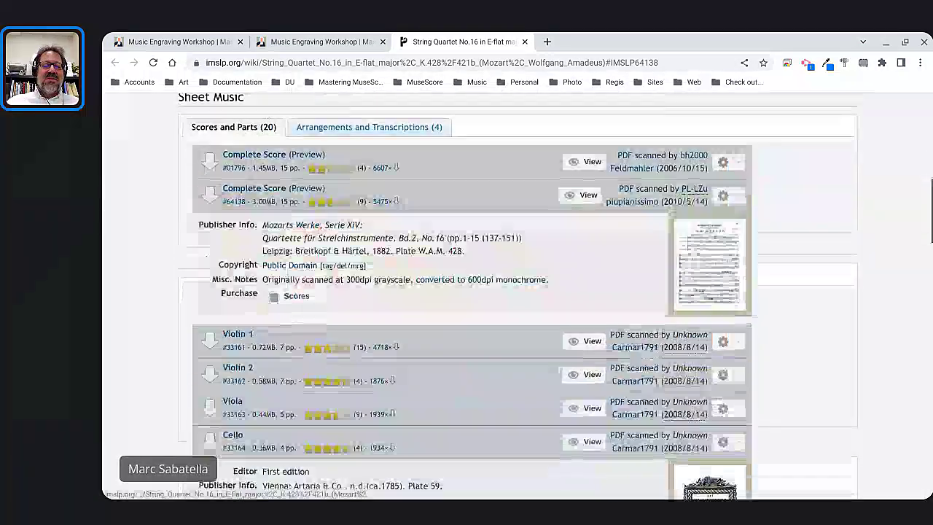
{"action": "scroll", "coordinate": [270, 128], "scroll_direction": "up", "scroll_amount": 11}
{"action": "mouse_move", "coordinate": [277, 134]}
{"action": "scroll", "coordinate": [277, 135], "scroll_direction": "down", "scroll_amount": 5}
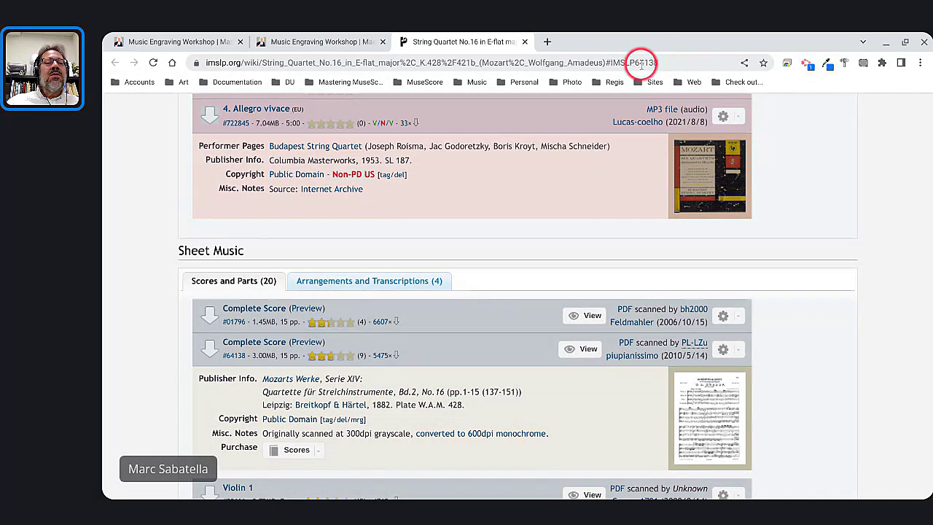
{"action": "scroll", "coordinate": [305, 181], "scroll_direction": "down", "scroll_amount": 1}
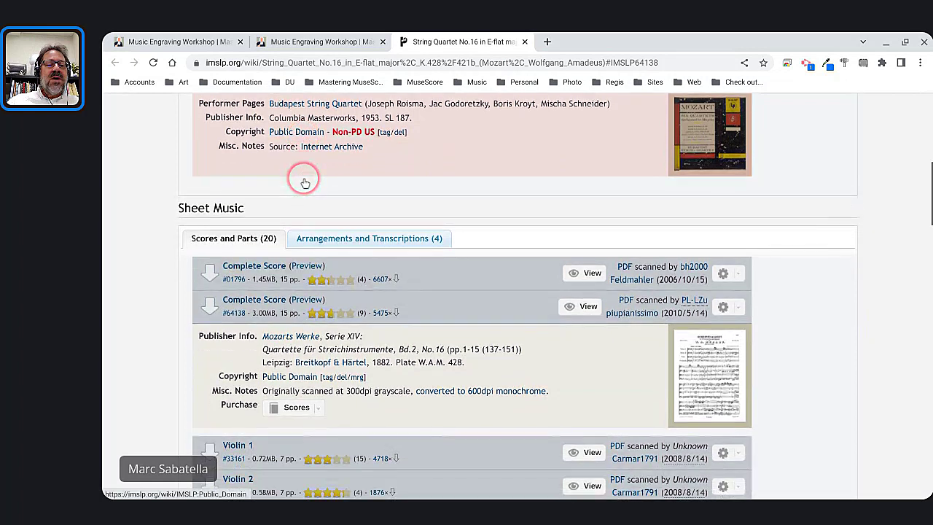
Open the PDF of complete score #64138 and read through it to the Menuetto on page 7.
{"action": "left_click", "coordinate": [256, 301]}
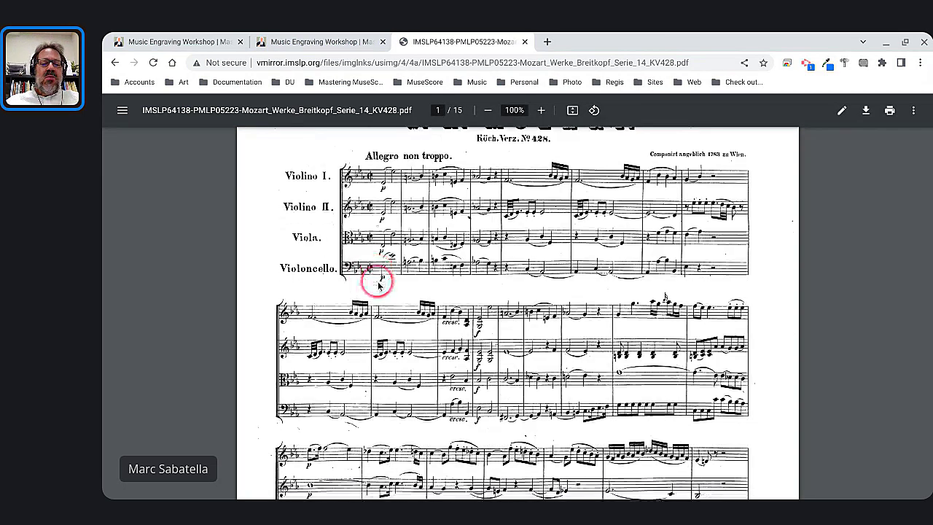
{"action": "scroll", "coordinate": [378, 286], "scroll_direction": "down", "scroll_amount": 8}
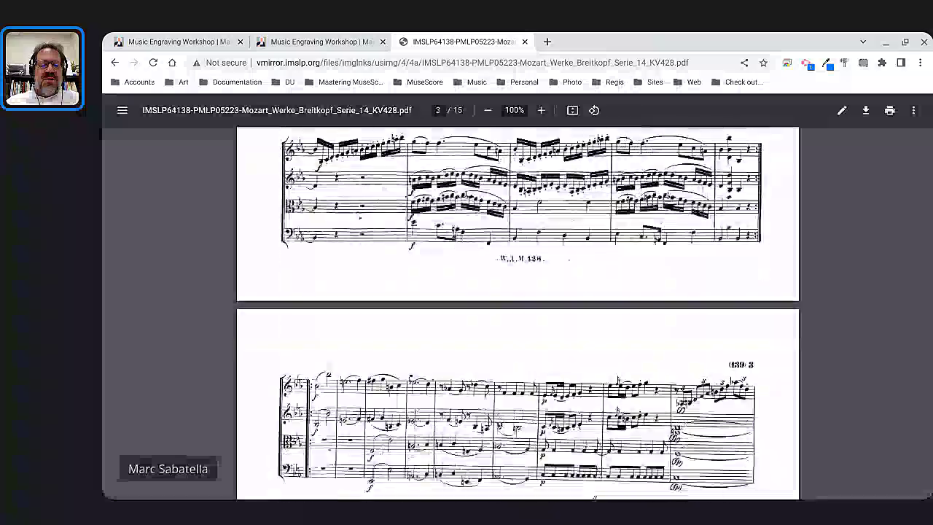
{"action": "scroll", "coordinate": [518, 314], "scroll_direction": "down", "scroll_amount": 4}
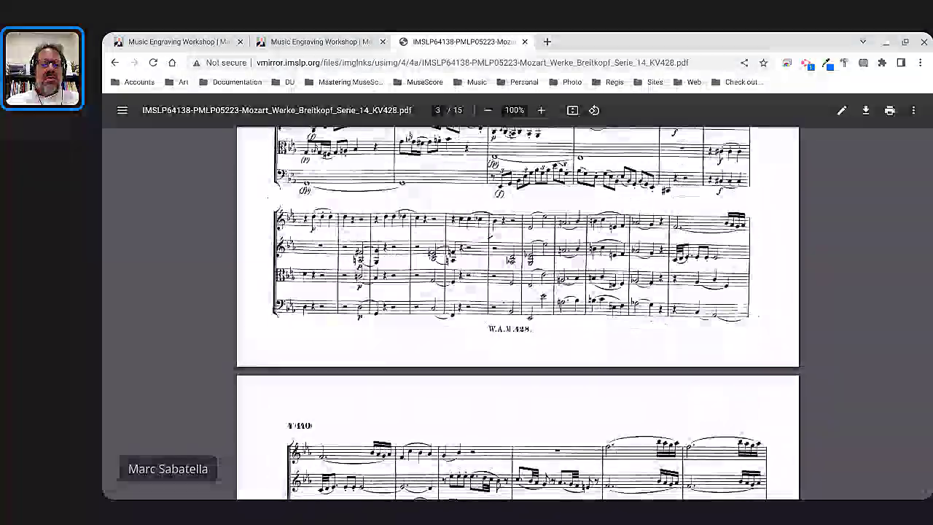
{"action": "scroll", "coordinate": [518, 313], "scroll_direction": "down", "scroll_amount": 10}
{"action": "scroll", "coordinate": [518, 313], "scroll_direction": "down", "scroll_amount": 8}
{"action": "scroll", "coordinate": [517, 313], "scroll_direction": "down", "scroll_amount": 2}
{"action": "scroll", "coordinate": [518, 314], "scroll_direction": "up", "scroll_amount": 1}
{"action": "scroll", "coordinate": [518, 314], "scroll_direction": "down", "scroll_amount": 8}
{"action": "scroll", "coordinate": [518, 313], "scroll_direction": "down", "scroll_amount": 10}
{"action": "scroll", "coordinate": [517, 313], "scroll_direction": "down", "scroll_amount": 5}
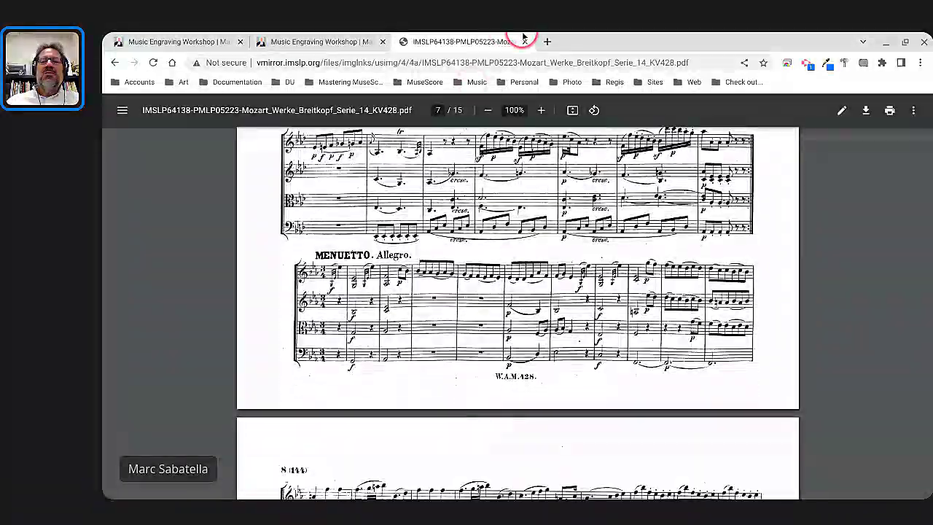
Take the browser window out of full size and fit it, shortened, above the MuseScore toolbar and beside the chat.
{"action": "left_click", "coordinate": [908, 45]}
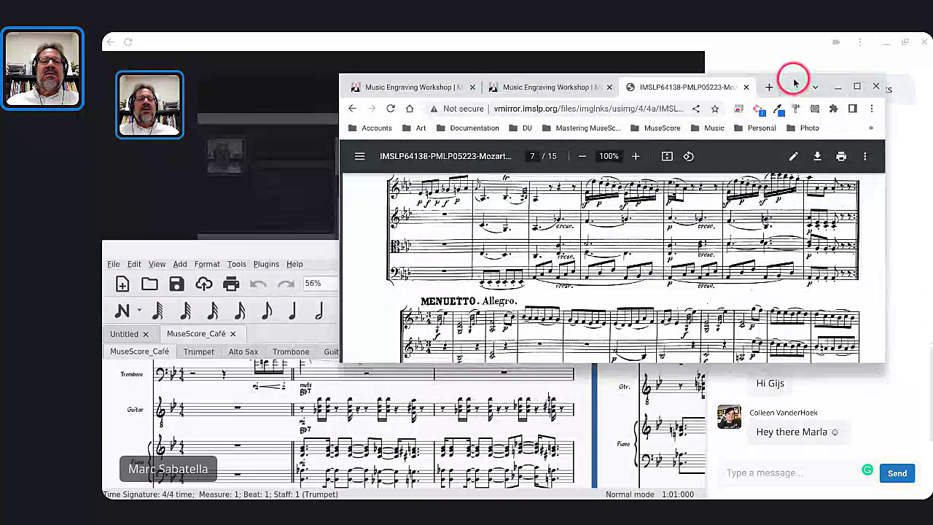
{"action": "left_click_drag", "start_coordinate": [795, 82], "coordinate": [547, 32]}
{"action": "left_click", "coordinate": [907, 42]}
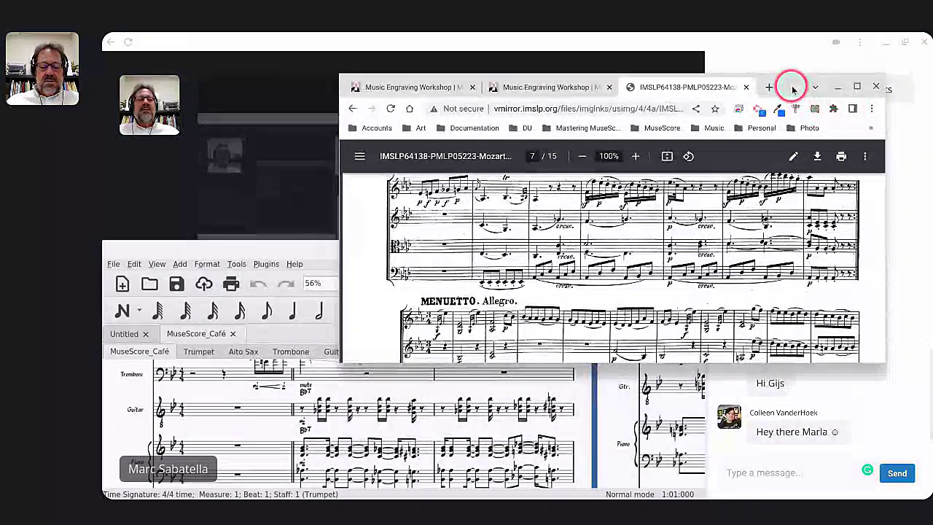
{"action": "left_click_drag", "start_coordinate": [794, 88], "coordinate": [705, 81]}
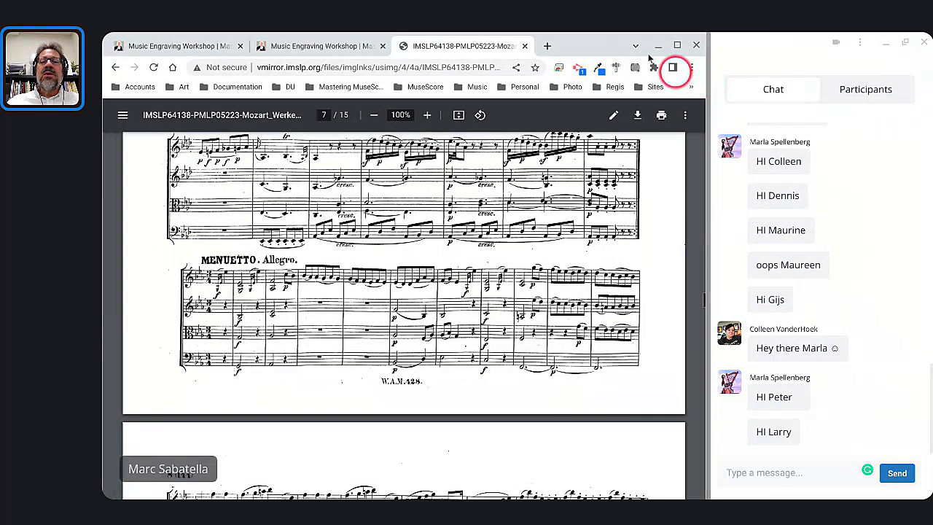
{"action": "left_click_drag", "start_coordinate": [603, 36], "coordinate": [567, 42]}
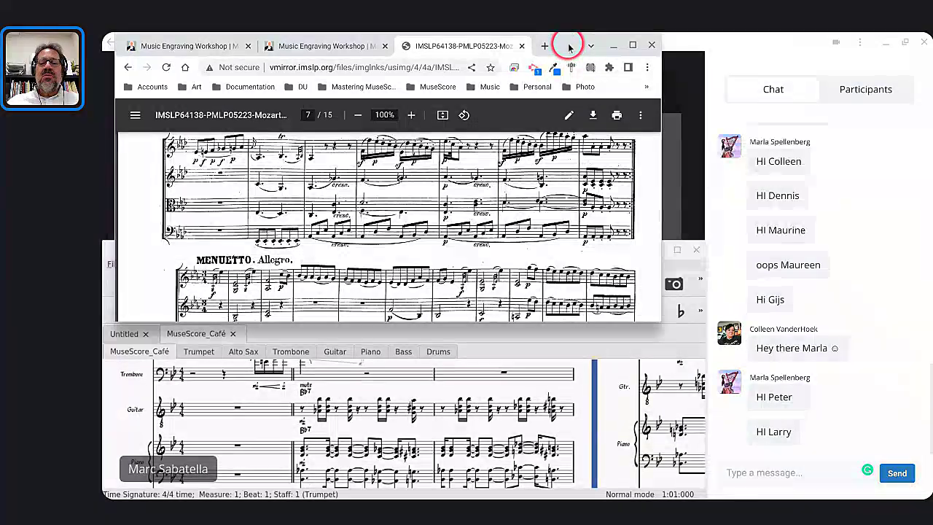
{"action": "left_click_drag", "start_coordinate": [592, 323], "coordinate": [596, 256]}
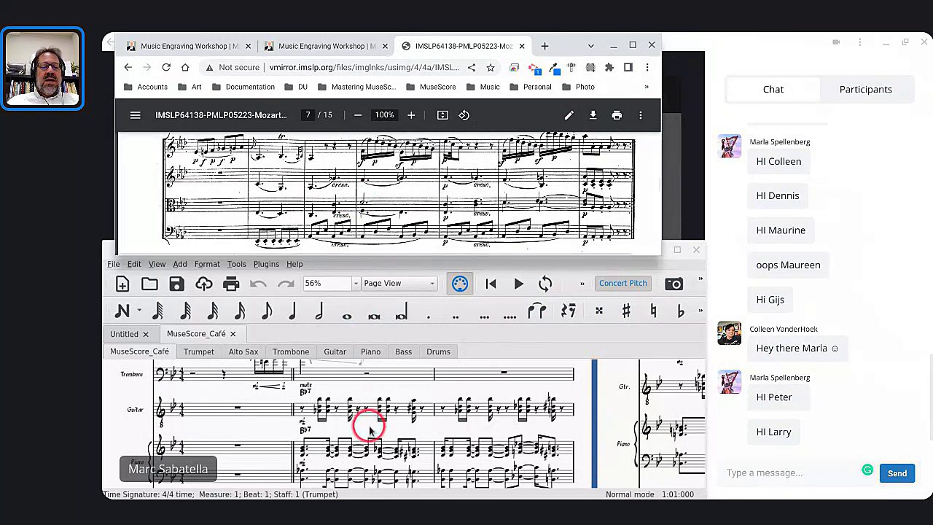
Bring the opening system of the Menuetto into view in the PDF and switch to MuseScore.
{"action": "scroll", "coordinate": [368, 428], "scroll_direction": "down", "scroll_amount": 1}
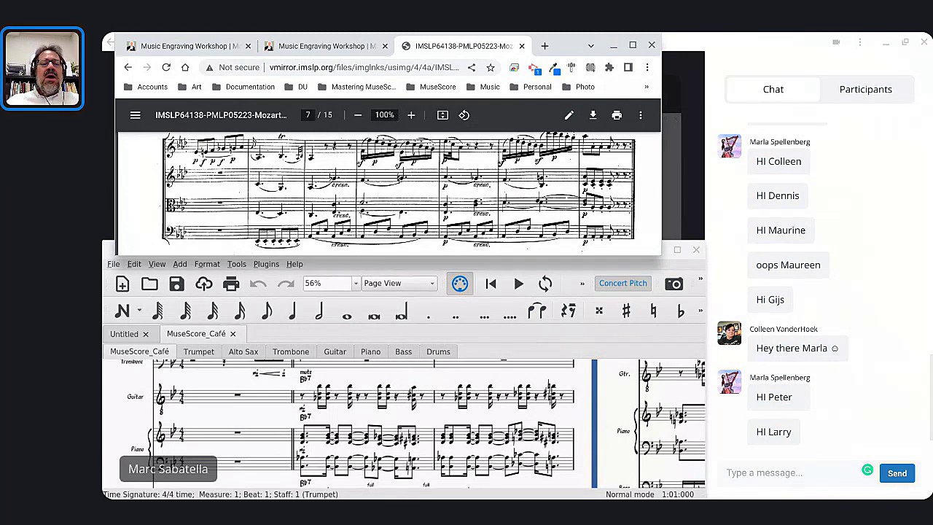
{"action": "scroll", "coordinate": [286, 161], "scroll_direction": "down", "scroll_amount": 5}
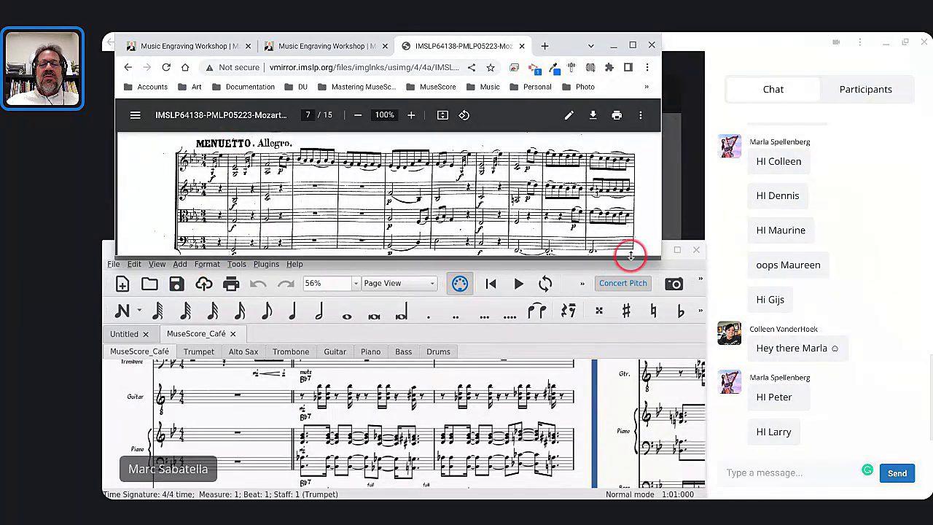
{"action": "left_click", "coordinate": [627, 269]}
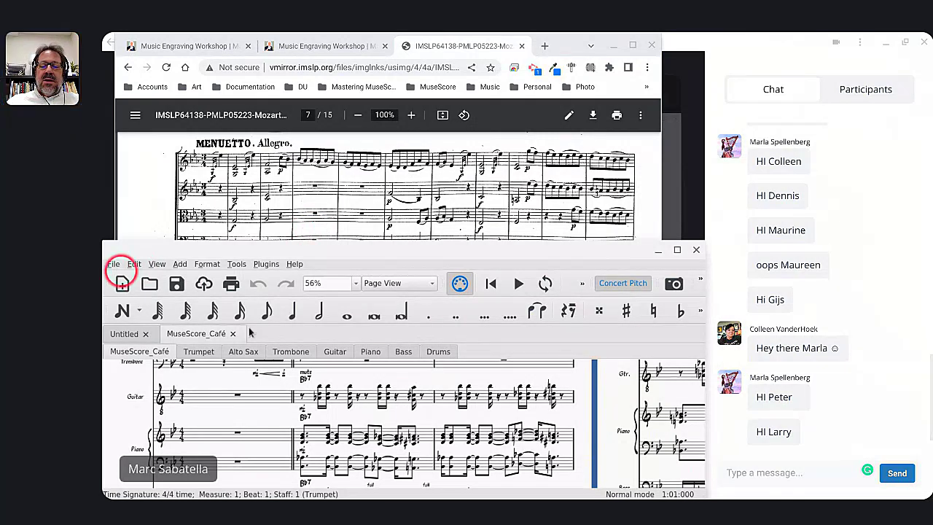
Open the terminal, run the demo command to start the keystroke display, and return to MuseScore.
{"action": "mouse_move", "coordinate": [517, 499]}
{"action": "left_click", "coordinate": [601, 485]}
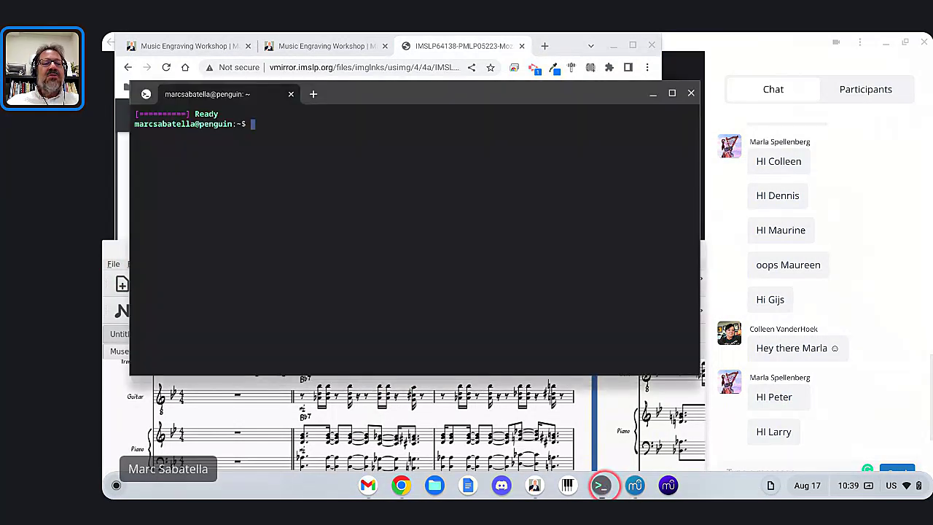
{"action": "key", "text": "alt+Tab"}
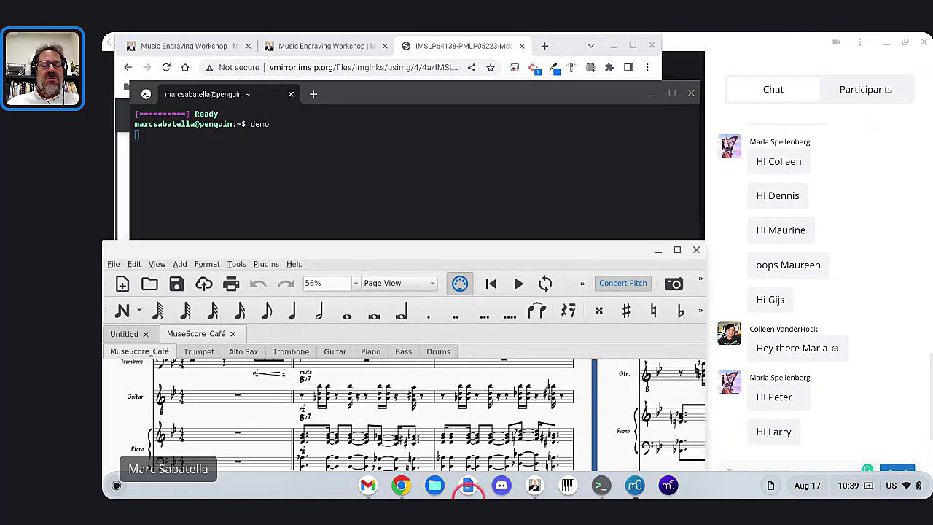
Test the keystroke display by toggling note input on and off, with the MuseScore window raised and lowered again.
{"action": "key", "text": "n"}
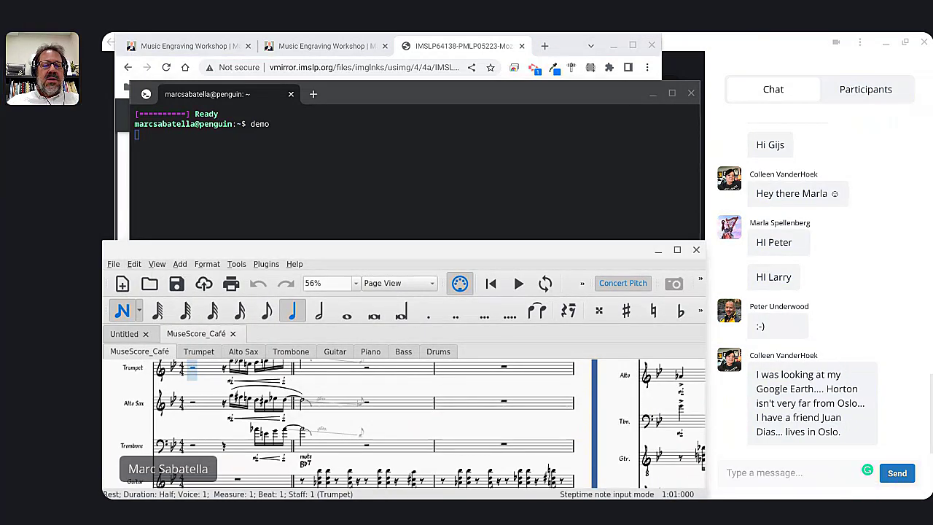
{"action": "key", "text": "Escape"}
{"action": "left_click", "coordinate": [442, 250]}
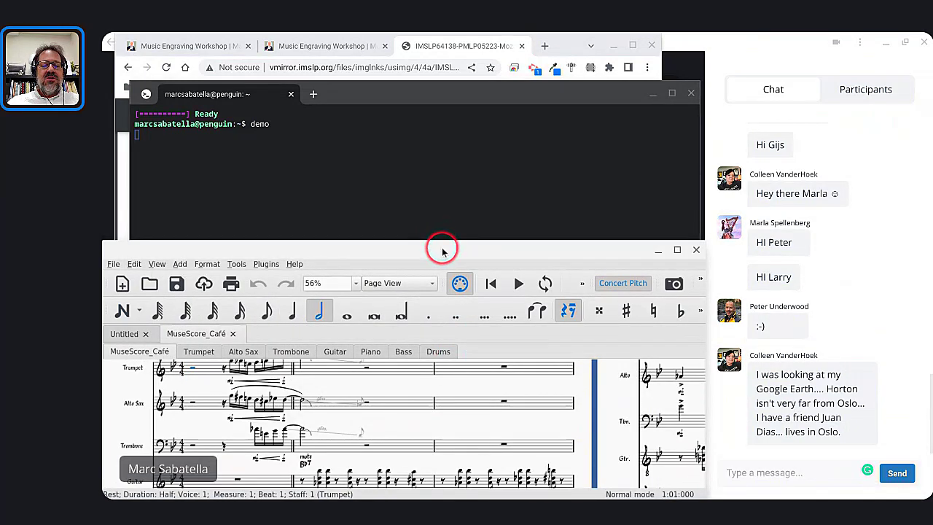
{"action": "left_click_drag", "start_coordinate": [443, 250], "coordinate": [448, 129]}
{"action": "key", "text": "n"}
{"action": "key", "text": "n"}
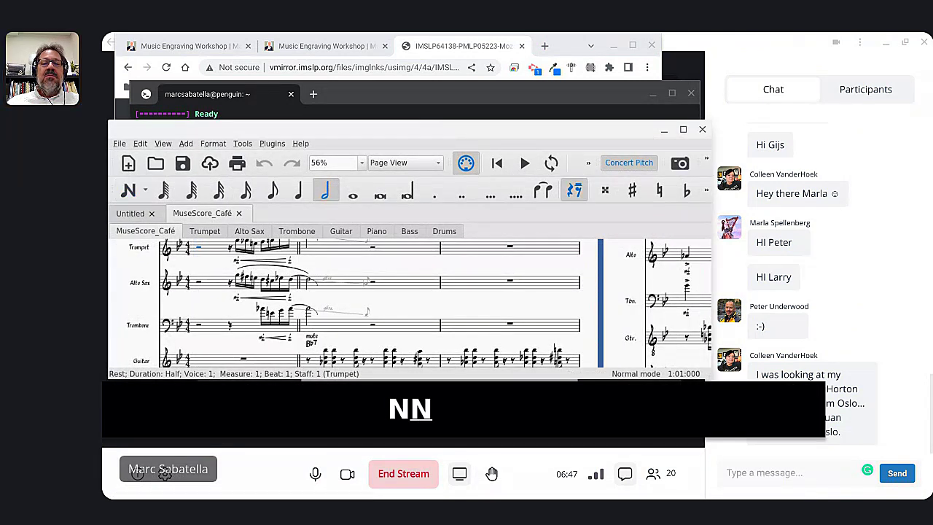
{"action": "left_click_drag", "start_coordinate": [440, 129], "coordinate": [438, 248]}
{"action": "key", "text": "n"}
{"action": "key", "text": "n"}
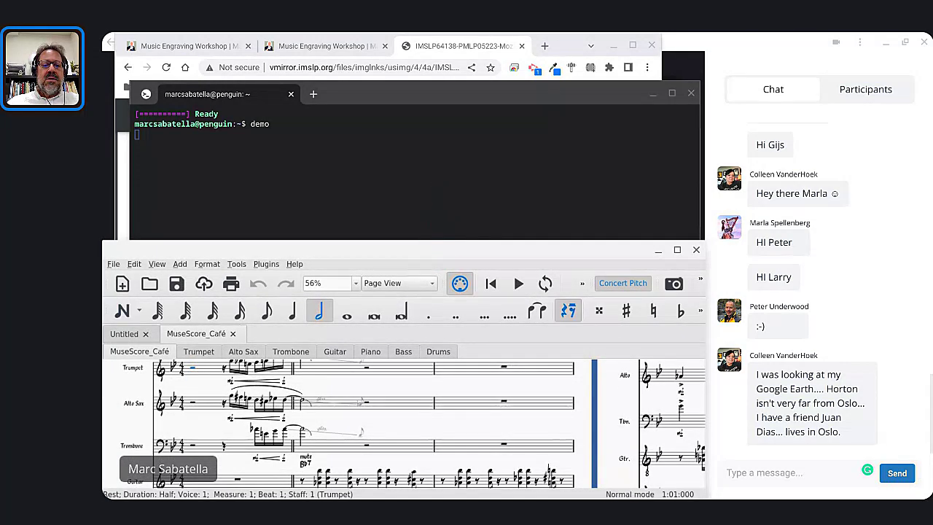
Try the MuseScore window slightly higher, return it to the lower half, and bring the Menuetto PDF forward above it.
{"action": "left_click_drag", "start_coordinate": [445, 249], "coordinate": [444, 185]}
{"action": "left_click", "coordinate": [519, 217]}
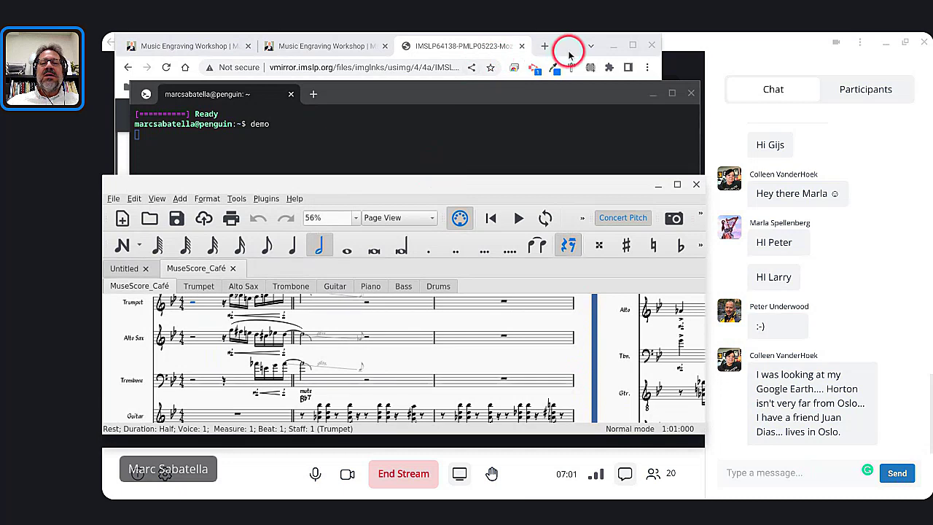
{"action": "left_click_drag", "start_coordinate": [545, 191], "coordinate": [542, 253]}
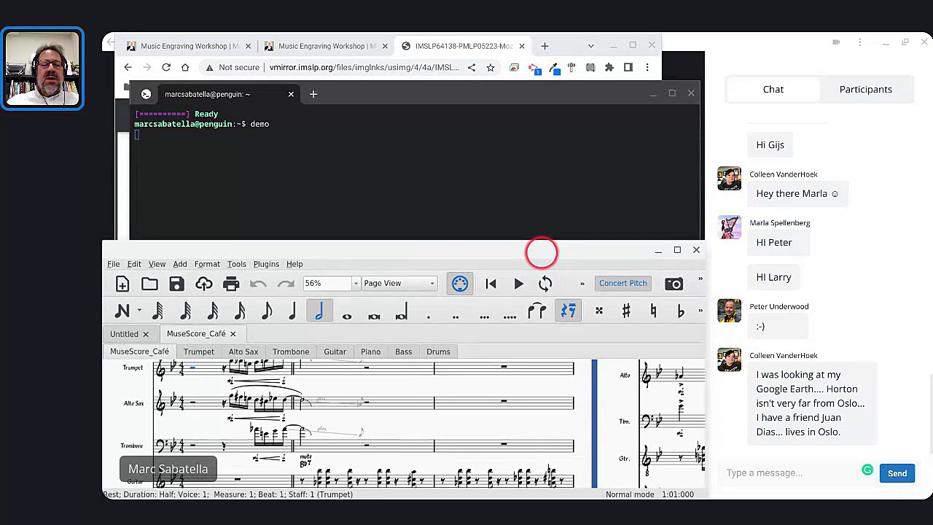
{"action": "key", "text": "alt+Tab"}
{"action": "left_click", "coordinate": [543, 259]}
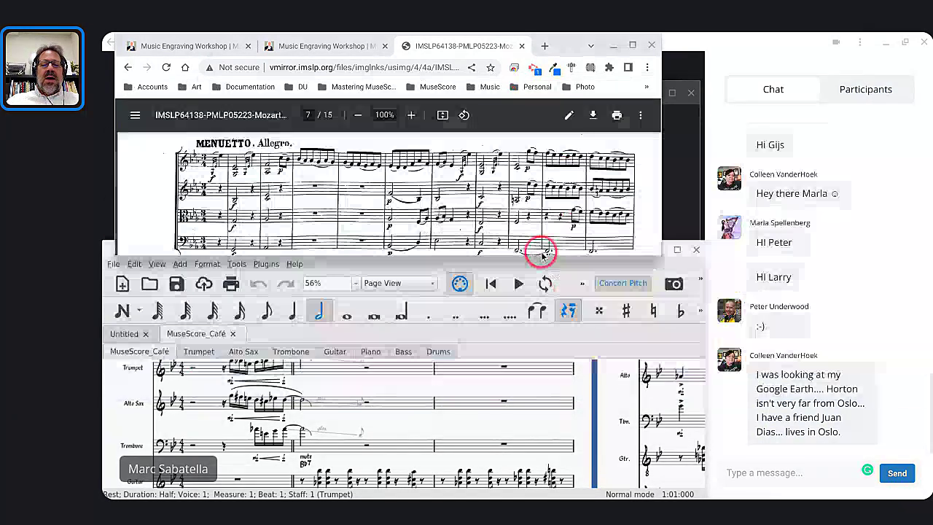
Start a new score titled Menuetto with W.A. Mozart as composer and proceed to the template choice.
{"action": "left_click", "coordinate": [113, 265]}
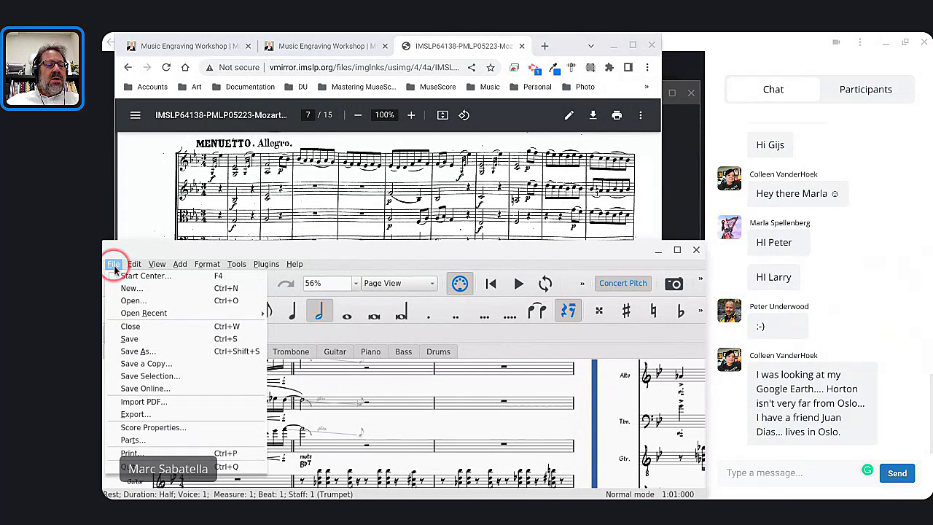
{"action": "left_click", "coordinate": [126, 288]}
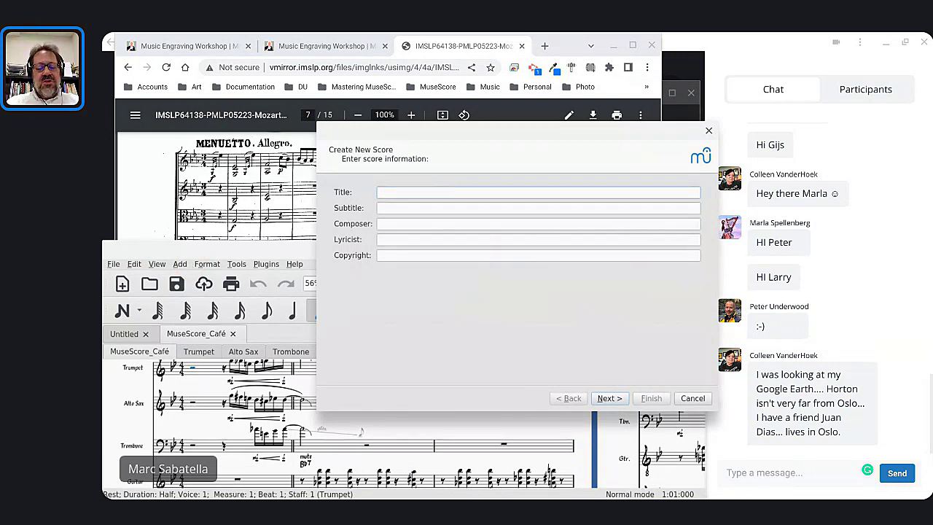
{"action": "type", "text": "Menuetto"}
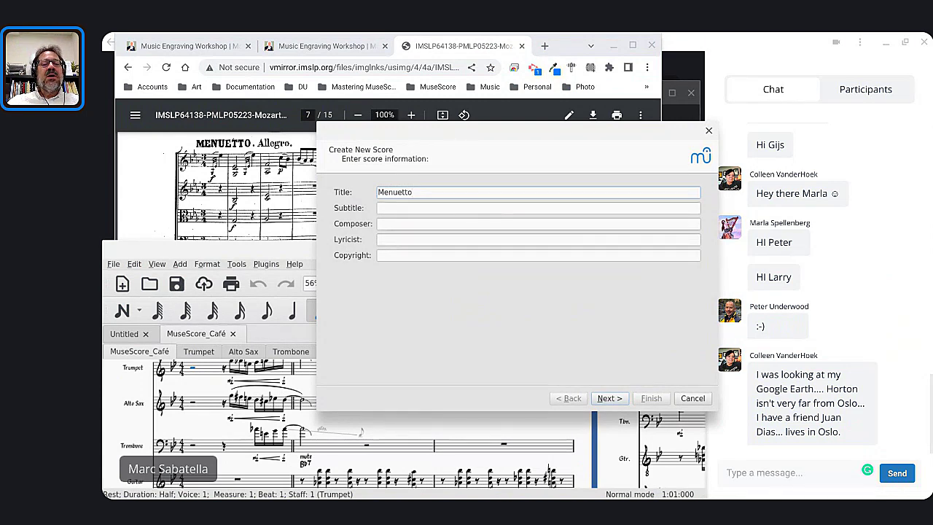
{"action": "left_click", "coordinate": [430, 224]}
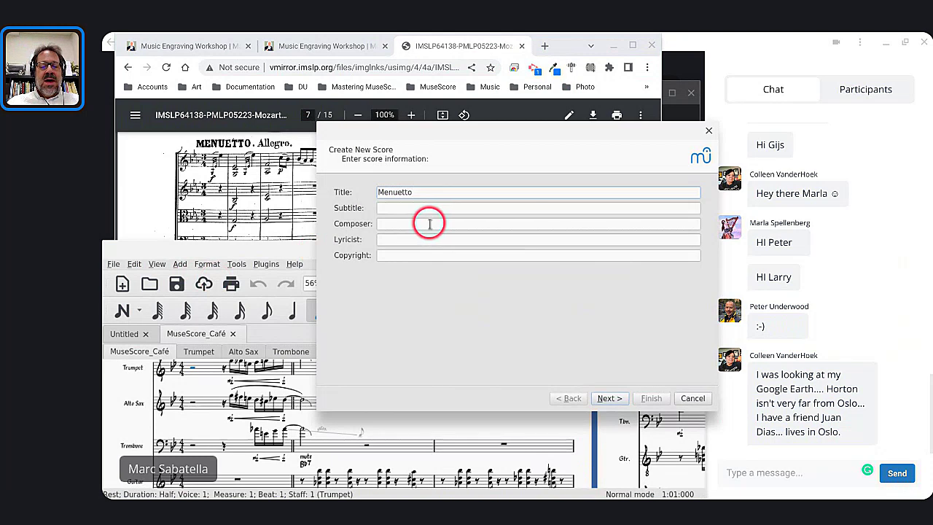
{"action": "type", "text": "W.A"}
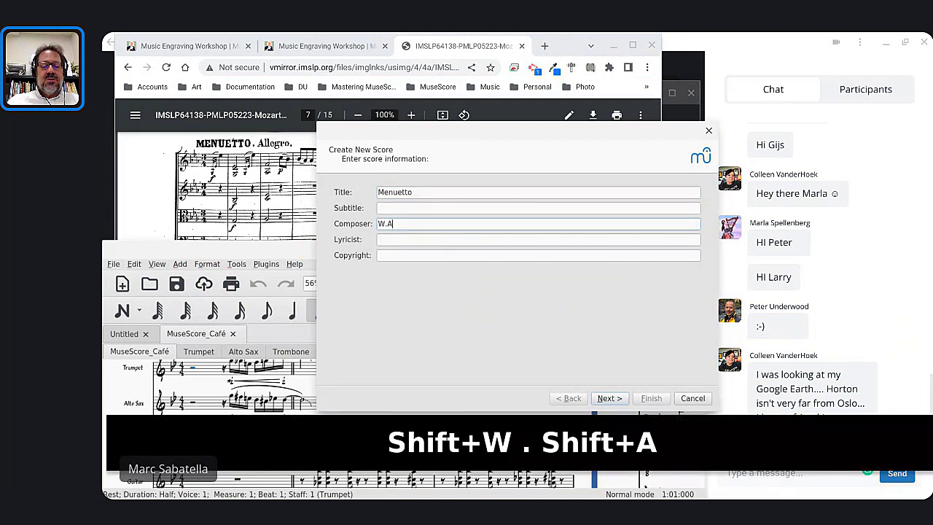
{"action": "type", "text": ". Mozart"}
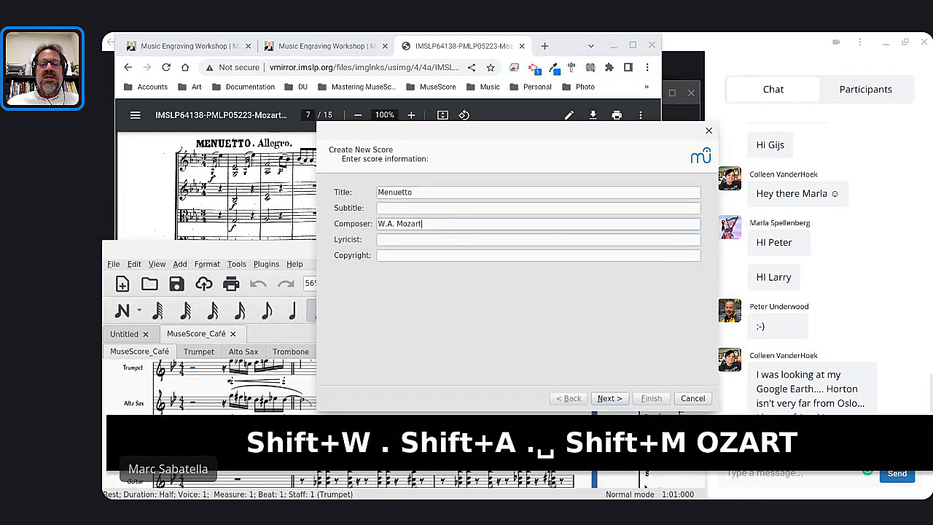
{"action": "key", "text": "Return"}
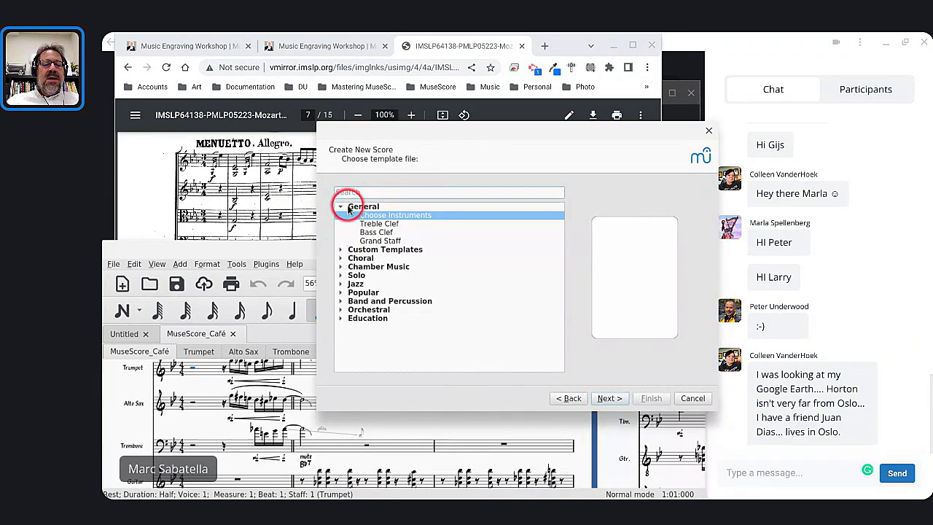
Choose the String Quartet template from Chamber Music and a key signature of three flats.
{"action": "left_click", "coordinate": [341, 266]}
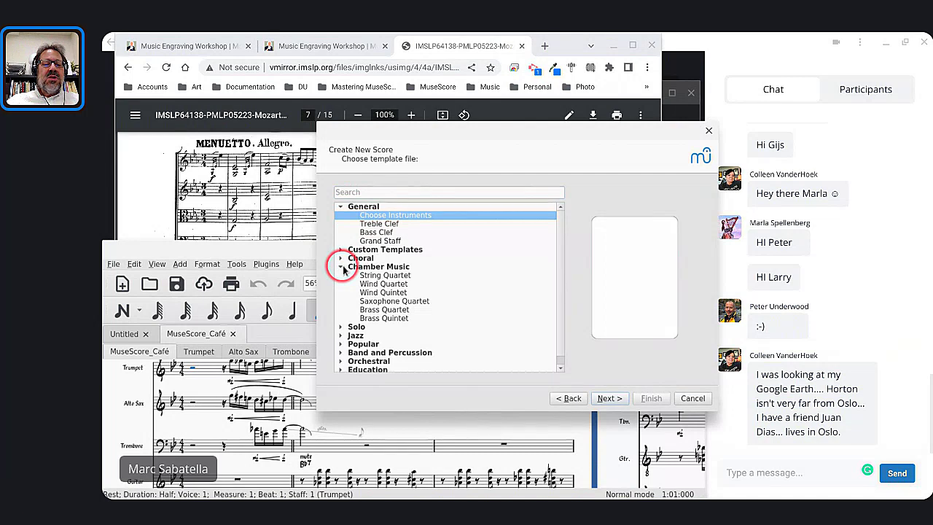
{"action": "double_click", "coordinate": [360, 277]}
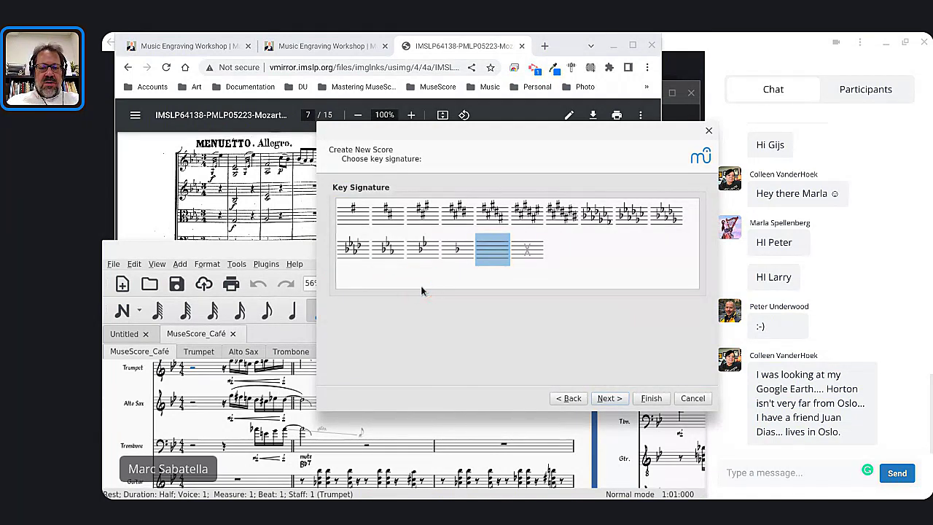
{"action": "left_click", "coordinate": [508, 257]}
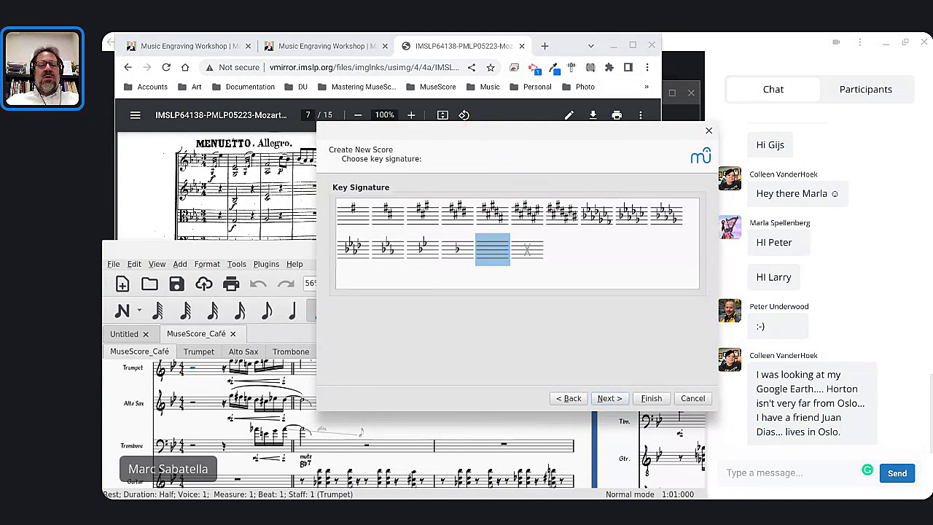
{"action": "left_click", "coordinate": [387, 247]}
{"action": "left_click", "coordinate": [469, 268]}
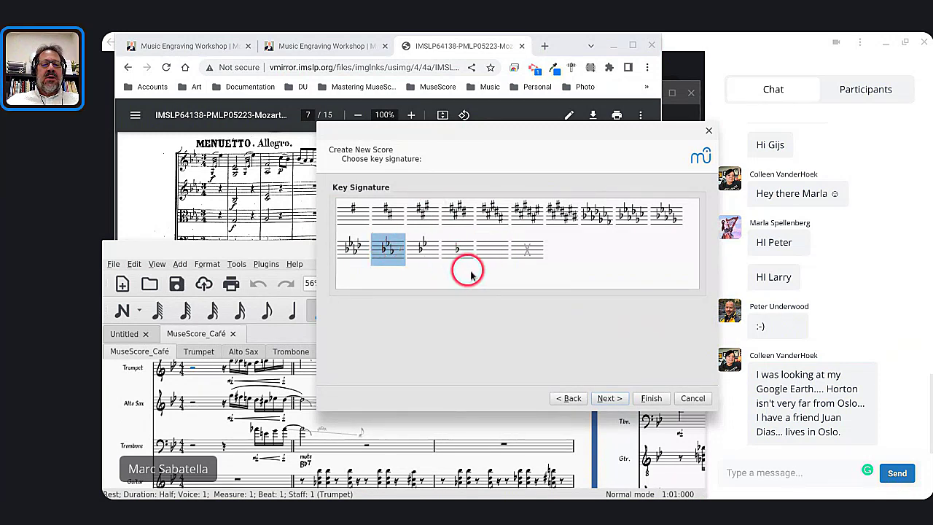
{"action": "left_click", "coordinate": [475, 281]}
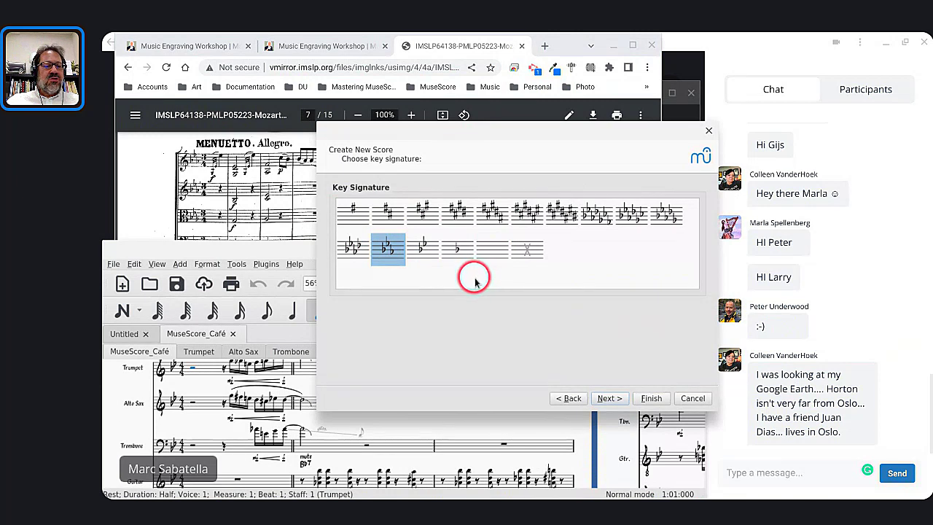
{"action": "left_click", "coordinate": [391, 259]}
{"action": "left_click", "coordinate": [389, 251]}
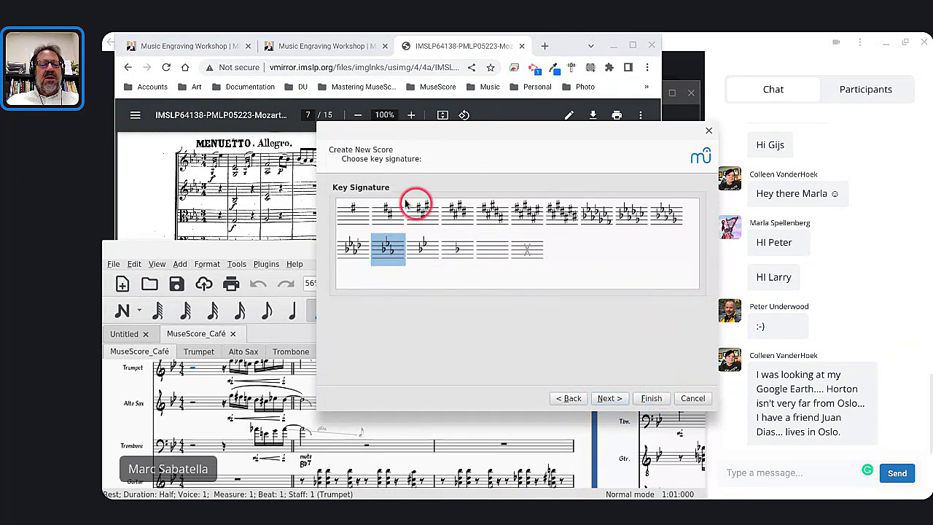
Continue to the time settings, set the time signature to 3/4 and enable a pickup measure of 1/4.
{"action": "left_click", "coordinate": [613, 400]}
{"action": "left_click", "coordinate": [359, 209]}
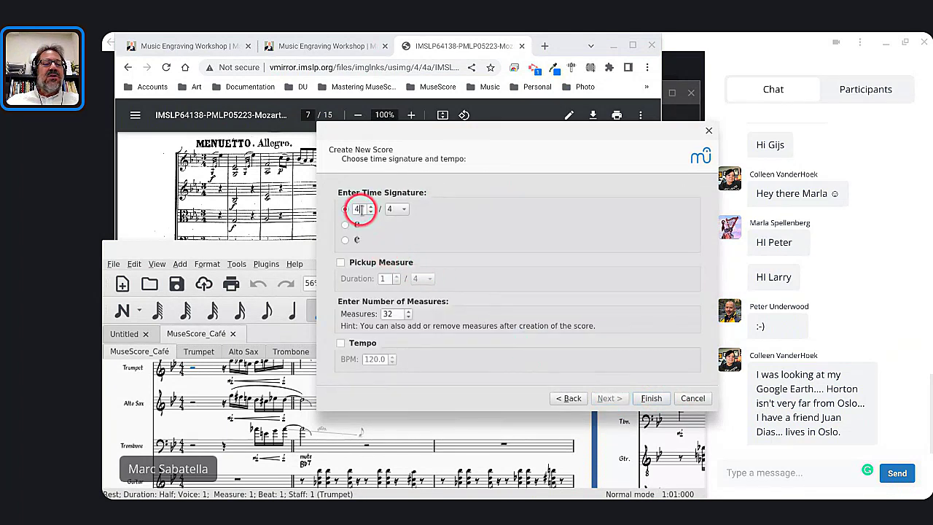
{"action": "key", "text": "Down"}
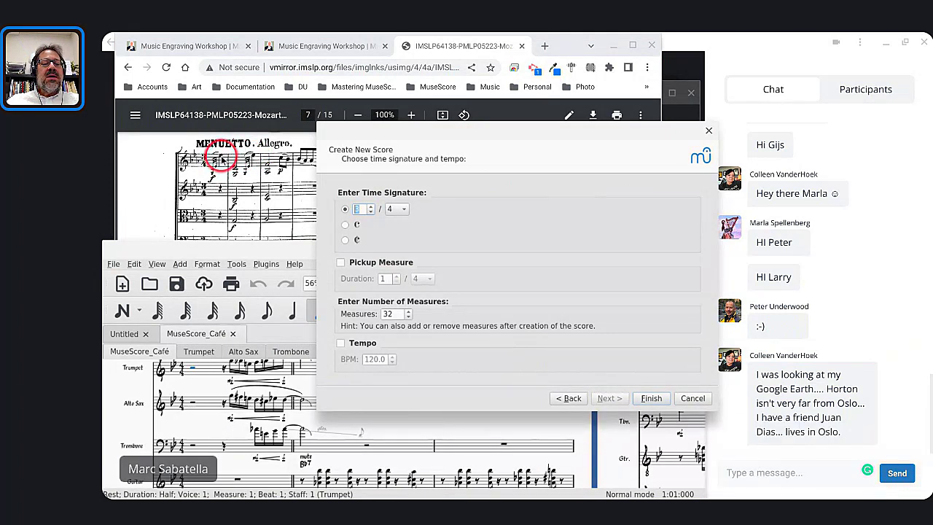
{"action": "left_click", "coordinate": [341, 264]}
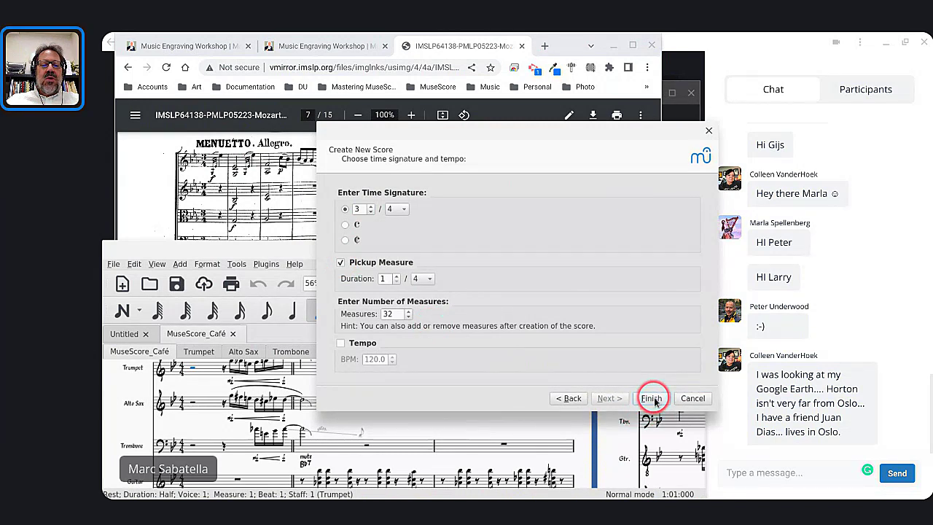
Set the number of measures to 100, enable the 120 BPM tempo marking and finish creating the score.
{"action": "key", "text": "ctrl+a"}
{"action": "type", "text": "100"}
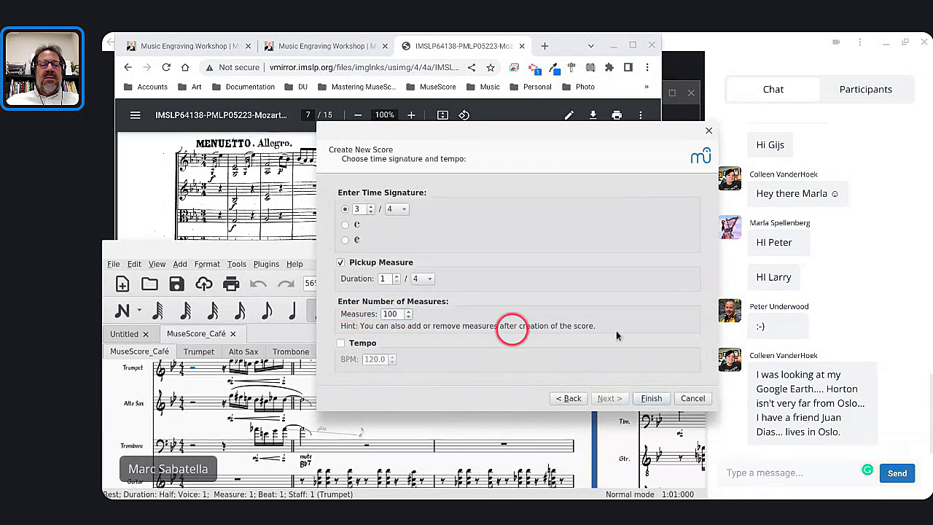
{"action": "left_click", "coordinate": [337, 343]}
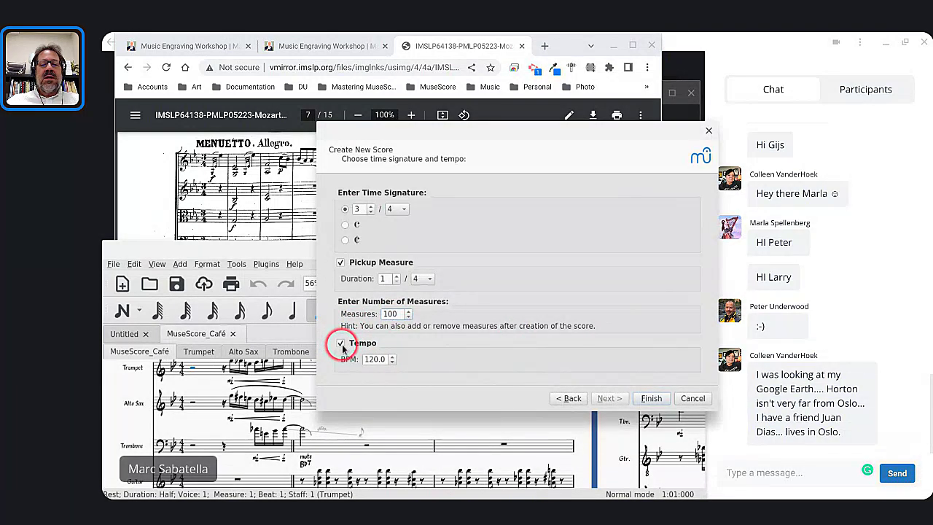
{"action": "left_click", "coordinate": [651, 398]}
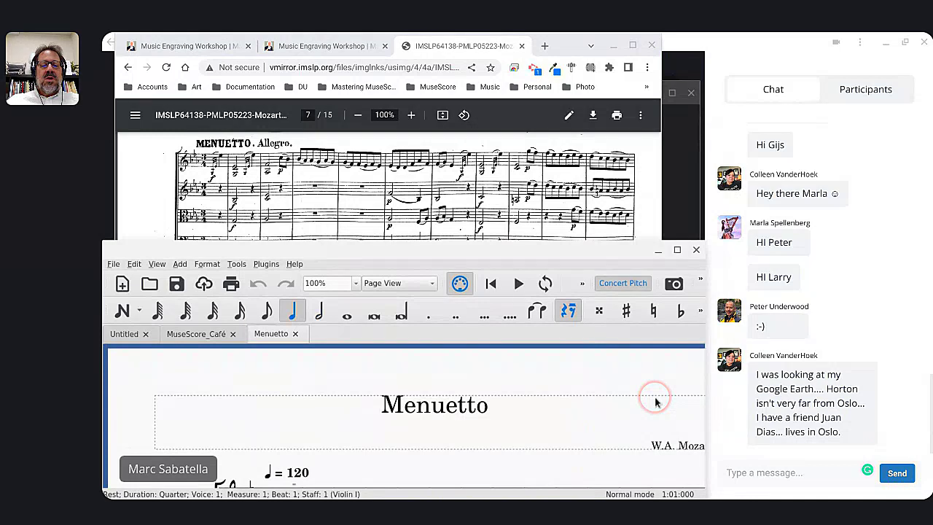
Display the new Menuetto score in Continuous View with all four quartet staves in sight.
{"action": "scroll", "coordinate": [547, 400], "scroll_direction": "down", "scroll_amount": 1}
{"action": "scroll", "coordinate": [547, 400], "scroll_direction": "down", "scroll_amount": 1}
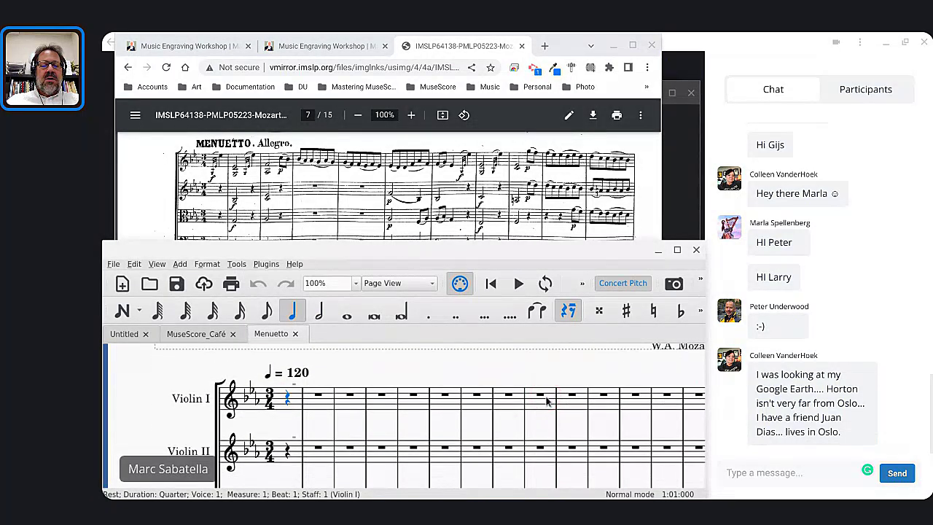
{"action": "scroll", "coordinate": [547, 400], "scroll_direction": "down", "scroll_amount": 3, "text": "ctrl"}
{"action": "scroll", "coordinate": [433, 416], "scroll_direction": "down", "scroll_amount": 3, "text": "ctrl"}
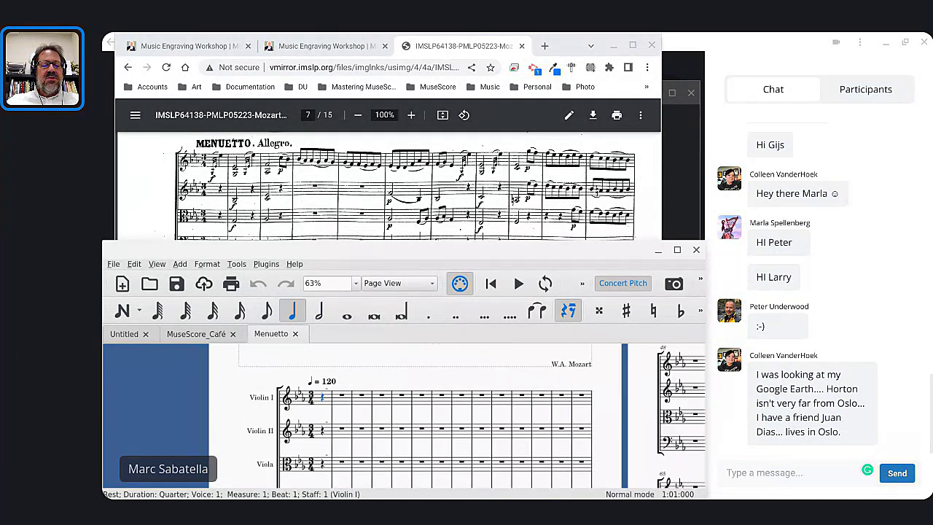
{"action": "left_click_drag", "start_coordinate": [538, 413], "coordinate": [398, 412]}
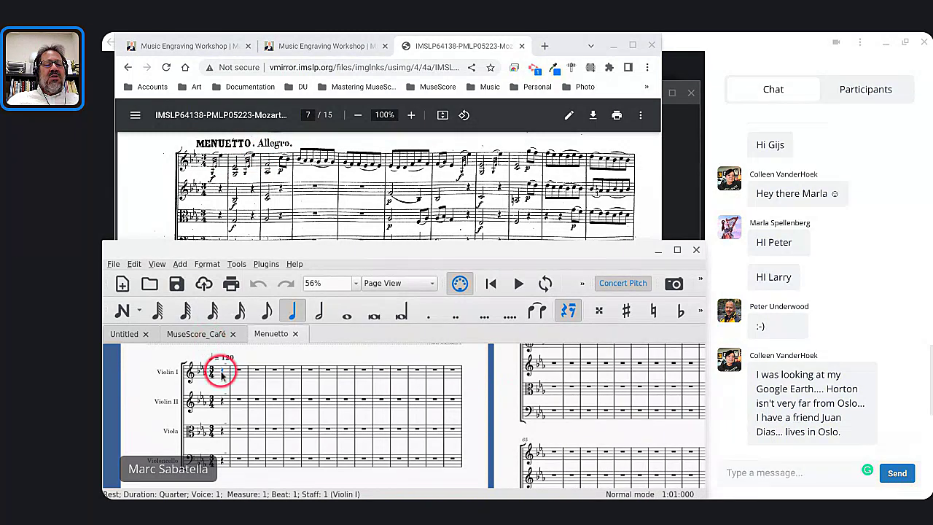
{"action": "scroll", "coordinate": [222, 374], "scroll_direction": "up", "scroll_amount": 1}
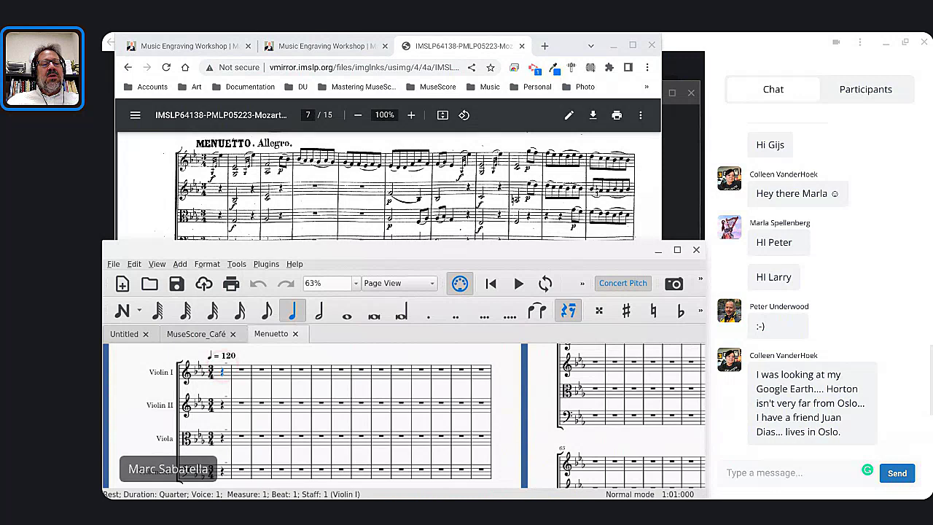
{"action": "left_click", "coordinate": [385, 289]}
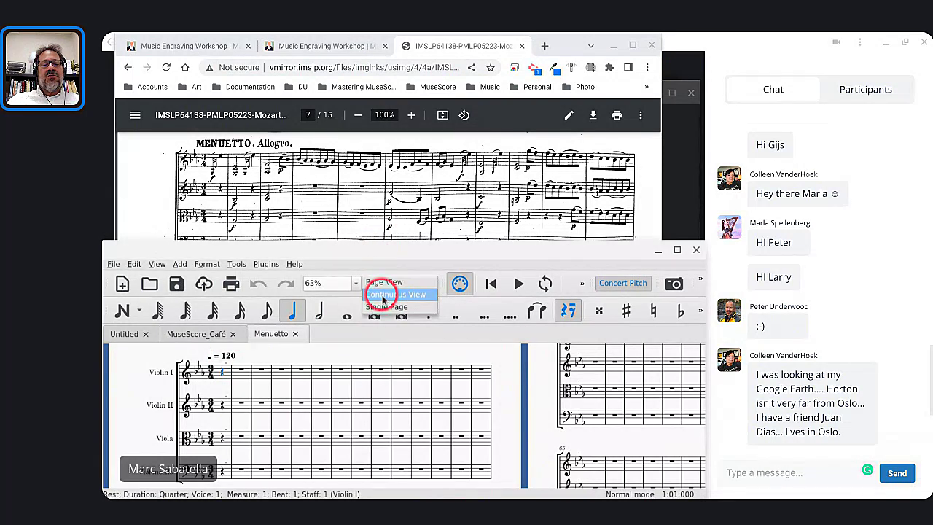
{"action": "left_click", "coordinate": [382, 298]}
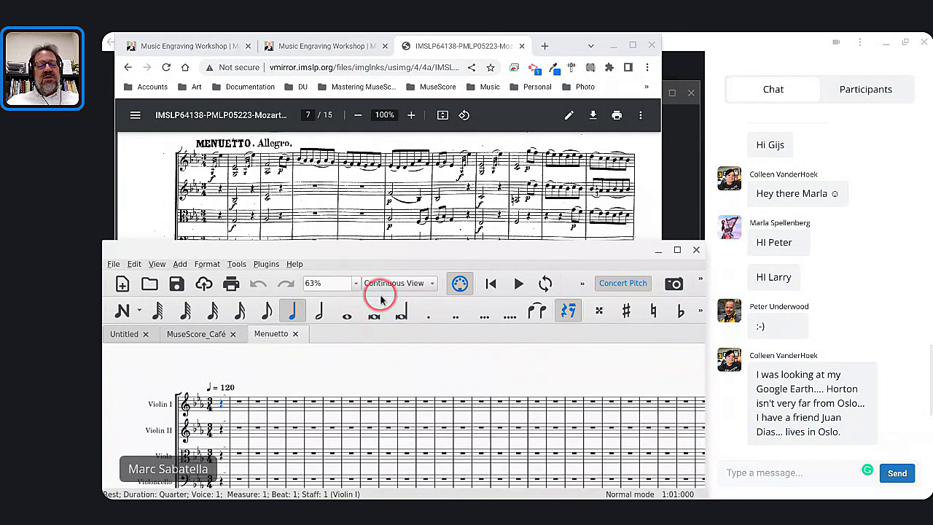
{"action": "scroll", "coordinate": [241, 429], "scroll_direction": "down", "scroll_amount": 2}
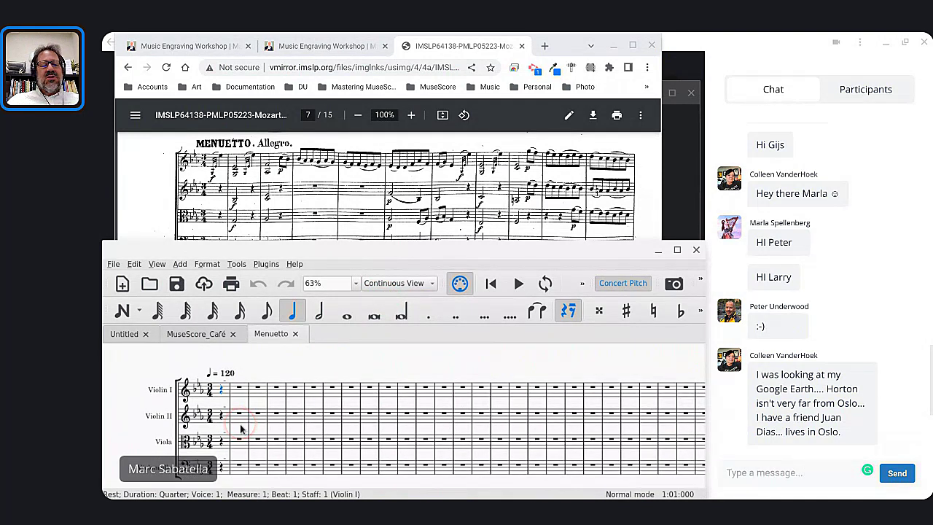
{"action": "scroll", "coordinate": [252, 421], "scroll_direction": "up", "scroll_amount": 1, "text": "ctrl"}
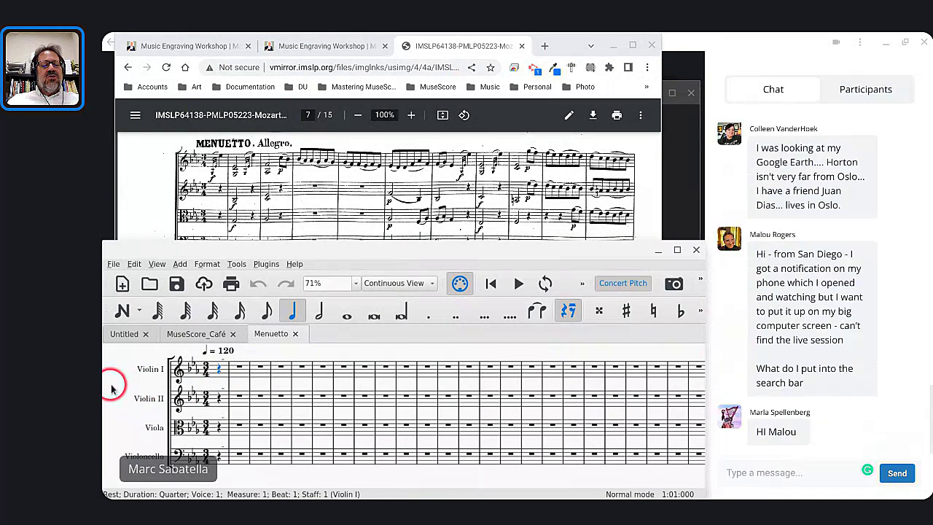
{"action": "left_click_drag", "start_coordinate": [114, 386], "coordinate": [123, 390]}
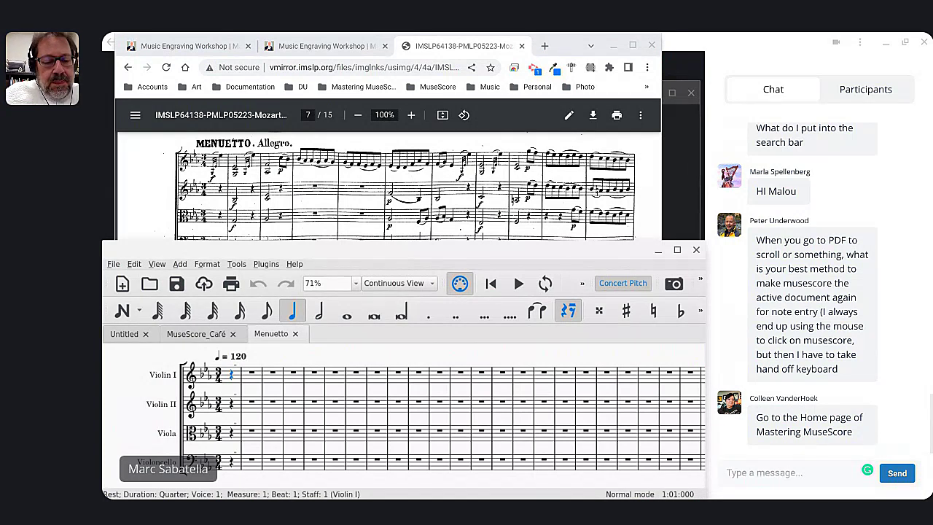
{"action": "left_click", "coordinate": [743, 471]}
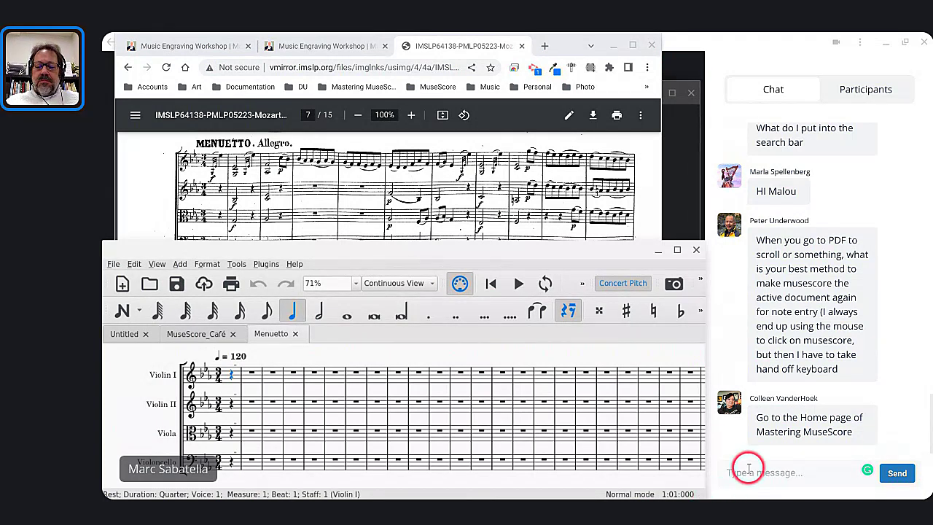
{"action": "type", "text": "community"}
{"action": "left_click", "coordinate": [727, 473]}
{"action": "type", "text": "https://"}
{"action": "key", "text": "End"}
{"action": "type", "text": ".ma"}
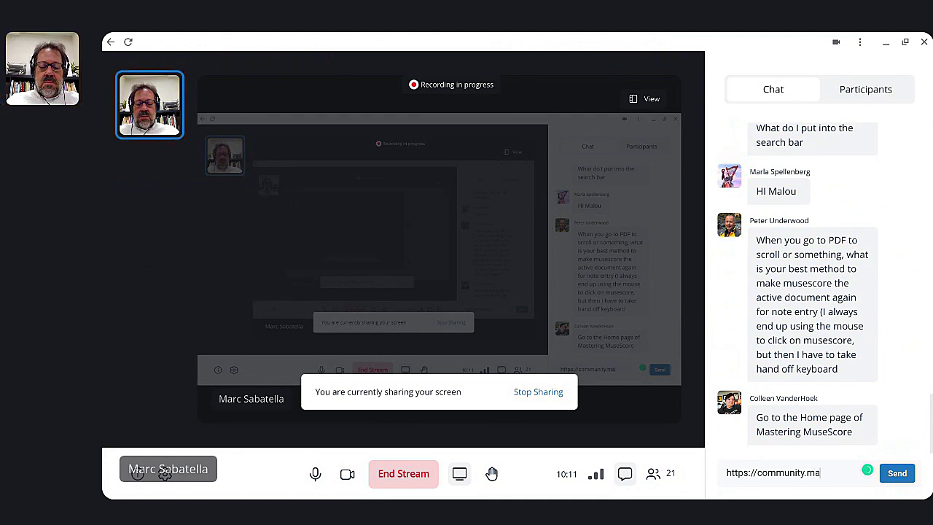
{"action": "type", "text": "steringmusescore"}
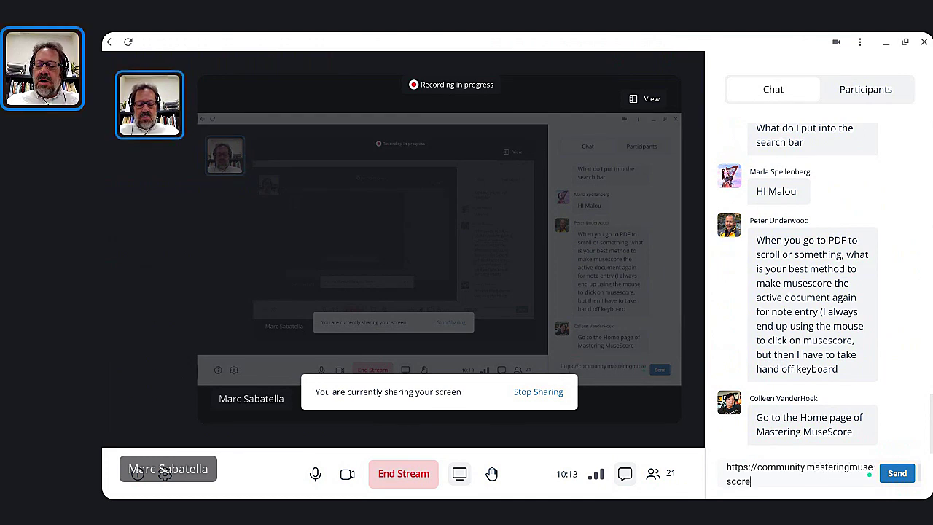
{"action": "key", "text": "Return"}
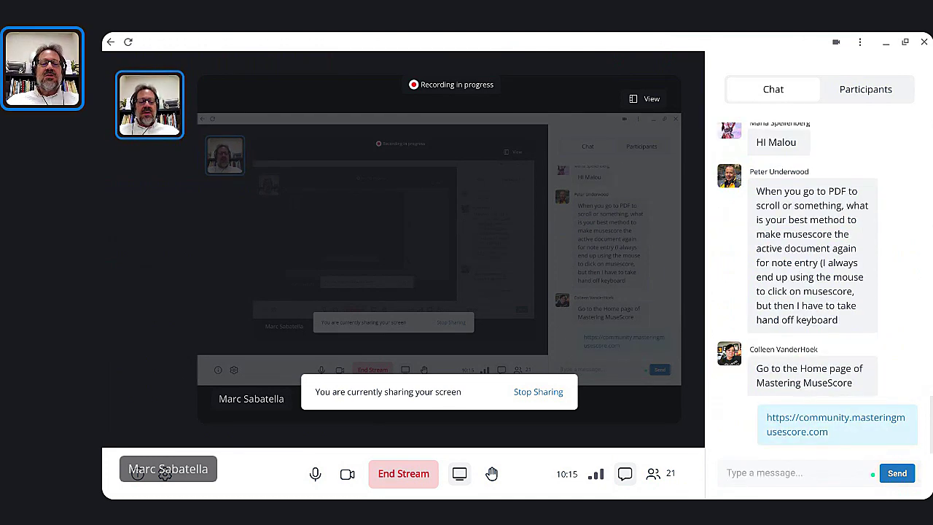
Return to the Menuetto PDF and MuseScore windows, with the MuseScore score in front.
{"action": "key", "text": "alt+Tab"}
{"action": "key", "text": "alt+Tab"}
{"action": "key", "text": "Tab"}
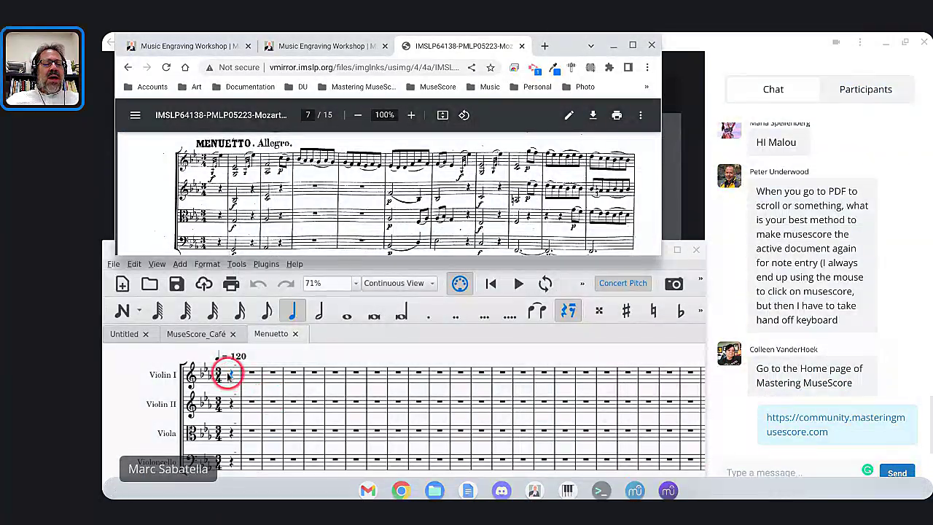
{"action": "left_click", "coordinate": [228, 375]}
{"action": "scroll", "coordinate": [231, 379], "scroll_direction": "up", "scroll_amount": 2}
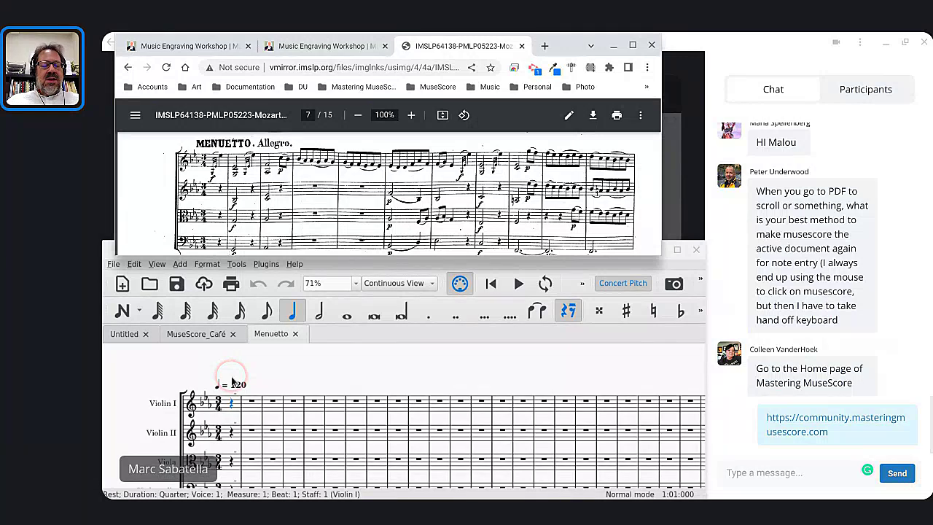
{"action": "left_click", "coordinate": [263, 370]}
Enter an E-flat quarter note in the Violin I pickup measure and add an acciaccatura before it.
{"action": "scroll", "coordinate": [265, 374], "scroll_direction": "up", "scroll_amount": 4}
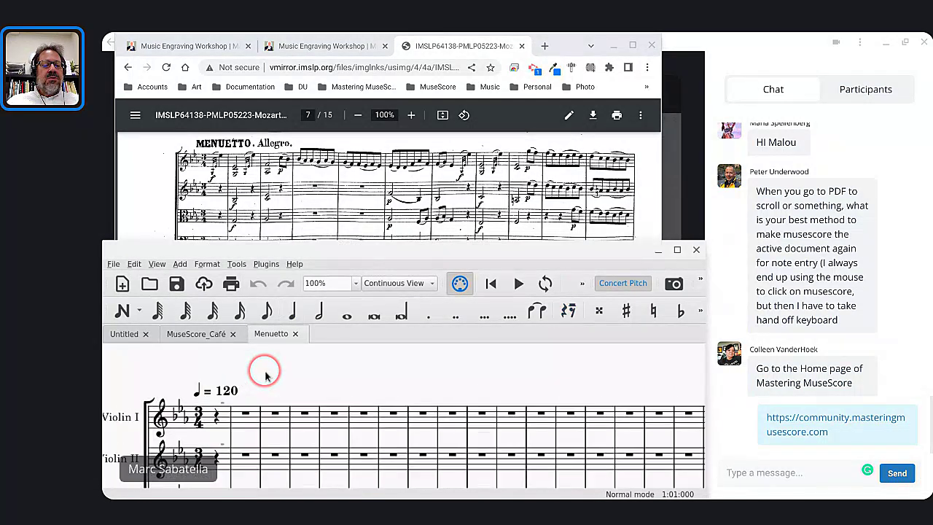
{"action": "scroll", "coordinate": [277, 377], "scroll_direction": "up", "scroll_amount": 1}
{"action": "left_click_drag", "start_coordinate": [278, 377], "coordinate": [346, 360]}
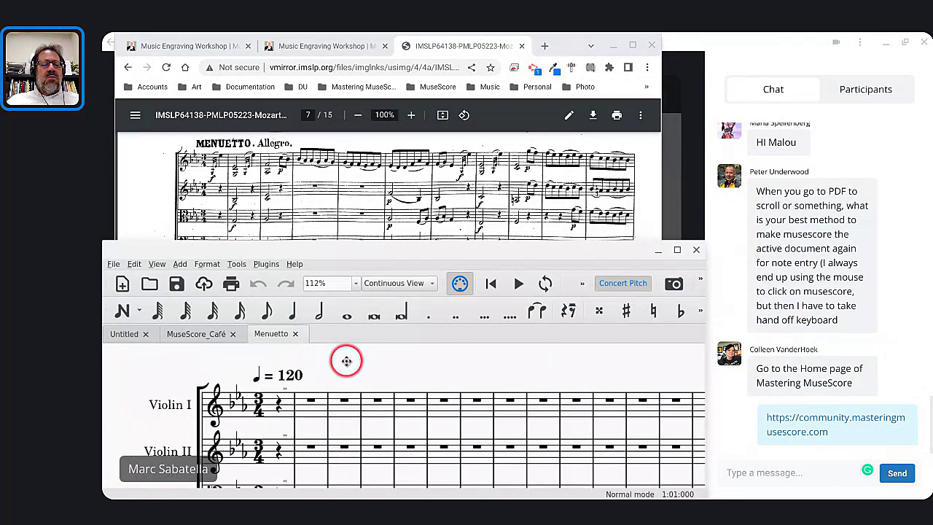
{"action": "left_click", "coordinate": [279, 407]}
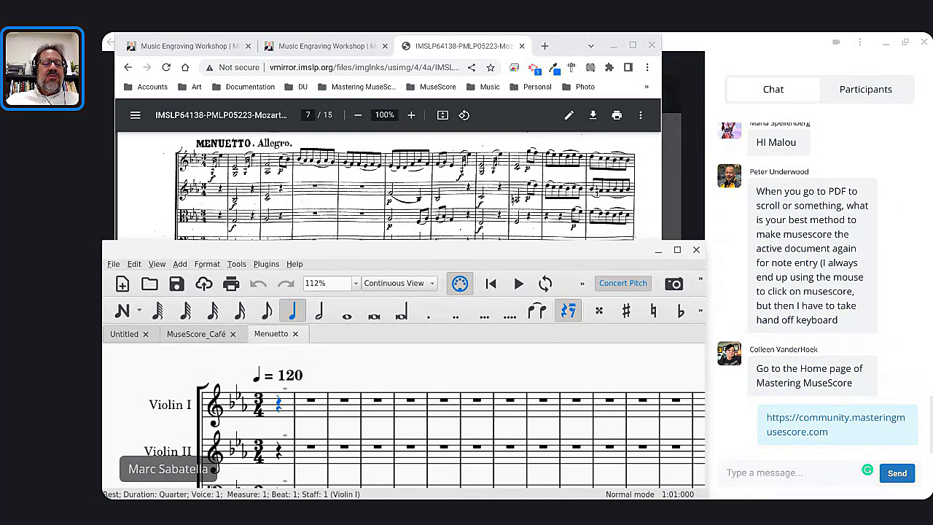
{"action": "key", "text": "n"}
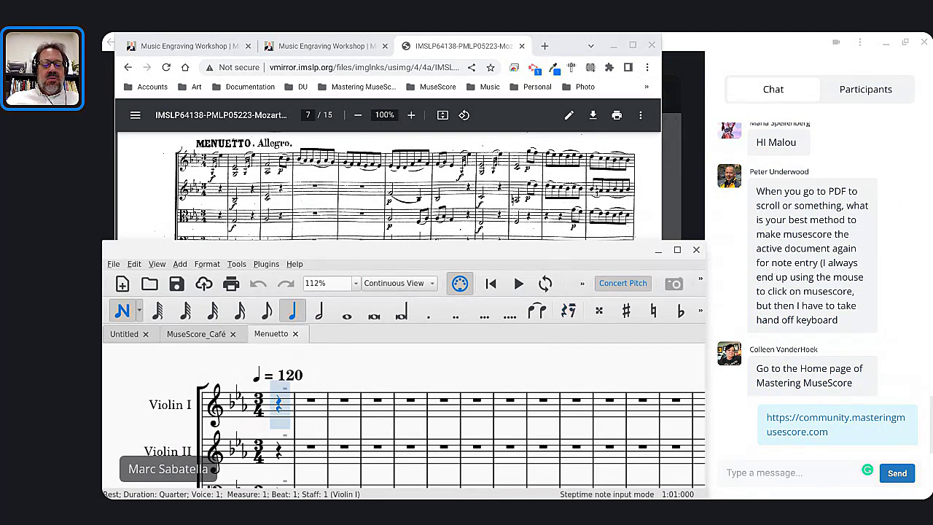
{"action": "key", "text": "e"}
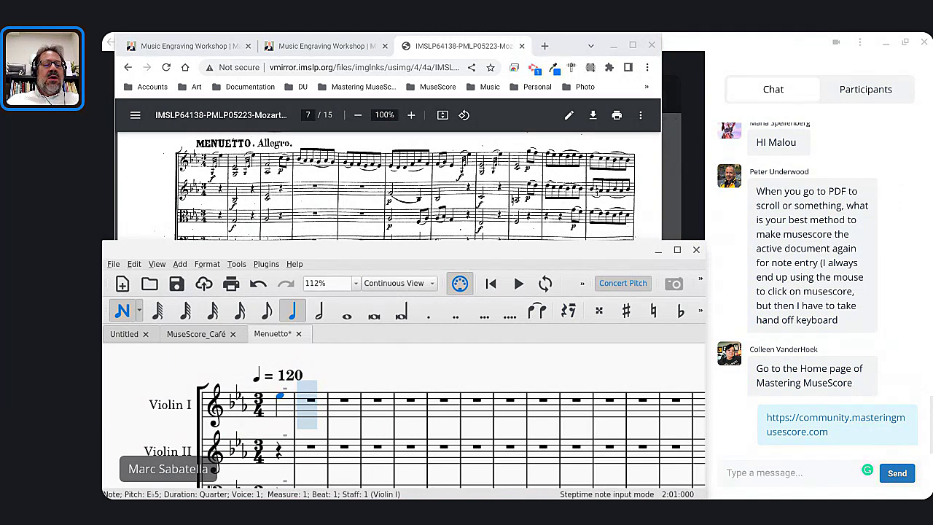
{"action": "left_click", "coordinate": [222, 373]}
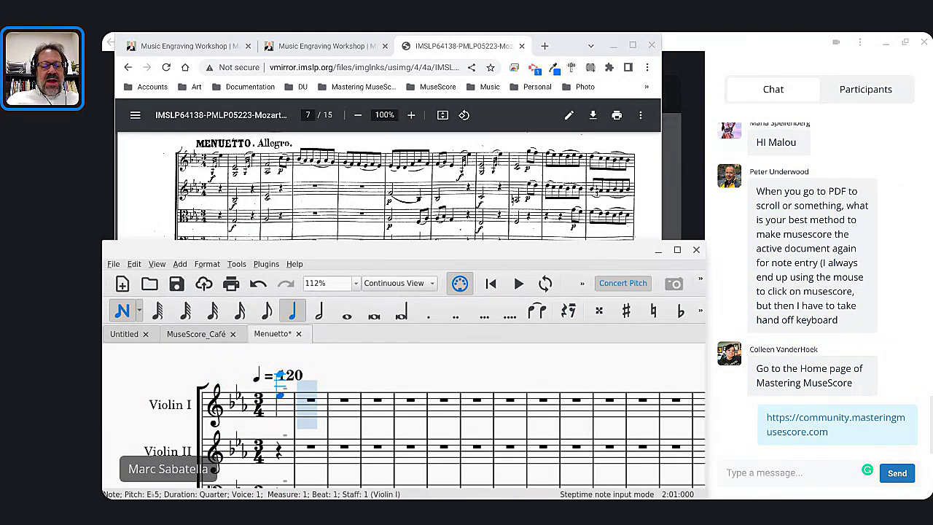
{"action": "key", "text": "slash"}
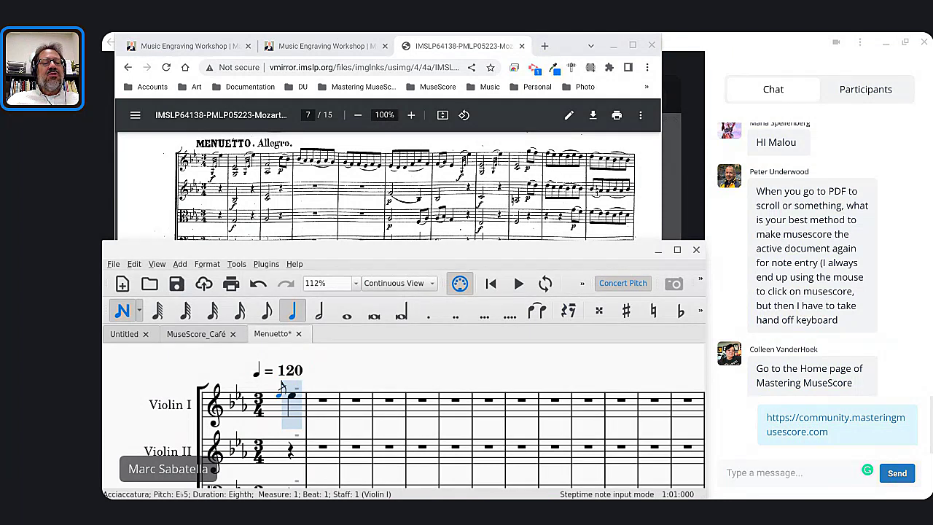
{"action": "left_click", "coordinate": [158, 401]}
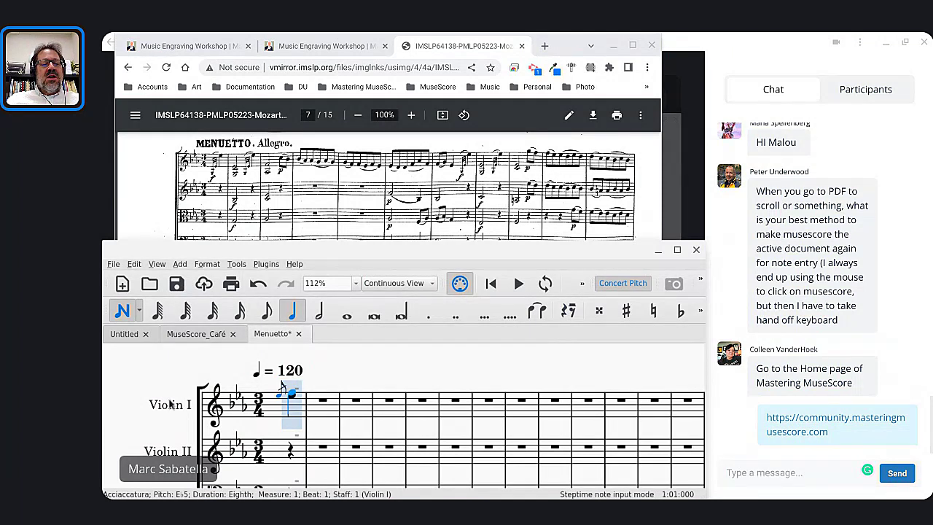
{"action": "left_click", "coordinate": [195, 369]}
{"action": "left_click", "coordinate": [243, 379]}
{"action": "left_click", "coordinate": [280, 396]}
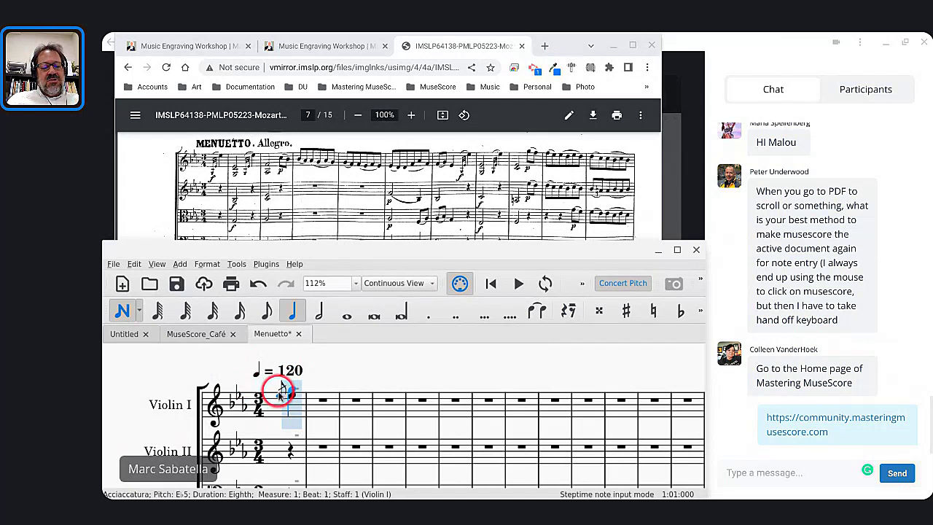
{"action": "left_click", "coordinate": [289, 391]}
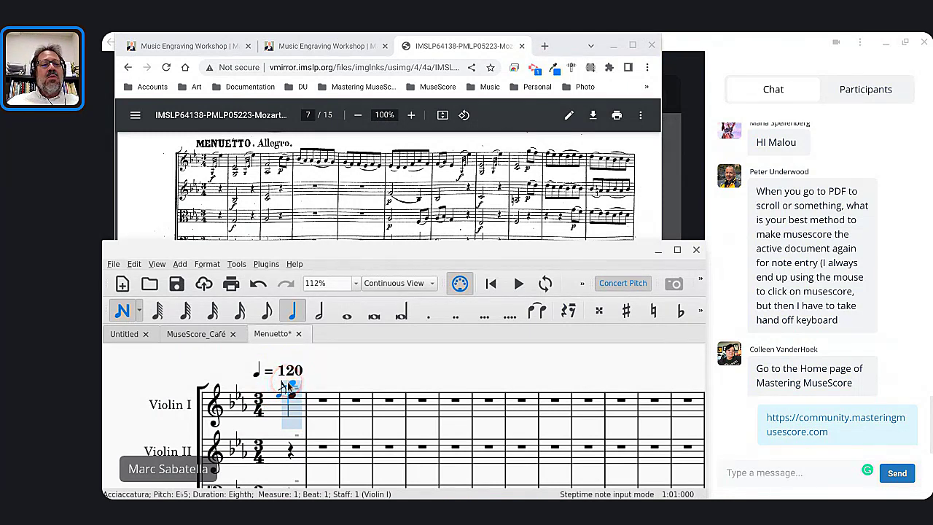
{"action": "left_click", "coordinate": [252, 286]}
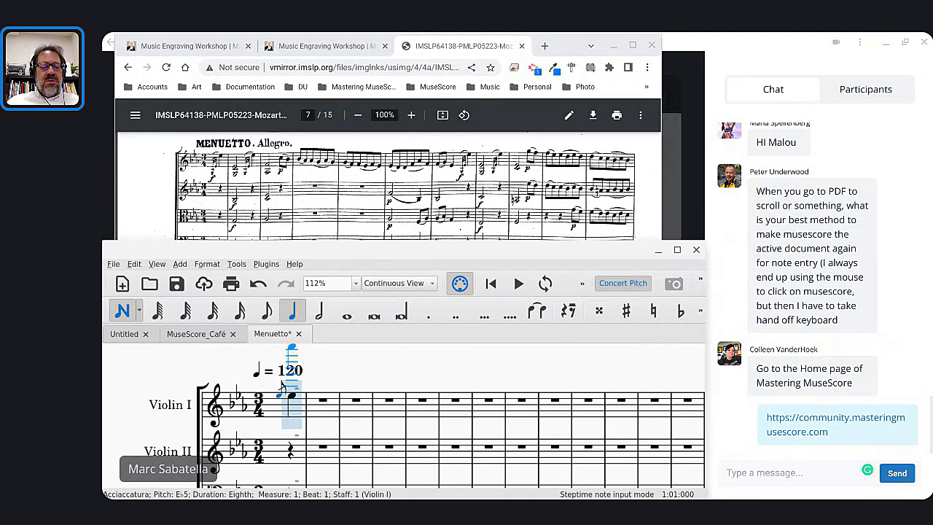
Leave note input, show the palettes and expand the Grace Notes palette.
{"action": "key", "text": "Escape"}
{"action": "key", "text": "F9"}
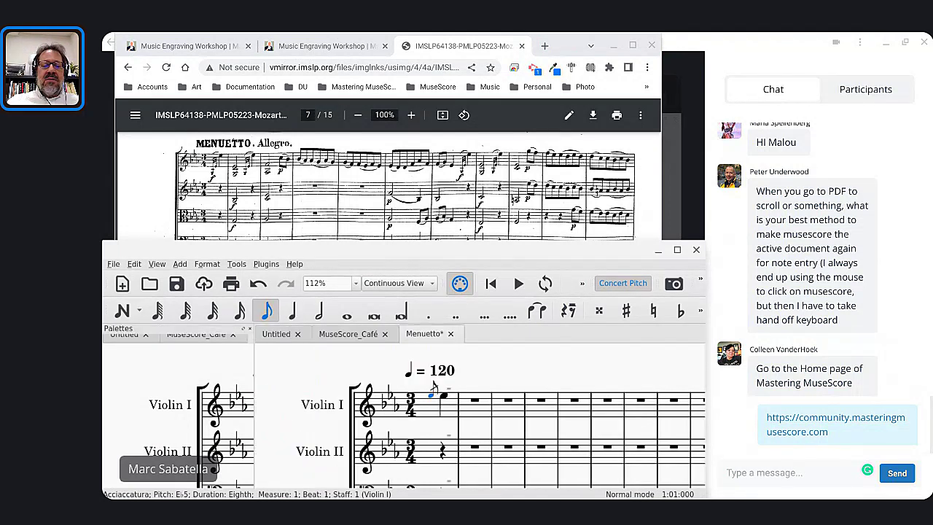
{"action": "left_click", "coordinate": [105, 381]}
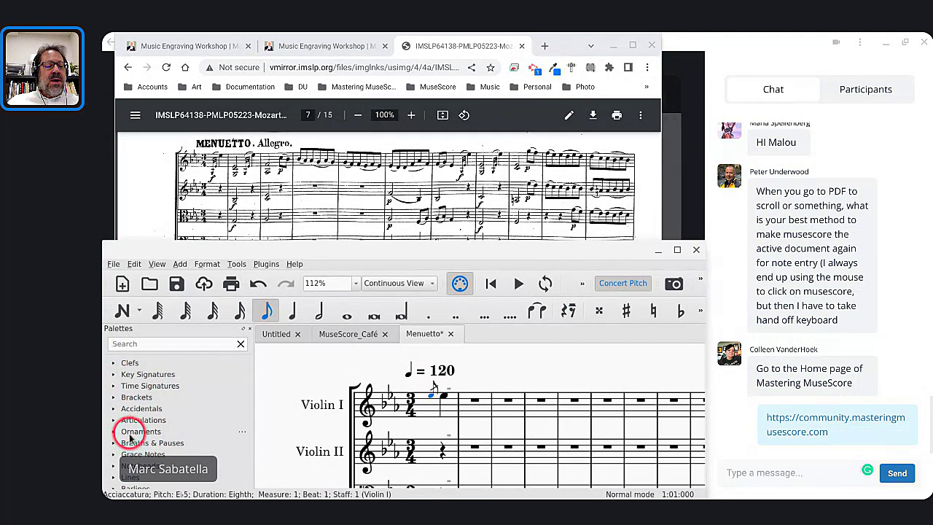
{"action": "left_click", "coordinate": [114, 452]}
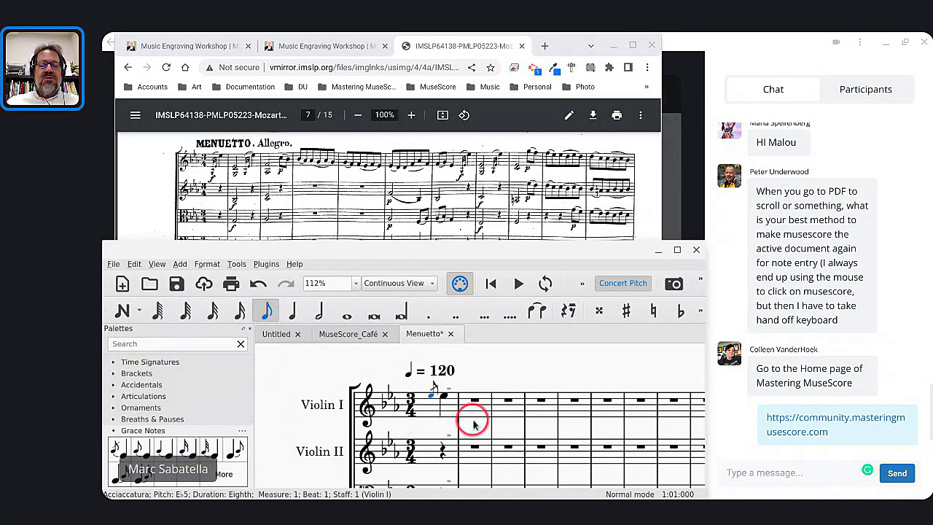
Lower the acciaccatura before the Violin I pickup note to G3.
{"action": "scroll", "coordinate": [474, 421], "scroll_direction": "up", "scroll_amount": 5}
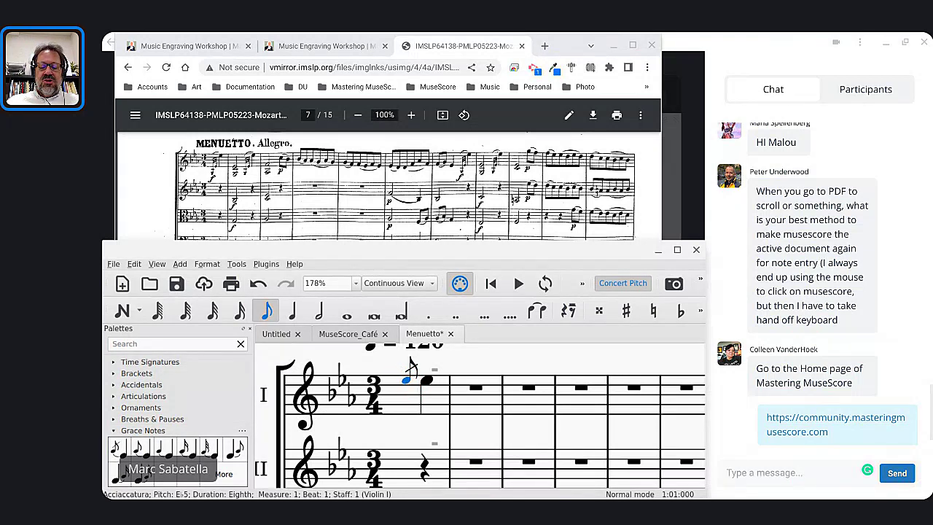
{"action": "key", "text": "ctrl+Down"}
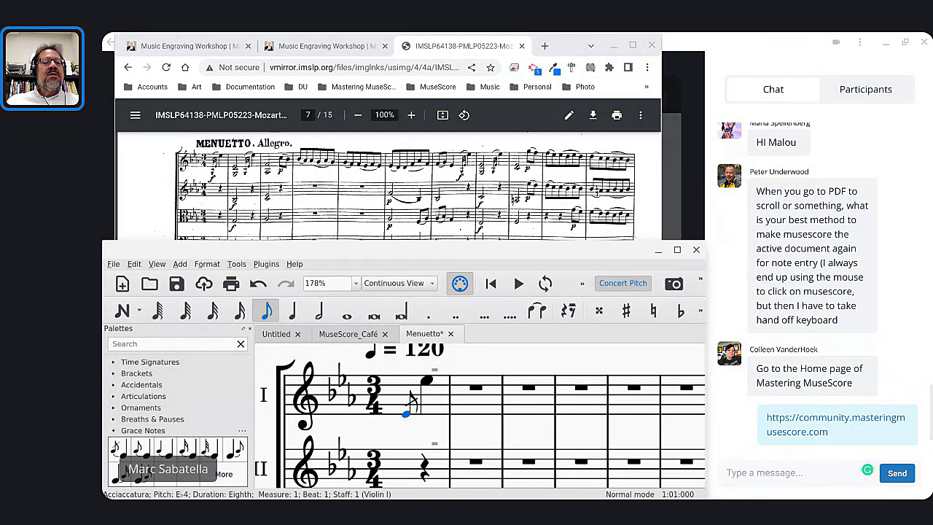
{"action": "key", "text": "ctrl+Down"}
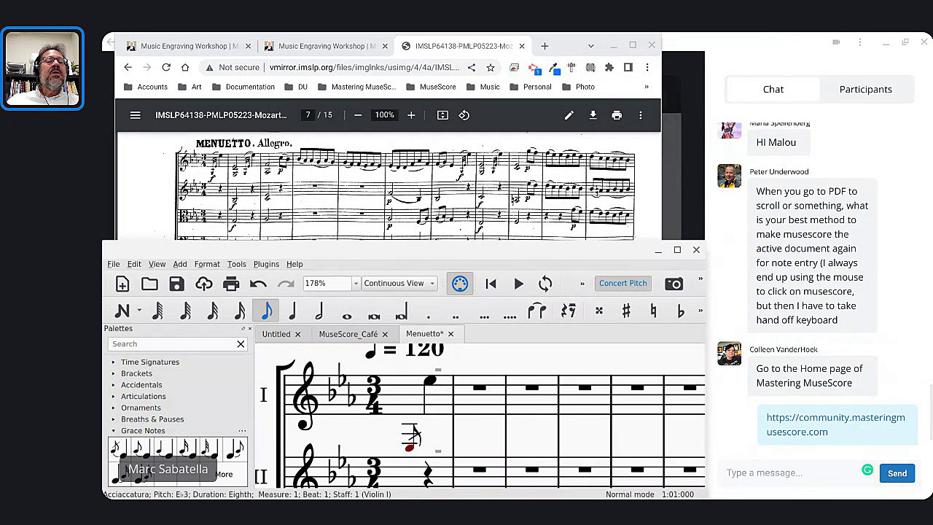
{"action": "key", "text": "Up"}
{"action": "key", "text": "Up"}
{"action": "key", "text": "Up"}
{"action": "key", "text": "Up"}
Set the G3 acciaccatura's duration to a 16th note.
{"action": "left_click", "coordinate": [410, 436]}
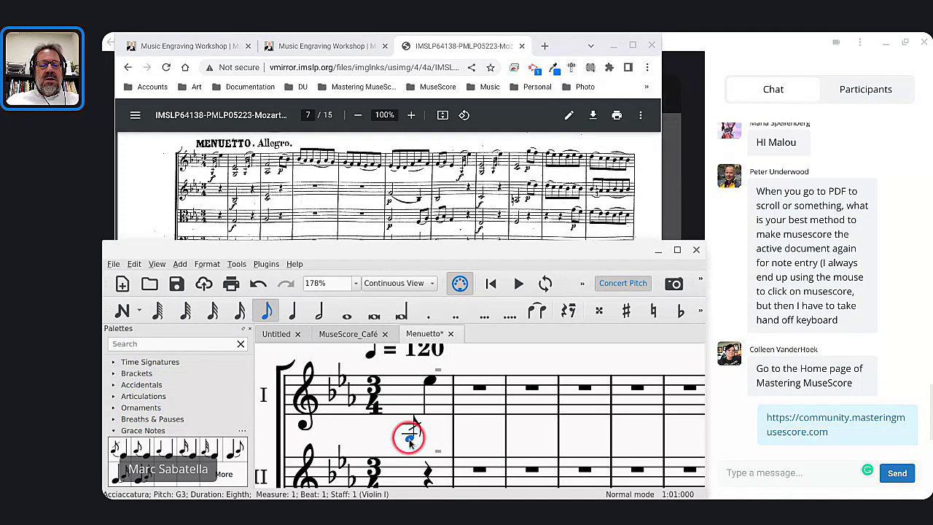
{"action": "key", "text": "4"}
{"action": "left_click", "coordinate": [410, 435]}
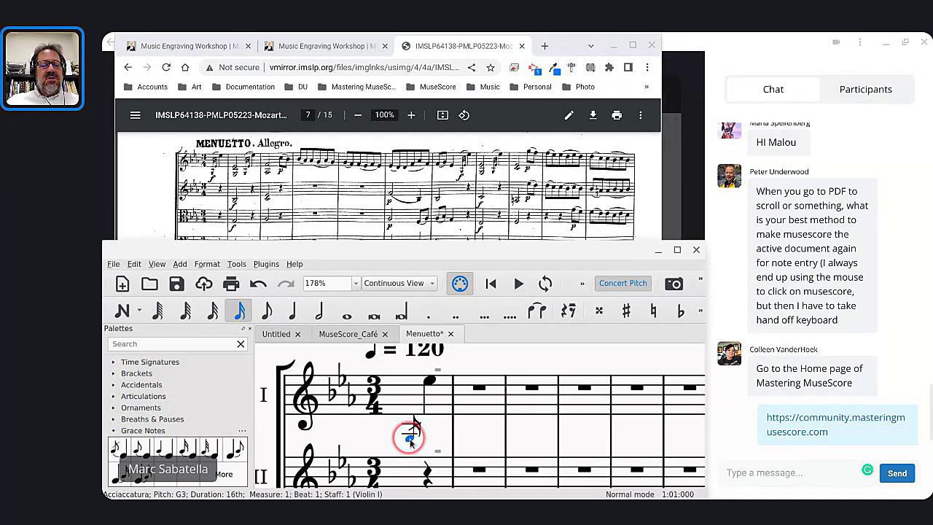
{"action": "left_click", "coordinate": [409, 437]}
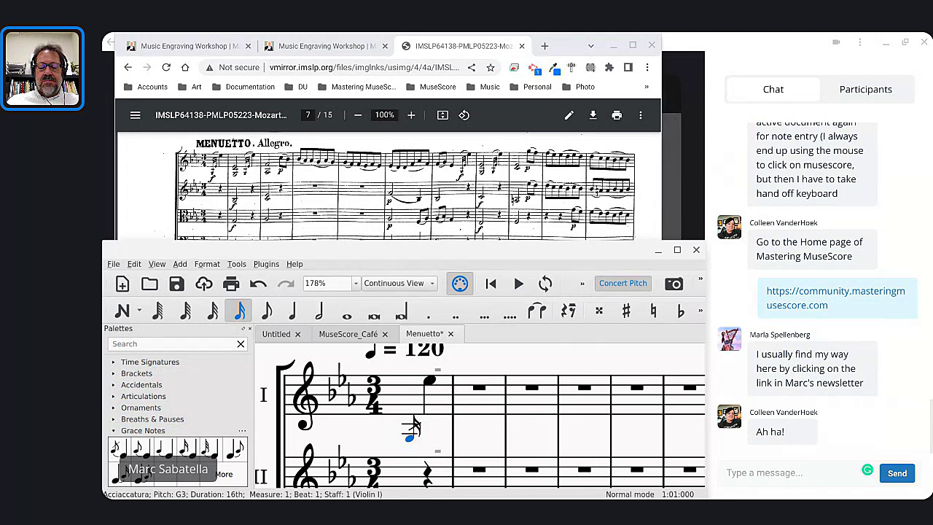
Add another G3 acciaccatura before the Violin I pickup note and make it a 16th note.
{"action": "key", "text": "5"}
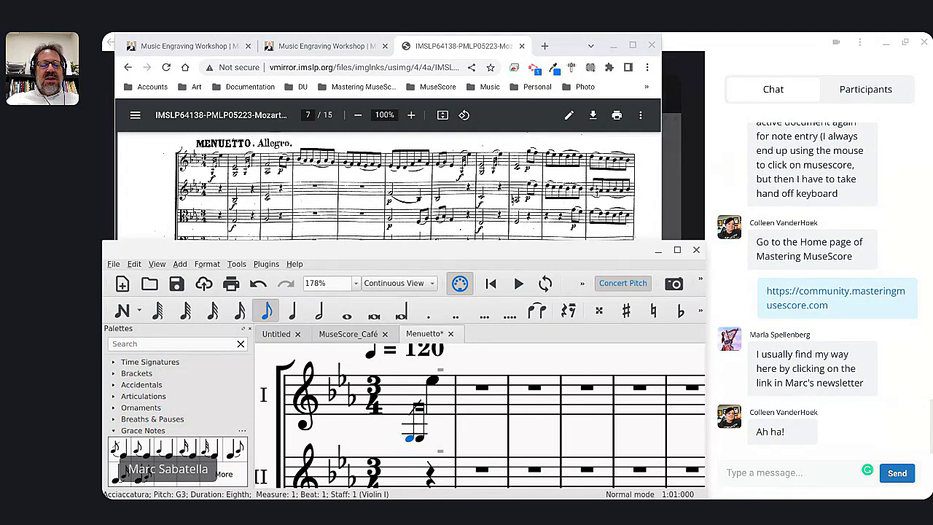
{"action": "mouse_move", "coordinate": [410, 435]}
{"action": "left_mouse_down"}
{"action": "mouse_move", "coordinate": [410, 377]}
{"action": "mouse_move", "coordinate": [412, 433]}
{"action": "left_mouse_up"}
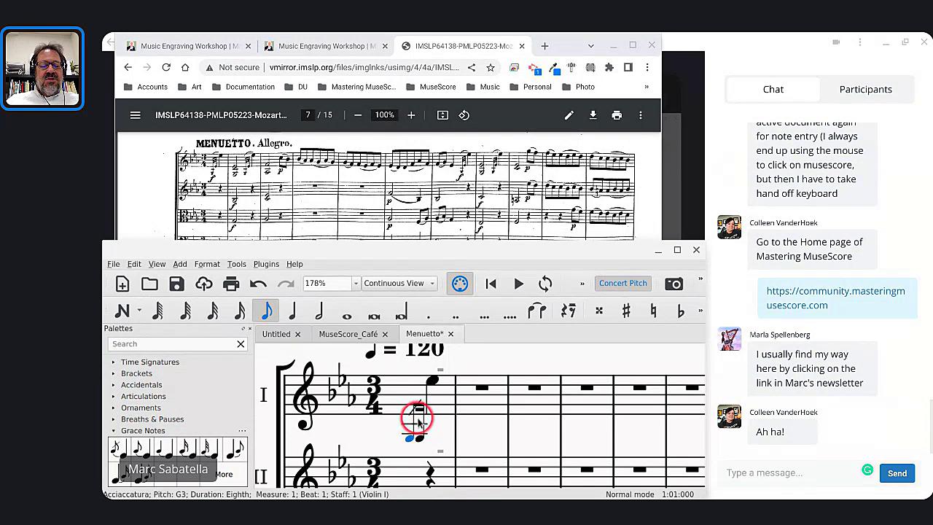
{"action": "key", "text": "4"}
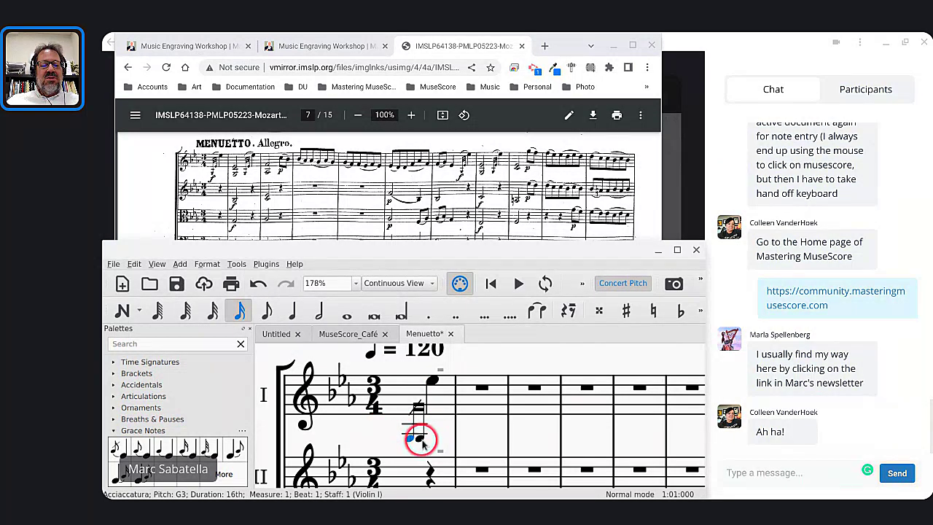
Raise the second acciaccatura of the Violin I pickup to E-flat 4.
{"action": "left_click", "coordinate": [419, 440]}
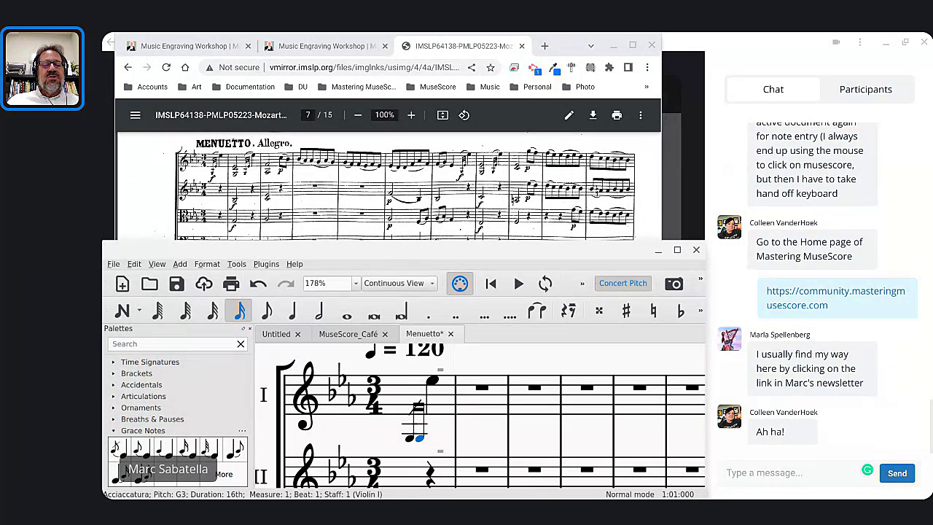
{"action": "key", "text": "Up"}
{"action": "key", "text": "Up"}
{"action": "key", "text": "Up"}
{"action": "key", "text": "Up"}
{"action": "key", "text": "Up"}
{"action": "key", "text": "Up"}
{"action": "key", "text": "Up"}
{"action": "key", "text": "Up"}
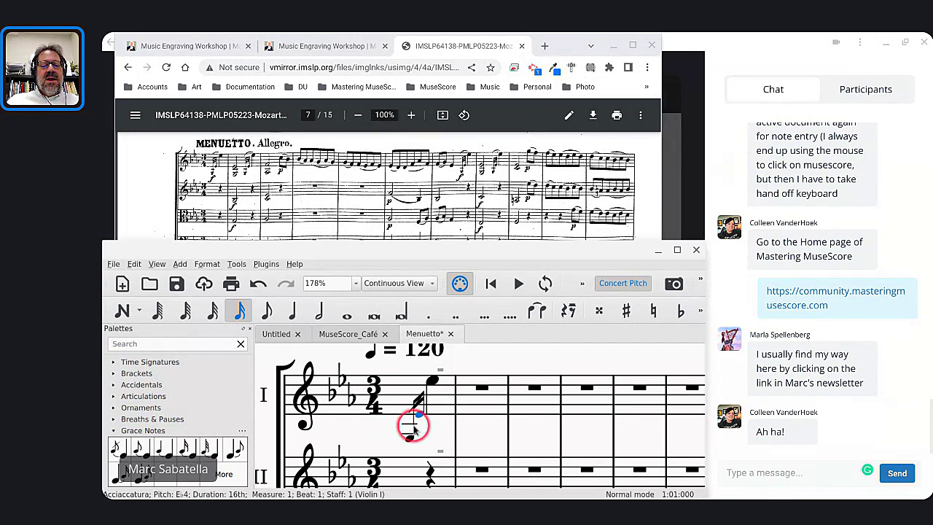
Play back the Violin I pickup measure from its first acciaccatura.
{"action": "left_click", "coordinate": [411, 415]}
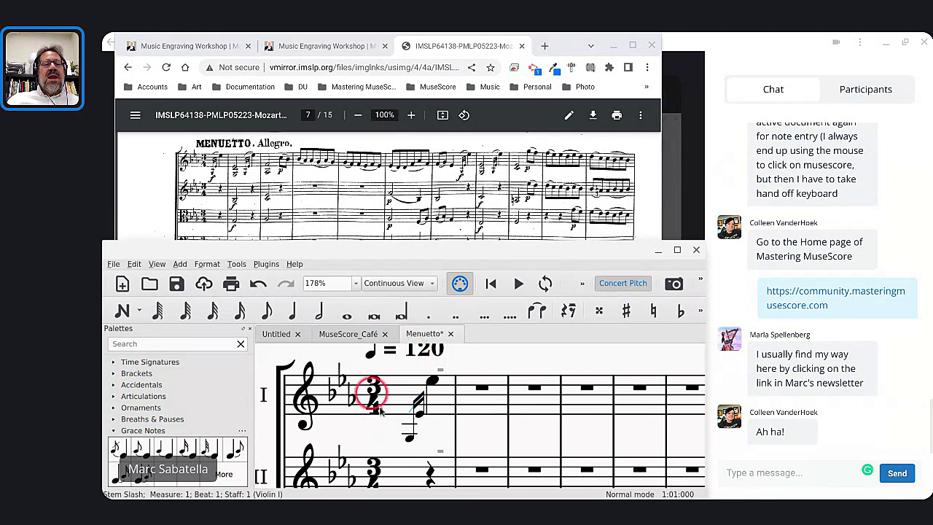
{"action": "left_click", "coordinate": [410, 438]}
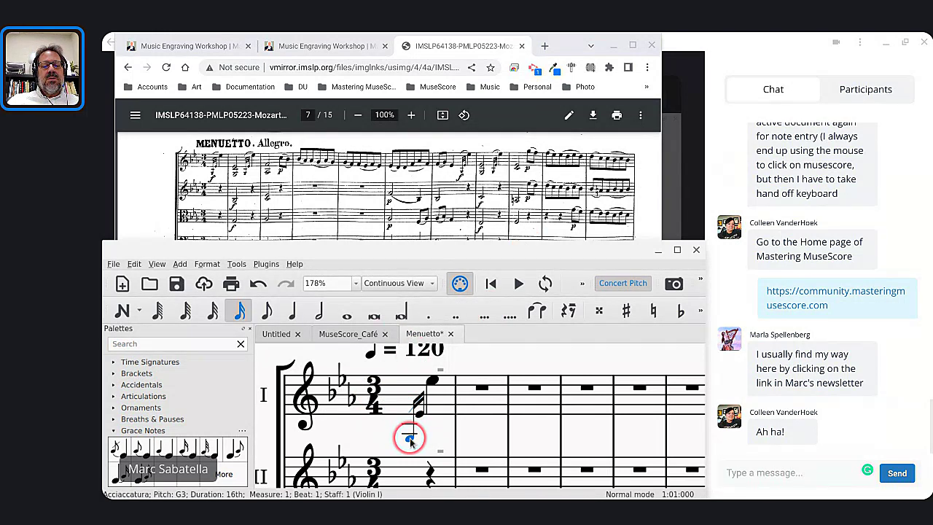
{"action": "key", "text": "space"}
{"action": "key", "text": "space"}
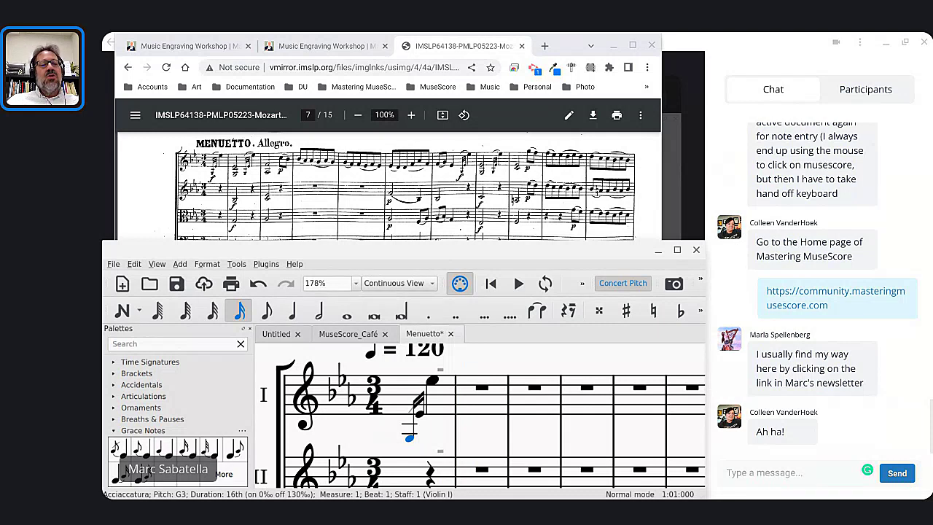
{"action": "left_click", "coordinate": [482, 394]}
{"action": "key", "text": "n"}
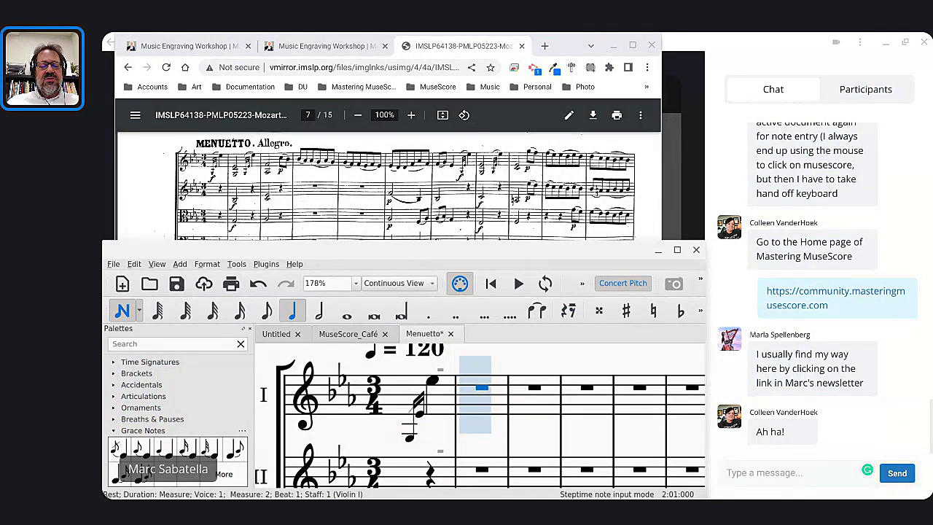
{"action": "key", "text": "e"}
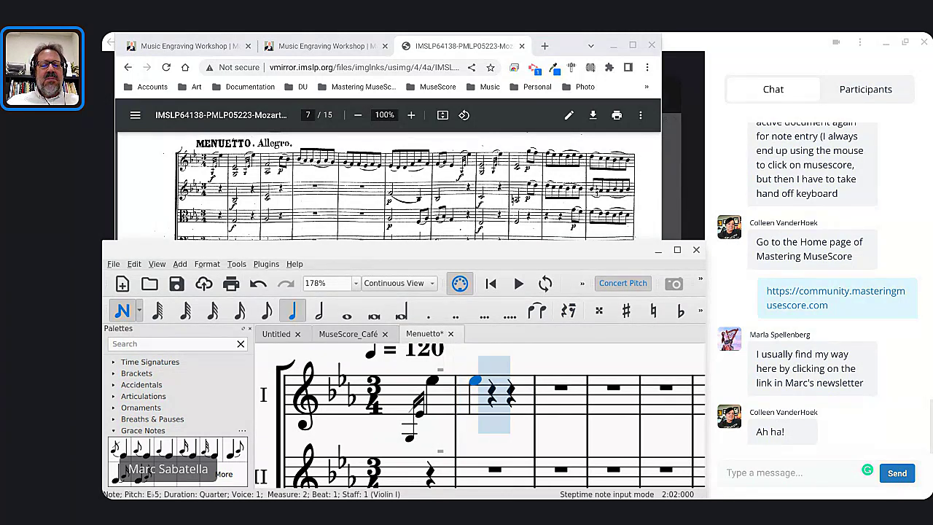
{"action": "key", "text": "Escape"}
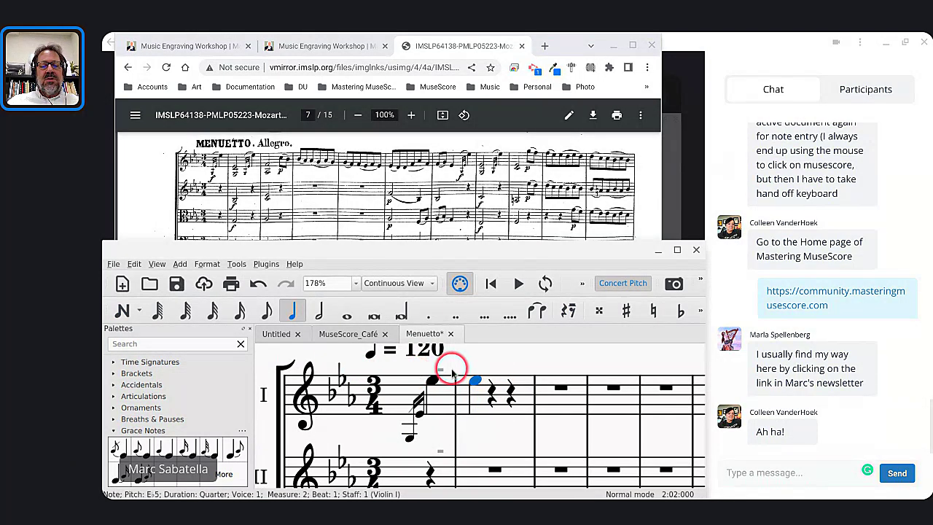
{"action": "left_click", "coordinate": [481, 398]}
{"action": "key", "text": "Delete"}
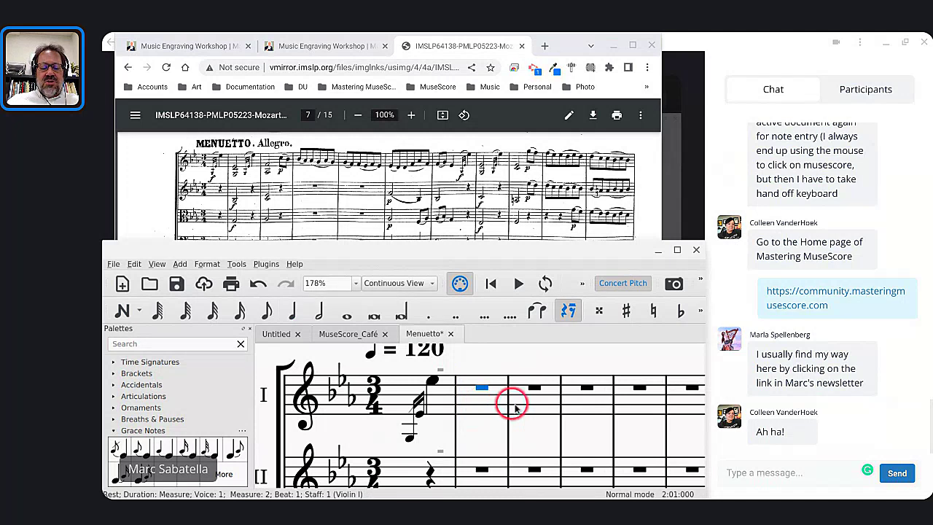
Put an E-flat 5 quarter note in Violin I measure 3 and add two 16th grace notes before it.
{"action": "left_click", "coordinate": [515, 404]}
{"action": "key", "text": "ctrl+v"}
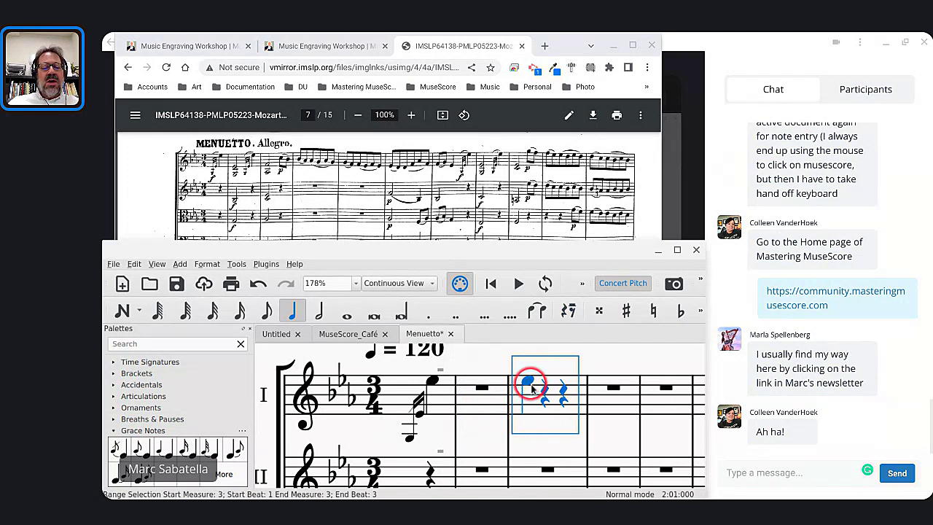
{"action": "left_click", "coordinate": [530, 384]}
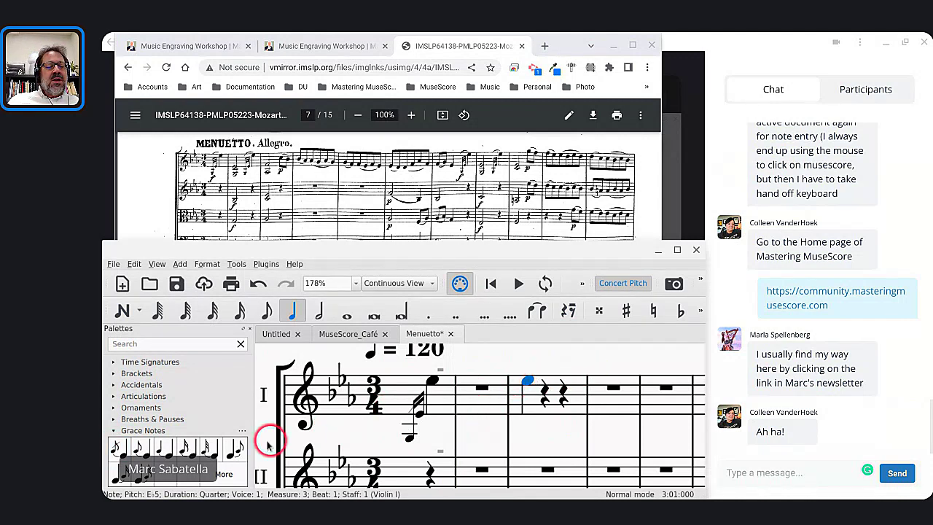
{"action": "left_click", "coordinate": [185, 446]}
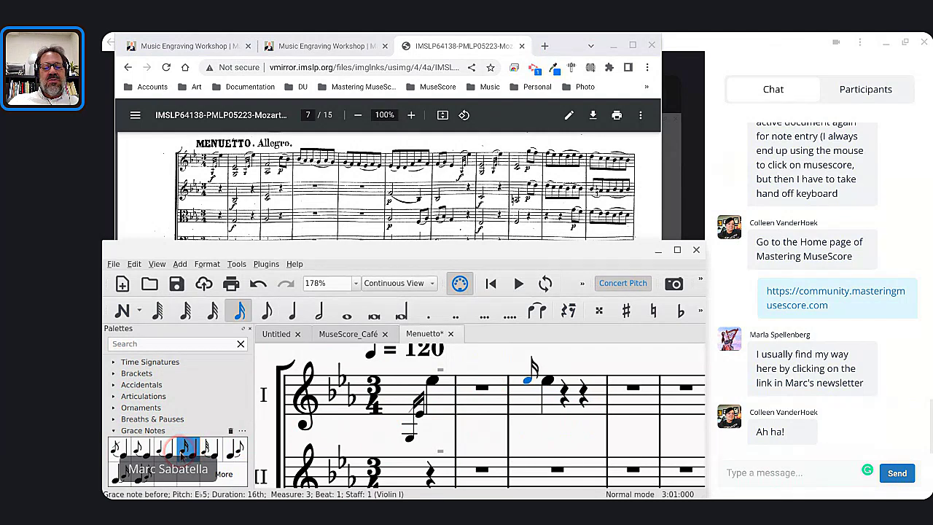
{"action": "left_click", "coordinate": [184, 446]}
Lower the two grace notes in Violin I measure 3 to G3 and E-flat 4.
{"action": "left_click", "coordinate": [523, 382]}
{"action": "key", "text": "ctrl+Down"}
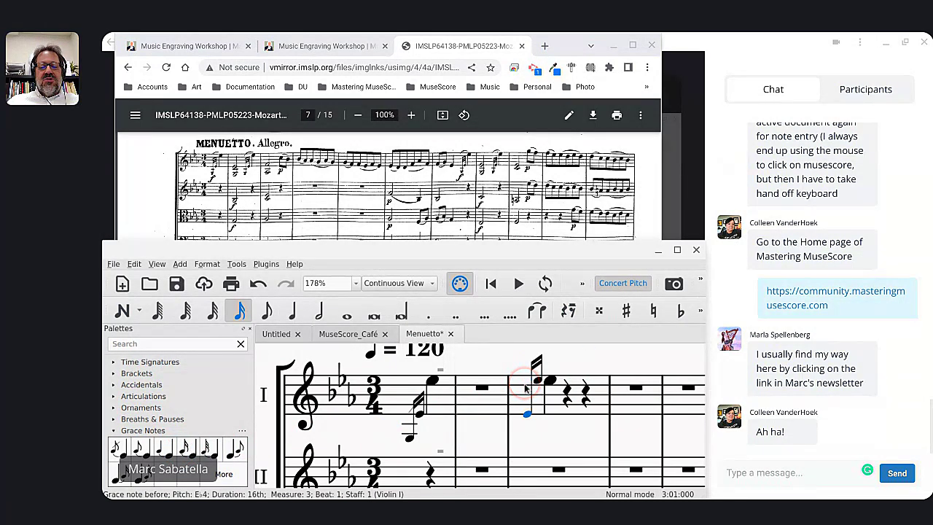
{"action": "key", "text": "Down"}
{"action": "key", "text": "Down"}
{"action": "key", "text": "Down"}
{"action": "key", "text": "Down"}
{"action": "key", "text": "Down"}
{"action": "key", "text": "Down"}
{"action": "key", "text": "Down"}
{"action": "key", "text": "Right"}
{"action": "key", "text": "ctrl+Down"}
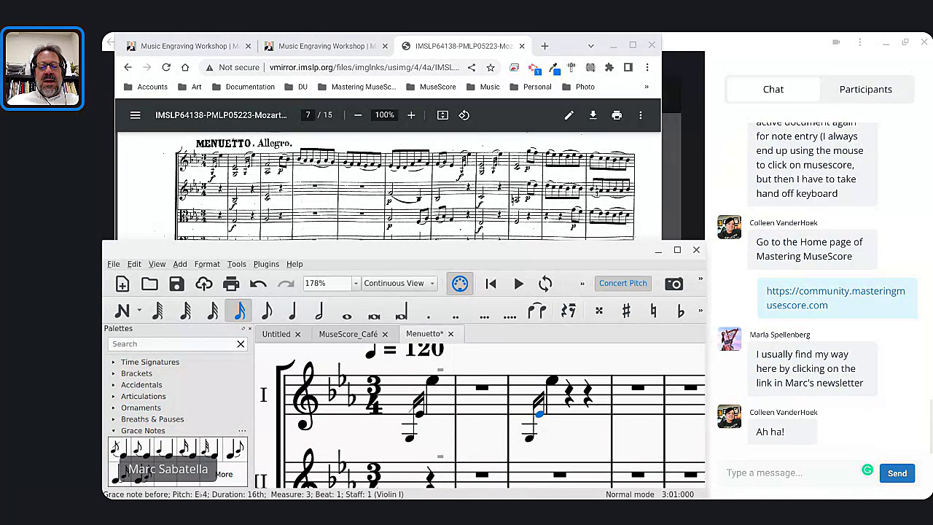
Play back Violin I measure 3 from its first grace note to hear the unslashed 16th grace notes.
{"action": "left_click", "coordinate": [524, 389]}
{"action": "key", "text": "space"}
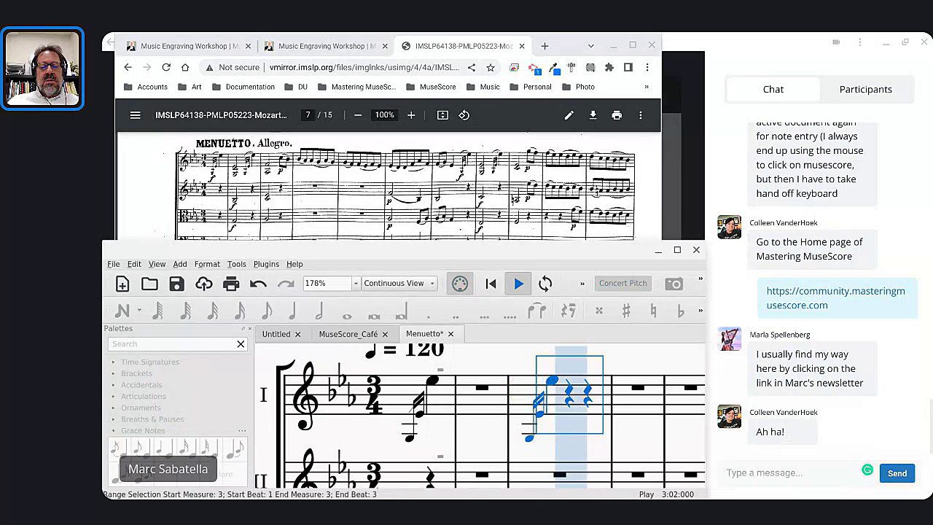
{"action": "left_click", "coordinate": [530, 438]}
{"action": "key", "text": "space"}
{"action": "key", "text": "space"}
{"action": "left_click", "coordinate": [530, 443]}
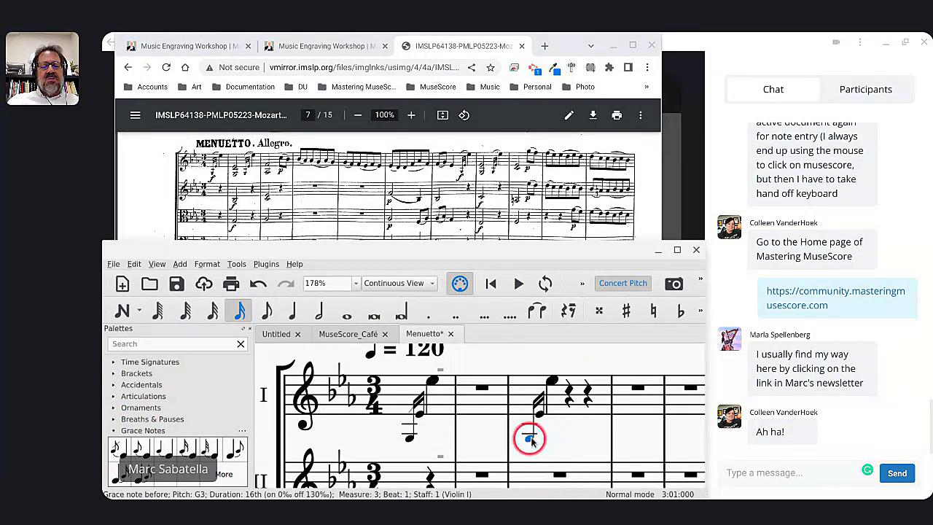
{"action": "key", "text": "space"}
{"action": "key", "text": "space"}
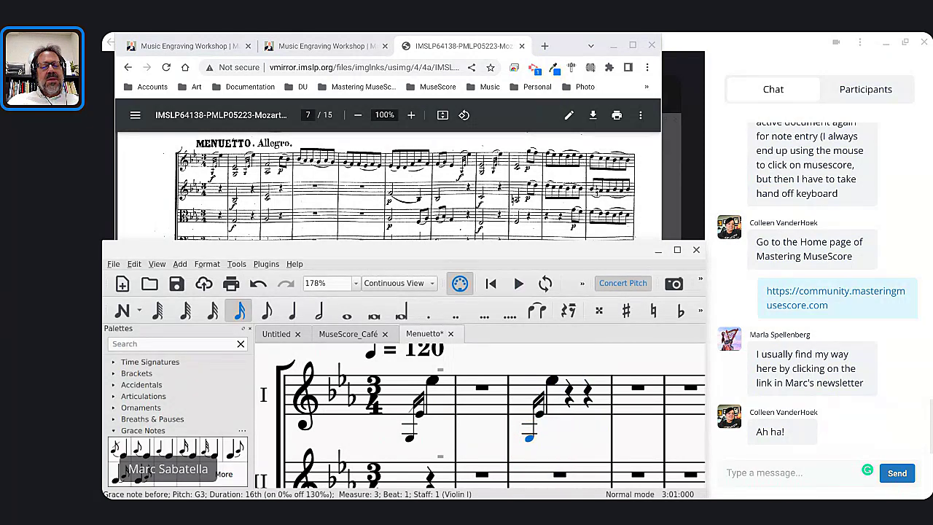
Change the main E-flat note in Violin I measure 3 to a dotted half note.
{"action": "left_click", "coordinate": [550, 381]}
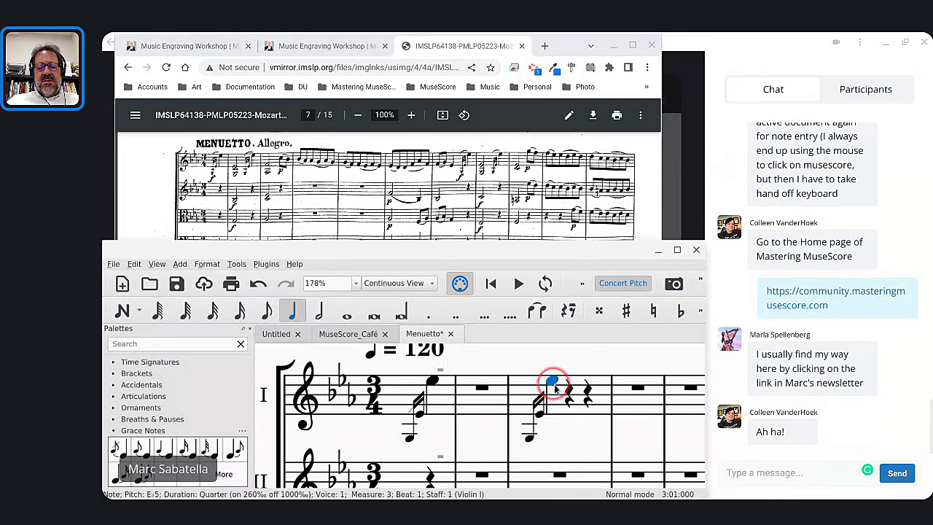
{"action": "key", "text": "6"}
{"action": "key", "text": "Escape"}
Play back Violin I measure 3 several times to hear the grace notes before the dotted half note.
{"action": "left_click", "coordinate": [530, 393]}
{"action": "key", "text": "slash"}
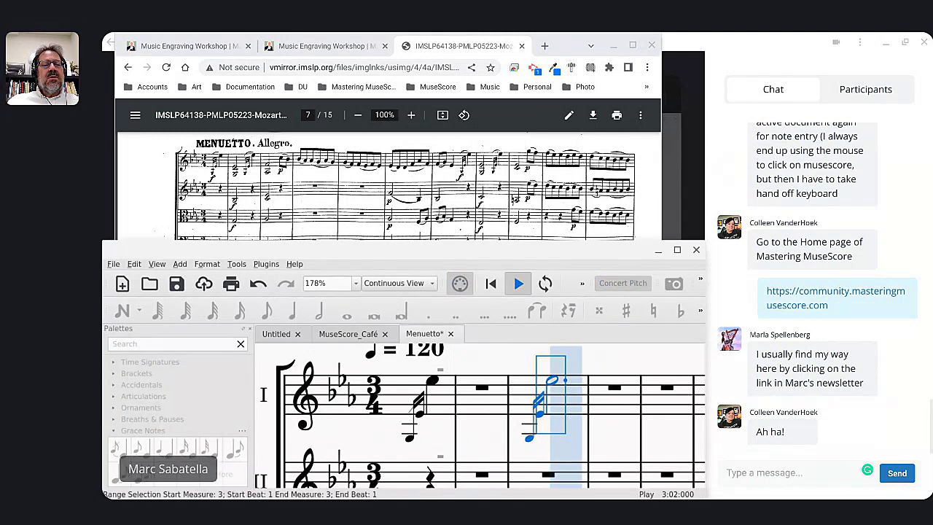
{"action": "left_click", "coordinate": [530, 437]}
{"action": "key", "text": "space"}
{"action": "key", "text": "space"}
{"action": "mouse_move", "coordinate": [530, 437]}
{"action": "left_mouse_down"}
{"action": "mouse_move", "coordinate": [539, 416]}
{"action": "mouse_move", "coordinate": [530, 443]}
{"action": "left_mouse_up"}
{"action": "key", "text": "space"}
{"action": "key", "text": "space"}
{"action": "key", "text": "space"}
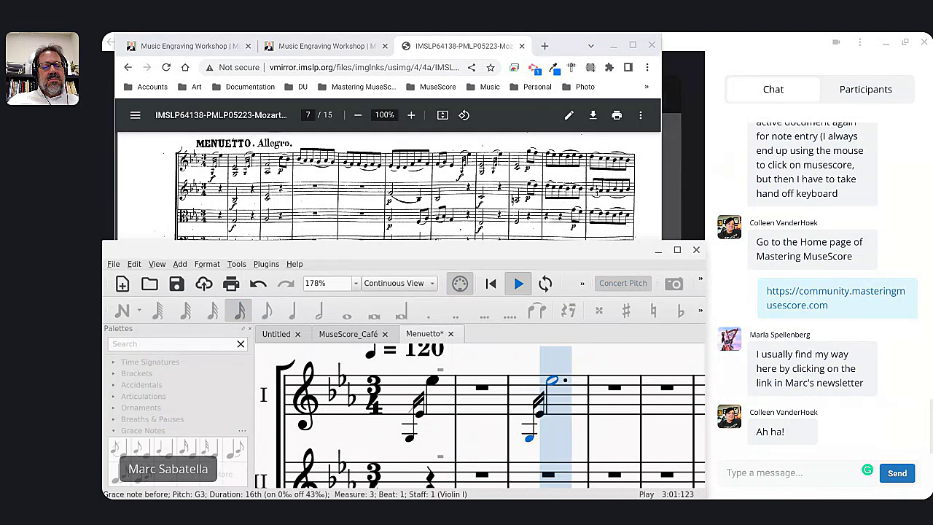
{"action": "key", "text": "space"}
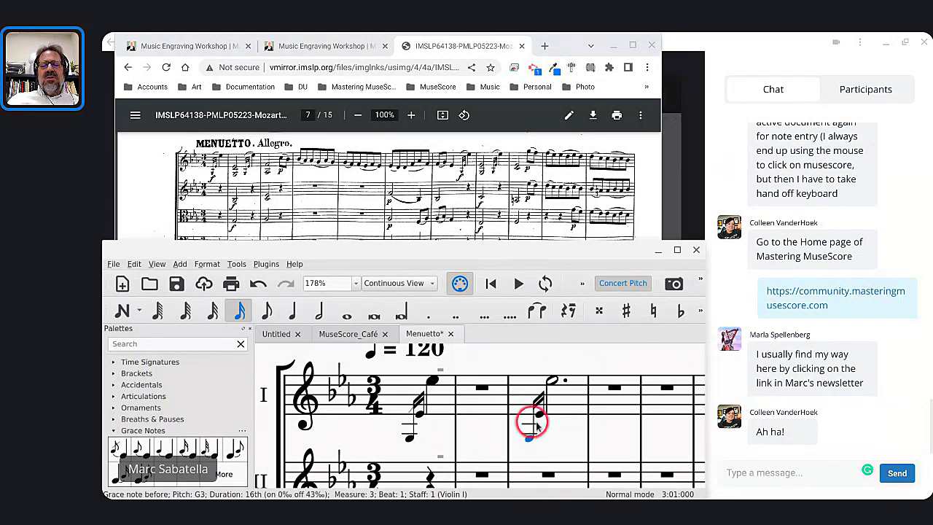
Delete the contents of Violin I measure 3.
{"action": "left_click", "coordinate": [546, 389]}
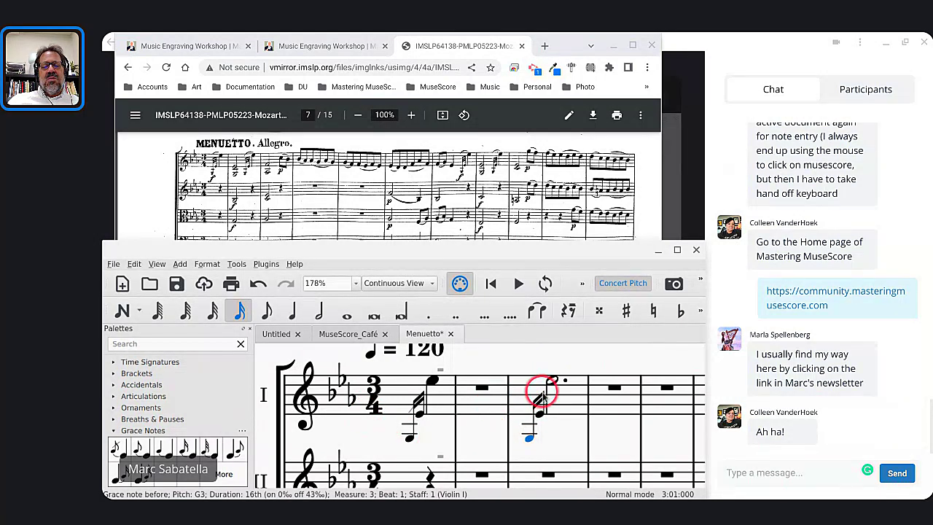
{"action": "key", "text": "Delete"}
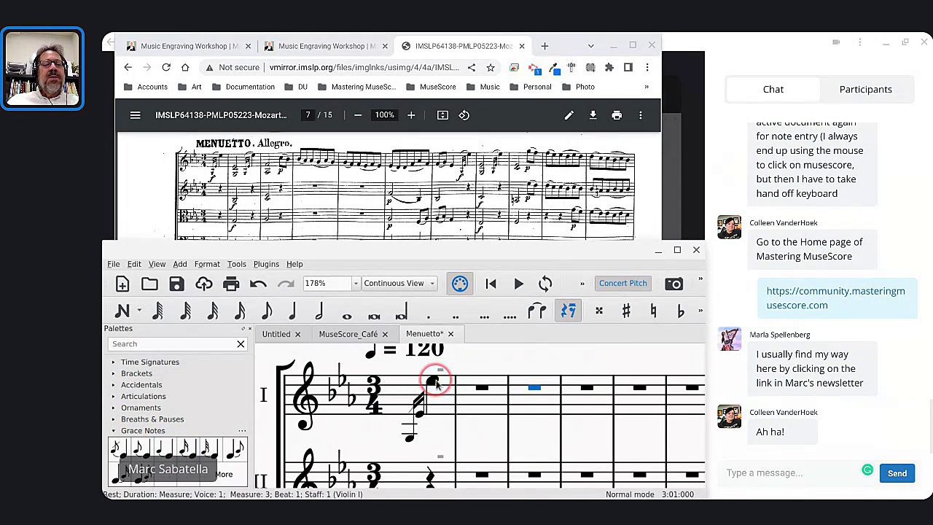
Enter a half-note chord of G3 and E-flat4 on beat 1 of Violin I measure 2.
{"action": "left_click", "coordinate": [474, 396]}
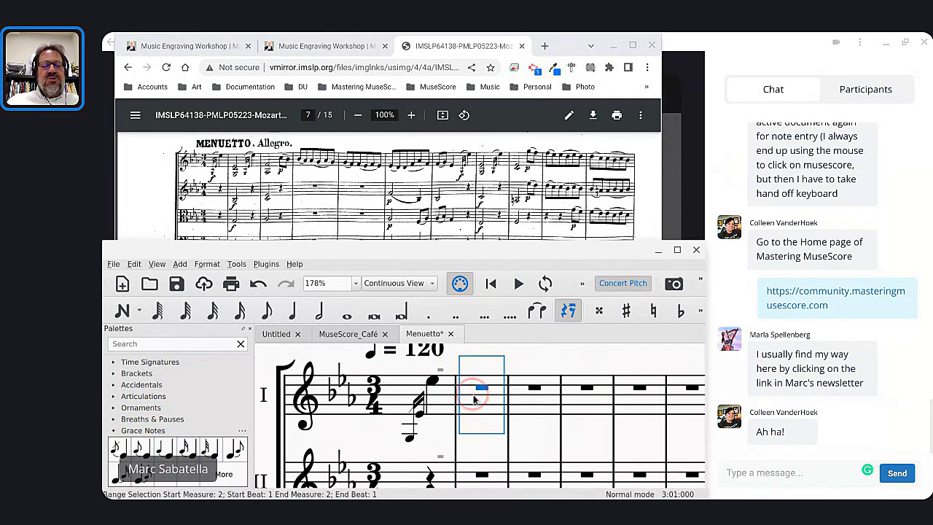
{"action": "key", "text": "n"}
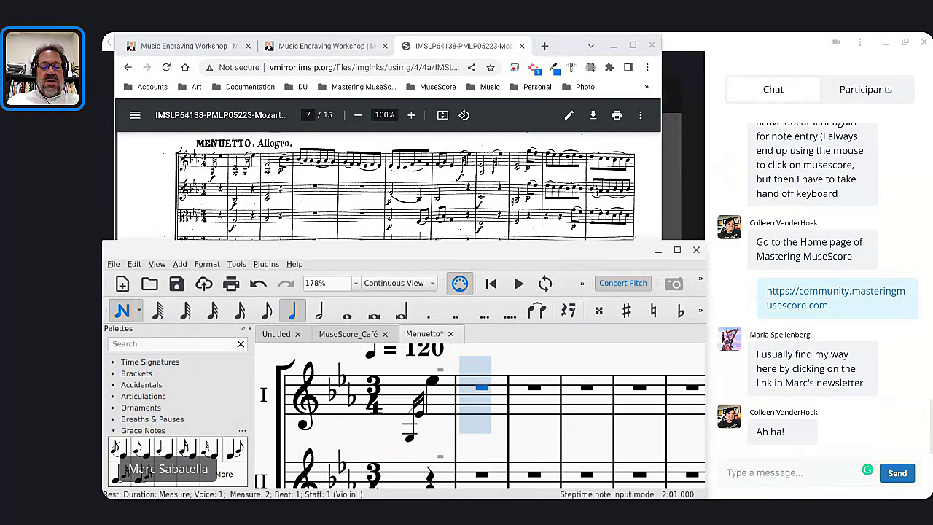
{"action": "key", "text": "6"}
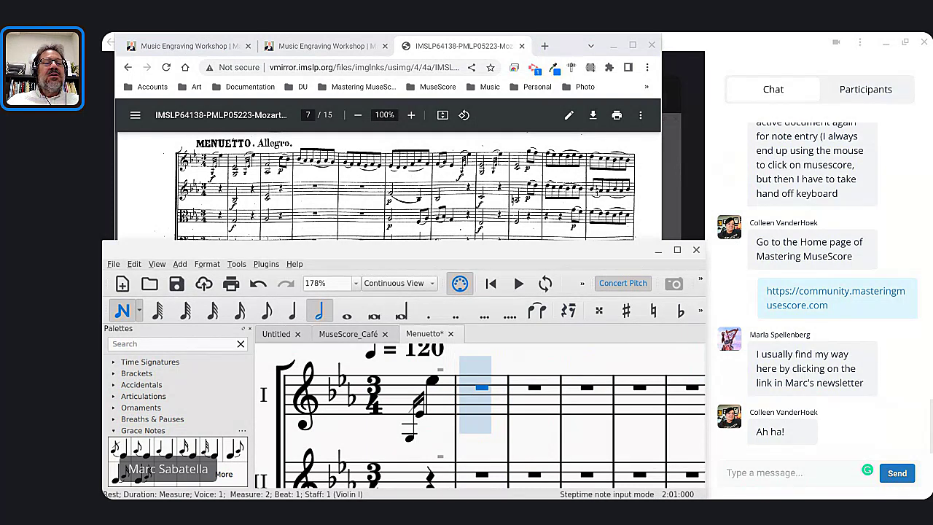
{"action": "key", "text": "g"}
{"action": "key", "text": "ctrl+Down"}
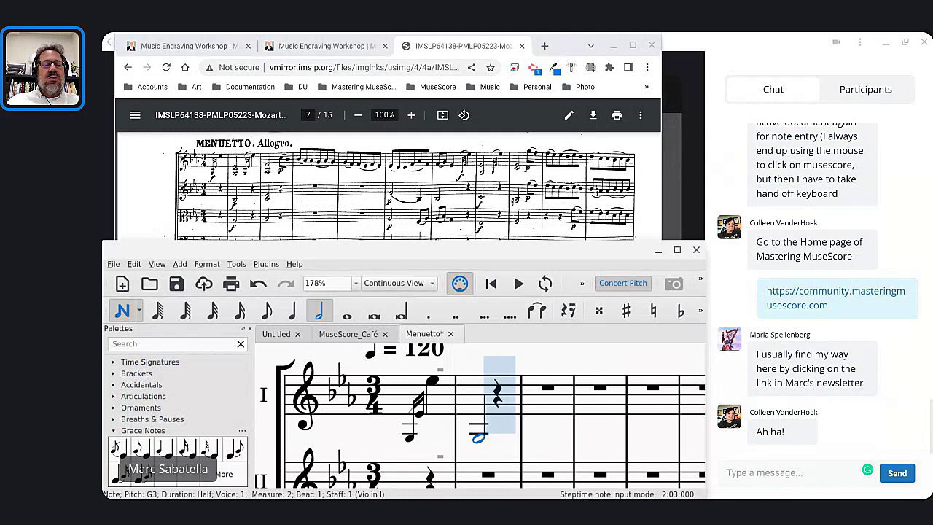
{"action": "key", "text": "Up"}
{"action": "key", "text": "Up"}
{"action": "key", "text": "Up"}
{"action": "key", "text": "Up"}
{"action": "key", "text": "Up"}
{"action": "key", "text": "Up"}
{"action": "key", "text": "Up"}
{"action": "key", "text": "Up"}
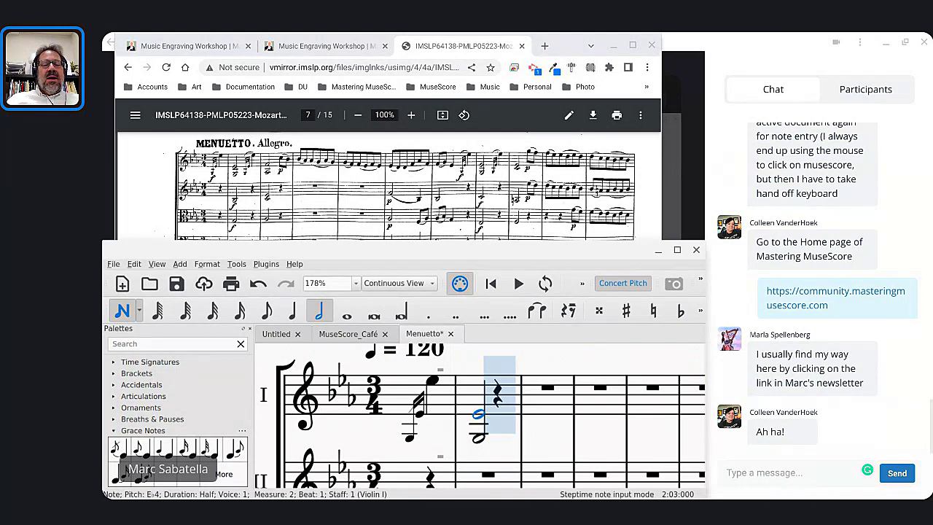
{"action": "key", "text": "Escape"}
Repeat the Violin I passage from the measure 1 grace notes through the measure 2 chord, starting the copy on measure 2 beat 3.
{"action": "left_click", "coordinate": [198, 198]}
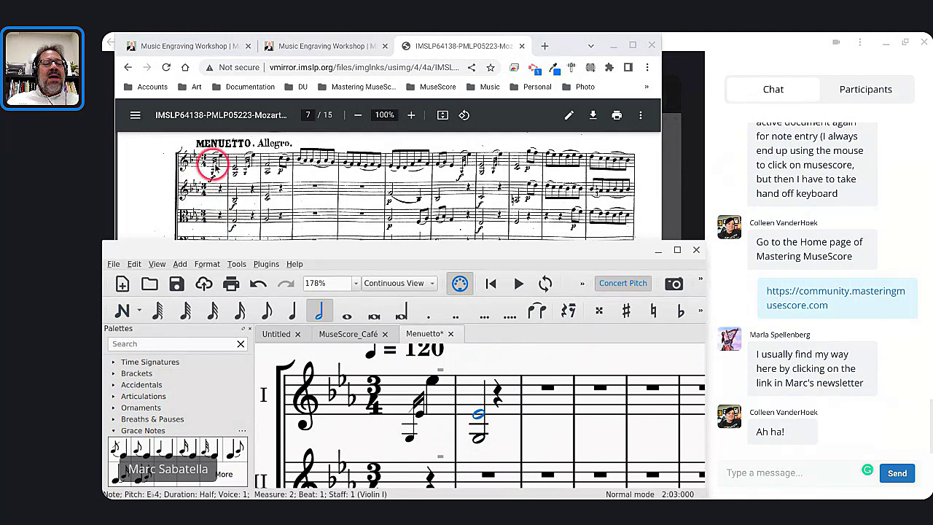
{"action": "left_click", "coordinate": [411, 437]}
{"action": "key", "text": "shift+Right"}
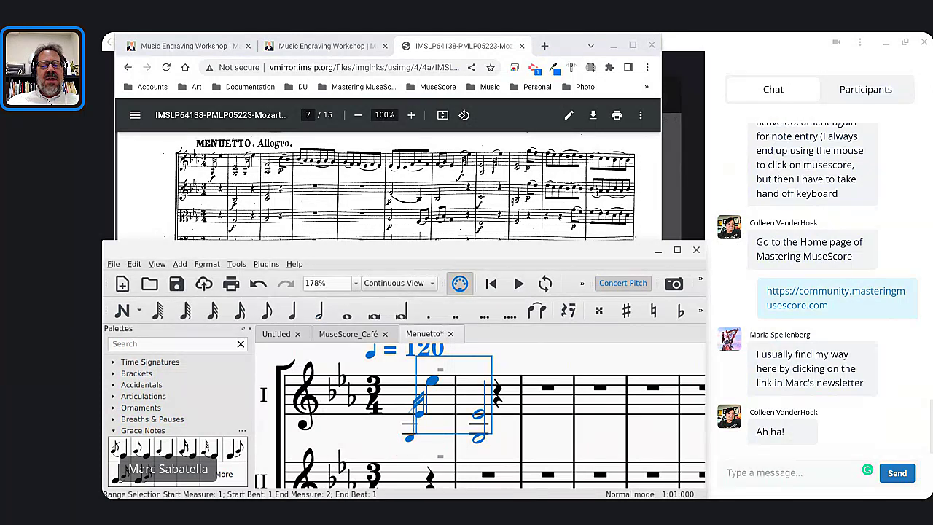
{"action": "left_click", "coordinate": [410, 438]}
{"action": "key", "text": "shift+Right"}
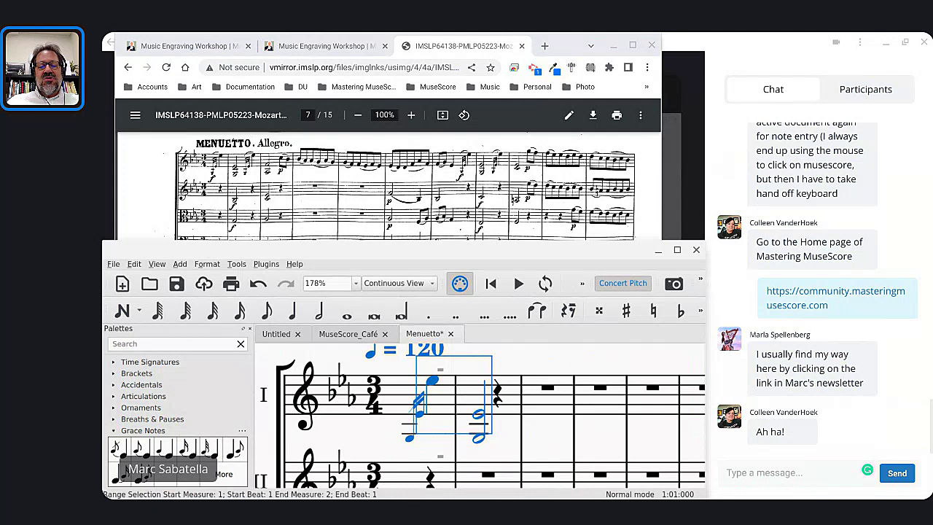
{"action": "key", "text": "r"}
{"action": "left_click", "coordinate": [924, 384]}
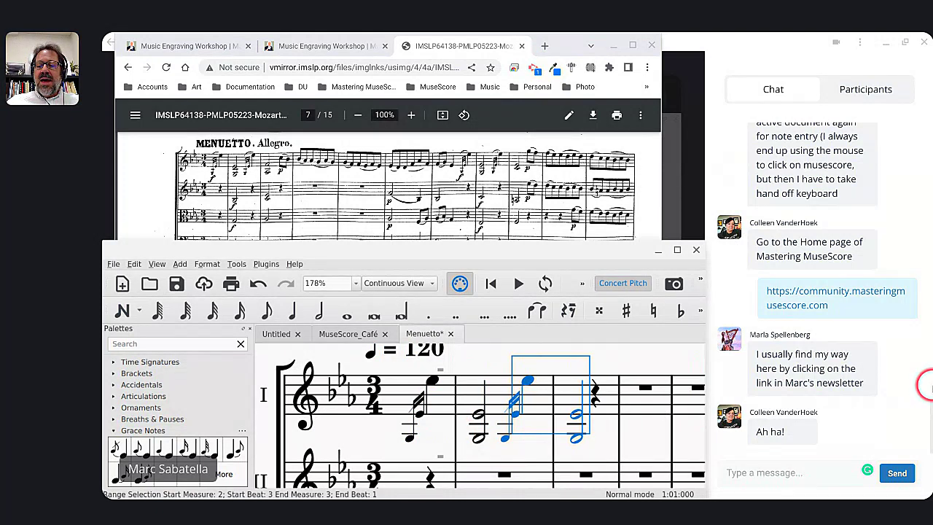
{"action": "left_click", "coordinate": [899, 386]}
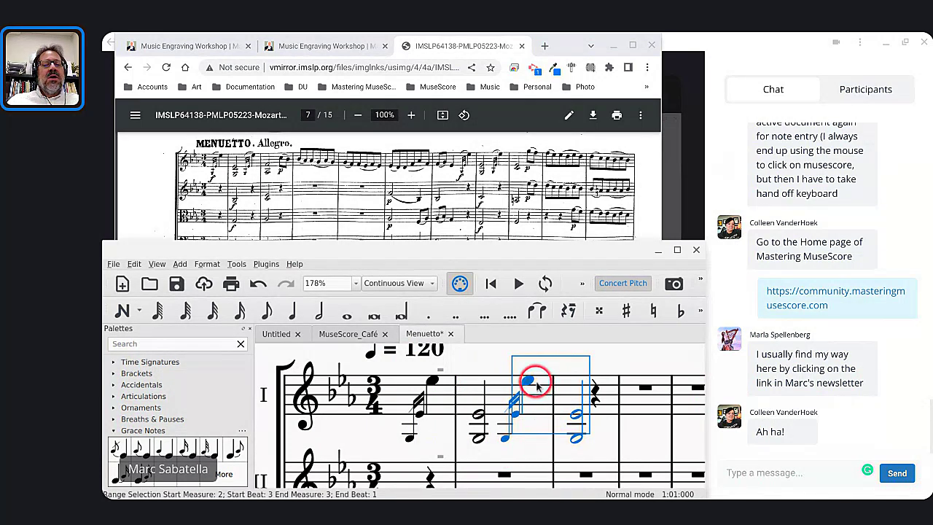
Move the half-note chord in Violin I measure 3 up one diatonic step to A-flat3 and F4.
{"action": "left_click", "coordinate": [576, 414]}
{"action": "left_click", "coordinate": [576, 415], "text": "shift"}
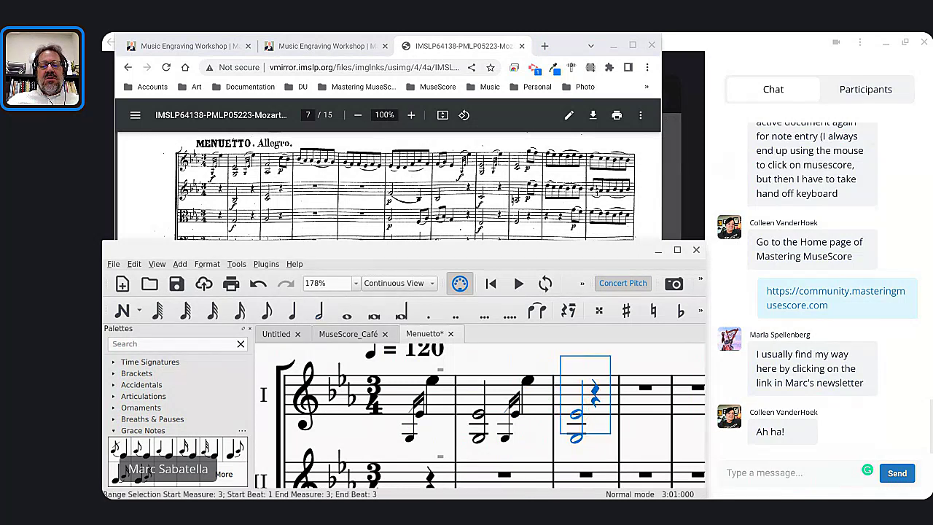
{"action": "key", "text": "shift+Left"}
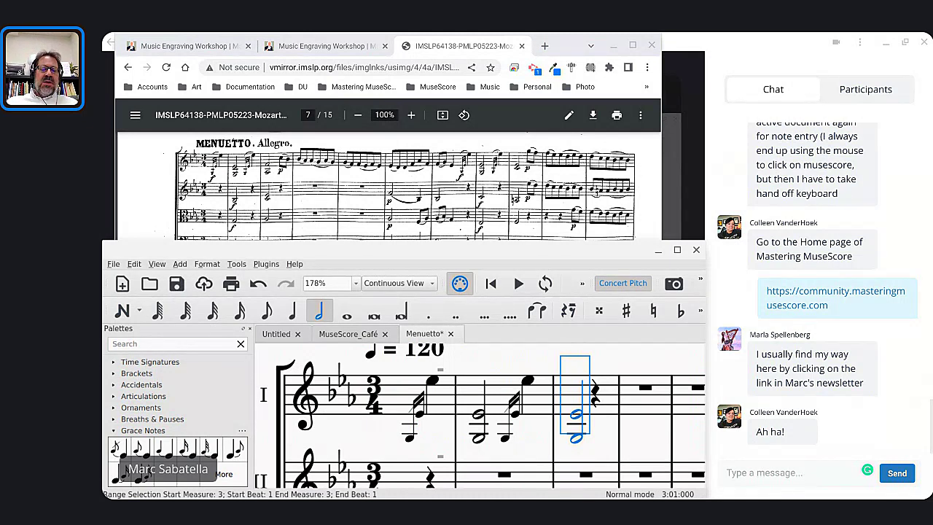
{"action": "mouse_move", "coordinate": [232, 167]}
{"action": "left_mouse_down"}
{"action": "mouse_move", "coordinate": [240, 178]}
{"action": "mouse_move", "coordinate": [265, 167]}
{"action": "mouse_move", "coordinate": [230, 174]}
{"action": "mouse_move", "coordinate": [233, 160]}
{"action": "mouse_move", "coordinate": [267, 168]}
{"action": "left_mouse_up"}
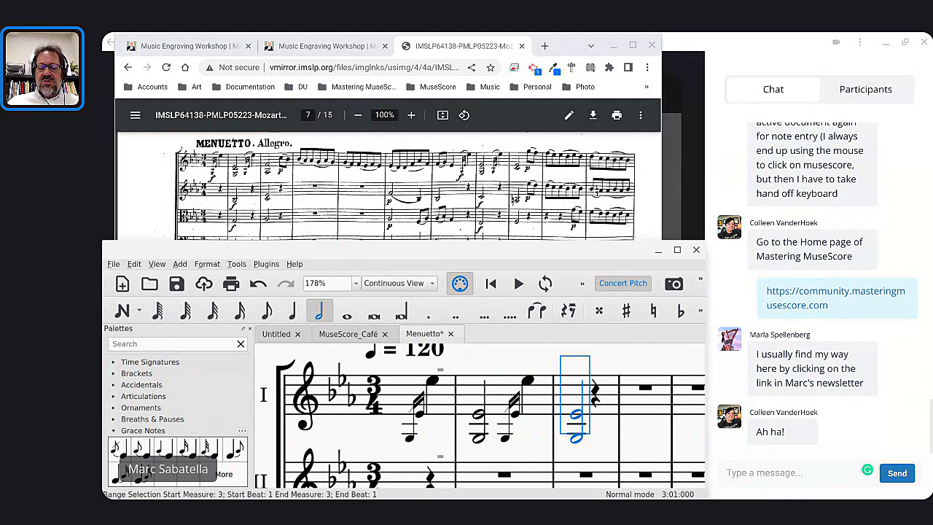
{"action": "key", "text": "Up"}
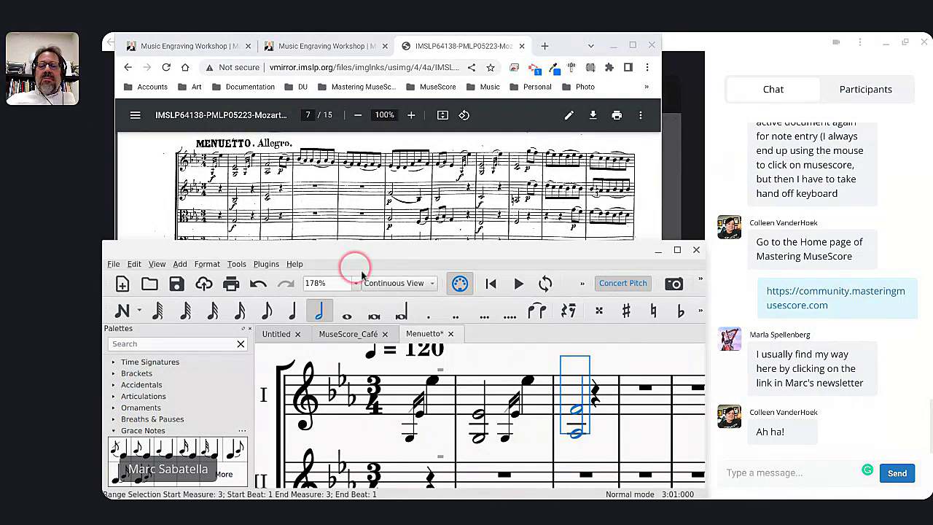
Enter eighth notes C5 and B-flat4 on beat 3 of Violin I measure 3.
{"action": "left_click", "coordinate": [597, 394]}
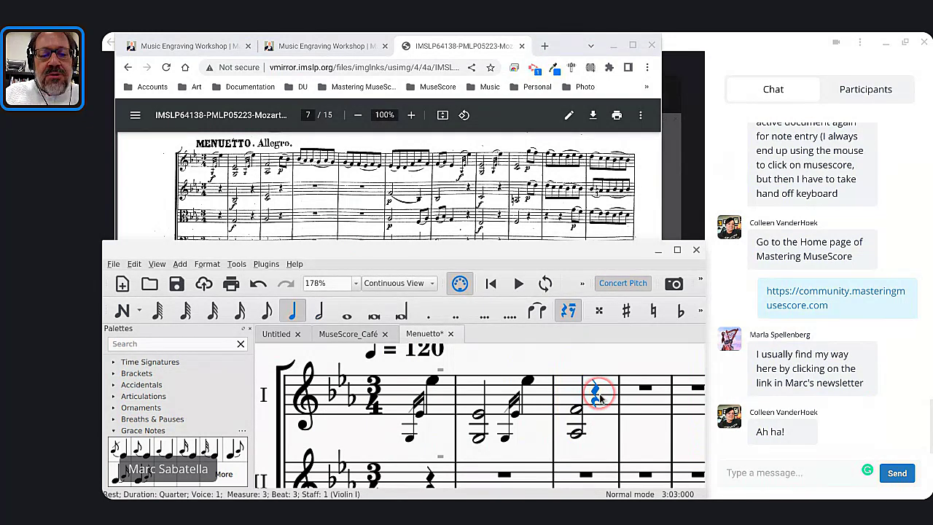
{"action": "key", "text": "n"}
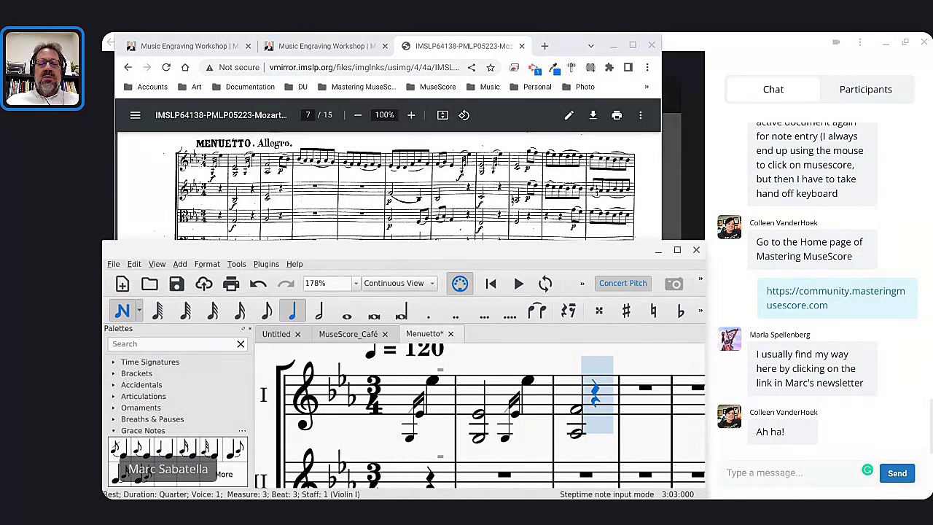
{"action": "key", "text": "4"}
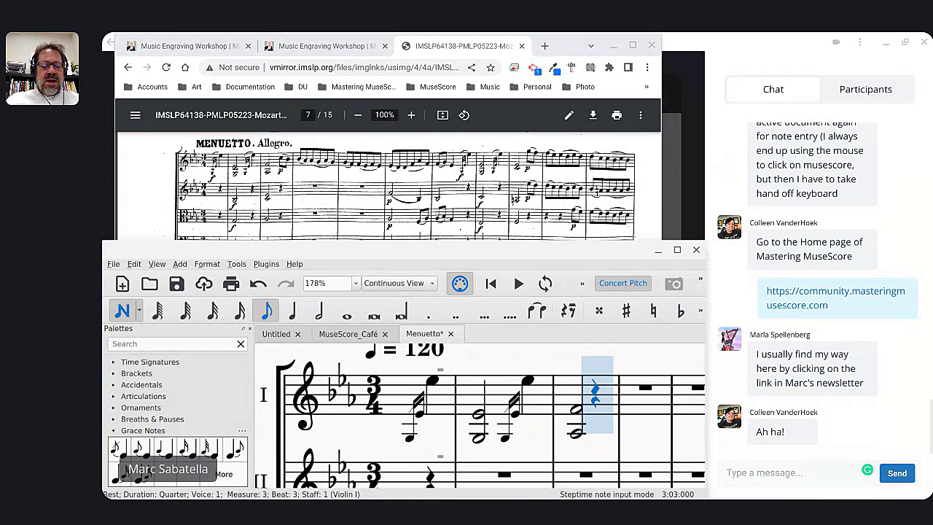
{"action": "key", "text": "c"}
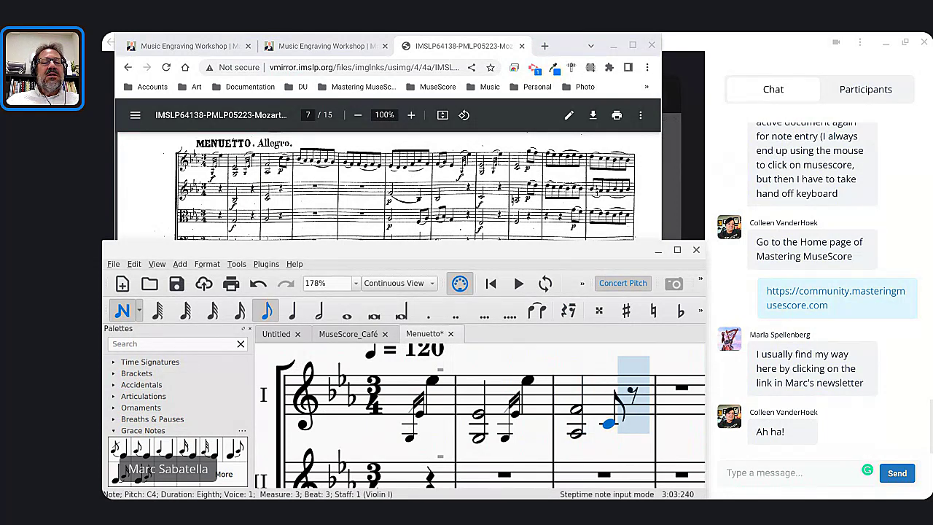
{"action": "key", "text": "ctrl+Up"}
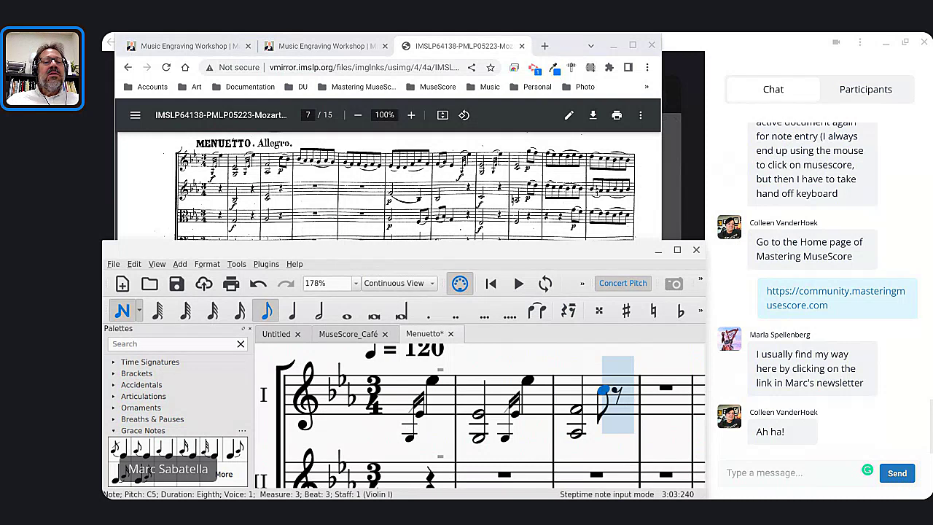
{"action": "key", "text": "b"}
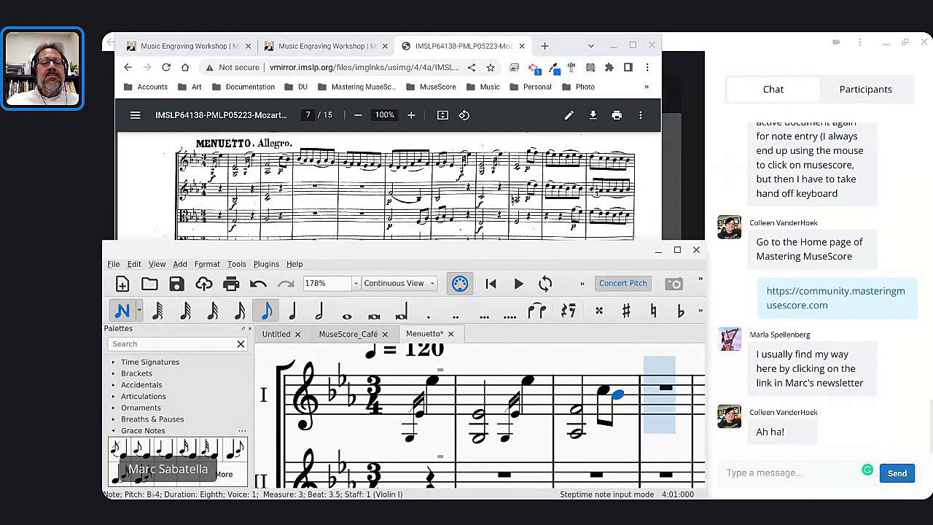
Fill Violin I measure 4 with eighth notes B-flat4, A-flat4, A-flat4, G4, A-flat4 and G4.
{"action": "key", "text": "b"}
{"action": "key", "text": "a"}
{"action": "key", "text": "a"}
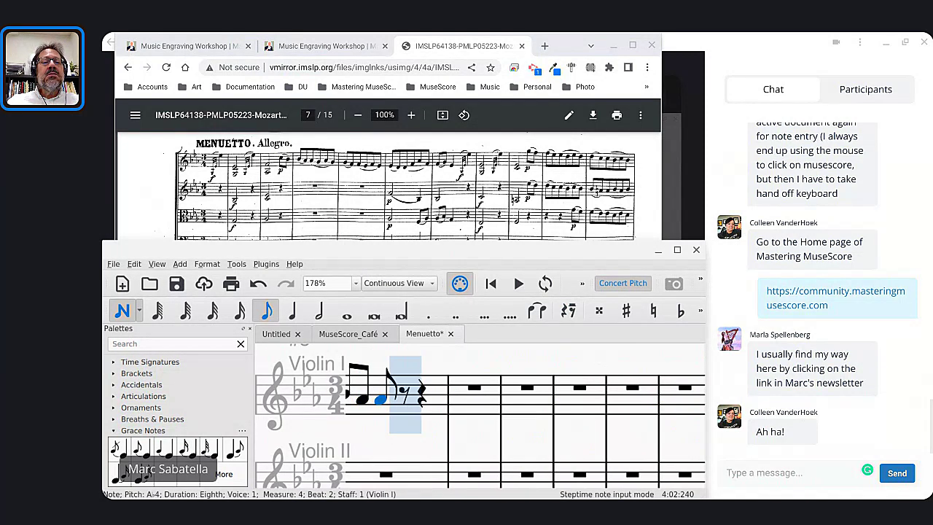
{"action": "key", "text": "g"}
{"action": "key", "text": "a"}
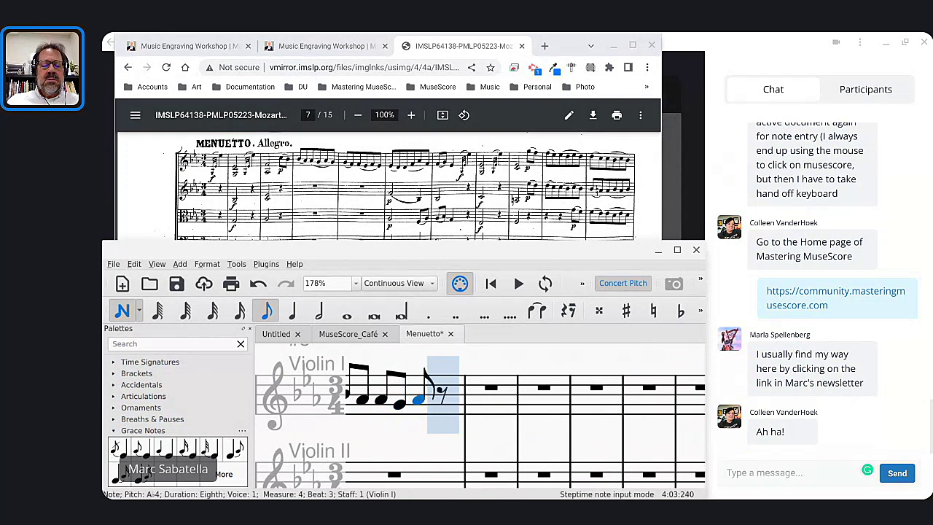
{"action": "key", "text": "g"}
Fill Violin I measure 5 with eighth notes G4, F4, F4, E-flat4, F4 and E-flat4.
{"action": "key", "text": "g"}
{"action": "key", "text": "b"}
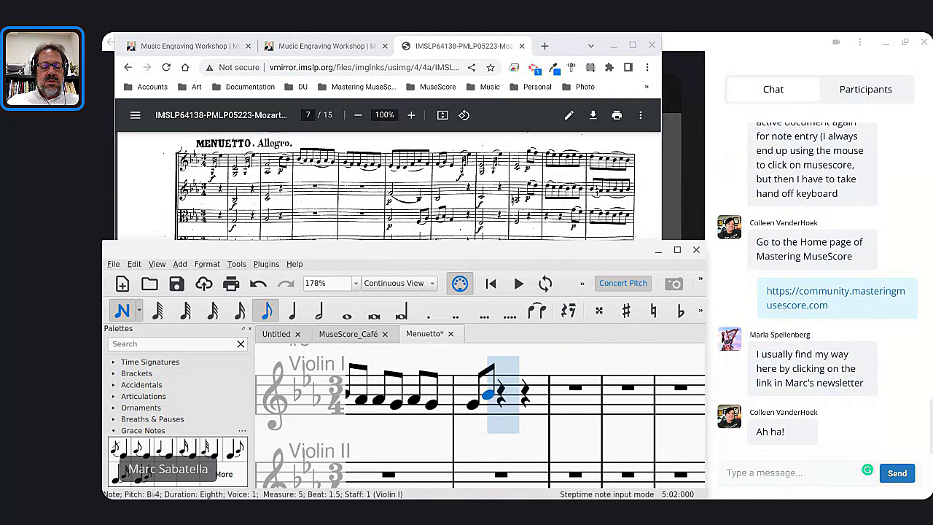
{"action": "key", "text": "ctrl+z"}
{"action": "key", "text": "f"}
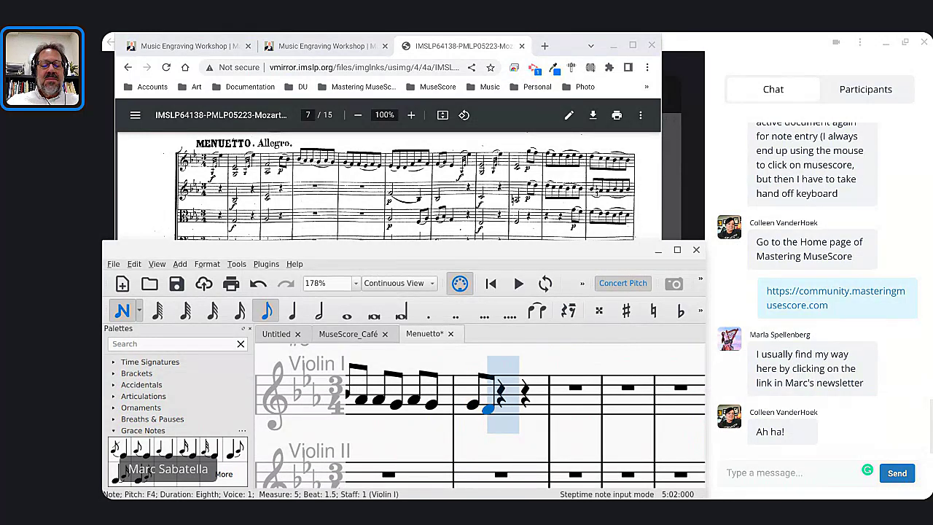
{"action": "key", "text": "f"}
{"action": "key", "text": "e"}
{"action": "key", "text": "f"}
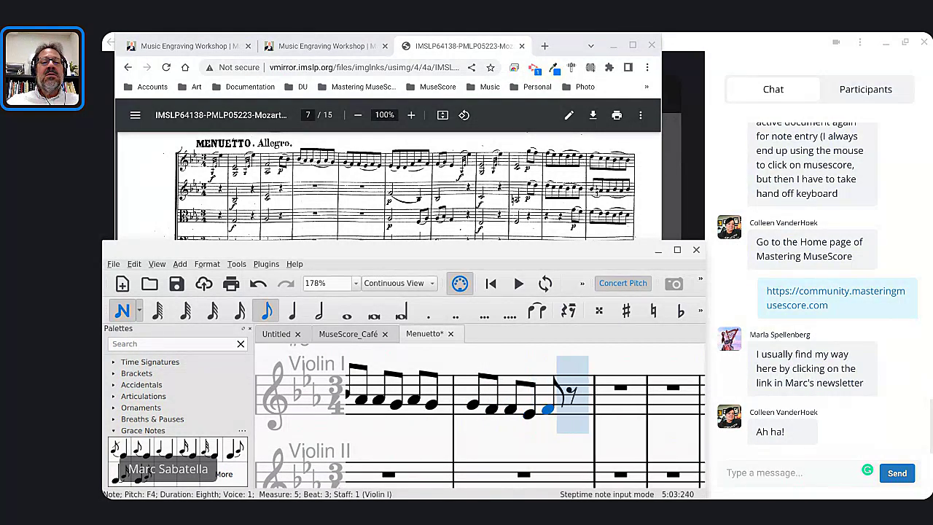
{"action": "key", "text": "e"}
Fill Violin I measure 6 with eighth notes E-flat4, D4, D4, F4, A-flat4 and F4.
{"action": "key", "text": "e"}
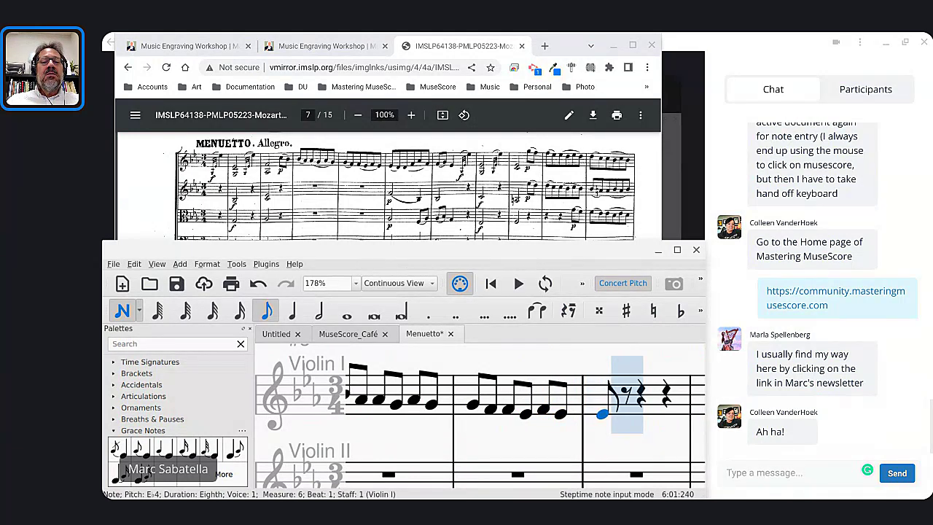
{"action": "key", "text": "f"}
{"action": "key", "text": "g"}
{"action": "key", "text": "f"}
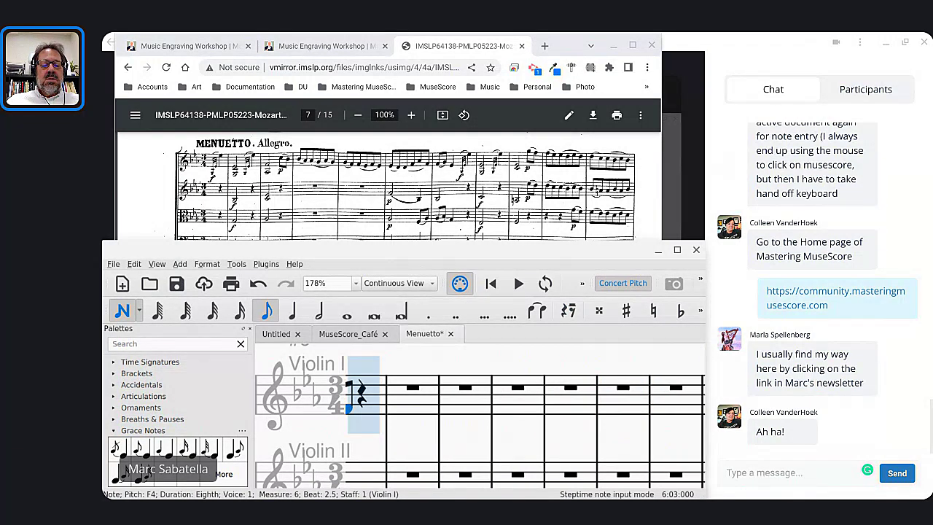
{"action": "key", "text": "a"}
{"action": "key", "text": "f"}
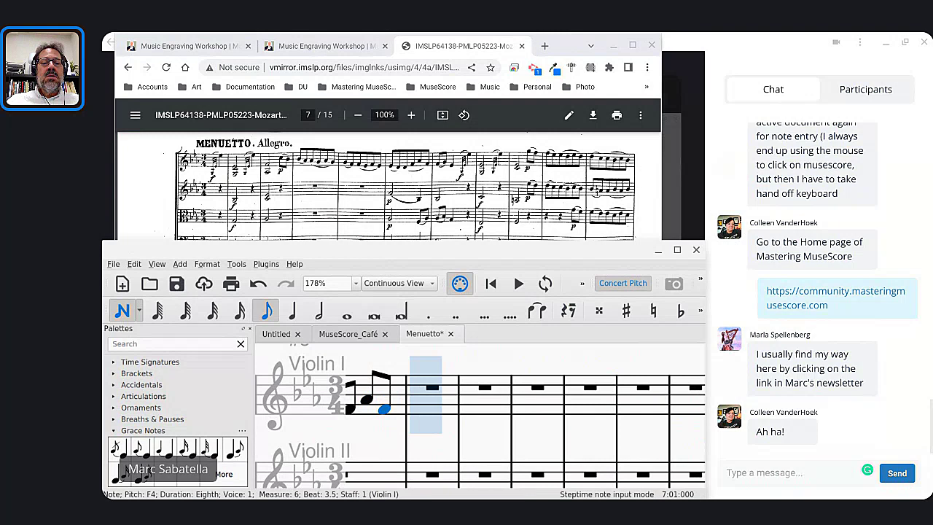
Enter eighth notes F4 and G4 followed by a quarter note E-flat4 in Violin I measure 7.
{"action": "key", "text": "f"}
{"action": "key", "text": "g"}
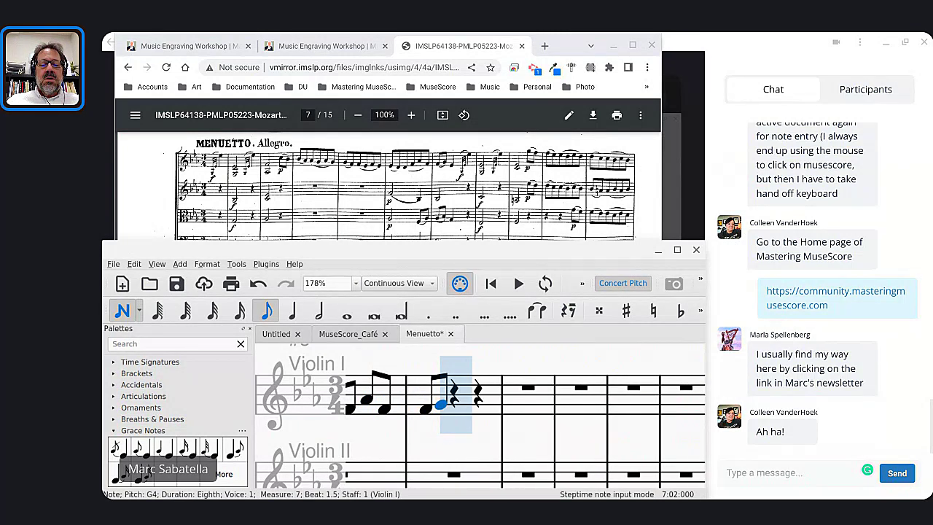
{"action": "key", "text": "5"}
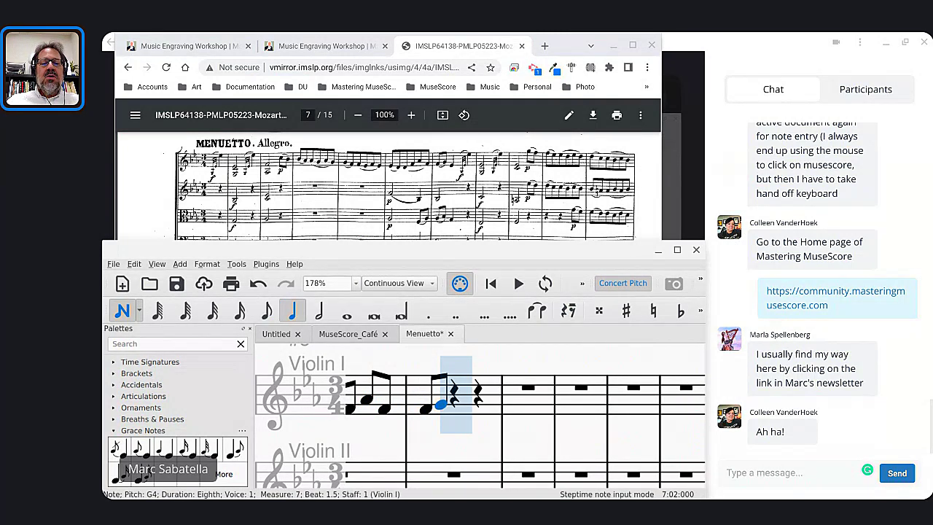
{"action": "key", "text": "e"}
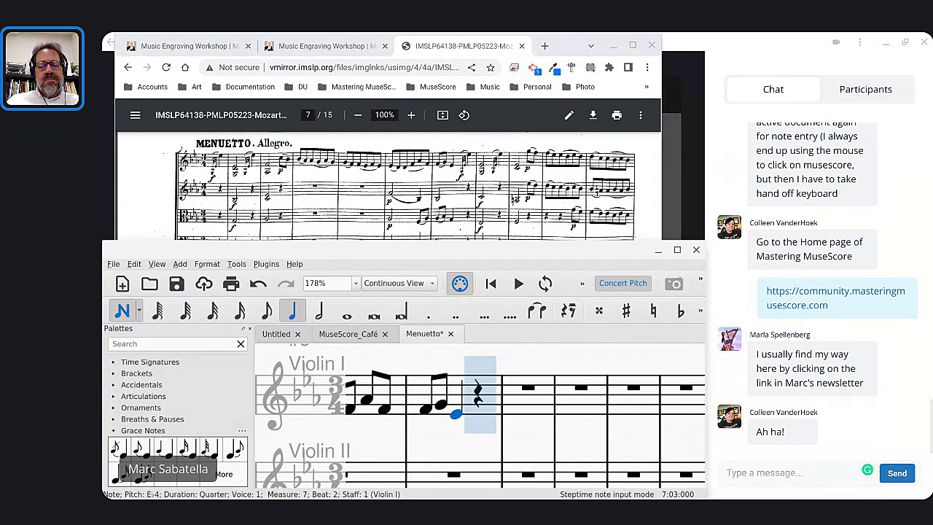
{"action": "key", "text": "Escape"}
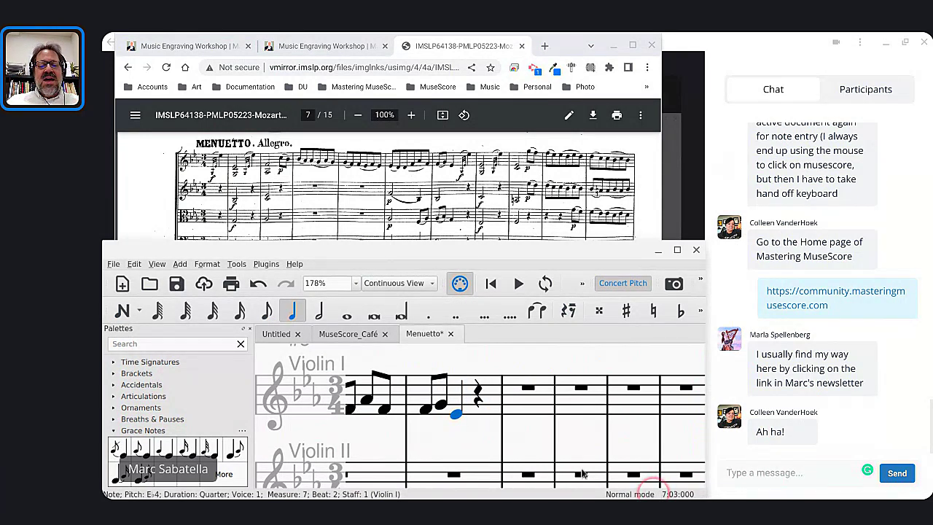
Review the entered Violin I measures 4 to 7 and switch to the live-session chat window.
{"action": "scroll", "coordinate": [483, 427], "scroll_direction": "right", "scroll_amount": 5}
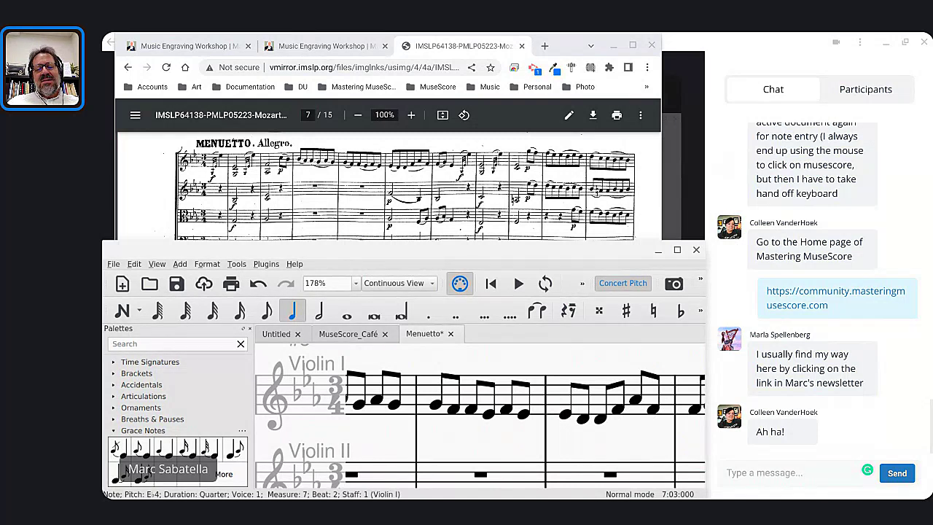
{"action": "scroll", "coordinate": [481, 429], "scroll_direction": "down", "scroll_amount": 3}
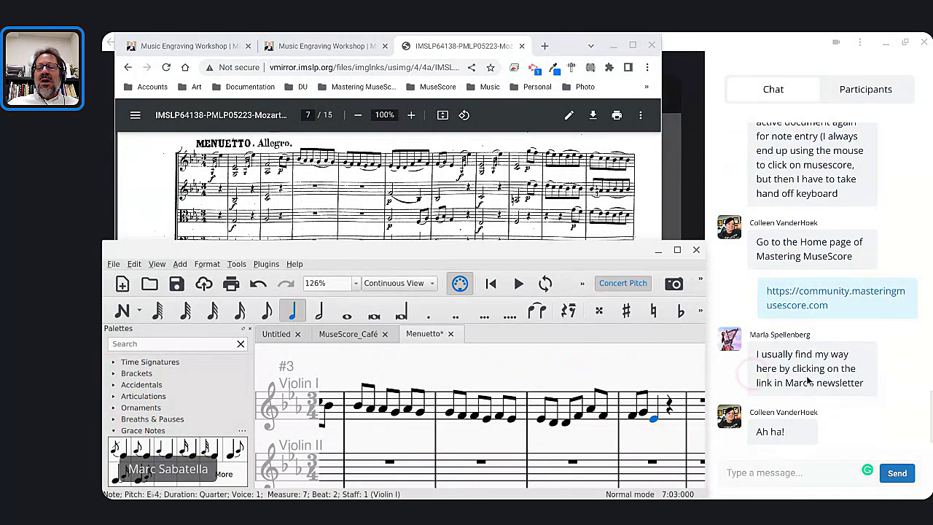
{"action": "key", "text": "alt+Tab"}
{"action": "key", "text": "alt+Tab"}
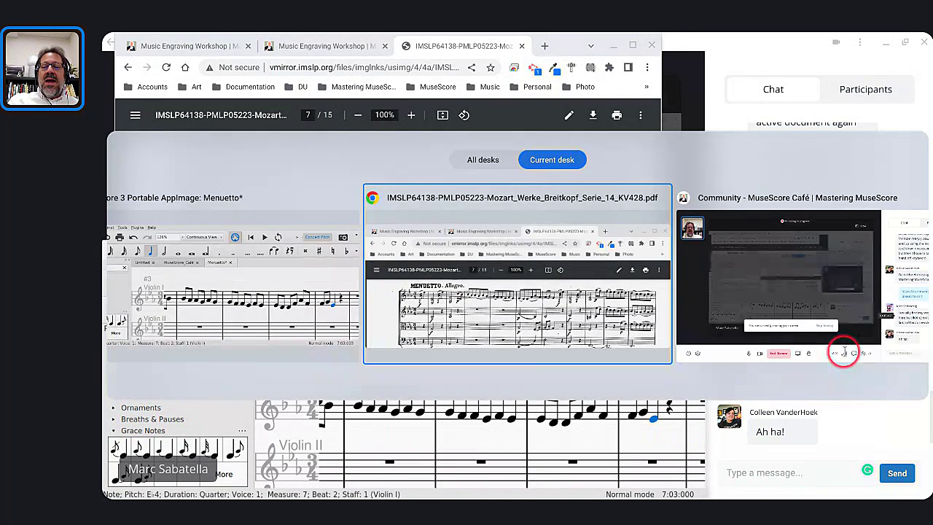
{"action": "key", "text": "alt+Tab"}
{"action": "key", "text": "alt+Tab"}
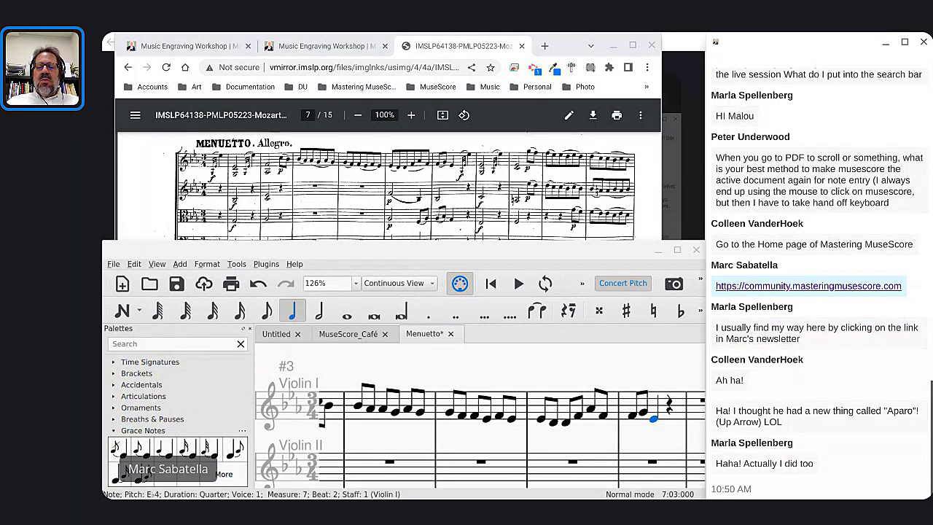
Select Violin I beat 1 in measure 1 with its grace notes and examine the grace-note beam and slash up close.
{"action": "scroll", "coordinate": [368, 368], "scroll_direction": "up", "scroll_amount": 8}
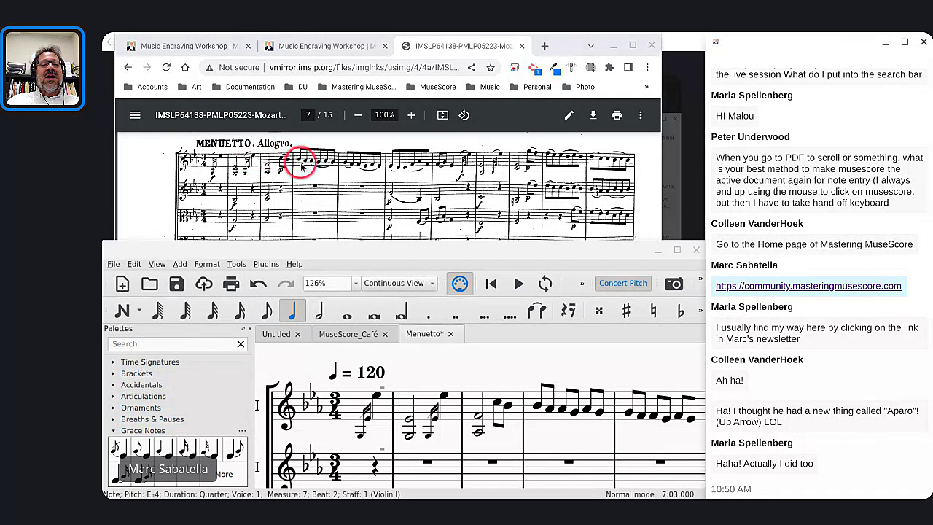
{"action": "left_click", "coordinate": [360, 438]}
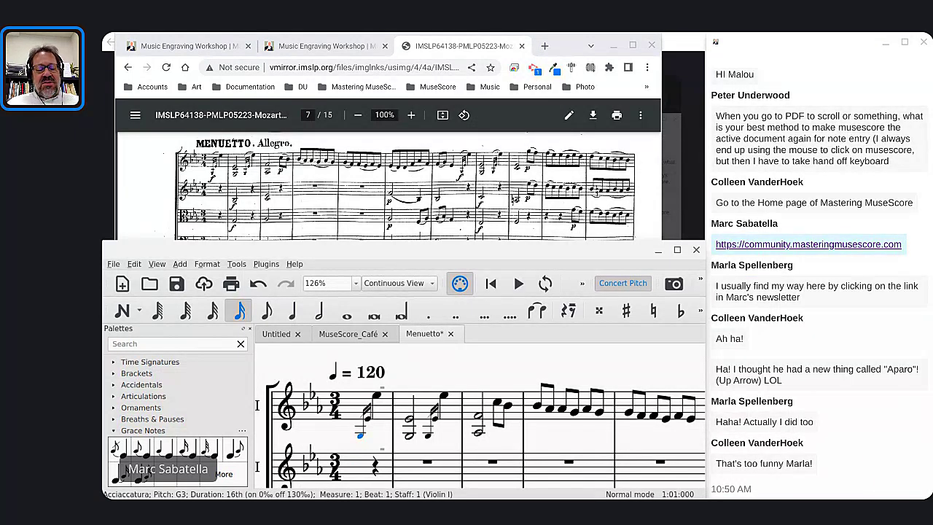
{"action": "key", "text": "shift+Right"}
{"action": "key", "text": "shift+Left"}
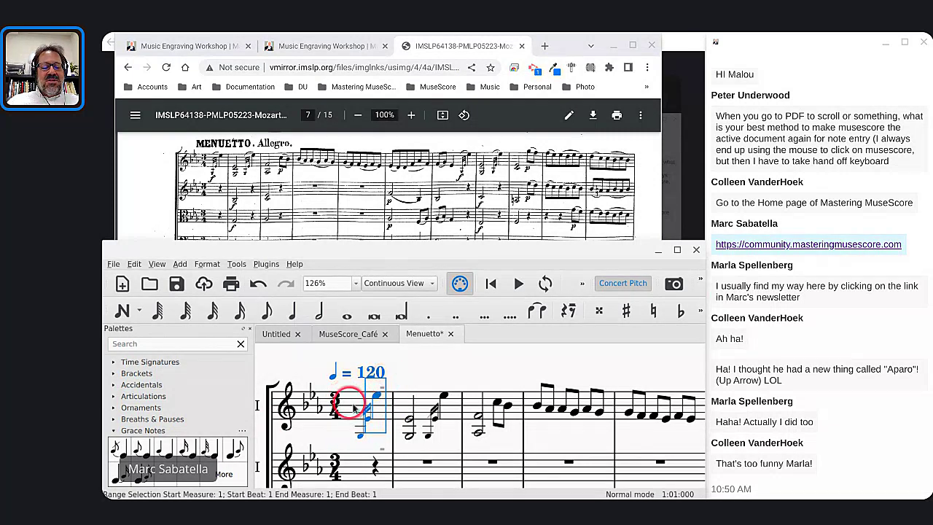
{"action": "scroll", "coordinate": [387, 383], "scroll_direction": "up", "scroll_amount": 5}
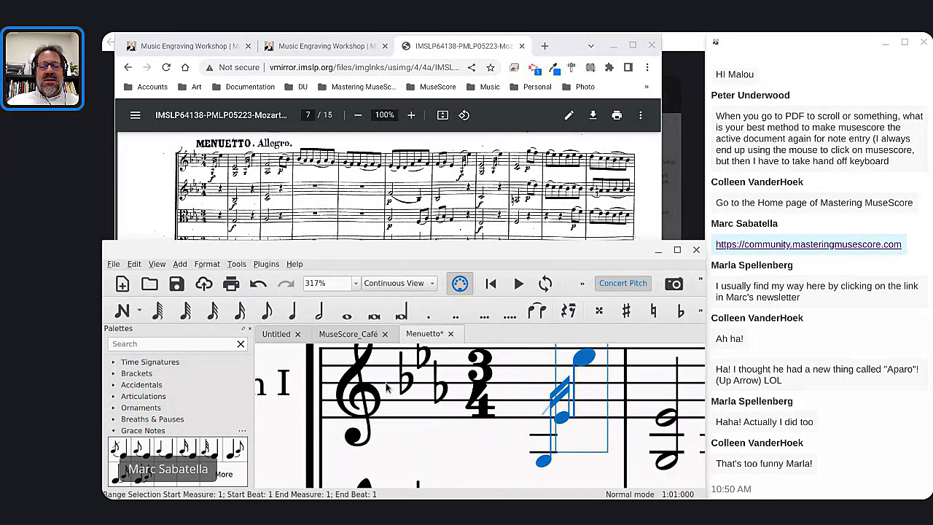
{"action": "scroll", "coordinate": [481, 416], "scroll_direction": "up", "scroll_amount": 1}
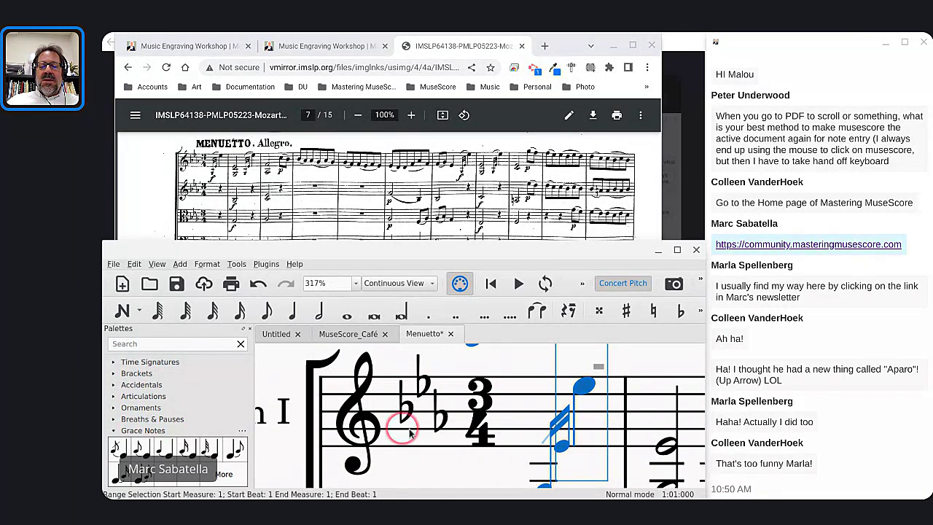
{"action": "scroll", "coordinate": [521, 409], "scroll_direction": "up", "scroll_amount": 2}
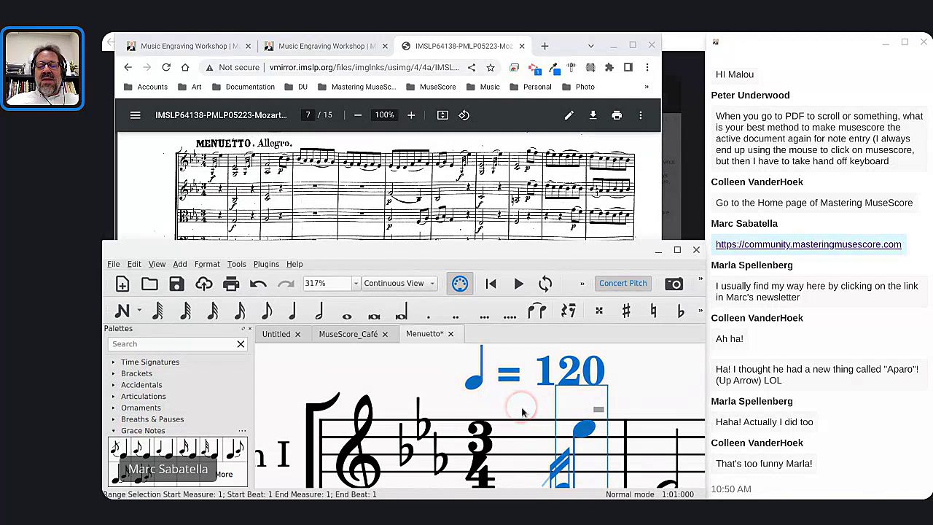
{"action": "scroll", "coordinate": [587, 433], "scroll_direction": "right", "scroll_amount": 1}
{"action": "scroll", "coordinate": [586, 433], "scroll_direction": "down", "scroll_amount": 3, "text": "ctrl"}
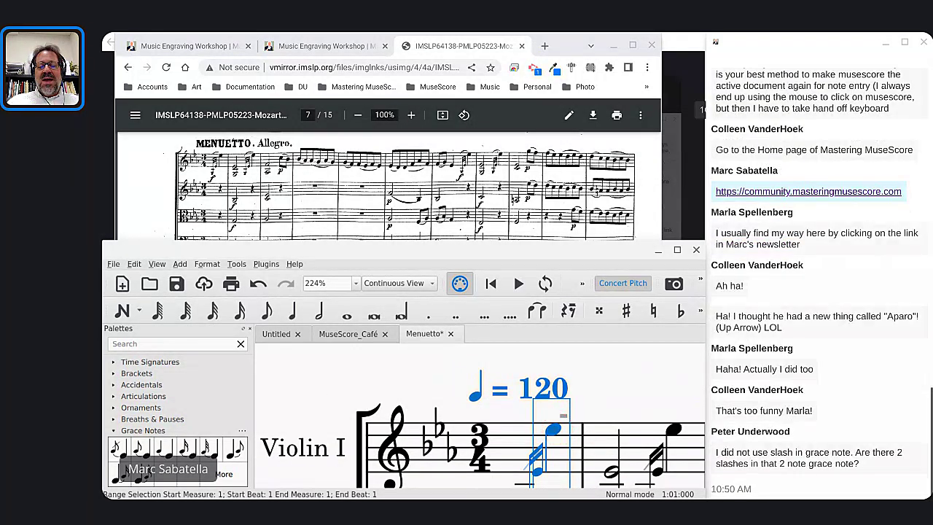
{"action": "scroll", "coordinate": [544, 440], "scroll_direction": "down", "scroll_amount": 1}
{"action": "scroll", "coordinate": [544, 441], "scroll_direction": "down", "scroll_amount": 2}
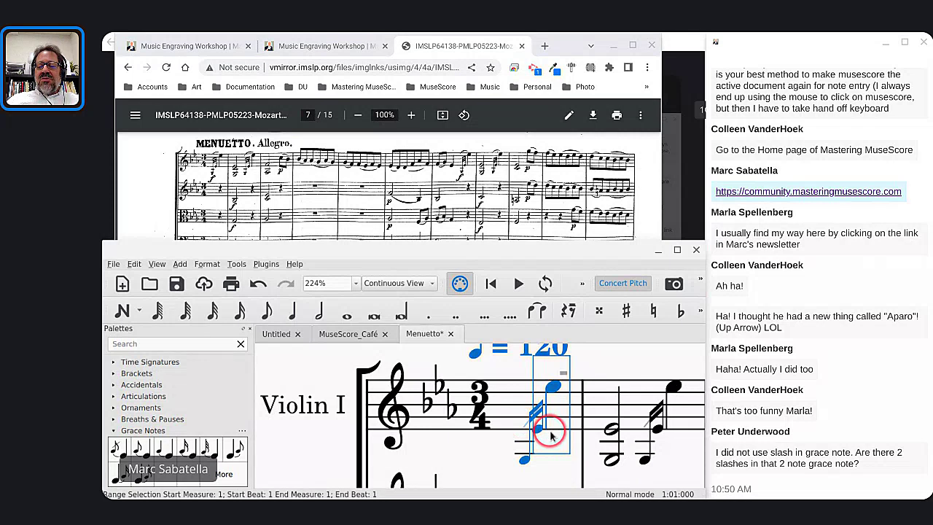
{"action": "scroll", "coordinate": [552, 436], "scroll_direction": "up", "scroll_amount": 1}
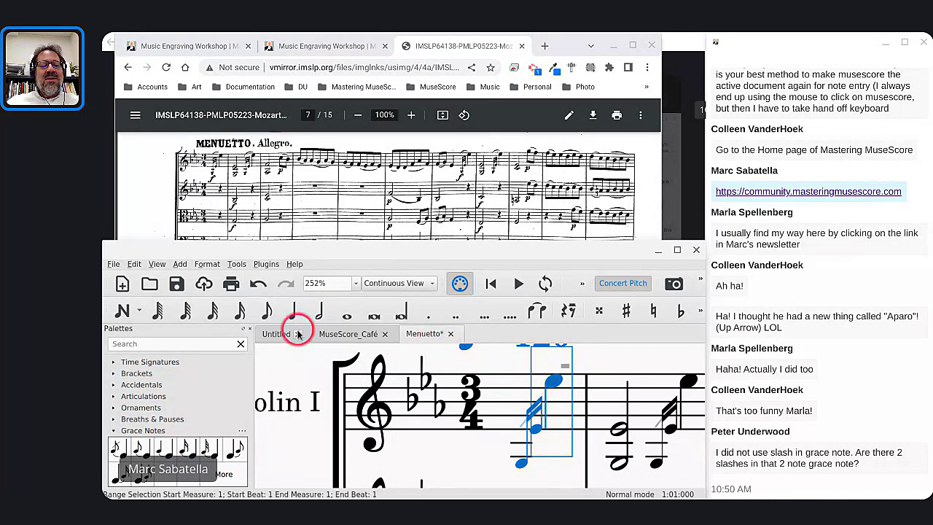
In the Untitled score, enter a half note E5 at the start of measures 2 and 3.
{"action": "left_click", "coordinate": [275, 336]}
{"action": "scroll", "coordinate": [501, 446], "scroll_direction": "down", "scroll_amount": 3}
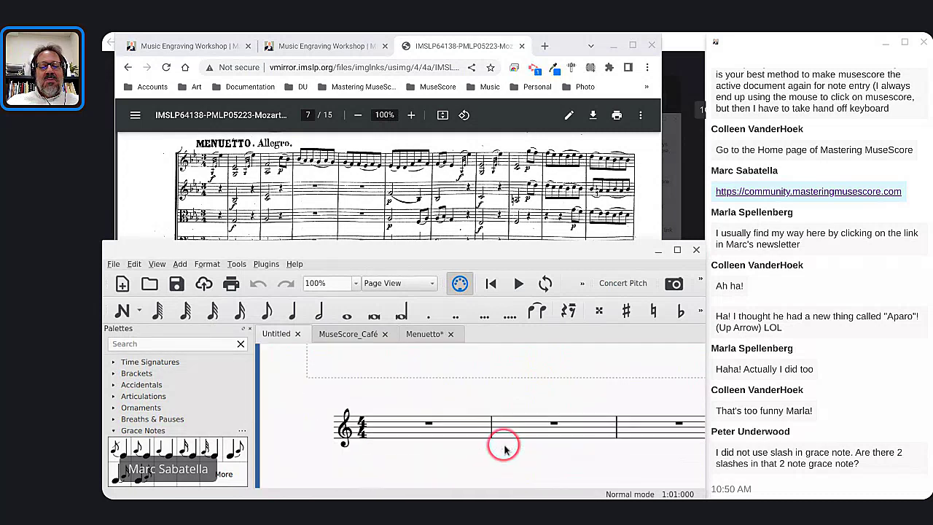
{"action": "left_click", "coordinate": [485, 431]}
{"action": "key", "text": "n"}
{"action": "key", "text": "6"}
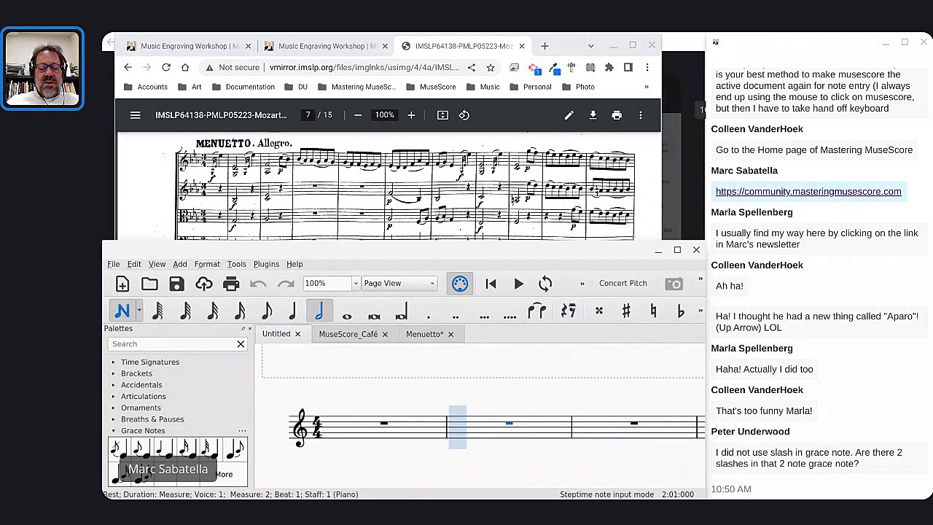
{"action": "key", "text": "e"}
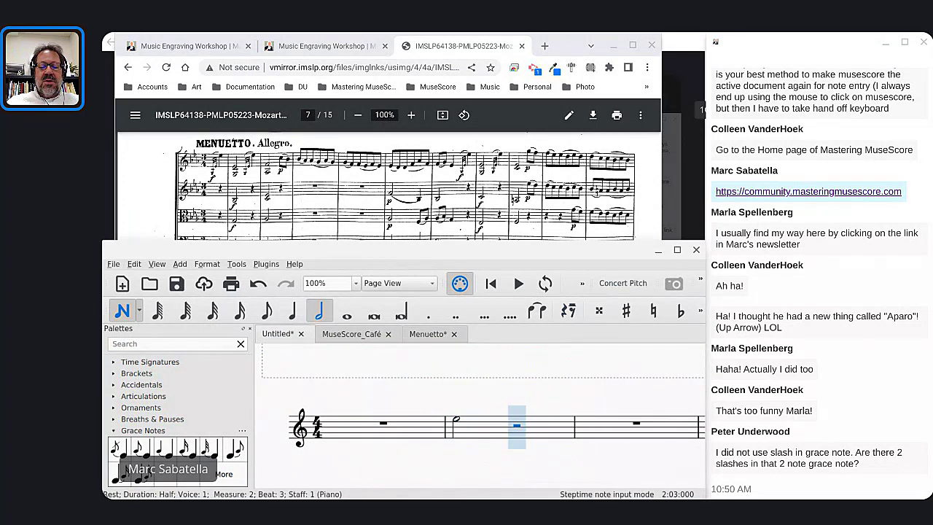
{"action": "key", "text": "Right"}
{"action": "key", "text": "e"}
{"action": "key", "text": "Escape"}
Add an unslashed 16th grace note before the half note in measure 2 and lower it an octave to E4.
{"action": "left_click", "coordinate": [290, 421]}
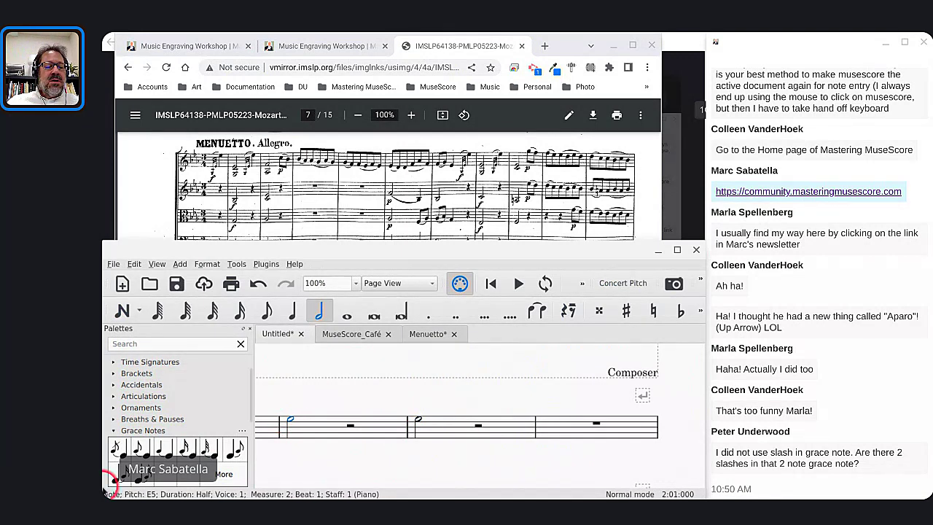
{"action": "left_click", "coordinate": [184, 448]}
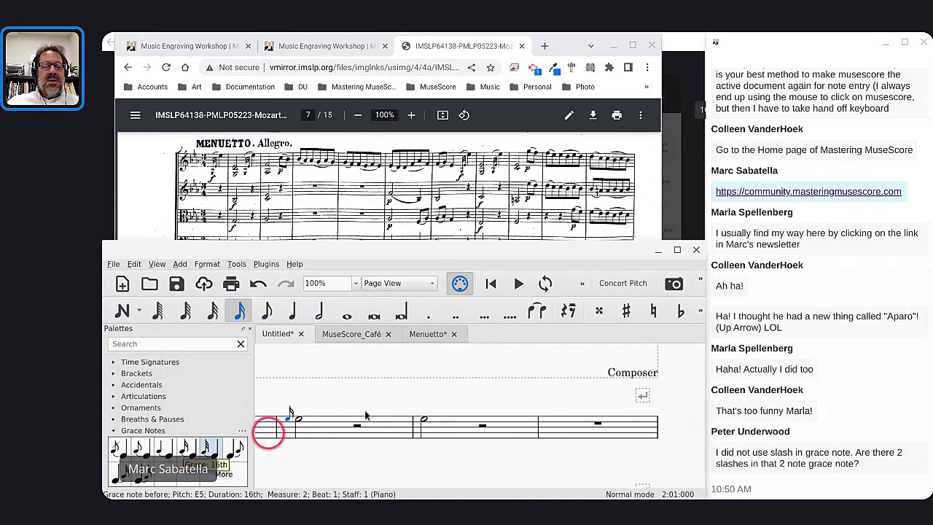
{"action": "key", "text": "ctrl+Down"}
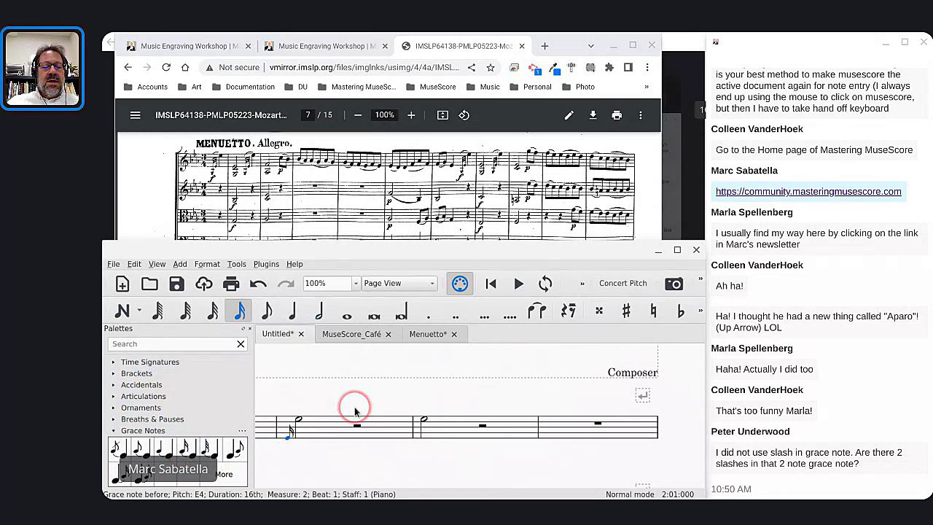
Add an acciaccatura on E4 before the half note in measure 3, change it to a 16th, and select its stem slash.
{"action": "left_click", "coordinate": [424, 418]}
{"action": "key", "text": "slash"}
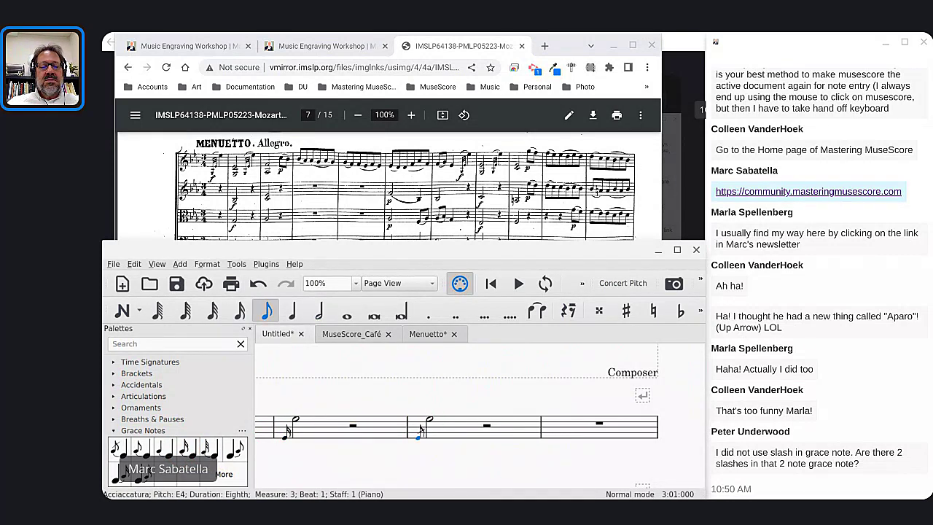
{"action": "left_click", "coordinate": [419, 436]}
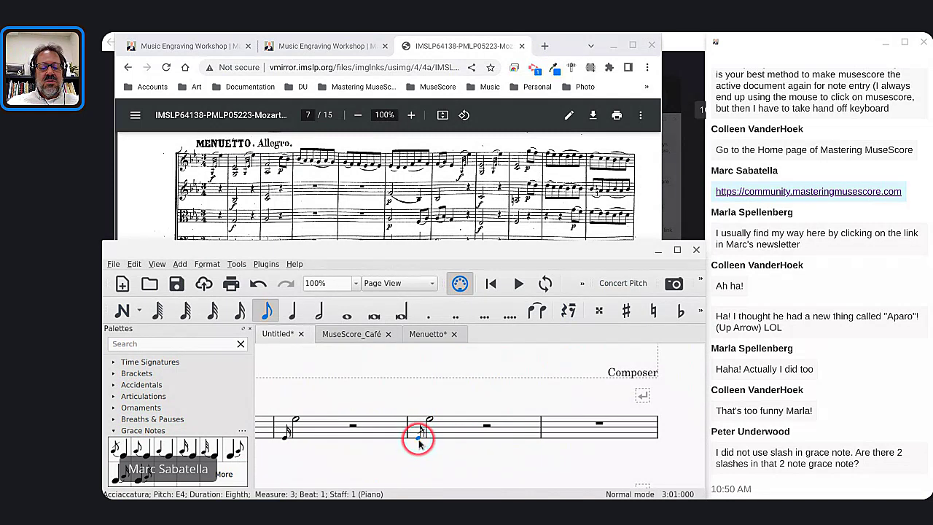
{"action": "key", "text": "4"}
{"action": "left_click", "coordinate": [420, 436]}
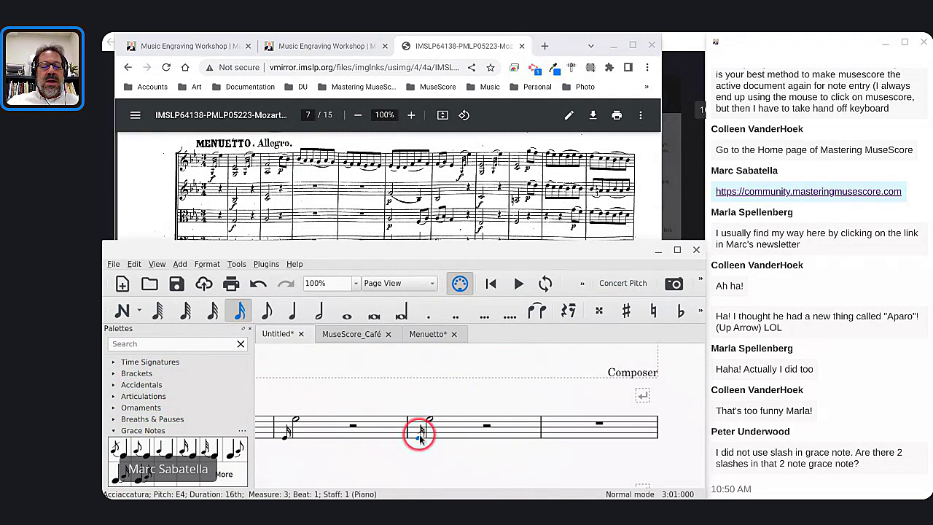
{"action": "scroll", "coordinate": [420, 436], "scroll_direction": "up", "scroll_amount": 5}
{"action": "left_click", "coordinate": [419, 438]}
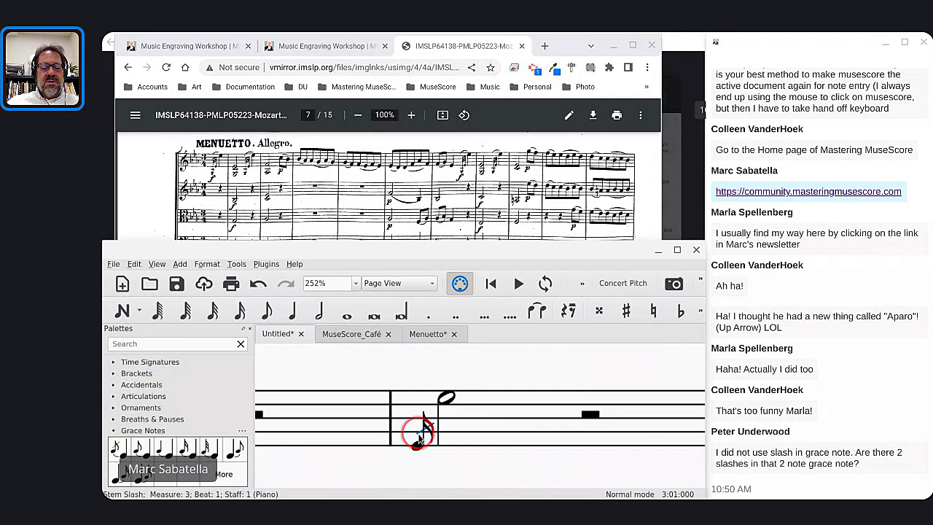
Play back measure 3 and measure 2 to compare the slashed and unslashed grace notes.
{"action": "left_click", "coordinate": [410, 416]}
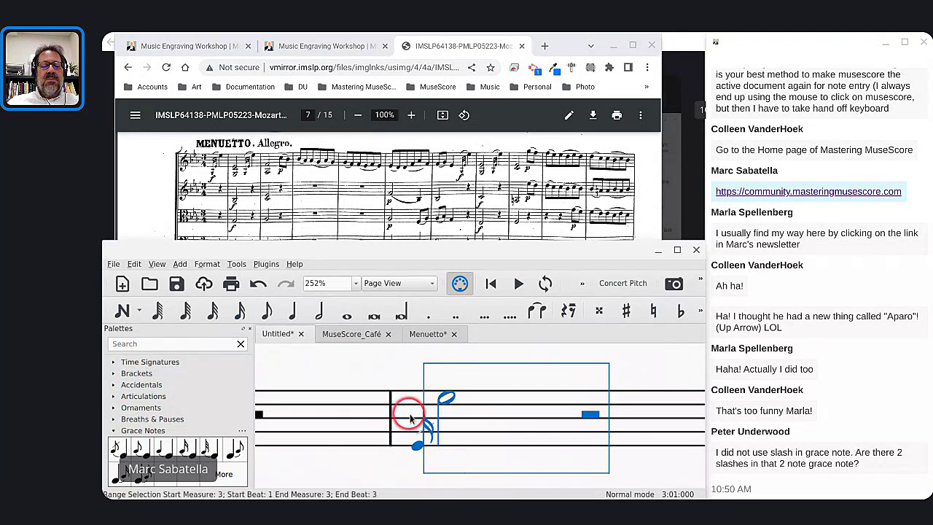
{"action": "key", "text": "space"}
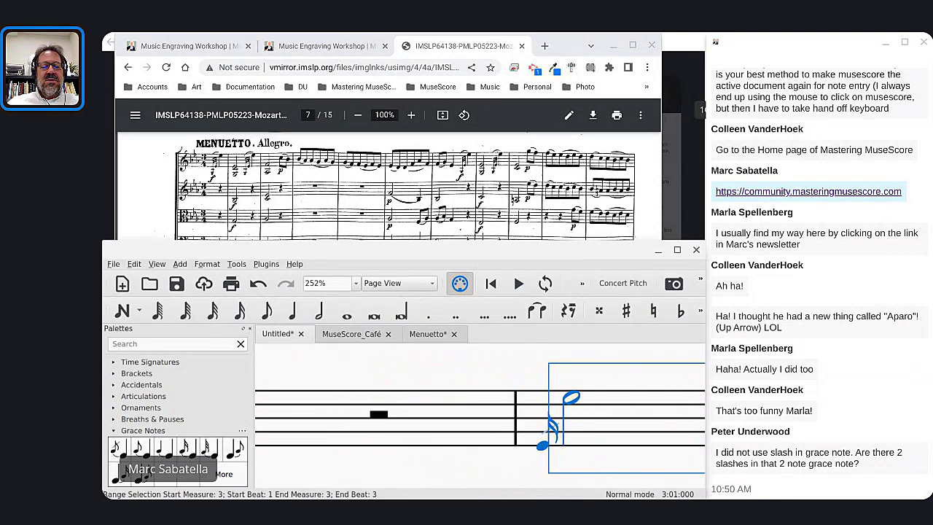
{"action": "left_click", "coordinate": [374, 417]}
{"action": "key", "text": "space"}
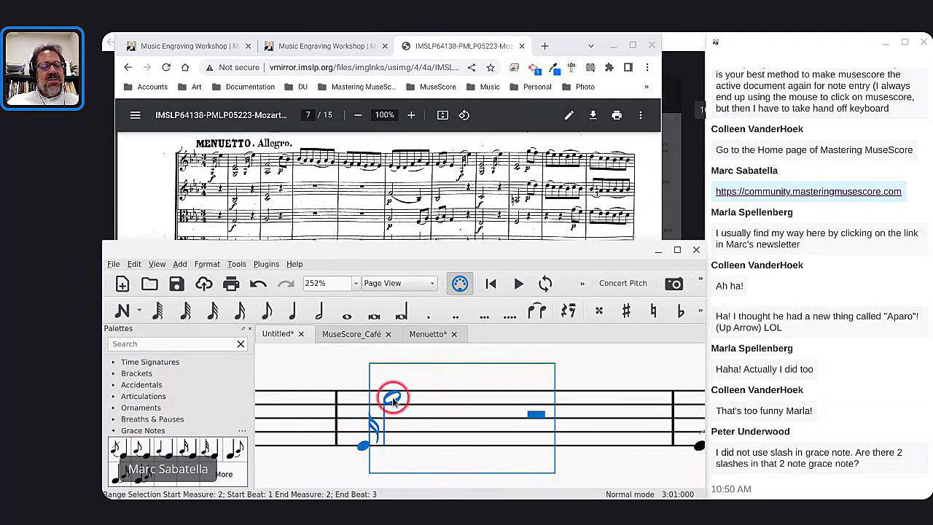
{"action": "left_click", "coordinate": [364, 444]}
{"action": "key", "text": "space"}
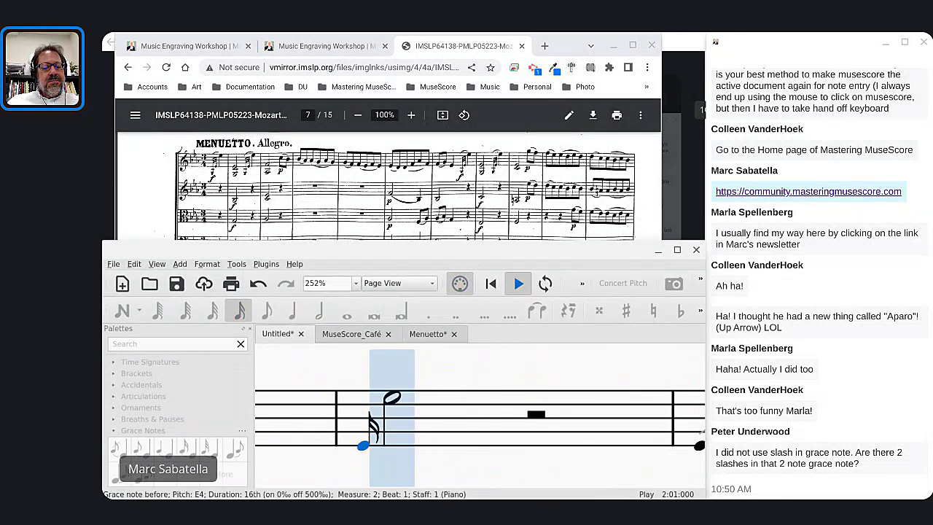
{"action": "key", "text": "space"}
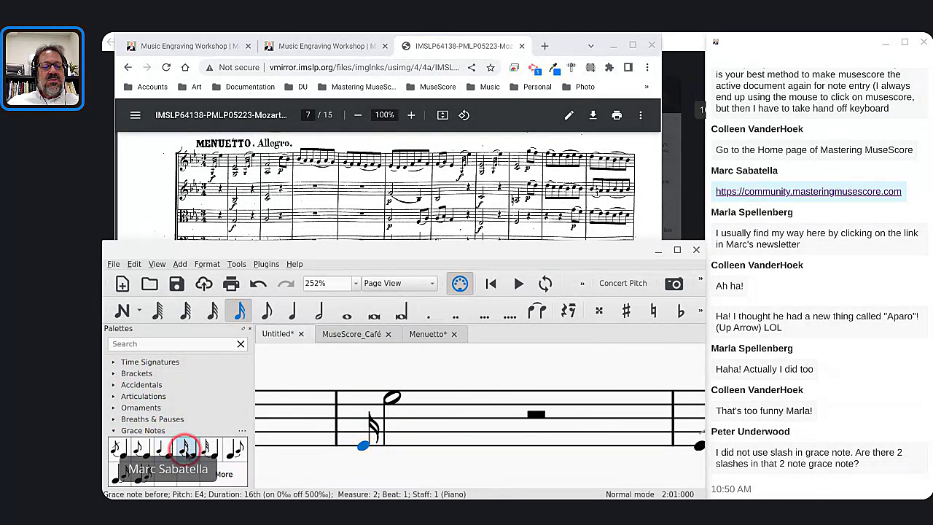
Add another 16th grace note in measure 2 and raise the second grace note to B4.
{"action": "left_click", "coordinate": [187, 450]}
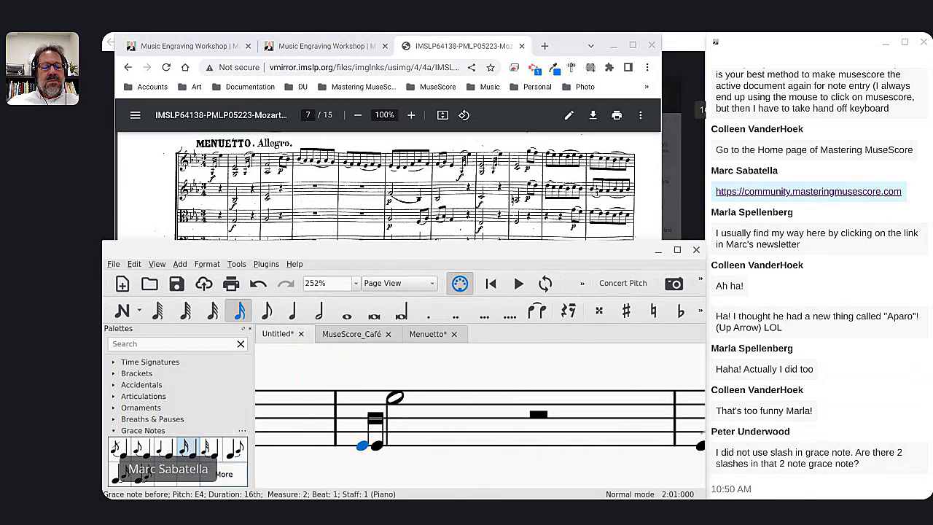
{"action": "left_click", "coordinate": [379, 445]}
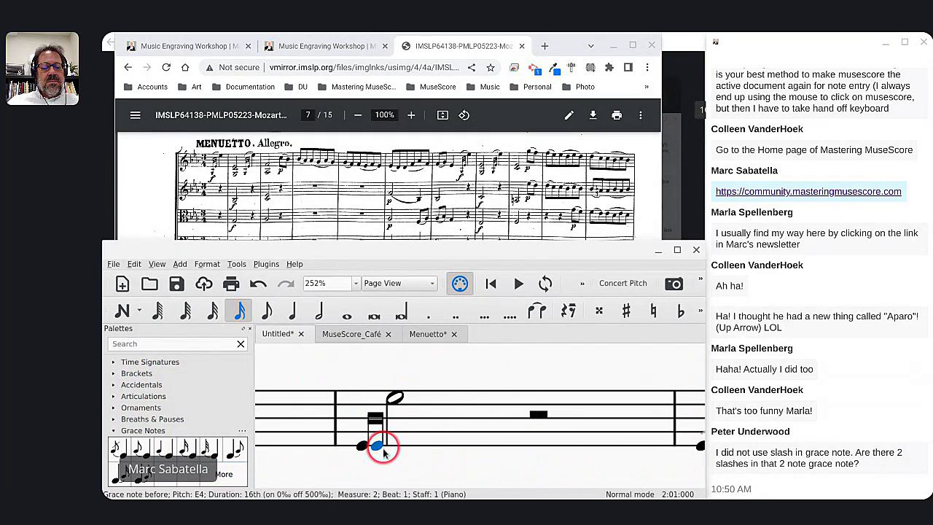
{"action": "key", "text": "Up"}
{"action": "key", "text": "Up"}
{"action": "key", "text": "Up"}
{"action": "key", "text": "Up"}
{"action": "key", "text": "Up"}
{"action": "key", "text": "Up"}
{"action": "key", "text": "Up"}
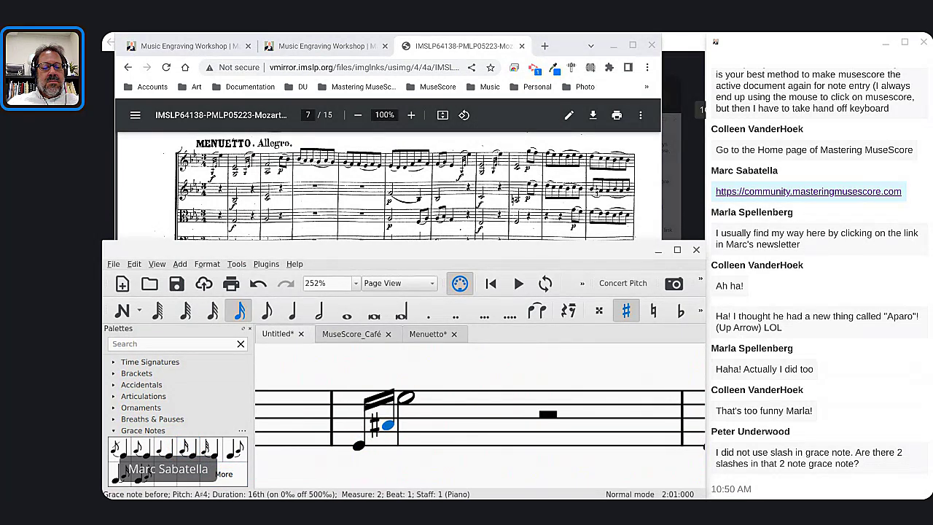
Play back measure 2 from its first grace note.
{"action": "left_click", "coordinate": [364, 445]}
{"action": "key", "text": "space"}
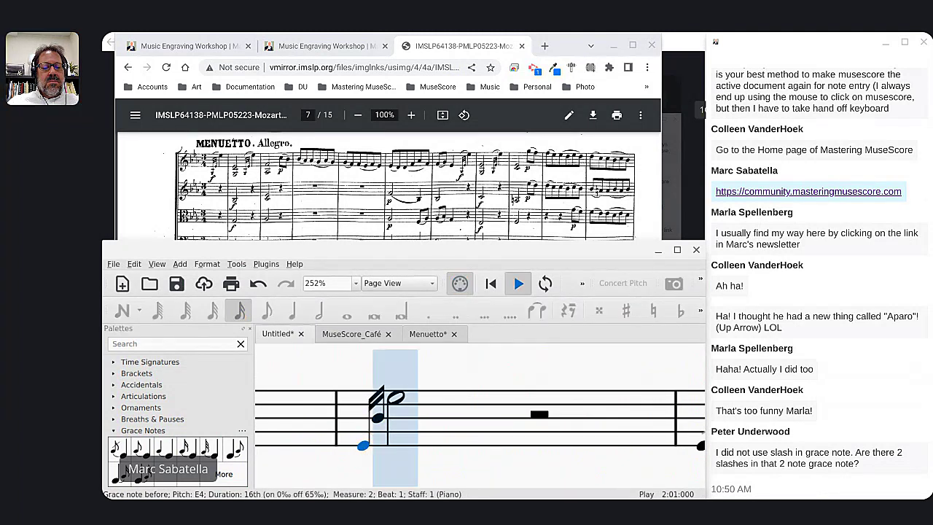
{"action": "left_click", "coordinate": [173, 446]}
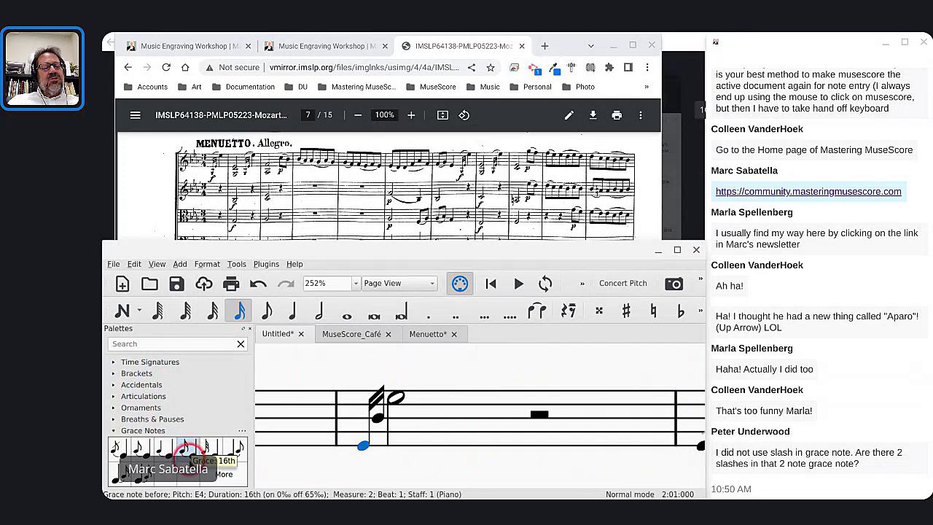
{"action": "left_click", "coordinate": [186, 445]}
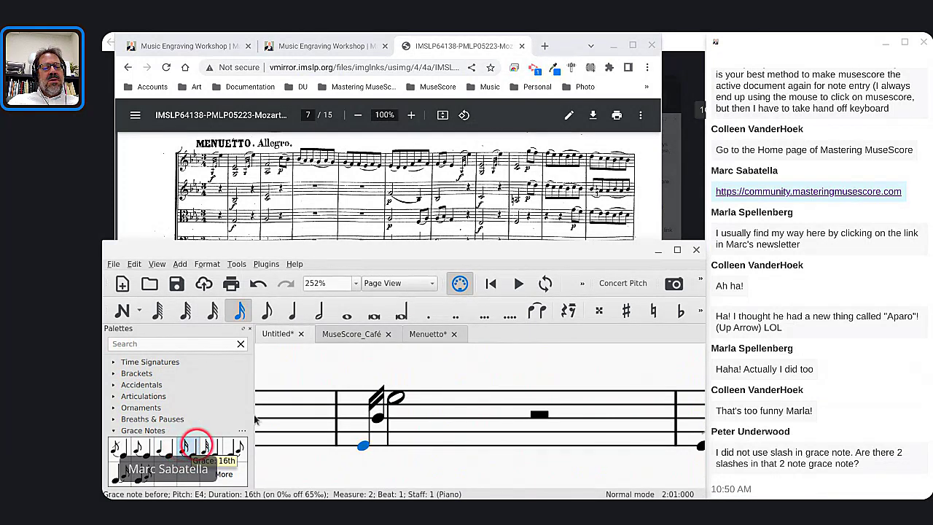
Change the E5 in measure 2 to a whole note and play the measure from its first grace note.
{"action": "left_click", "coordinate": [409, 399]}
{"action": "left_click", "coordinate": [369, 444]}
{"action": "key", "text": "space"}
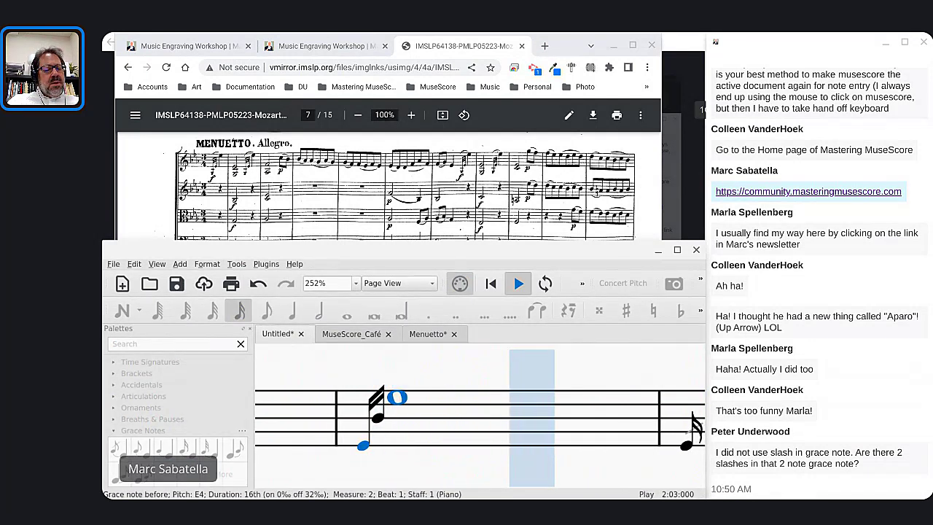
Delete the B4 grace note in measure 2 and play the measure from its remaining E4 grace note.
{"action": "key", "text": "space"}
{"action": "left_click", "coordinate": [405, 397]}
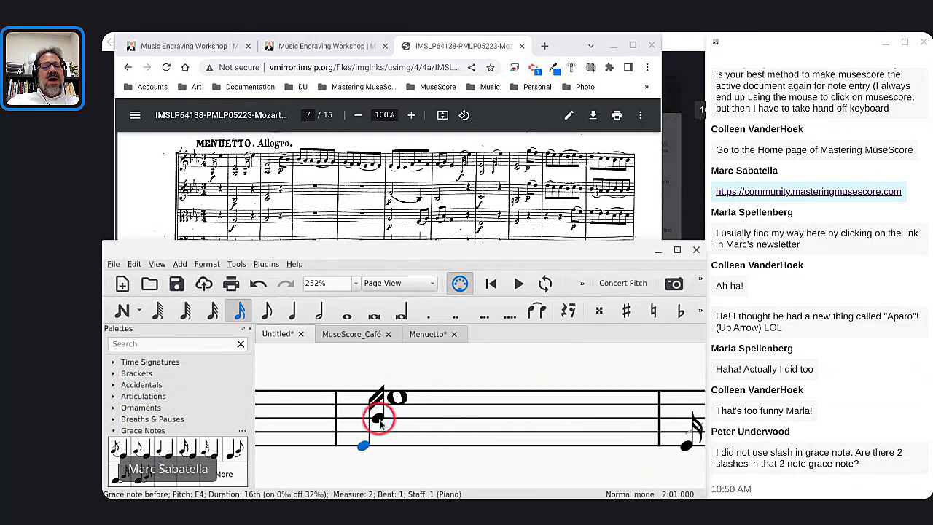
{"action": "left_click", "coordinate": [379, 419]}
{"action": "key", "text": "Delete"}
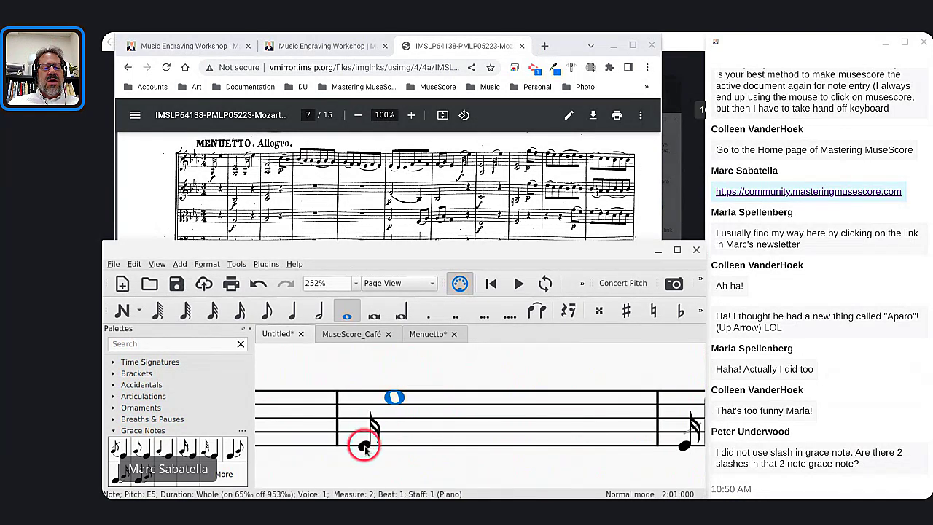
{"action": "left_click", "coordinate": [365, 446]}
{"action": "key", "text": "space"}
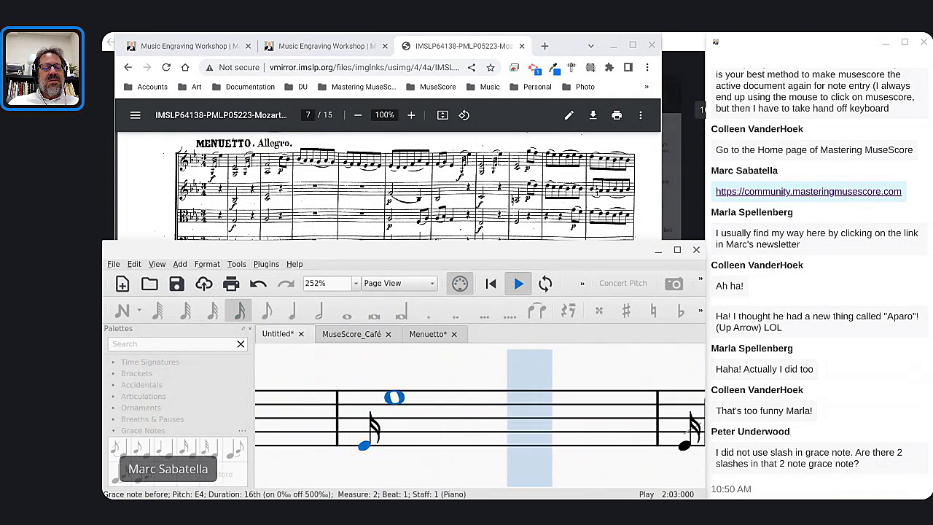
{"action": "key", "text": "space"}
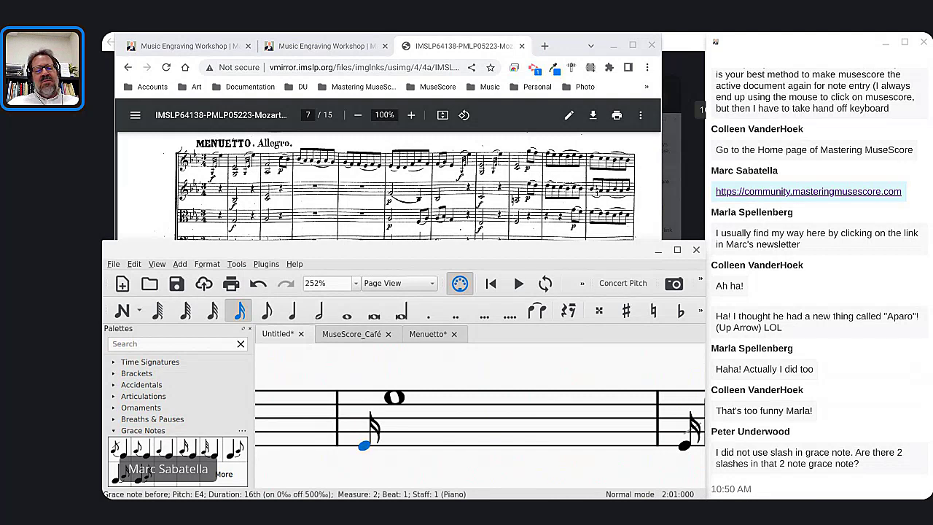
Switch to the Menuetto score and collapse the Grace Notes palette.
{"action": "left_click", "coordinate": [420, 358]}
{"action": "scroll", "coordinate": [462, 375], "scroll_direction": "right", "scroll_amount": 3}
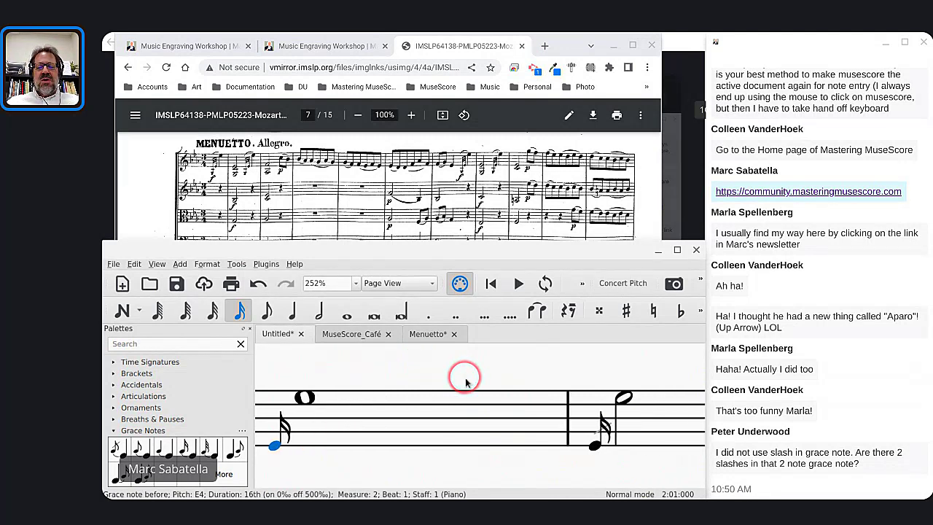
{"action": "left_click", "coordinate": [420, 336]}
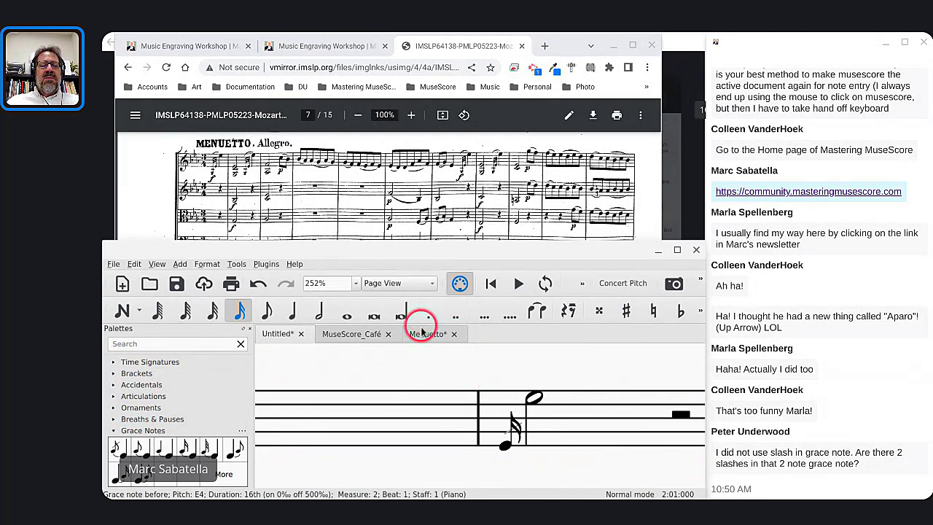
{"action": "left_click", "coordinate": [511, 413]}
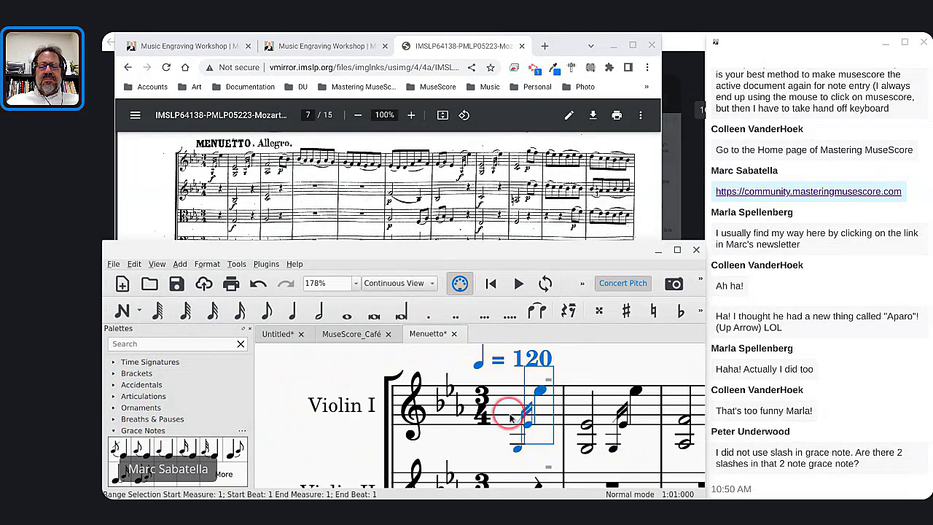
{"action": "scroll", "coordinate": [511, 418], "scroll_direction": "down", "scroll_amount": 2}
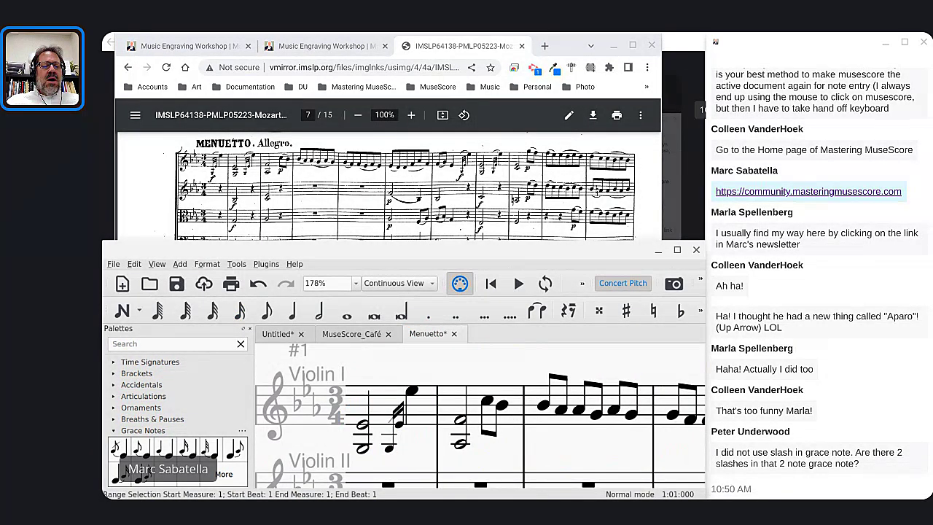
{"action": "left_click", "coordinate": [113, 430]}
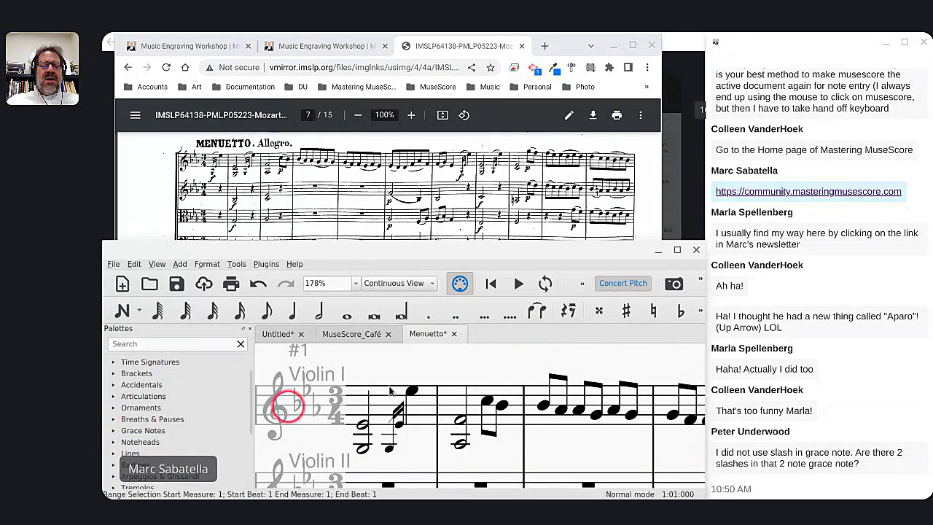
Slur the first G3 grace note to the E♭5 in Violin I's opening measure and flip the slur above the notes.
{"action": "scroll", "coordinate": [417, 375], "scroll_direction": "up", "scroll_amount": 4}
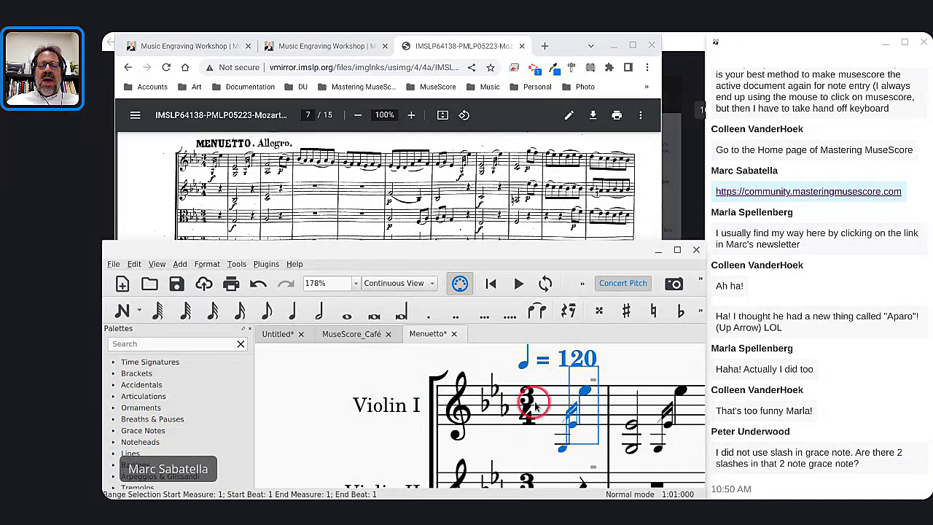
{"action": "scroll", "coordinate": [536, 407], "scroll_direction": "down", "scroll_amount": 1}
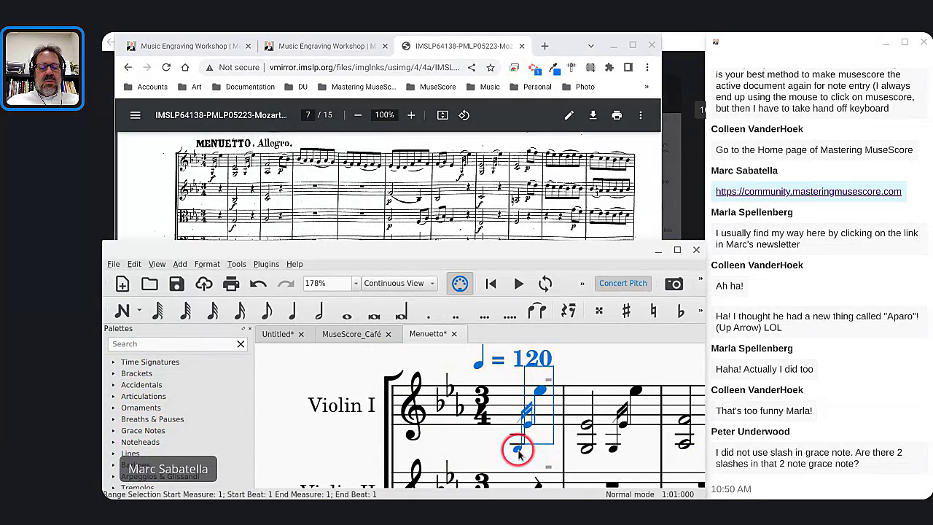
{"action": "left_click", "coordinate": [517, 452]}
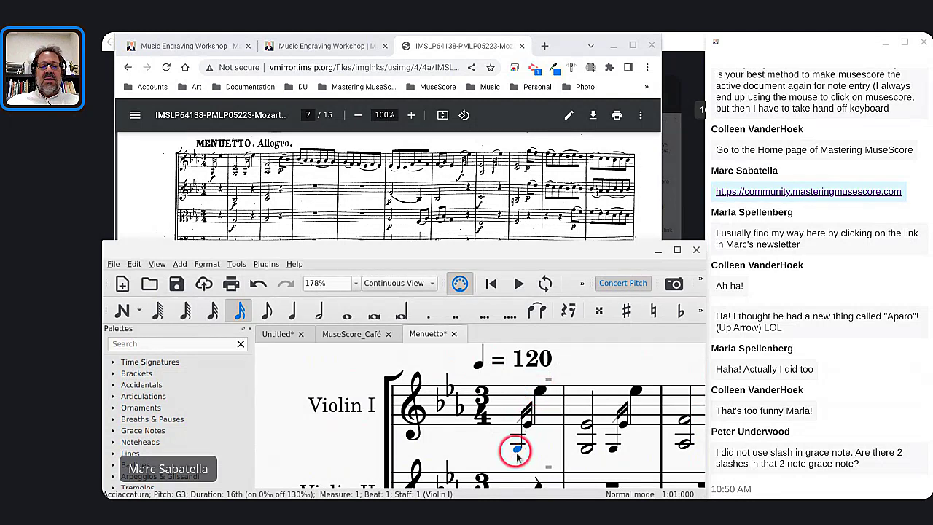
{"action": "left_click", "coordinate": [541, 392], "text": "ctrl"}
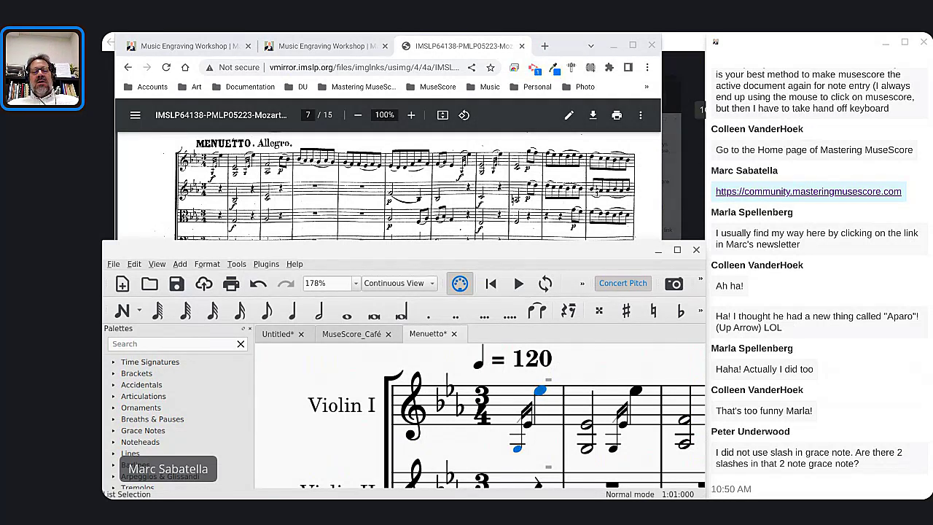
{"action": "key", "text": "s"}
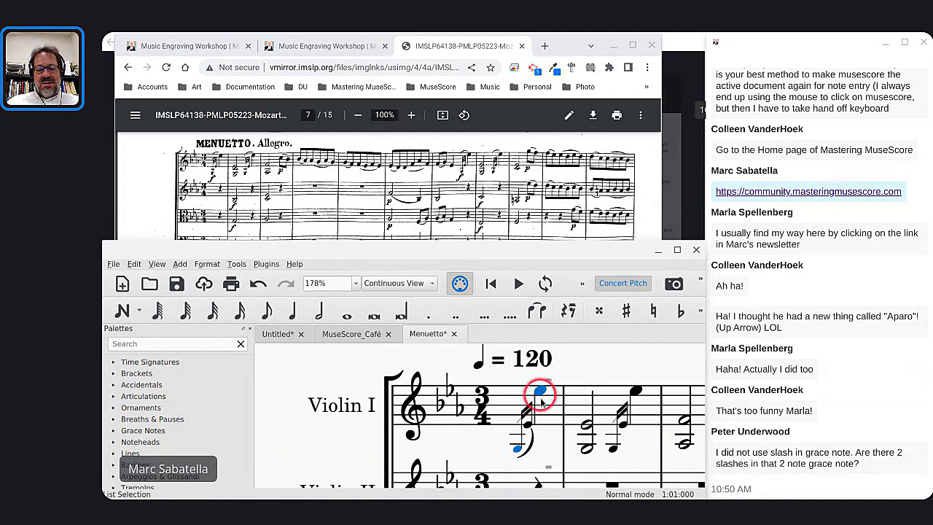
{"action": "left_click", "coordinate": [527, 449]}
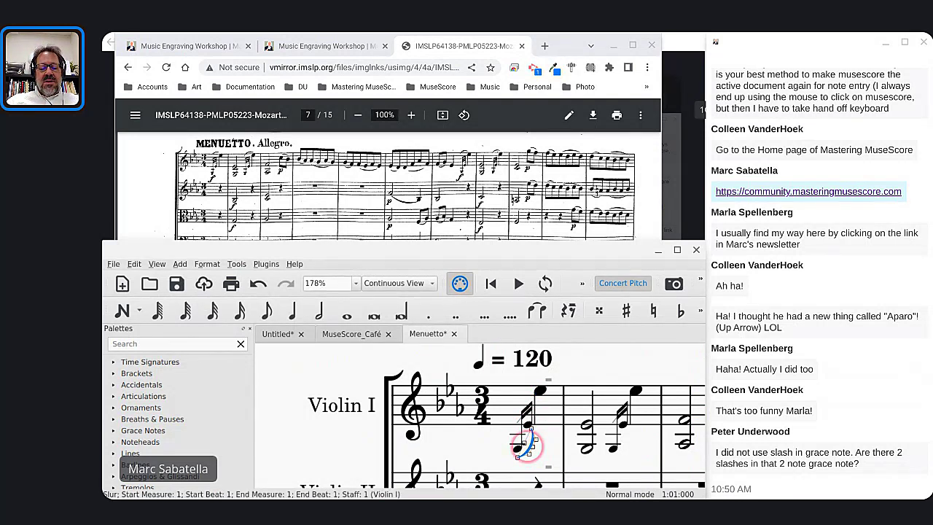
{"action": "key", "text": "x"}
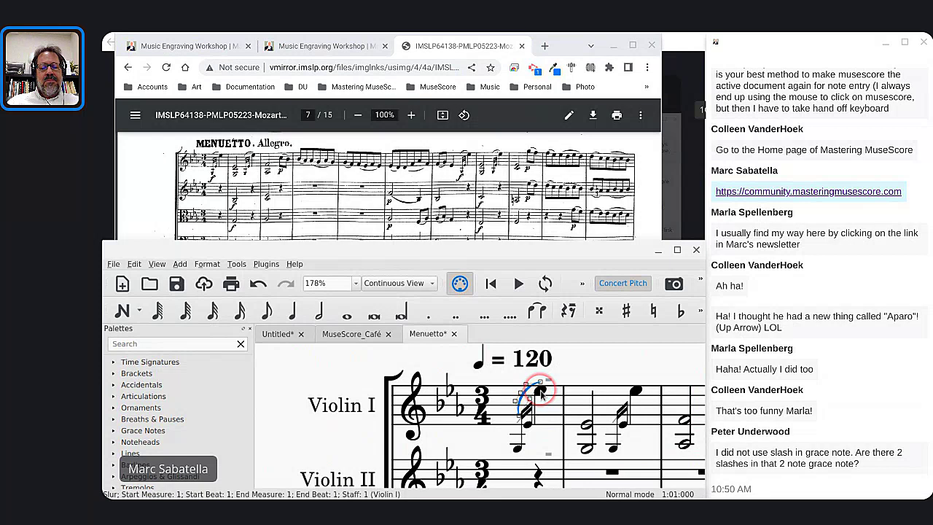
{"action": "left_click", "coordinate": [541, 391]}
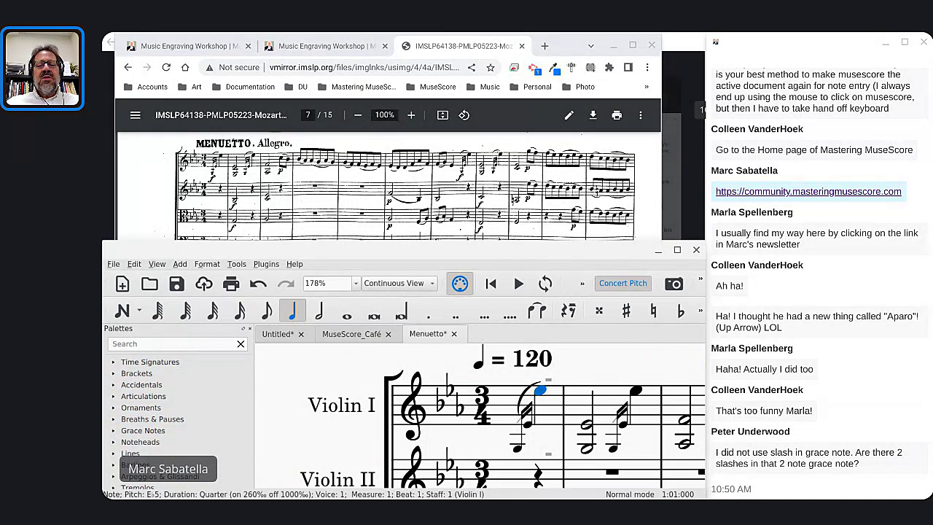
Switch to the MuseScore_Café score and select measure 2 across both piano staves.
{"action": "scroll", "coordinate": [482, 409], "scroll_direction": "down", "scroll_amount": 3}
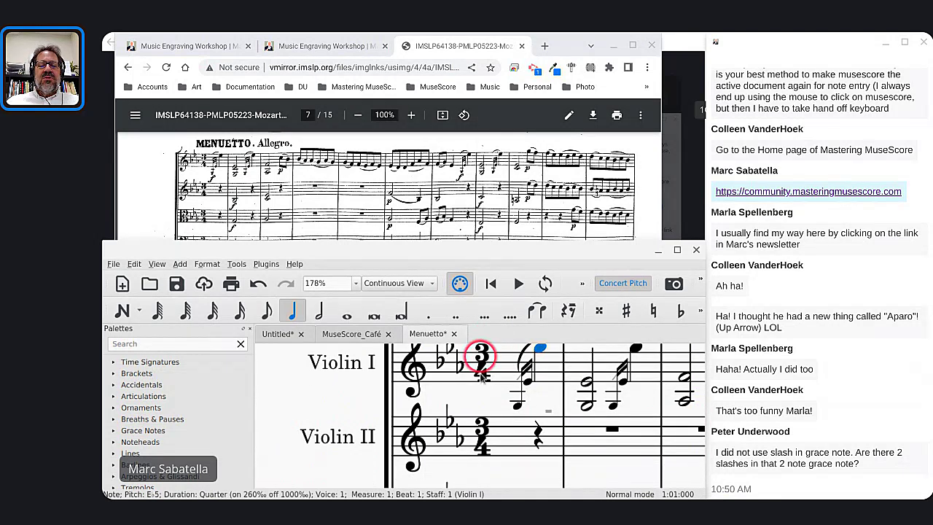
{"action": "scroll", "coordinate": [481, 374], "scroll_direction": "down", "scroll_amount": 3, "text": "ctrl"}
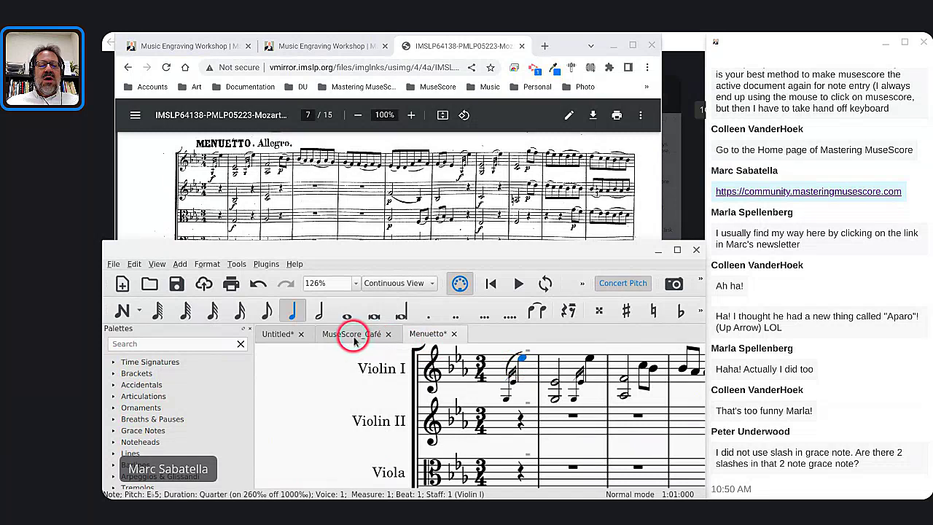
{"action": "left_click", "coordinate": [423, 431]}
{"action": "scroll", "coordinate": [423, 431], "scroll_direction": "down", "scroll_amount": 3}
{"action": "left_click", "coordinate": [364, 445]}
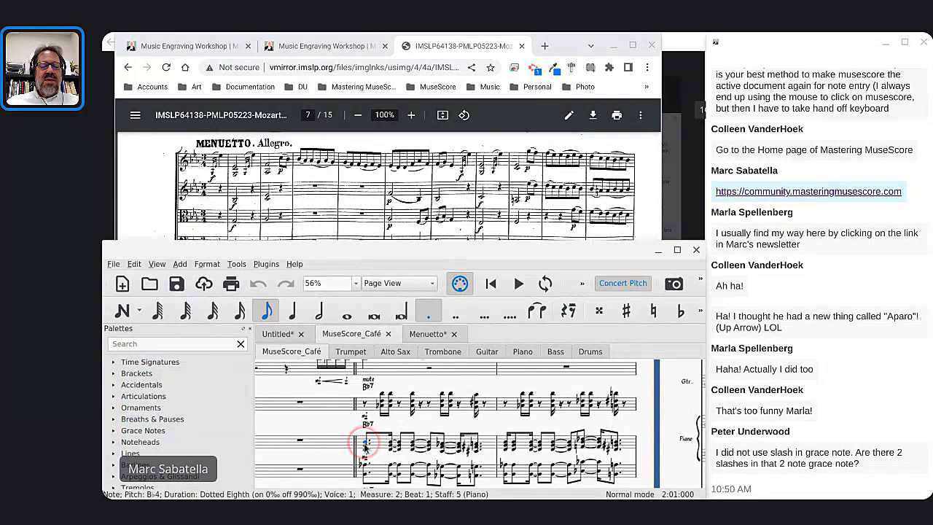
{"action": "left_click", "coordinate": [473, 464]}
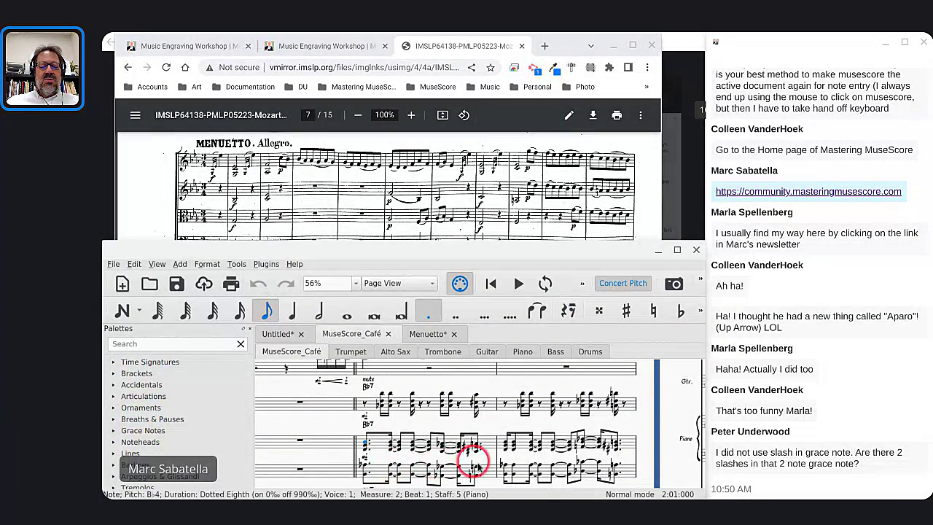
{"action": "left_click", "coordinate": [478, 479], "text": "shift"}
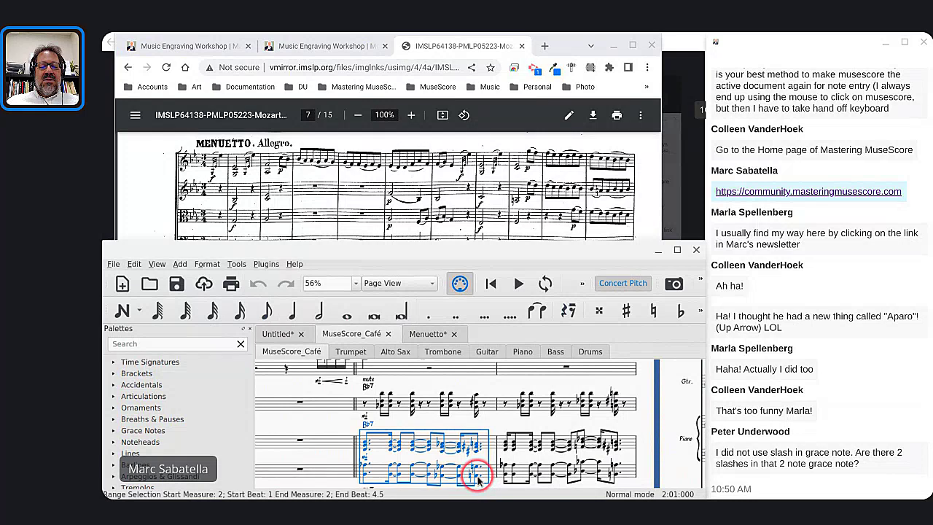
Try a cross-staff slur in measure 2 from the first upper-staff piano chord to the last lower-staff chord, and undo it.
{"action": "left_click", "coordinate": [478, 479]}
{"action": "left_click", "coordinate": [366, 443], "text": "ctrl"}
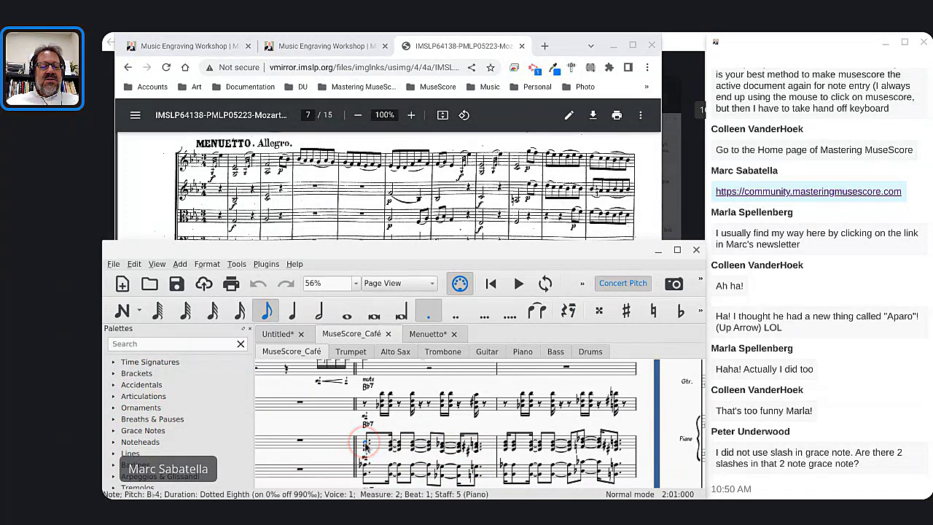
{"action": "left_click", "coordinate": [477, 479], "text": "ctrl"}
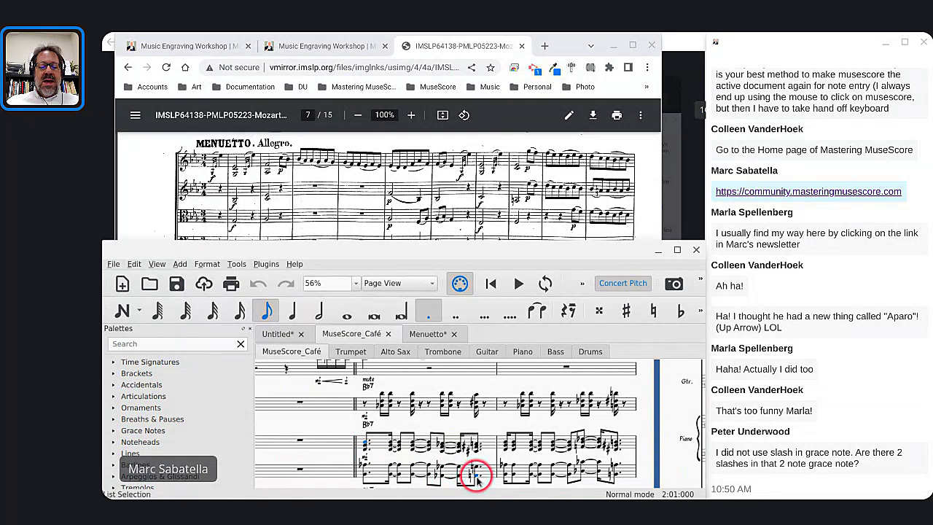
{"action": "key", "text": "s"}
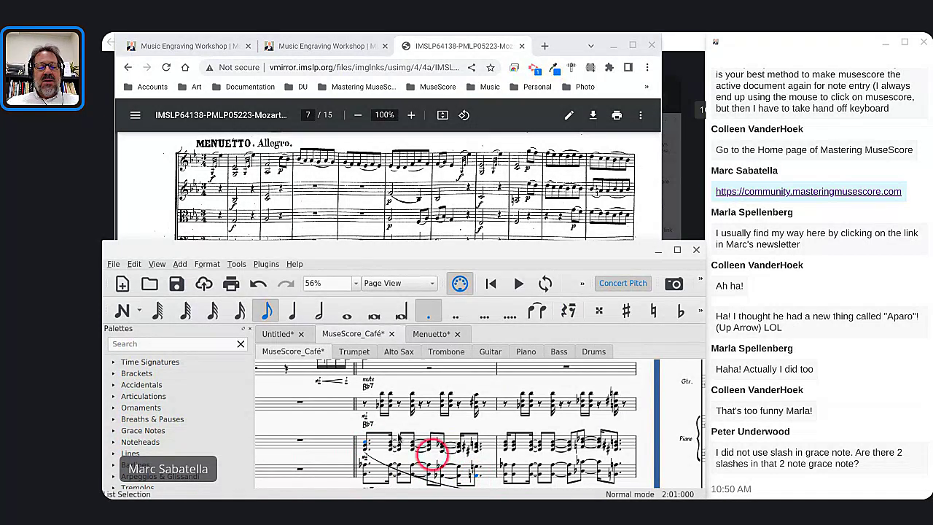
{"action": "scroll", "coordinate": [406, 427], "scroll_direction": "down", "scroll_amount": 1}
{"action": "scroll", "coordinate": [406, 428], "scroll_direction": "down", "scroll_amount": 1}
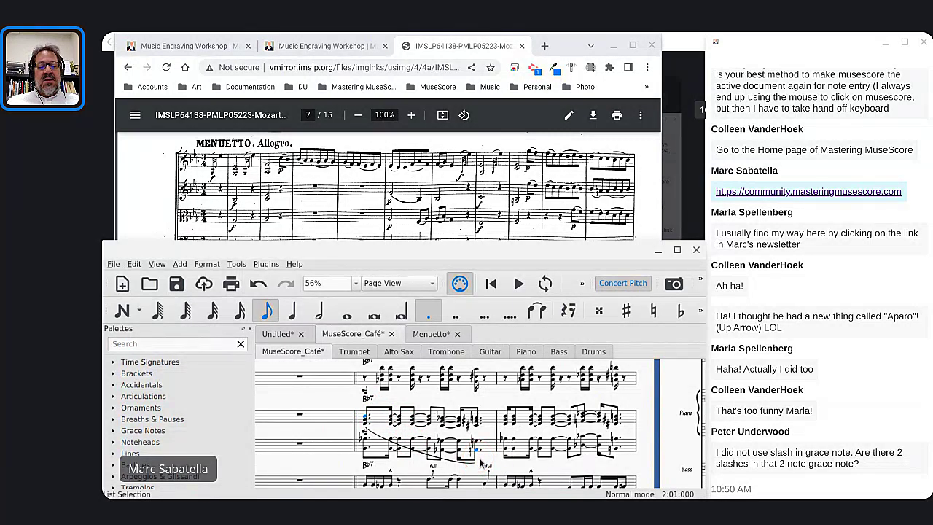
{"action": "key", "text": "ctrl+z"}
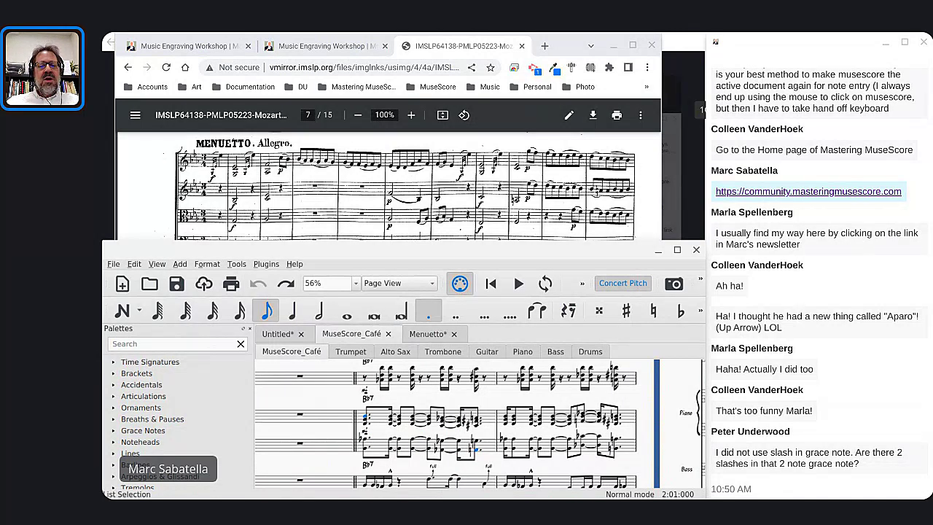
Hide the palettes to widen the score area and return to the Menuetto score.
{"action": "key", "text": "alt+Tab"}
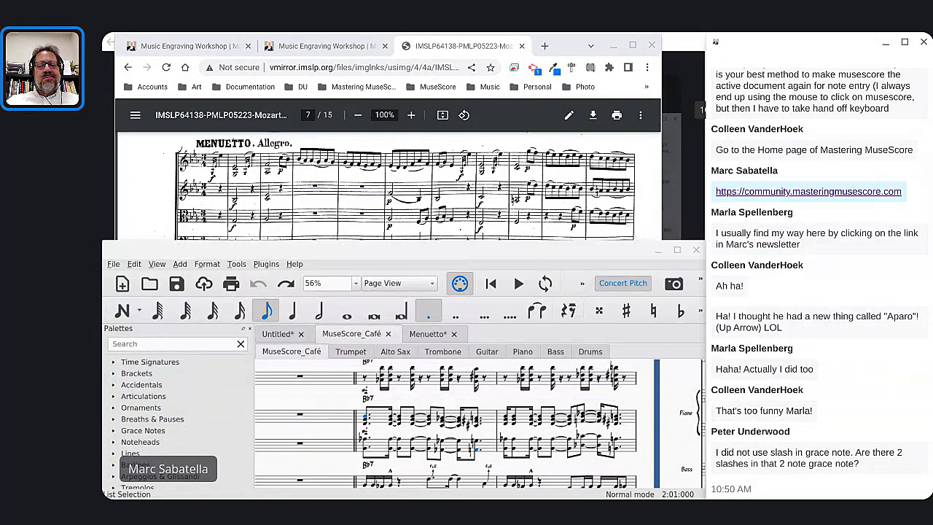
{"action": "left_click", "coordinate": [367, 400]}
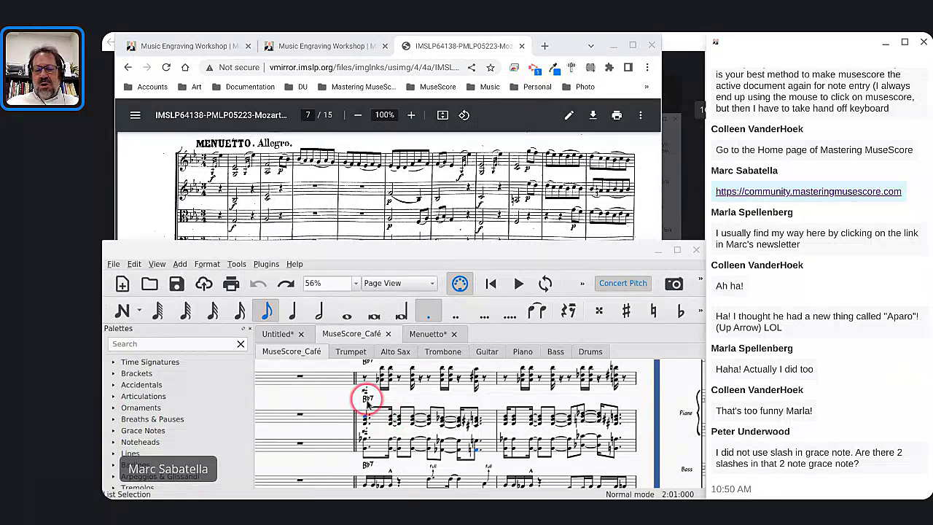
{"action": "left_click", "coordinate": [248, 328]}
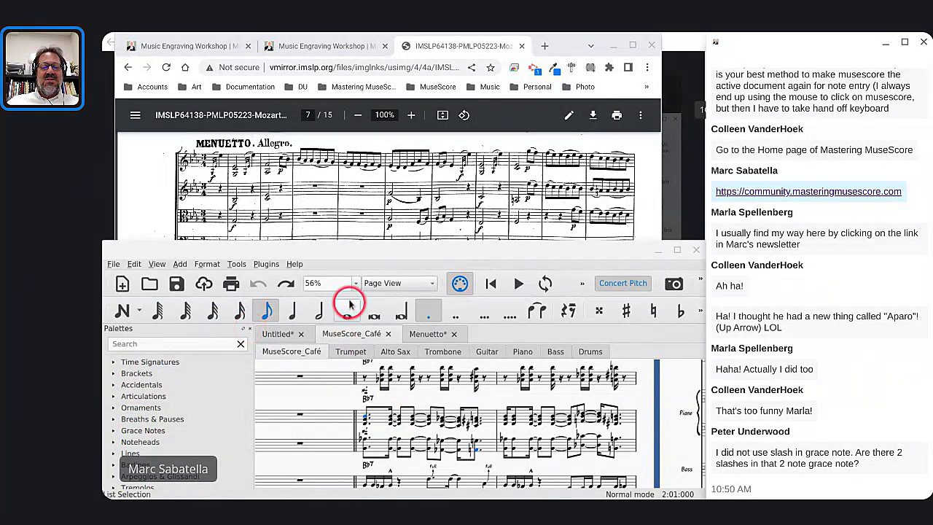
{"action": "left_click", "coordinate": [250, 329]}
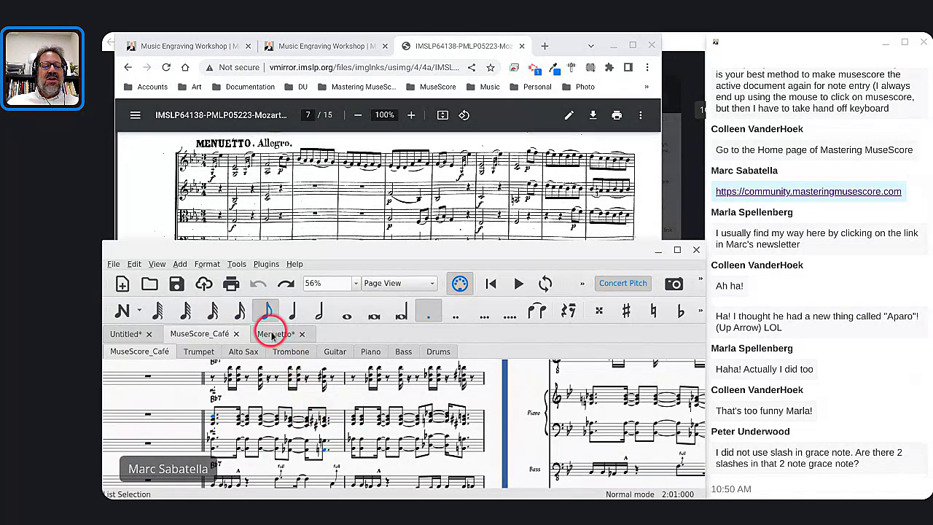
{"action": "left_click", "coordinate": [265, 332]}
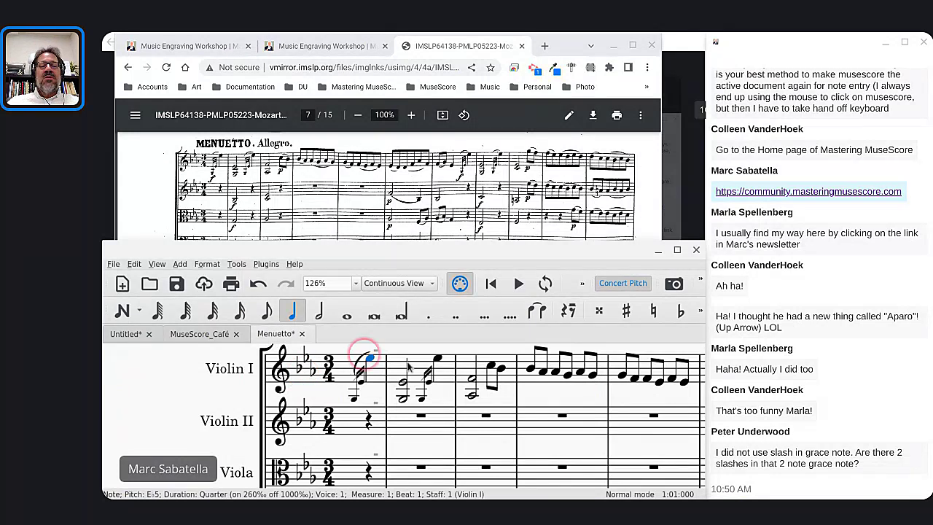
Slur the G3 grace note on beat 3 of Violin I's measure 2 to its main note, and flip the slur above.
{"action": "left_click", "coordinate": [421, 397]}
{"action": "left_click", "coordinate": [436, 362], "text": "ctrl"}
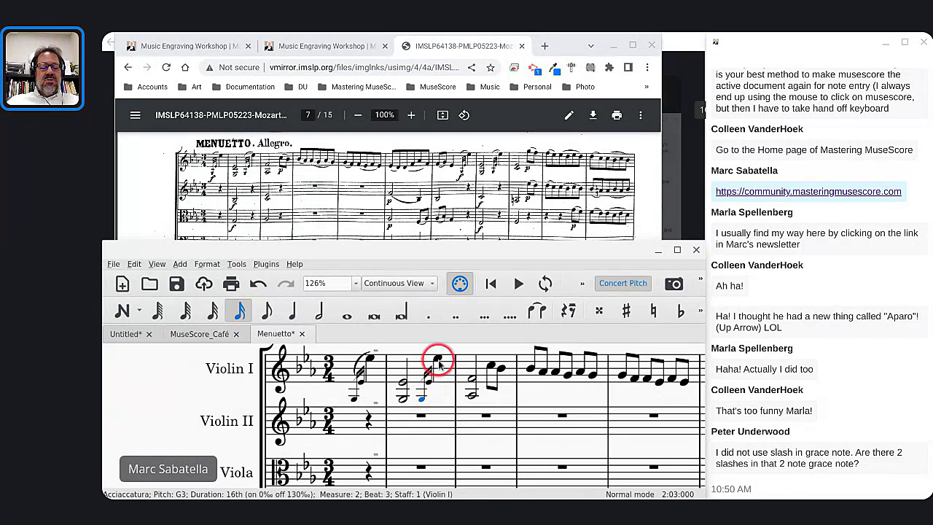
{"action": "key", "text": "s"}
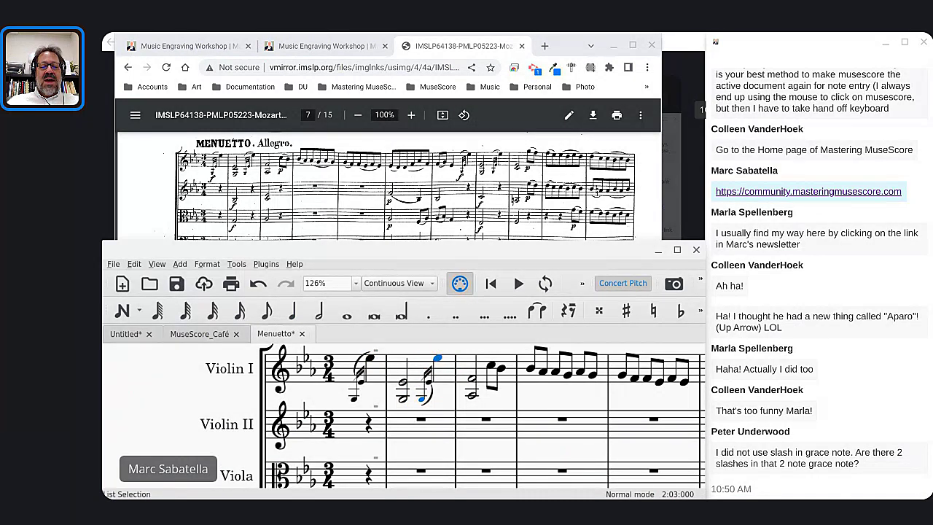
{"action": "left_click", "coordinate": [428, 396]}
{"action": "key", "text": "Escape"}
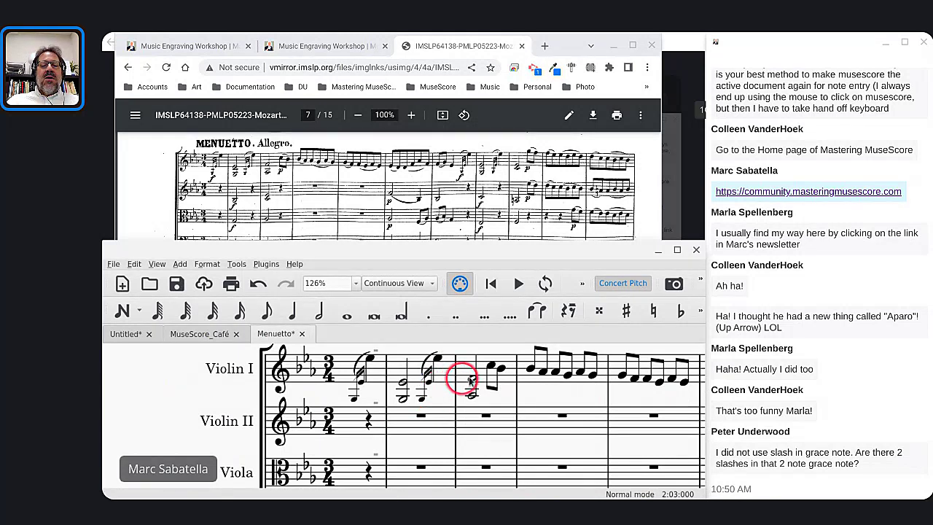
Slur the two beat-3 eighths of Violin I's measure 3, and slur the first two eighths of measure 4.
{"action": "left_click", "coordinate": [493, 369]}
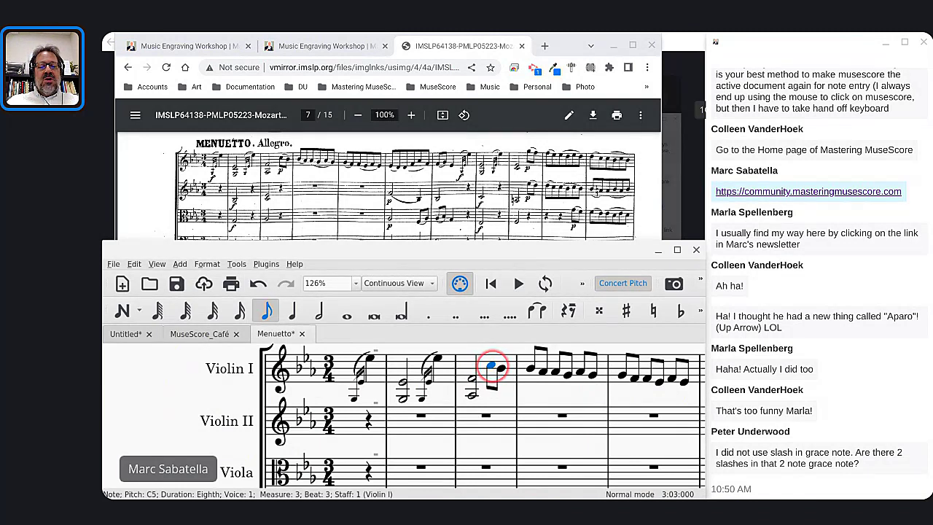
{"action": "double_click", "coordinate": [493, 368]}
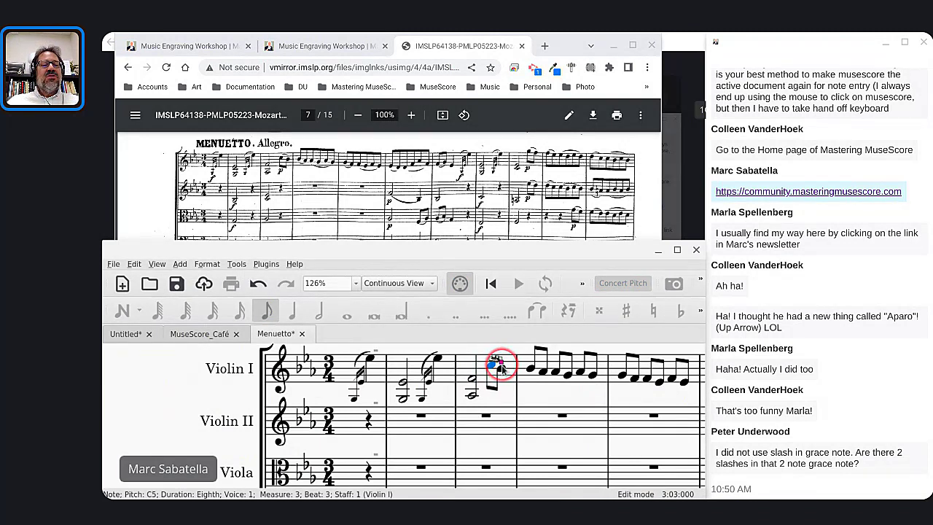
{"action": "left_click", "coordinate": [530, 372]}
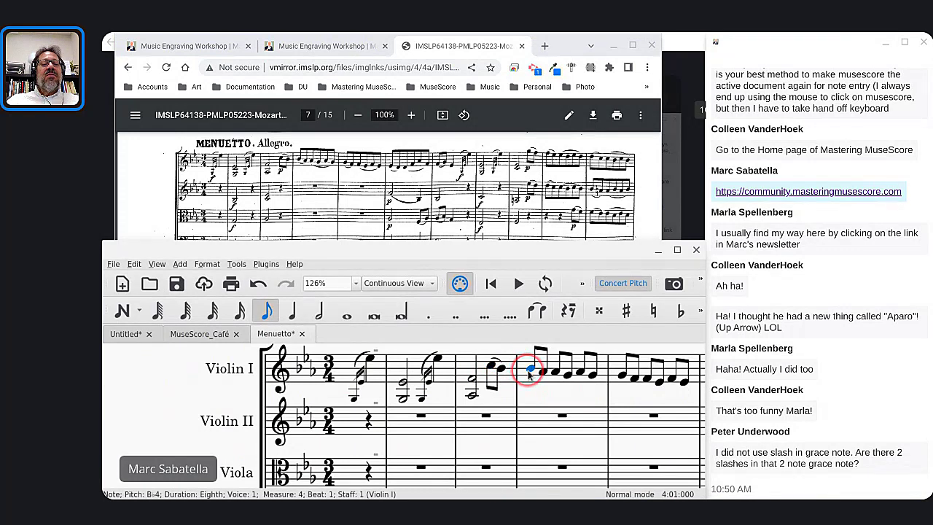
{"action": "double_click", "coordinate": [529, 371]}
Slur the last four eighth notes of Violin I's measure 4 together, from beat 2 to the end of beat 3.
{"action": "left_click", "coordinate": [554, 372]}
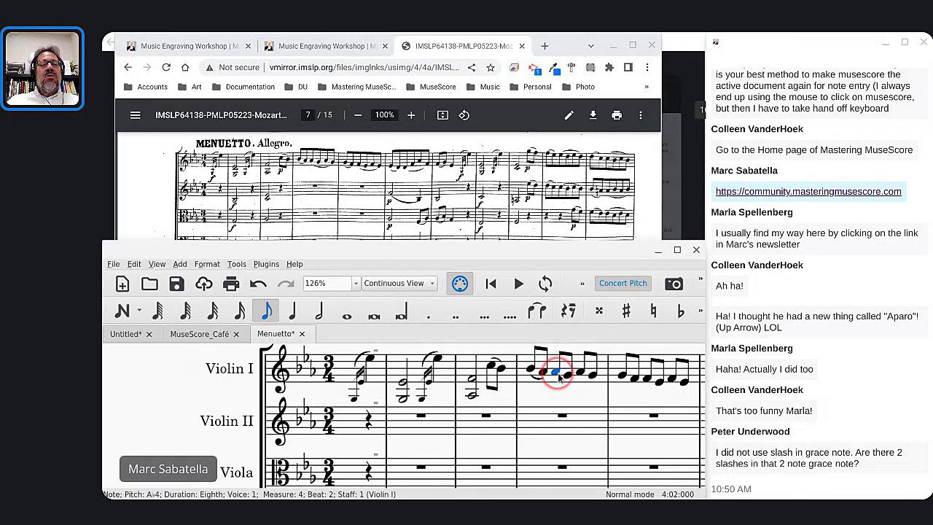
{"action": "left_click", "coordinate": [559, 374], "text": "shift"}
{"action": "key", "text": "shift+Right"}
{"action": "key", "text": "shift+Right"}
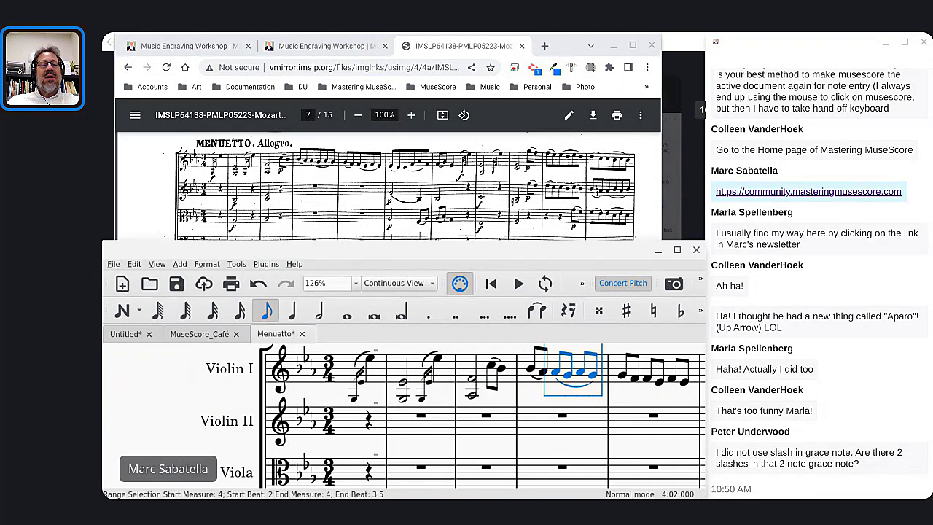
Slur the first two eighths and the last four eighths of Violin I's measure 5 as two separate groups.
{"action": "key", "text": "s"}
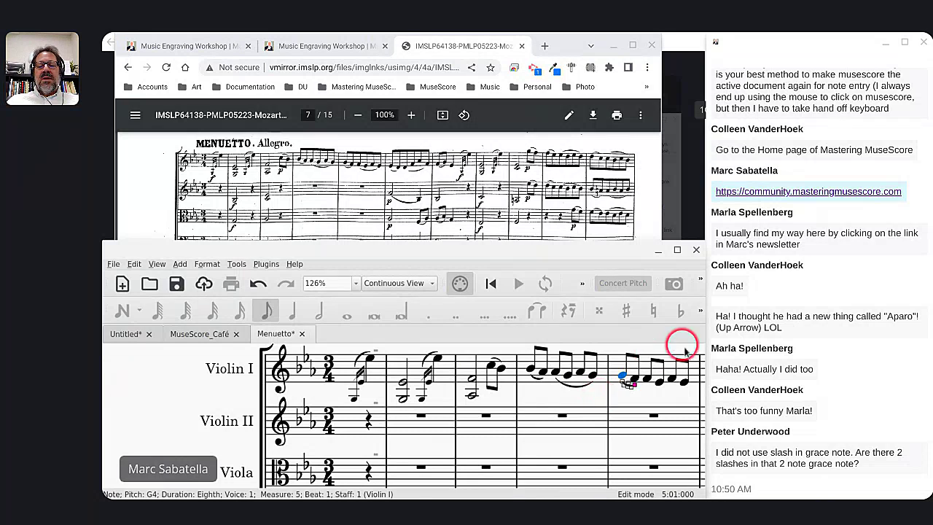
{"action": "left_click", "coordinate": [648, 378], "text": "shift"}
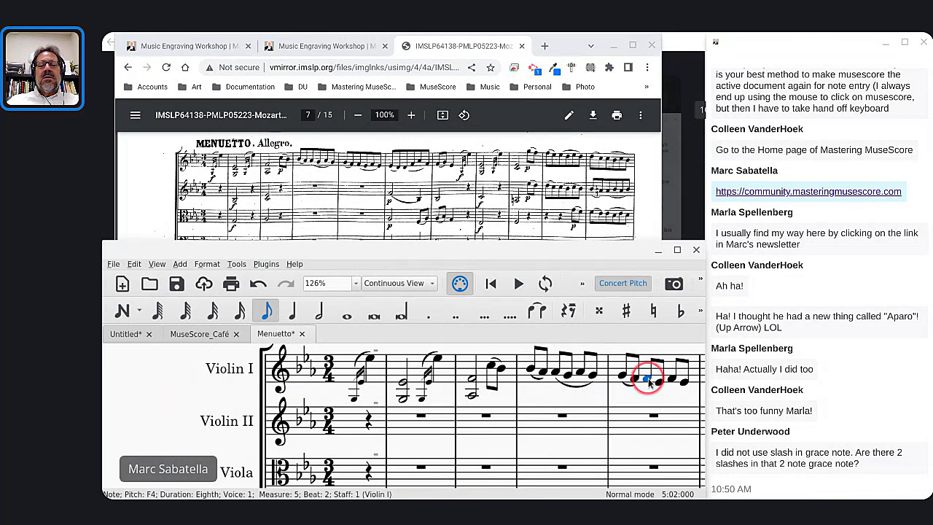
{"action": "key", "text": "shift+Right"}
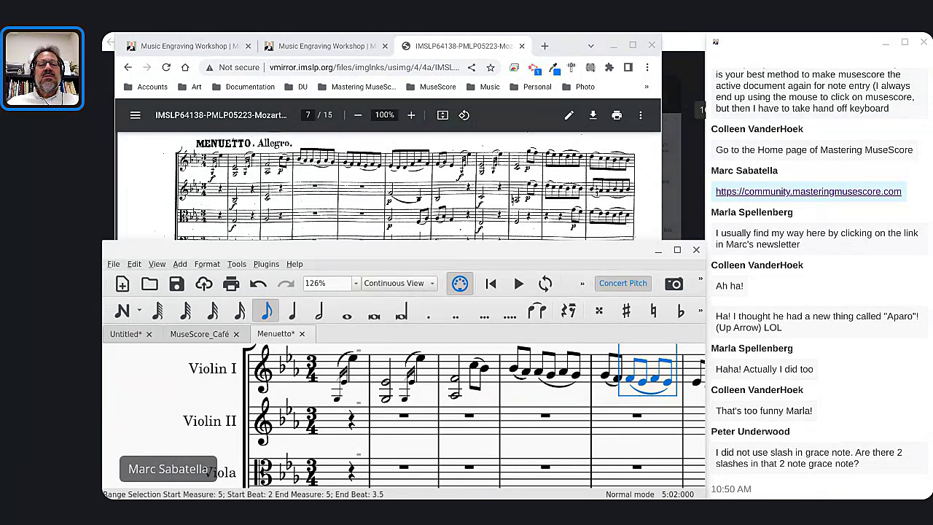
Slur the first two and the last four eighths of Violin I's measure 6, and the two opening eighths of measure 7.
{"action": "scroll", "coordinate": [619, 400], "scroll_direction": "right", "scroll_amount": 5}
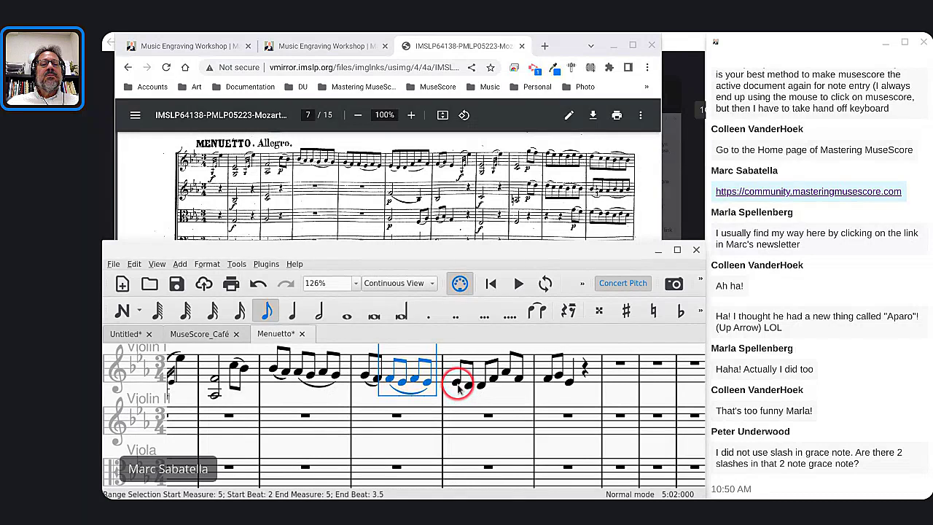
{"action": "left_click", "coordinate": [458, 384]}
{"action": "double_click", "coordinate": [458, 384]}
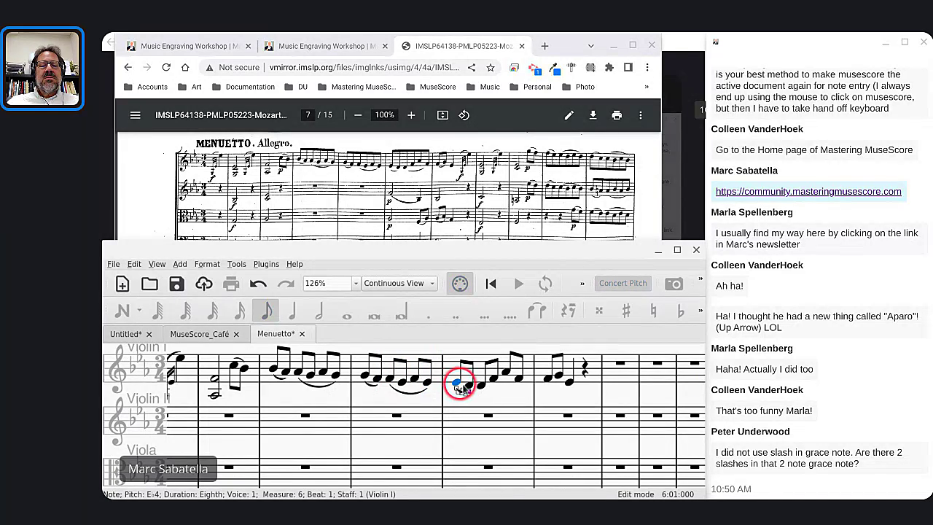
{"action": "left_click_drag", "start_coordinate": [483, 390], "coordinate": [527, 373]}
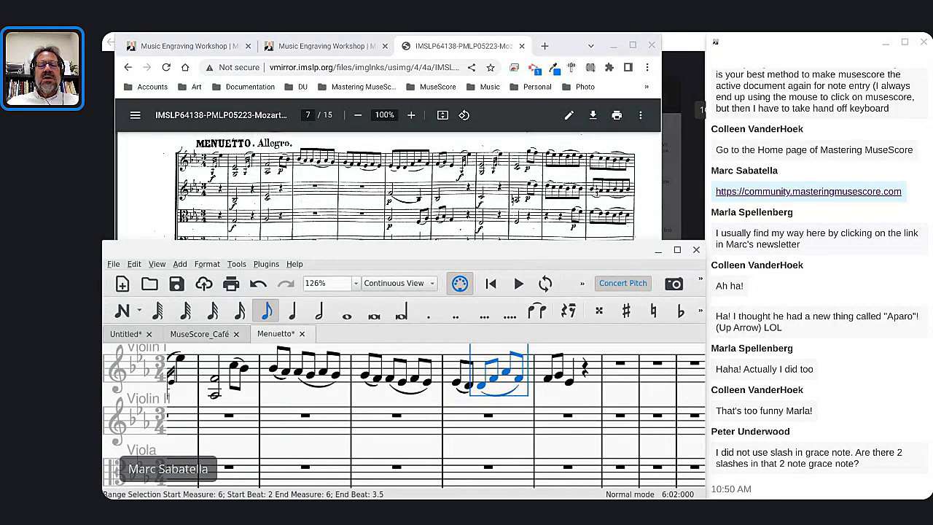
{"action": "left_click", "coordinate": [547, 378]}
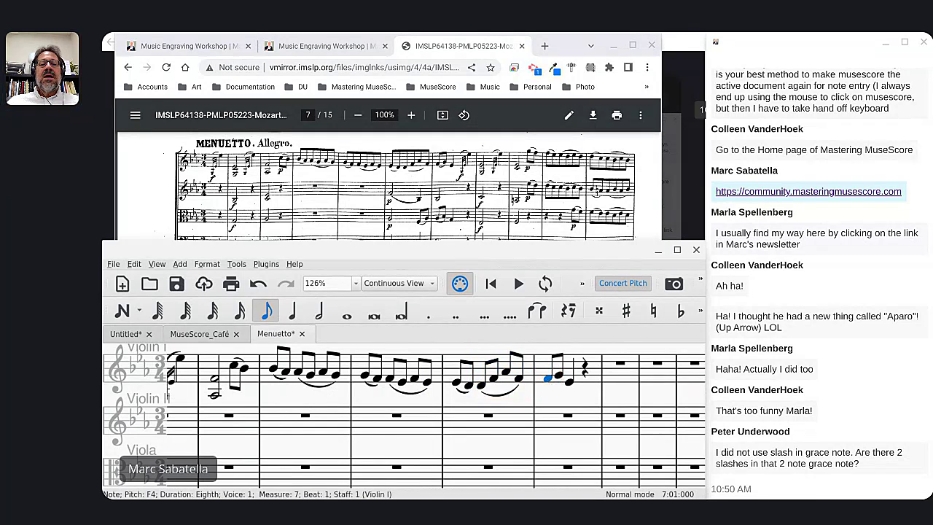
{"action": "double_click", "coordinate": [548, 378]}
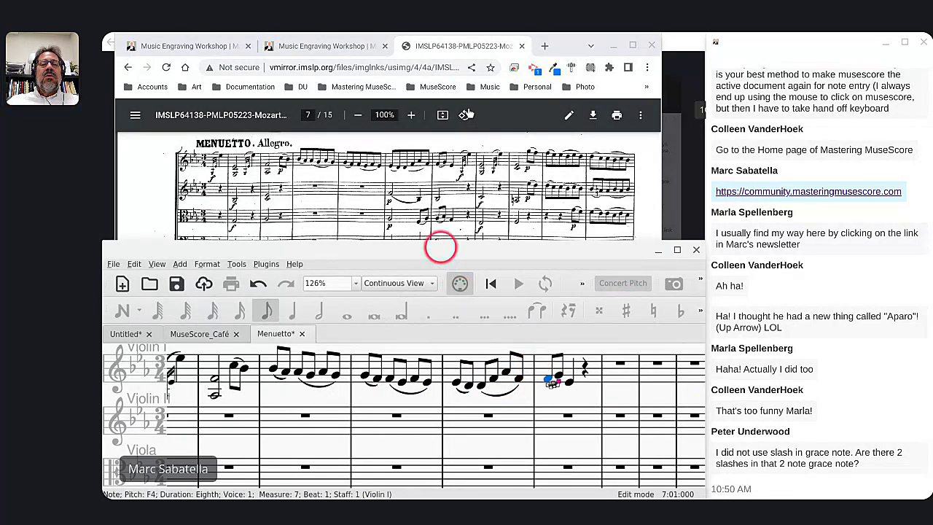
Examine the slur groupings and the small marks above the Violin I staff in the Menuetto PDF, comparing them with the Violin II staff.
{"action": "scroll", "coordinate": [432, 166], "scroll_direction": "up", "scroll_amount": 6}
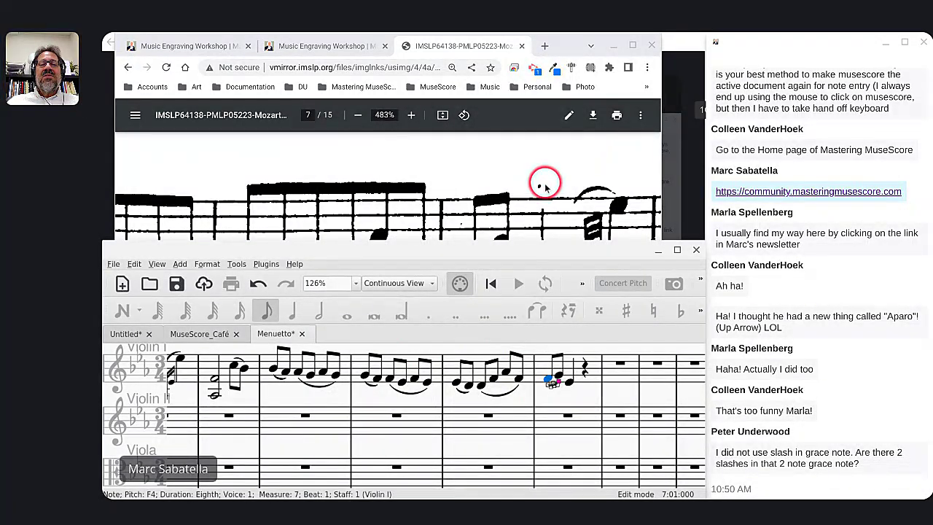
{"action": "scroll", "coordinate": [539, 188], "scroll_direction": "down", "scroll_amount": 7}
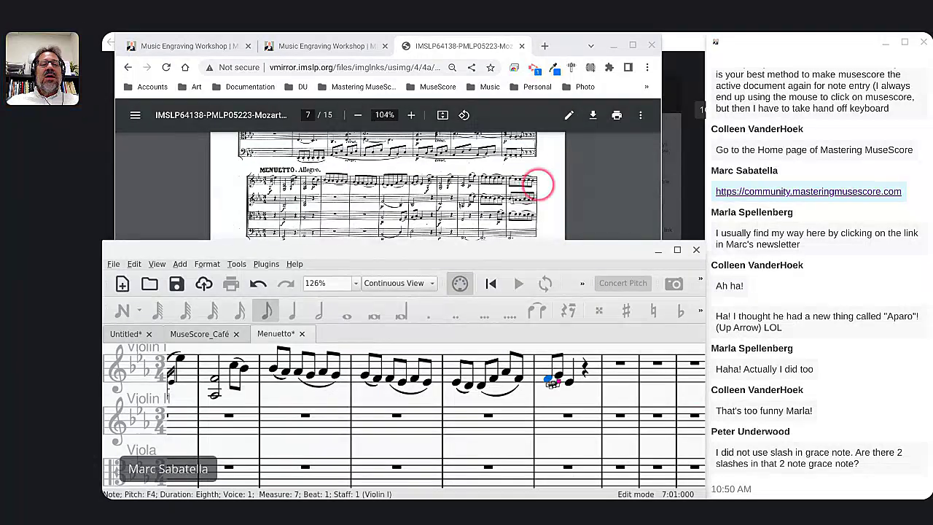
{"action": "scroll", "coordinate": [525, 186], "scroll_direction": "up", "scroll_amount": 5}
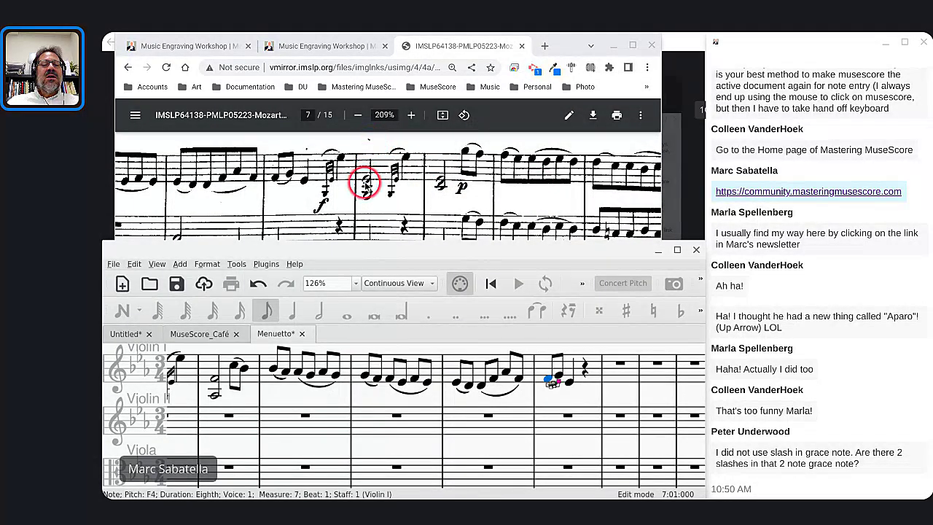
{"action": "left_click", "coordinate": [298, 198]}
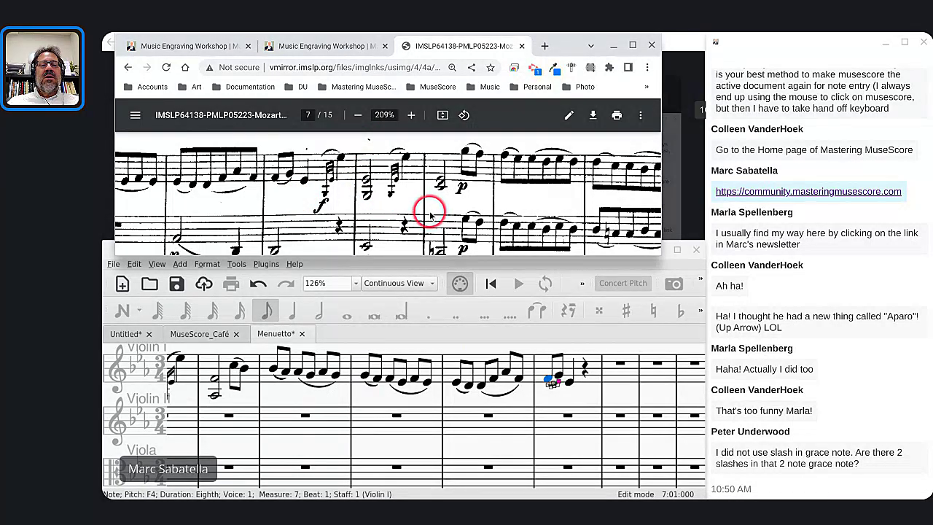
{"action": "scroll", "coordinate": [429, 212], "scroll_direction": "left", "scroll_amount": 5}
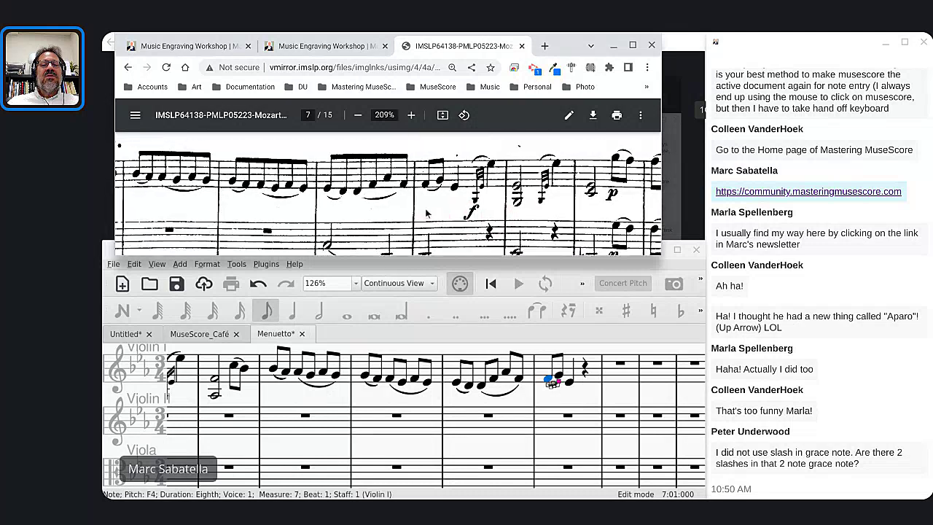
{"action": "scroll", "coordinate": [426, 212], "scroll_direction": "up", "scroll_amount": 1}
{"action": "scroll", "coordinate": [427, 213], "scroll_direction": "left", "scroll_amount": 1}
{"action": "scroll", "coordinate": [426, 213], "scroll_direction": "left", "scroll_amount": 6}
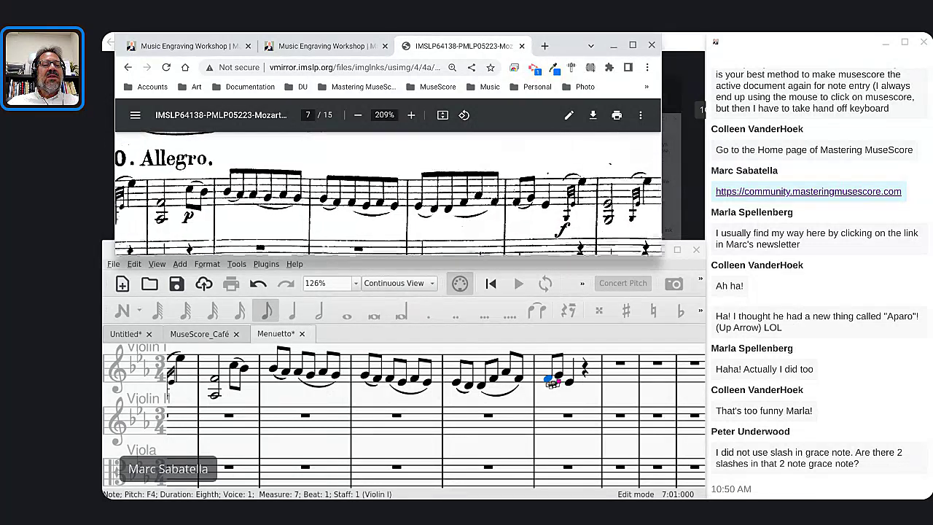
{"action": "scroll", "coordinate": [426, 212], "scroll_direction": "right", "scroll_amount": 1}
{"action": "scroll", "coordinate": [427, 212], "scroll_direction": "up", "scroll_amount": 1}
{"action": "scroll", "coordinate": [389, 193], "scroll_direction": "right", "scroll_amount": 4}
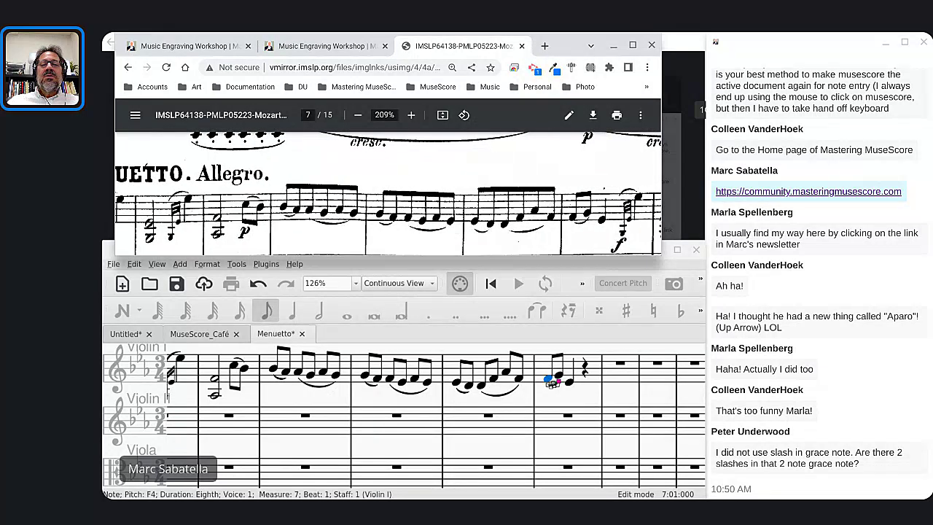
{"action": "scroll", "coordinate": [388, 194], "scroll_direction": "down", "scroll_amount": 1}
{"action": "scroll", "coordinate": [388, 193], "scroll_direction": "down", "scroll_amount": 1}
{"action": "scroll", "coordinate": [389, 193], "scroll_direction": "left", "scroll_amount": 1}
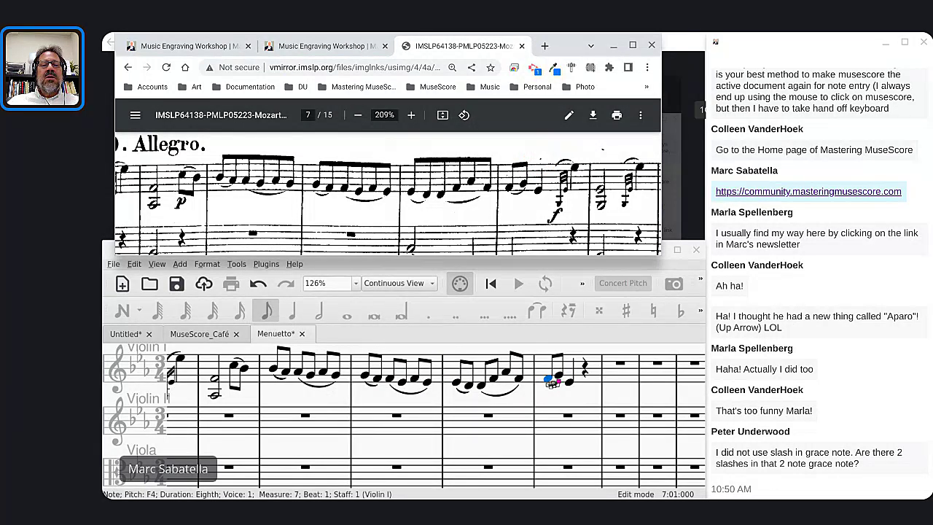
{"action": "scroll", "coordinate": [409, 204], "scroll_direction": "down", "scroll_amount": 3}
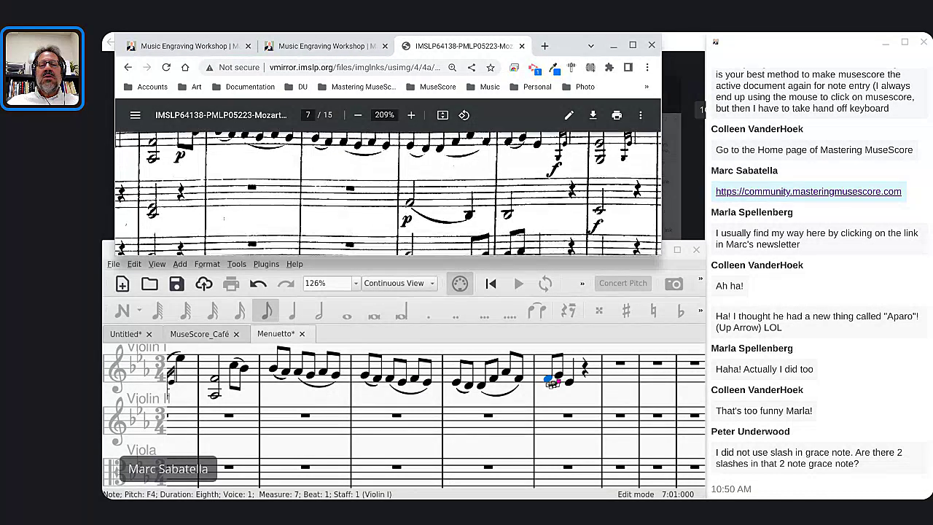
{"action": "scroll", "coordinate": [389, 193], "scroll_direction": "up", "scroll_amount": 2}
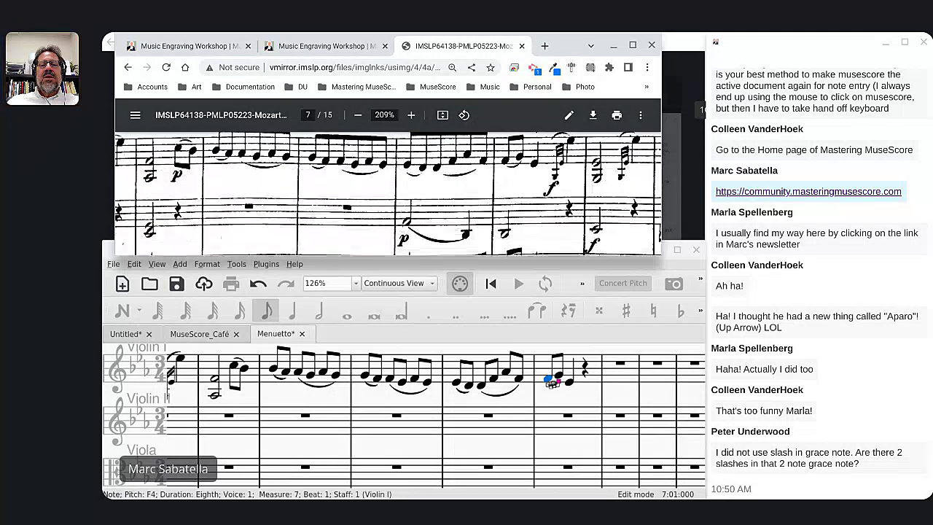
{"action": "scroll", "coordinate": [389, 193], "scroll_direction": "down", "scroll_amount": 5}
{"action": "scroll", "coordinate": [389, 194], "scroll_direction": "up", "scroll_amount": 2}
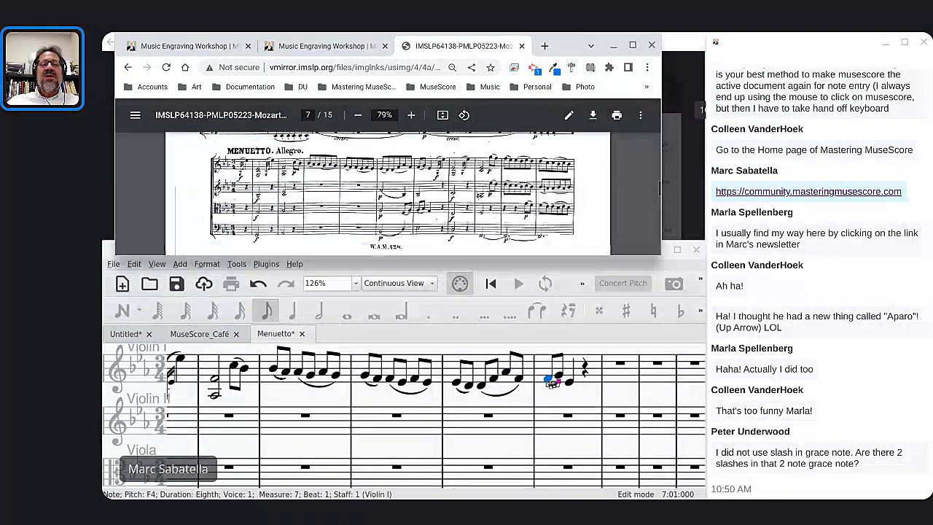
{"action": "scroll", "coordinate": [443, 178], "scroll_direction": "up", "scroll_amount": 4}
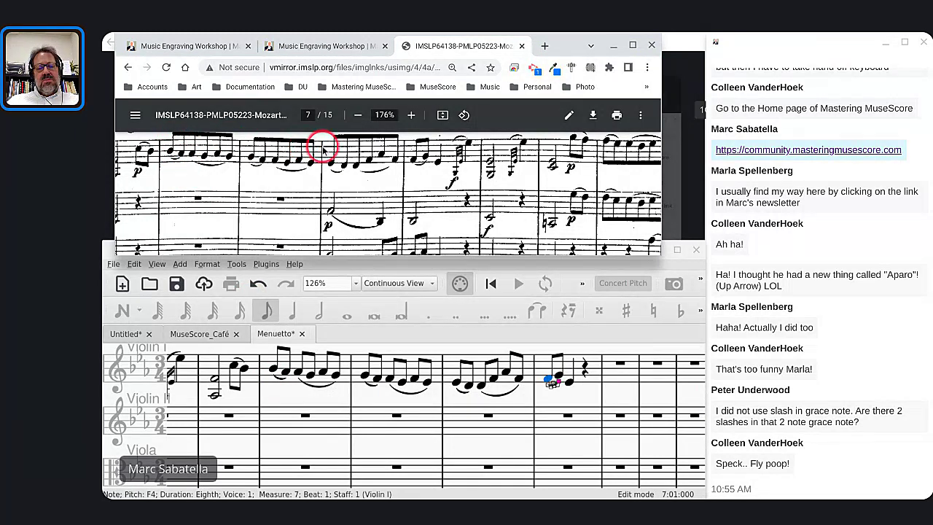
Try shifting the first F4 of Violin I's measure 7 horizontally, and reset its leading space to 0.00sp.
{"action": "left_click", "coordinate": [232, 447]}
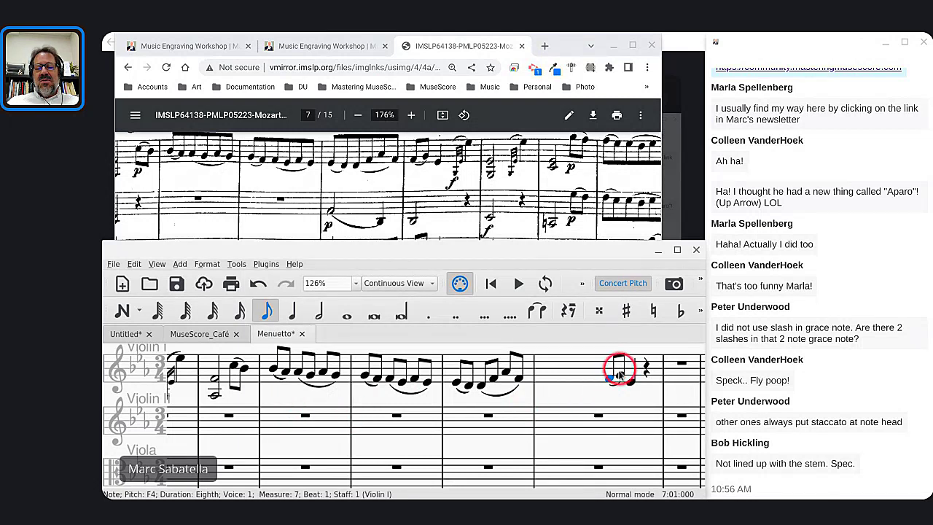
{"action": "mouse_move", "coordinate": [618, 373]}
{"action": "left_mouse_down"}
{"action": "mouse_move", "coordinate": [550, 377]}
{"action": "mouse_move", "coordinate": [627, 377]}
{"action": "mouse_move", "coordinate": [540, 396]}
{"action": "mouse_move", "coordinate": [635, 389]}
{"action": "mouse_move", "coordinate": [612, 391]}
{"action": "left_mouse_up"}
{"action": "left_click", "coordinate": [603, 394]}
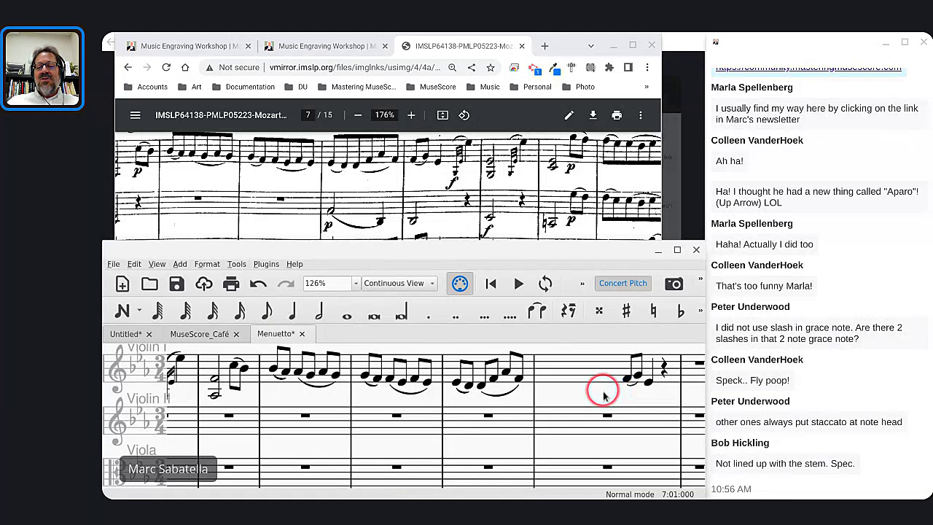
{"action": "left_click", "coordinate": [626, 383]}
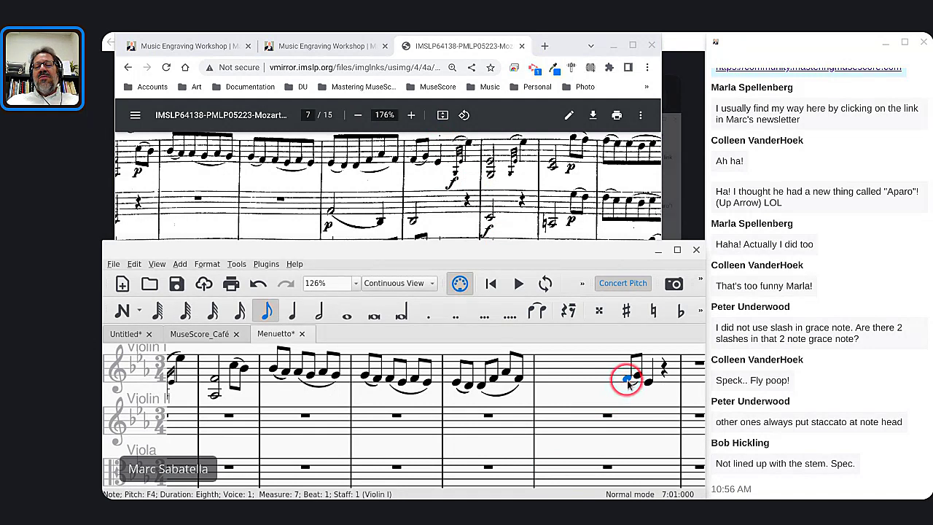
{"action": "left_click_drag", "start_coordinate": [629, 385], "coordinate": [585, 394]}
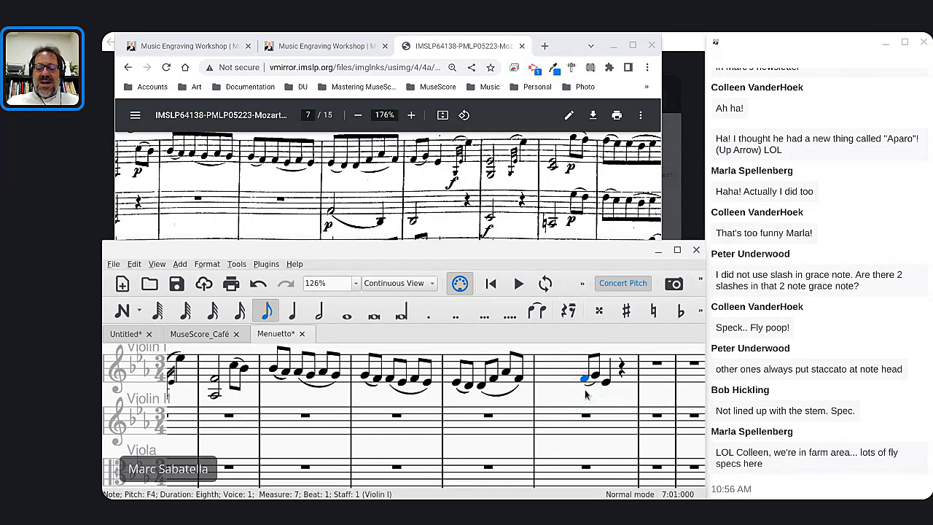
{"action": "key", "text": "F8"}
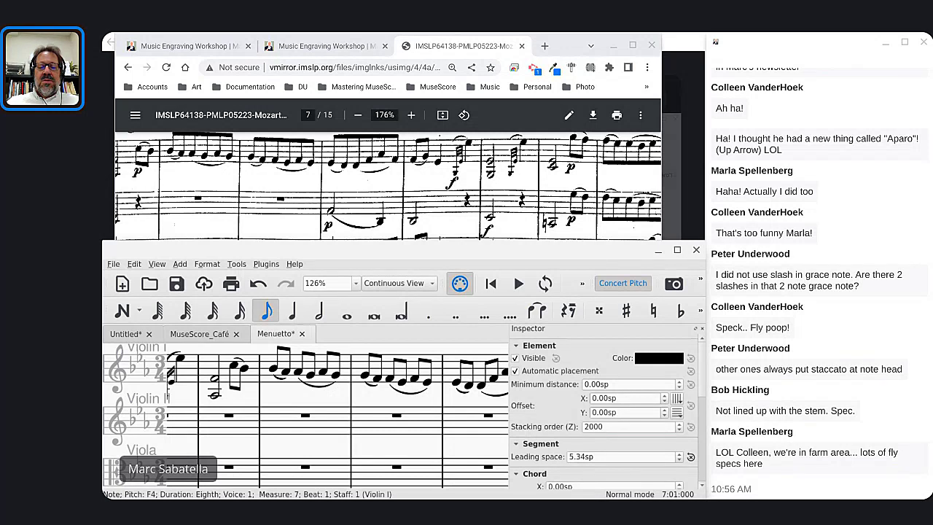
{"action": "left_click", "coordinate": [578, 455]}
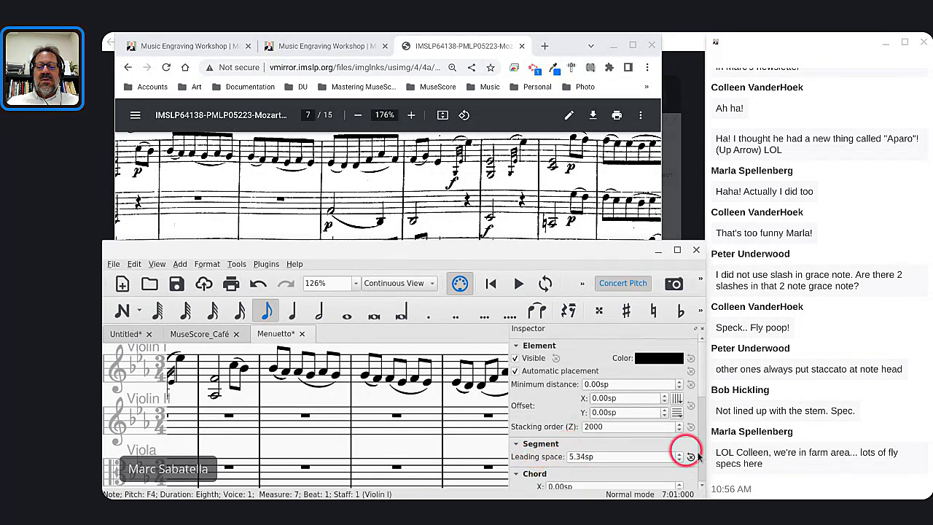
{"action": "left_click", "coordinate": [691, 457]}
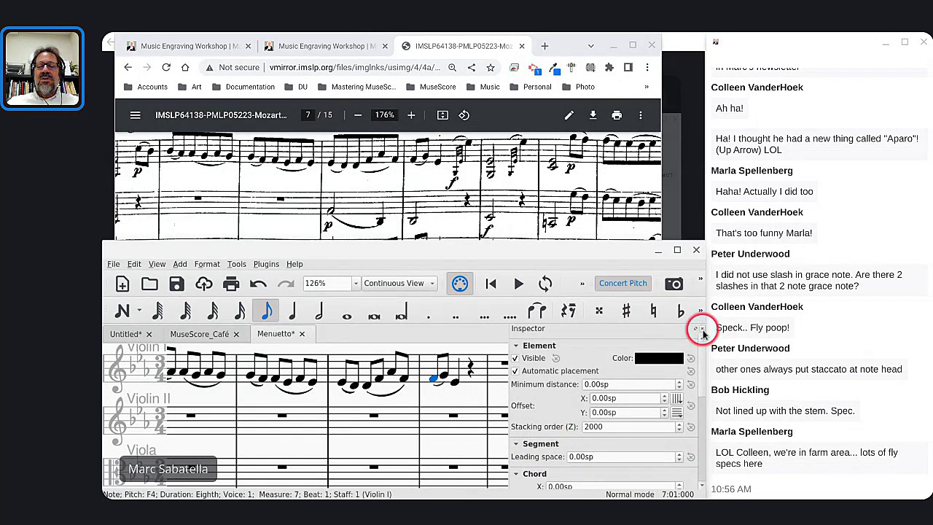
{"action": "left_click", "coordinate": [703, 329]}
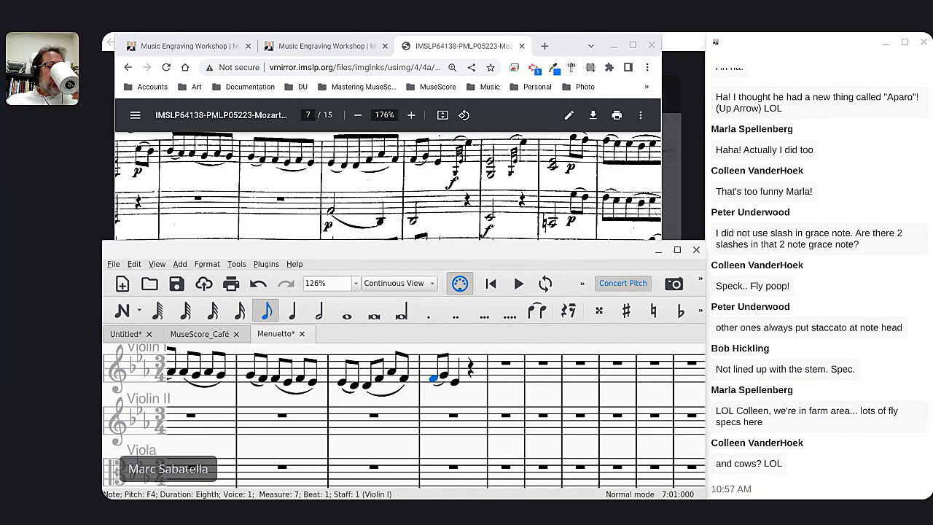
Return the Menuetto score to its opening measures and view the Violin II and Viola staves in the PDF.
{"action": "left_click", "coordinate": [323, 411]}
{"action": "scroll", "coordinate": [323, 412], "scroll_direction": "up", "scroll_amount": 6}
{"action": "scroll", "coordinate": [323, 419], "scroll_direction": "down", "scroll_amount": 3}
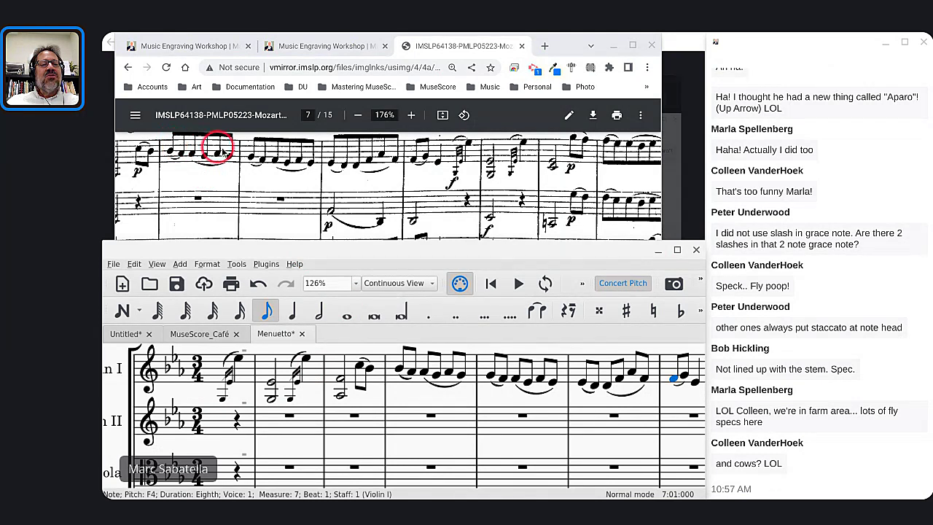
{"action": "scroll", "coordinate": [348, 221], "scroll_direction": "right", "scroll_amount": 3}
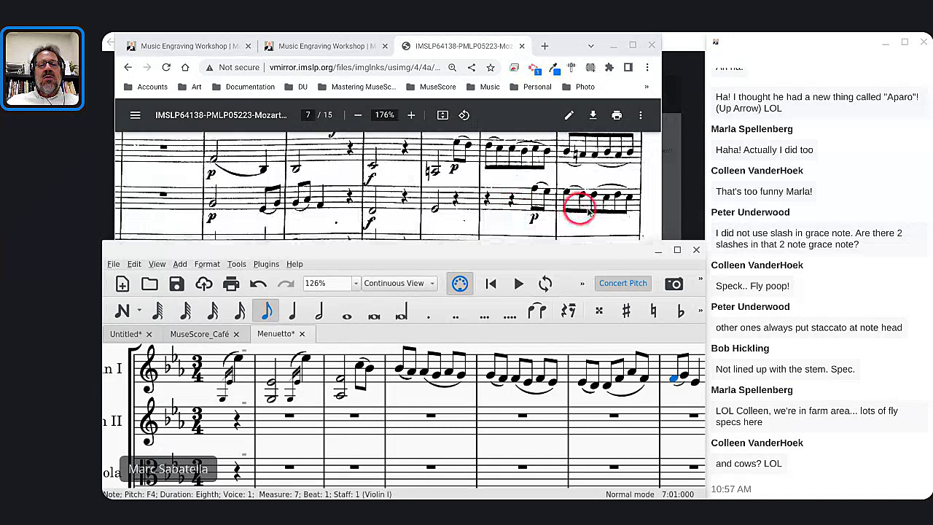
Examine the cello line and the beaming of Violin I's eighth notes in the Menuetto's opening system in the PDF.
{"action": "scroll", "coordinate": [576, 199], "scroll_direction": "down", "scroll_amount": 5}
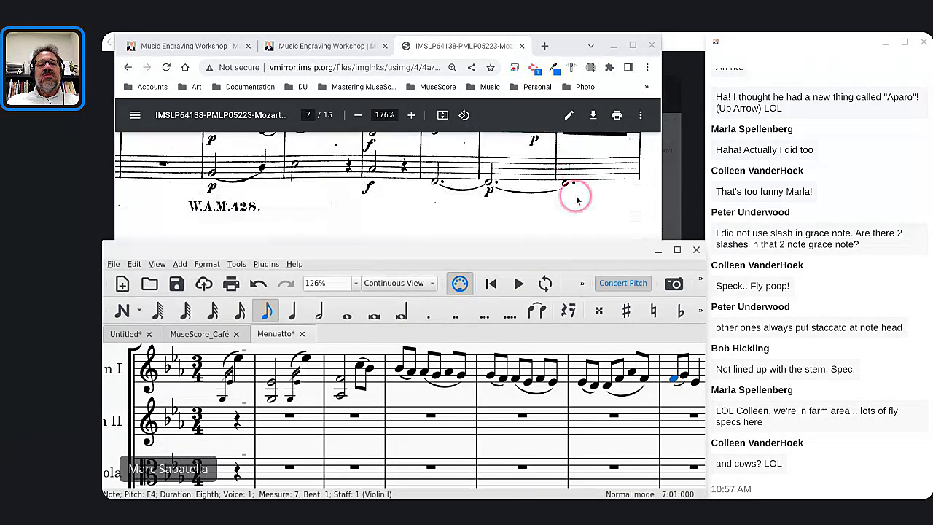
{"action": "scroll", "coordinate": [390, 186], "scroll_direction": "left", "scroll_amount": 3}
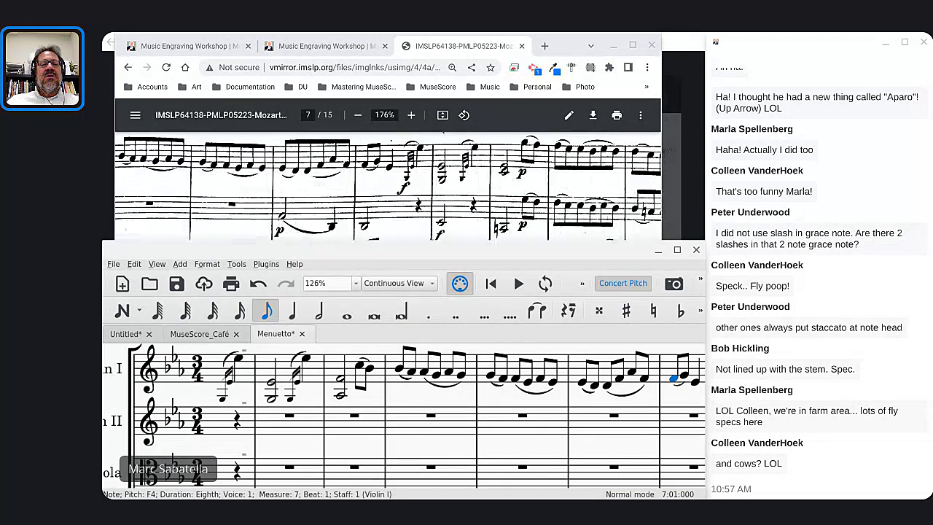
{"action": "scroll", "coordinate": [390, 187], "scroll_direction": "up", "scroll_amount": 1}
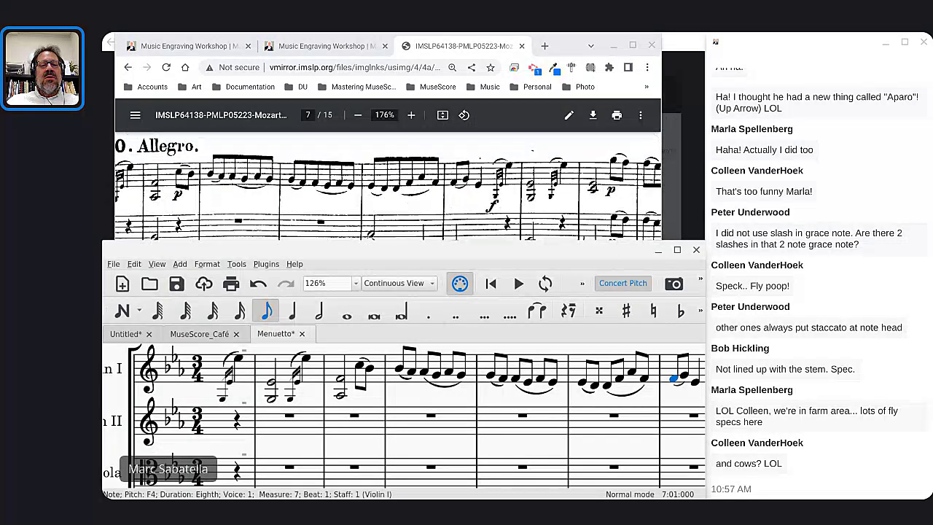
{"action": "left_click", "coordinate": [418, 190]}
{"action": "key", "text": "ctrl+backslash"}
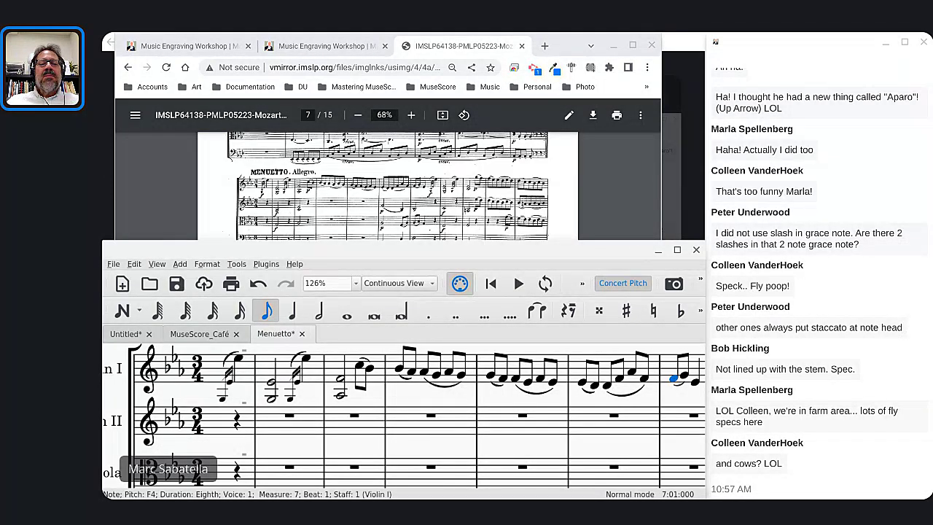
Examine the eighth-note beaming, slurs and staccato dots of the upper staves in the second system on page 8 of the PDF.
{"action": "scroll", "coordinate": [388, 186], "scroll_direction": "down", "scroll_amount": 10}
{"action": "scroll", "coordinate": [388, 187], "scroll_direction": "down", "scroll_amount": 3}
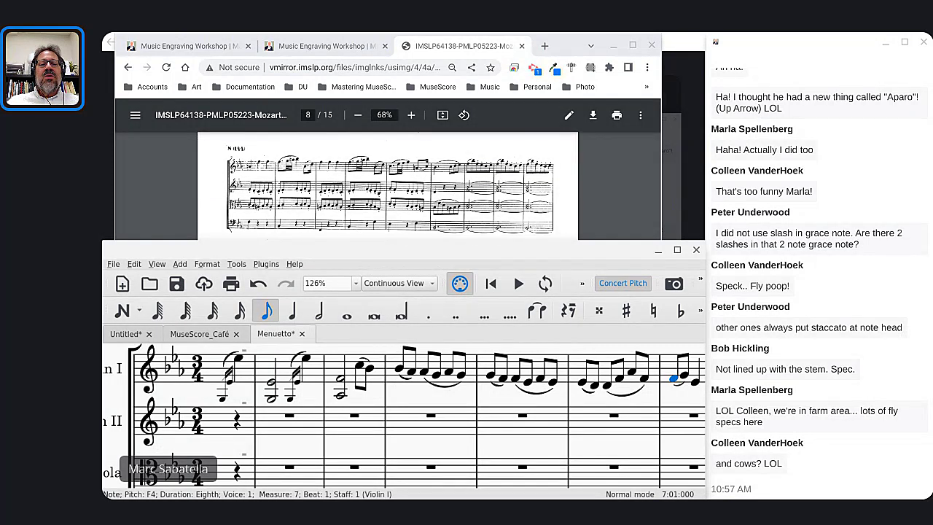
{"action": "scroll", "coordinate": [388, 187], "scroll_direction": "down", "scroll_amount": 3}
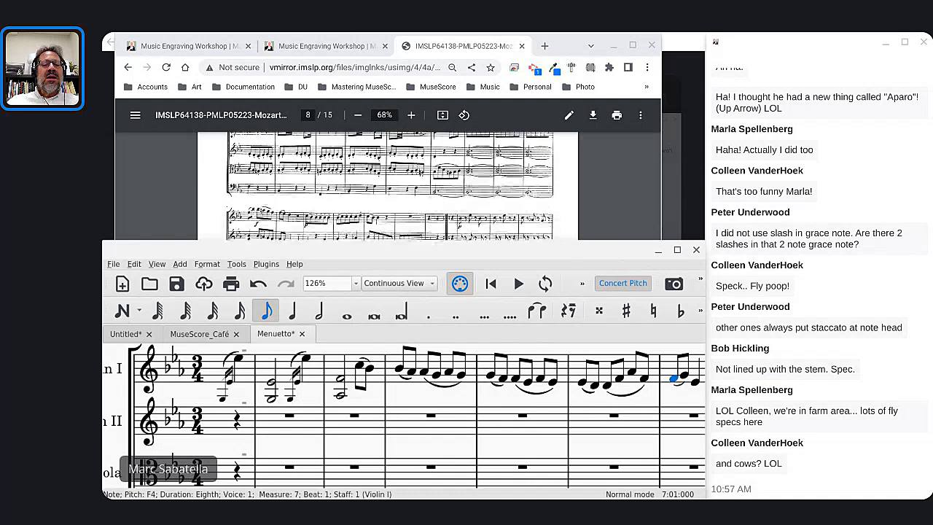
{"action": "scroll", "coordinate": [388, 187], "scroll_direction": "down", "scroll_amount": 3}
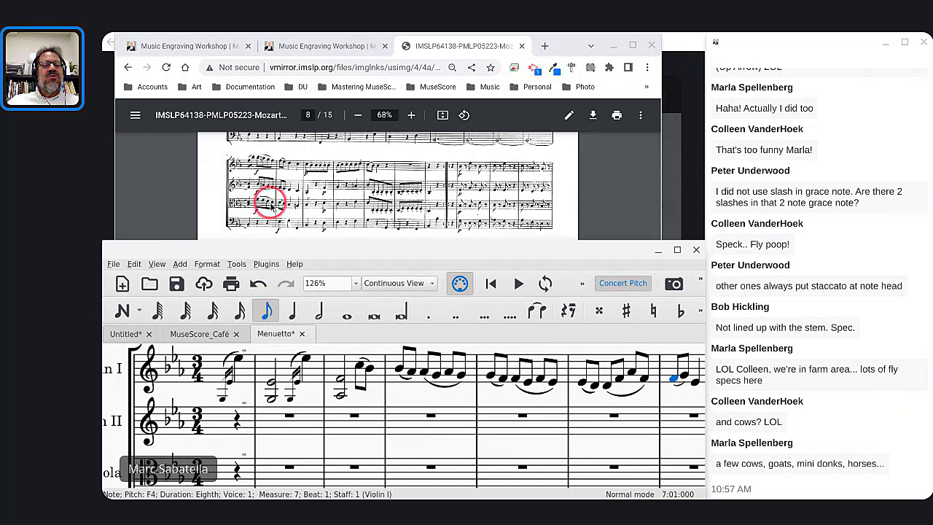
{"action": "scroll", "coordinate": [250, 164], "scroll_direction": "up", "scroll_amount": 5}
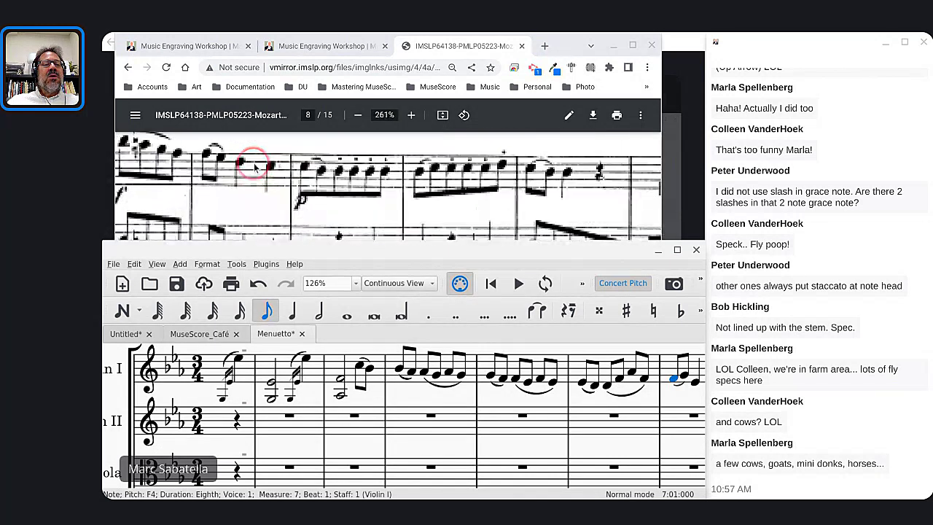
{"action": "left_click", "coordinate": [192, 164]}
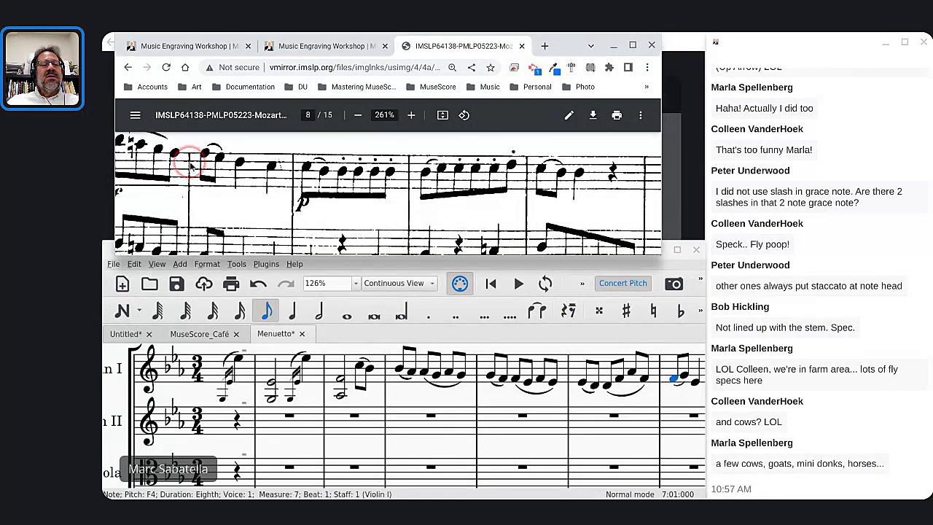
{"action": "scroll", "coordinate": [192, 166], "scroll_direction": "left", "scroll_amount": 3}
{"action": "scroll", "coordinate": [192, 165], "scroll_direction": "left", "scroll_amount": 1}
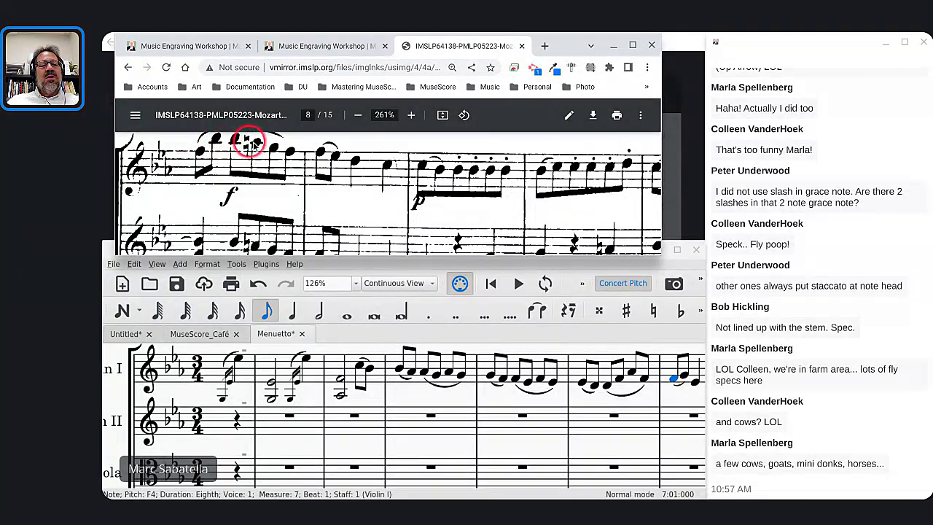
{"action": "scroll", "coordinate": [284, 157], "scroll_direction": "down", "scroll_amount": 3}
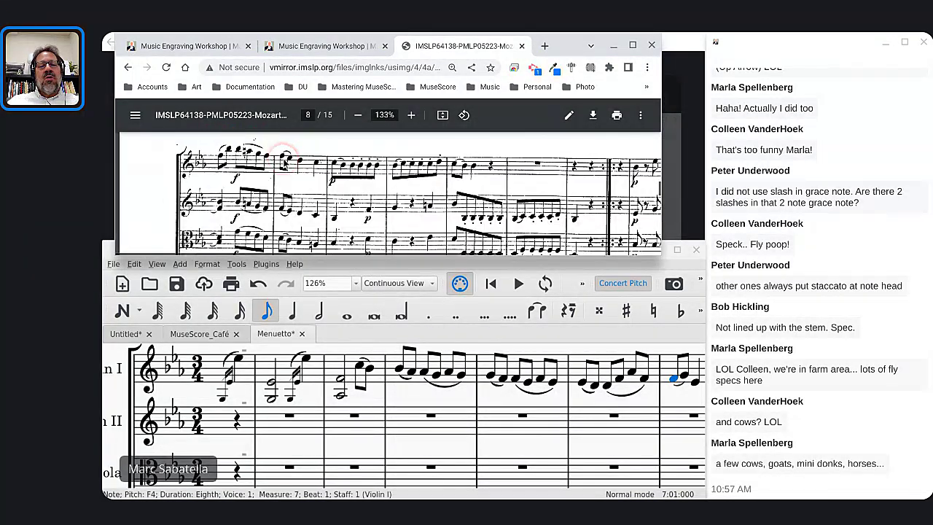
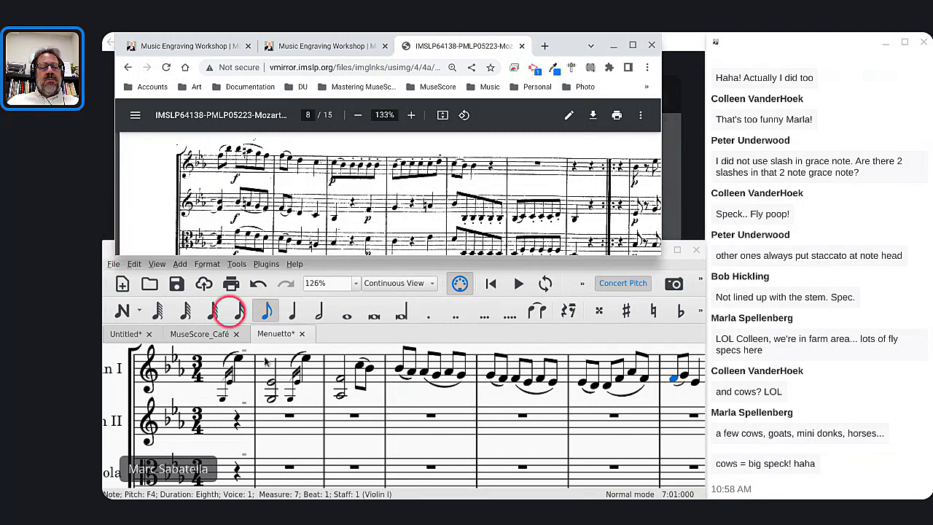
Change the 3/4 time signature's 1/8 note grouping so that all six eighth notes of a measure share one beam.
{"action": "right_click", "coordinate": [199, 377]}
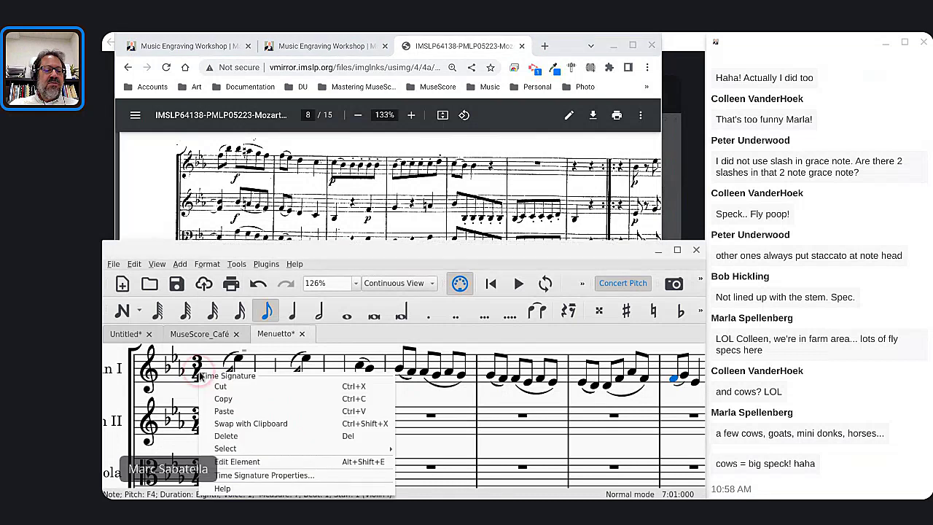
{"action": "left_click", "coordinate": [222, 477]}
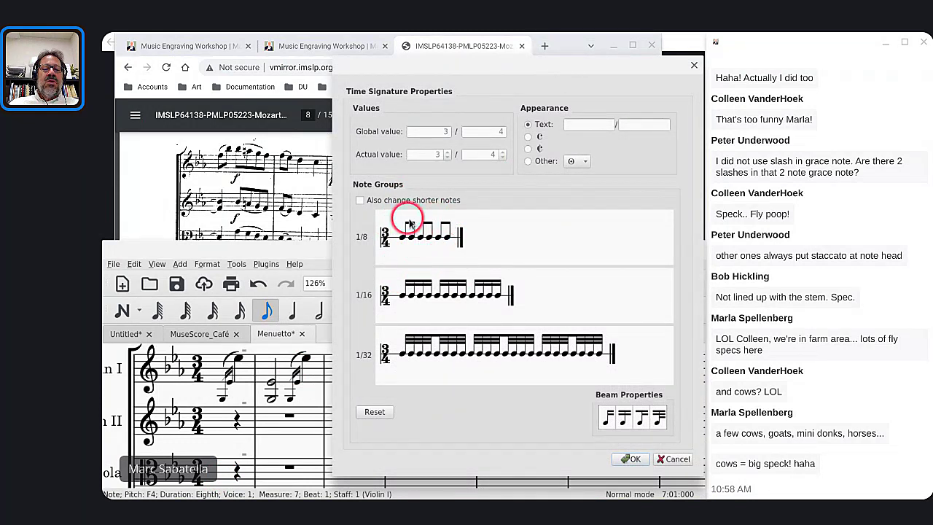
{"action": "left_click", "coordinate": [431, 244]}
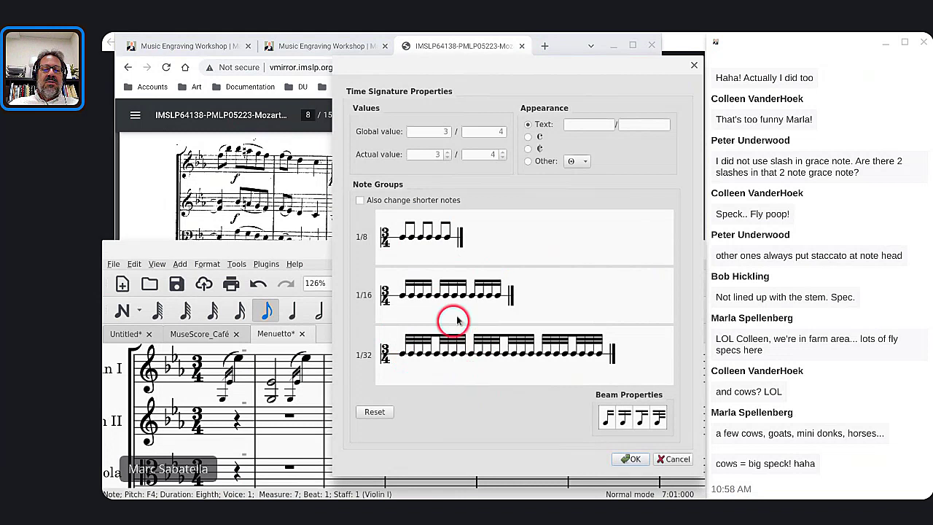
{"action": "left_click", "coordinate": [430, 237]}
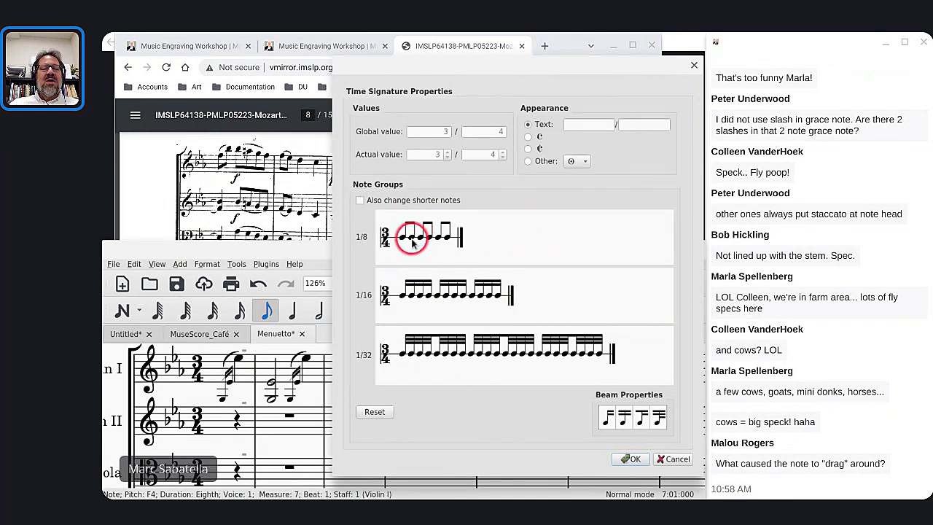
{"action": "left_click", "coordinate": [412, 240]}
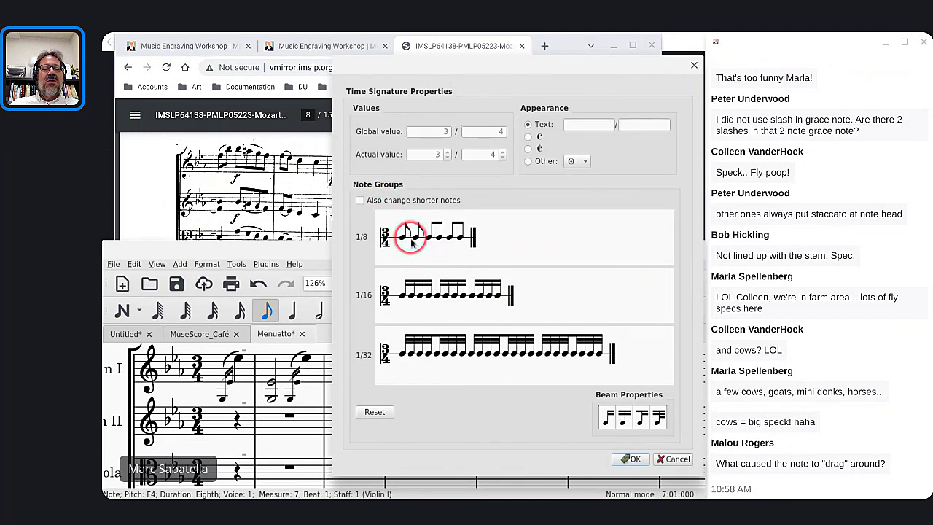
{"action": "left_click", "coordinate": [412, 242]}
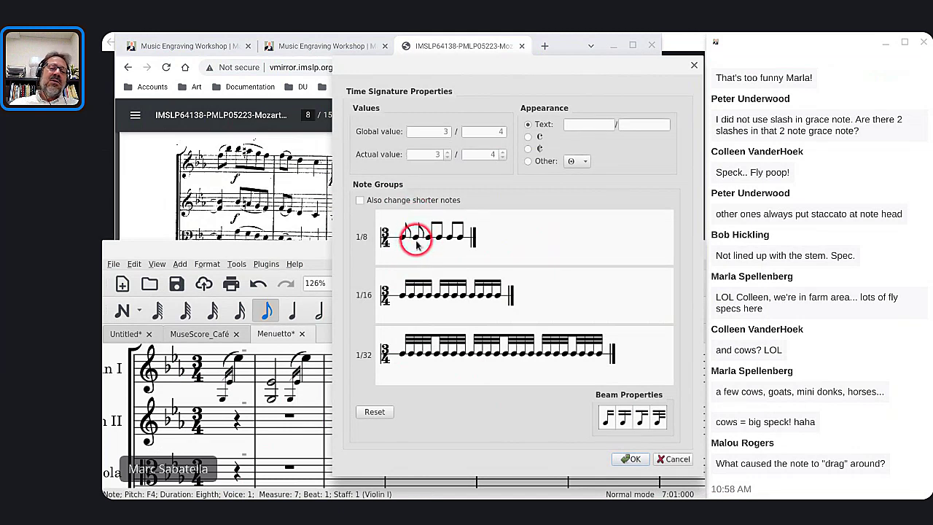
{"action": "left_click", "coordinate": [413, 242]}
{"action": "left_click", "coordinate": [420, 220]}
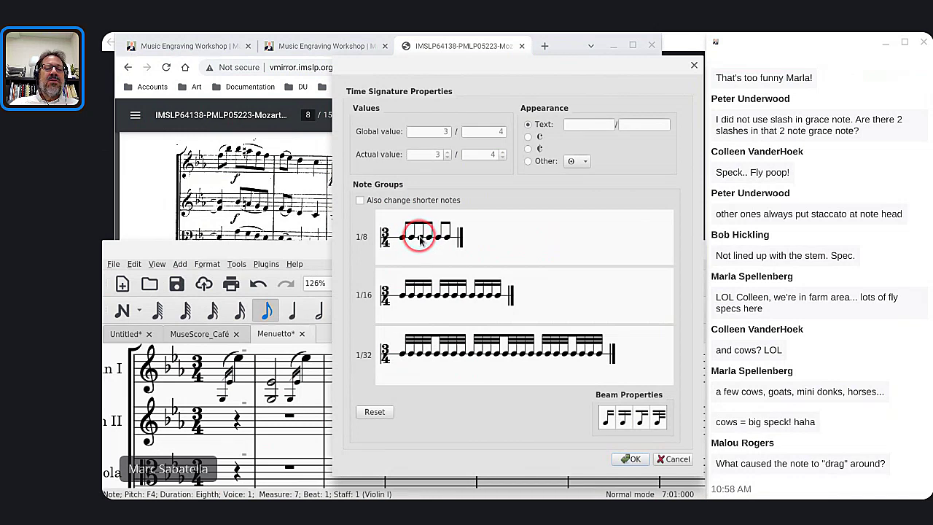
{"action": "left_click", "coordinate": [439, 242]}
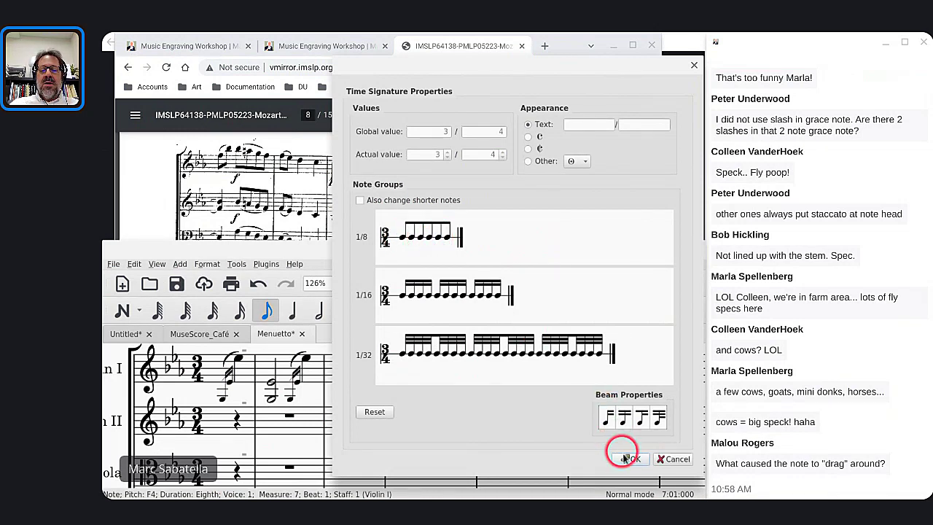
{"action": "left_click", "coordinate": [629, 459]}
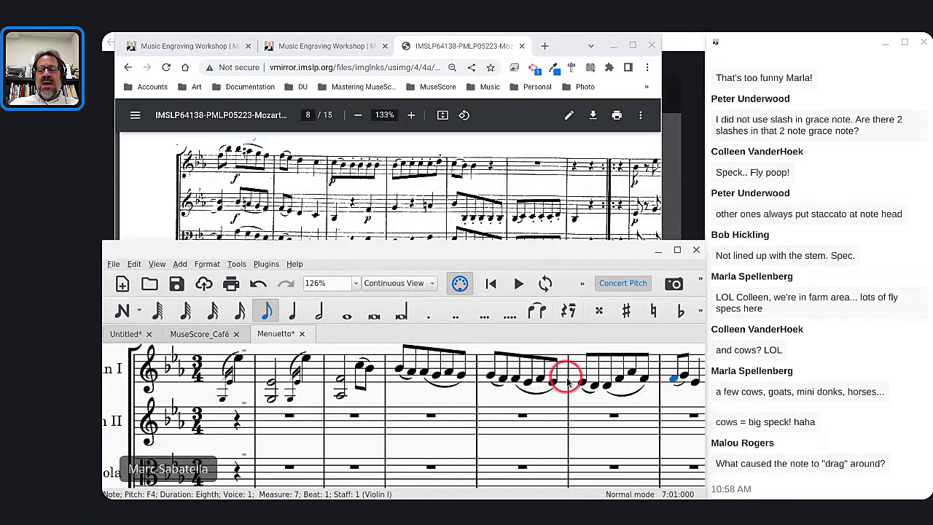
Try shifting the first note of Violin I's measure 4 horizontally, and undo the shift.
{"action": "left_click", "coordinate": [399, 371]}
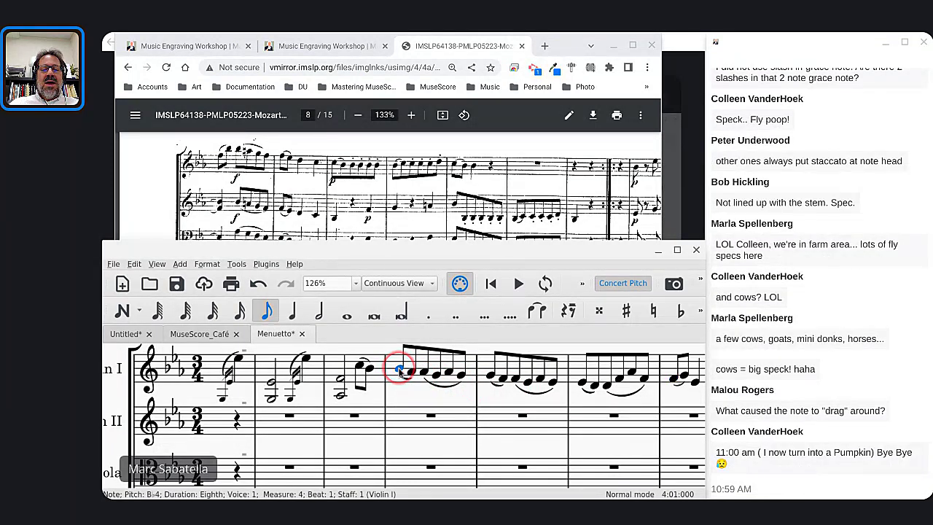
{"action": "left_click_drag", "start_coordinate": [400, 372], "coordinate": [577, 370]}
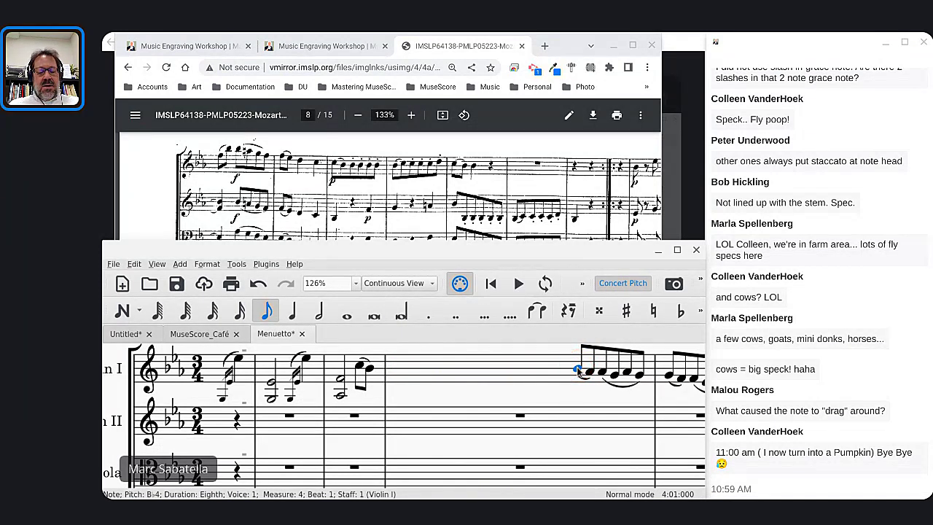
{"action": "key", "text": "ctrl+z"}
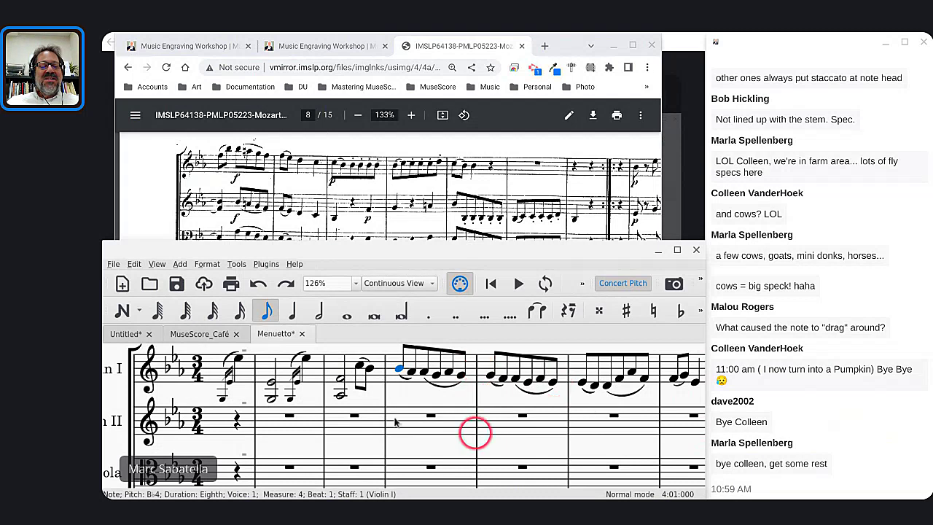
View the start of the Menuetto score and the matching opening system on page 7 of the PDF.
{"action": "scroll", "coordinate": [356, 403], "scroll_direction": "left", "scroll_amount": 2}
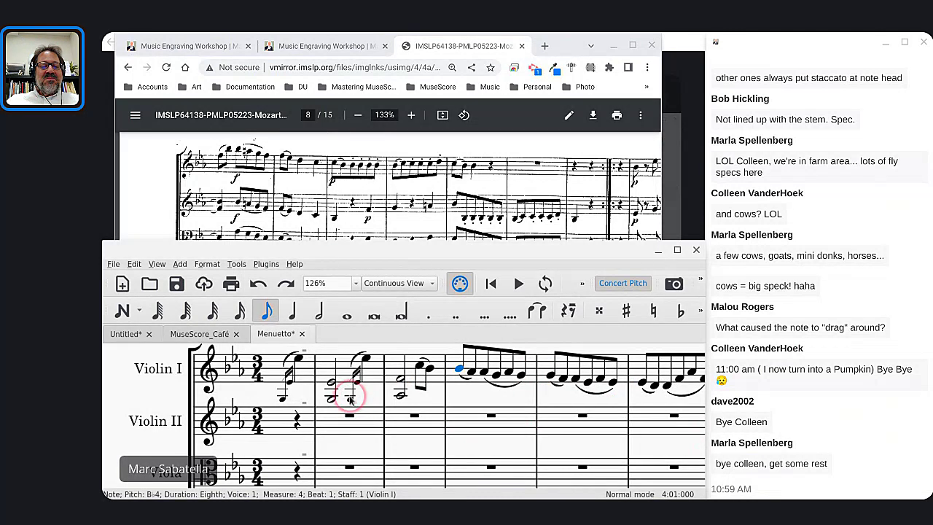
{"action": "scroll", "coordinate": [344, 394], "scroll_direction": "up", "scroll_amount": 1}
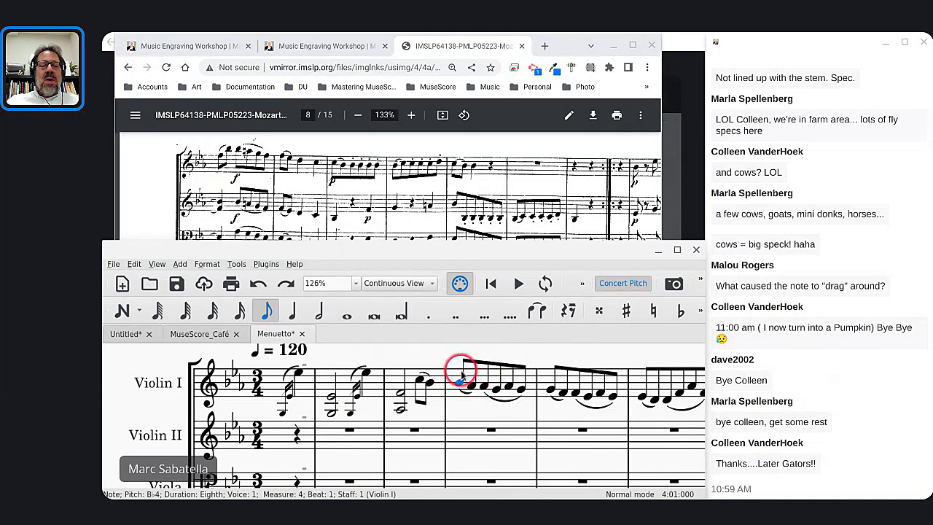
{"action": "scroll", "coordinate": [455, 382], "scroll_direction": "down", "scroll_amount": 1}
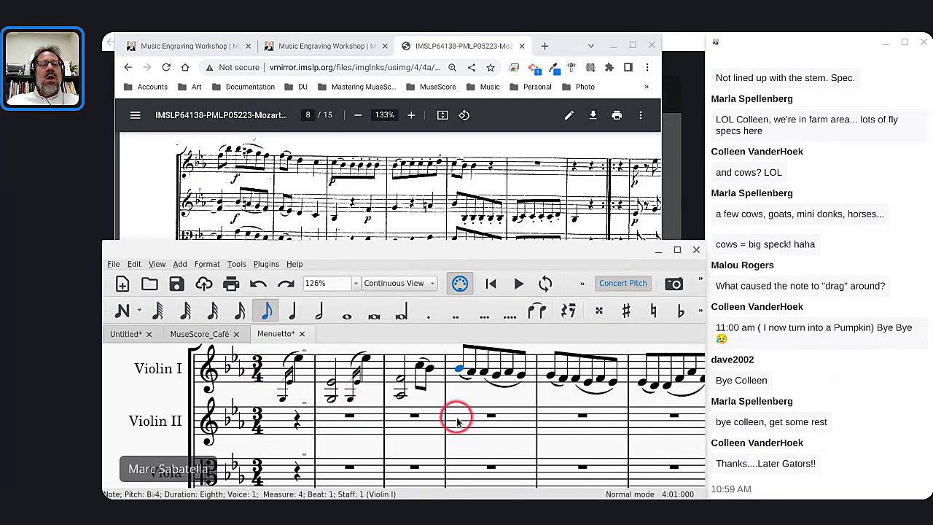
{"action": "scroll", "coordinate": [382, 193], "scroll_direction": "up", "scroll_amount": 2}
{"action": "scroll", "coordinate": [382, 194], "scroll_direction": "up", "scroll_amount": 3}
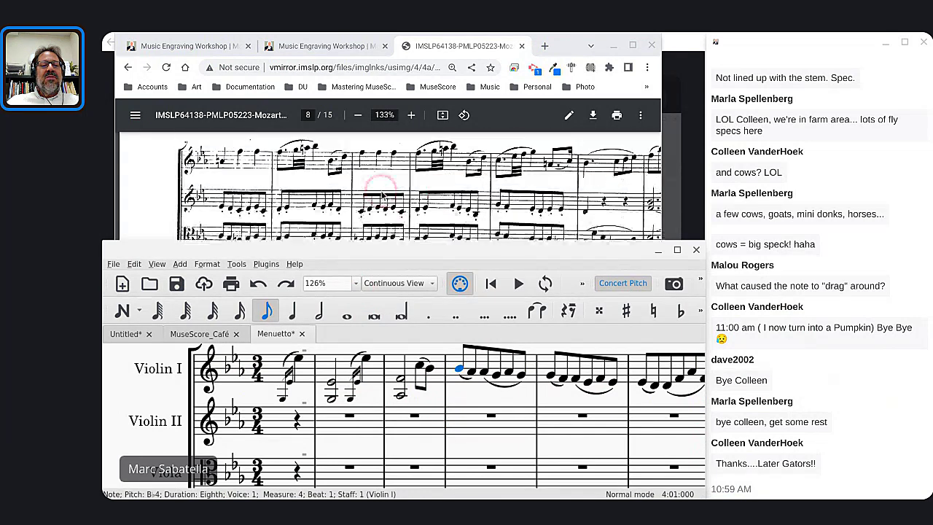
{"action": "scroll", "coordinate": [382, 193], "scroll_direction": "up", "scroll_amount": 4}
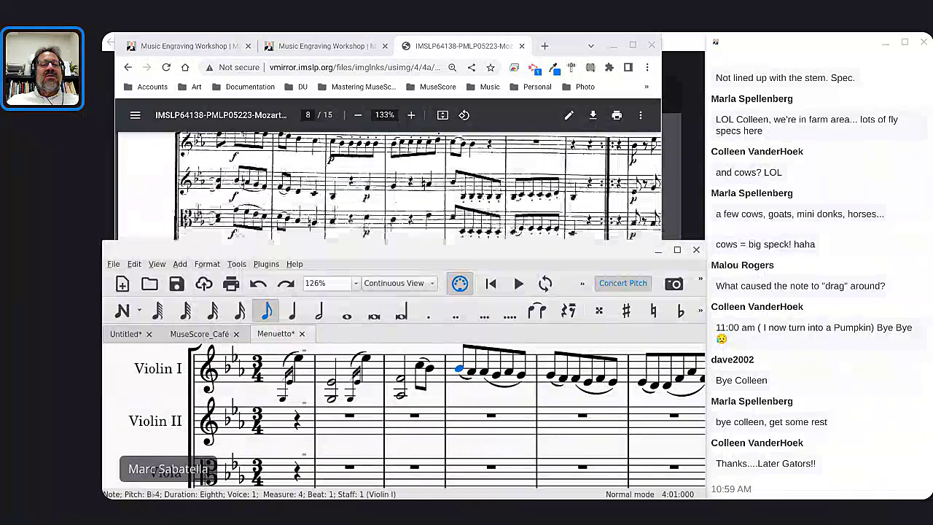
{"action": "scroll", "coordinate": [381, 193], "scroll_direction": "up", "scroll_amount": 5}
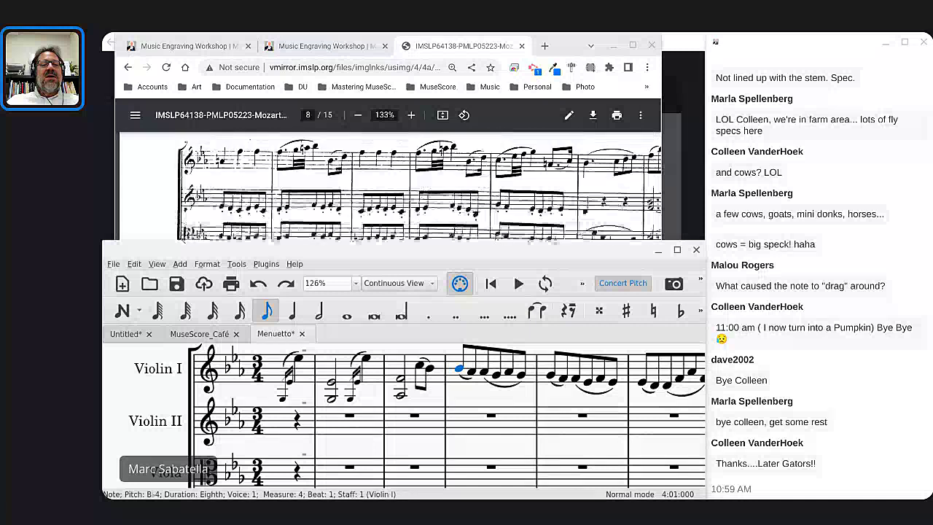
{"action": "scroll", "coordinate": [381, 194], "scroll_direction": "up", "scroll_amount": 5}
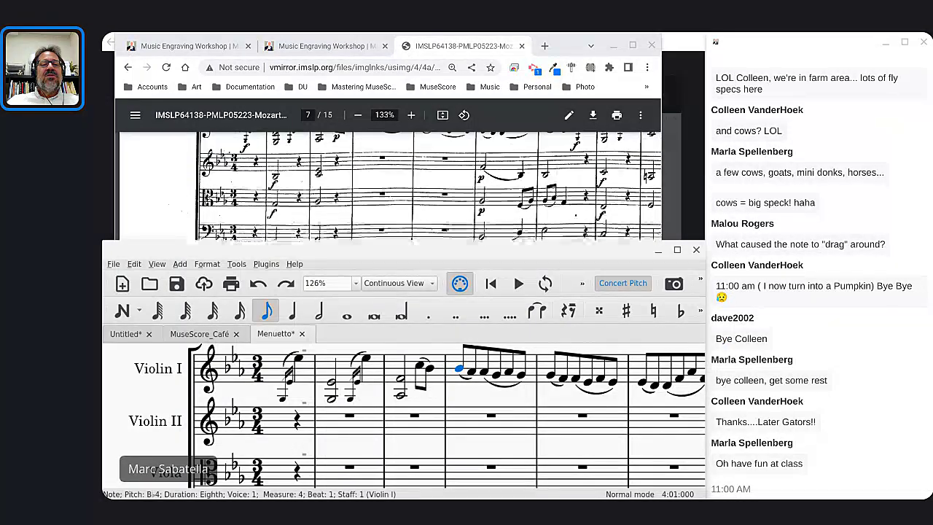
Enter three quarter-note B-flats in measure 4 of the Violin II staff.
{"action": "scroll", "coordinate": [382, 193], "scroll_direction": "up", "scroll_amount": 1}
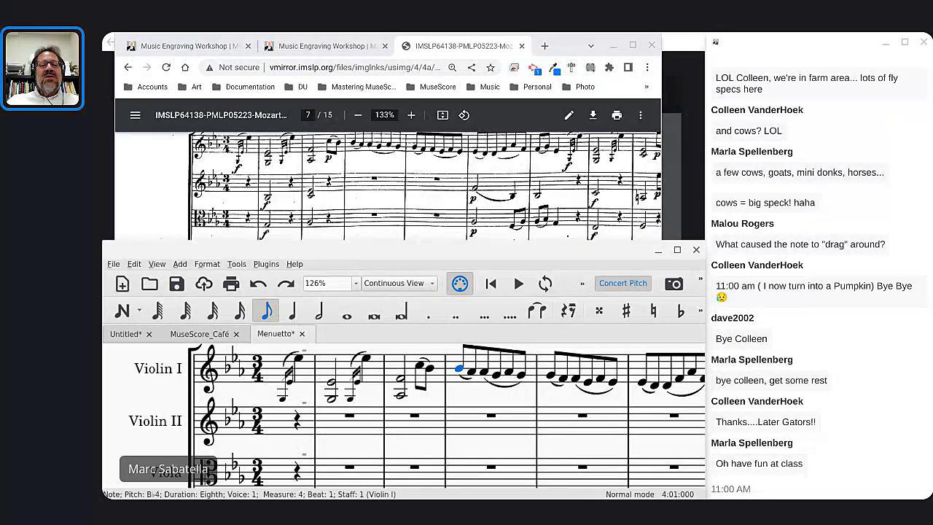
{"action": "left_click", "coordinate": [470, 430]}
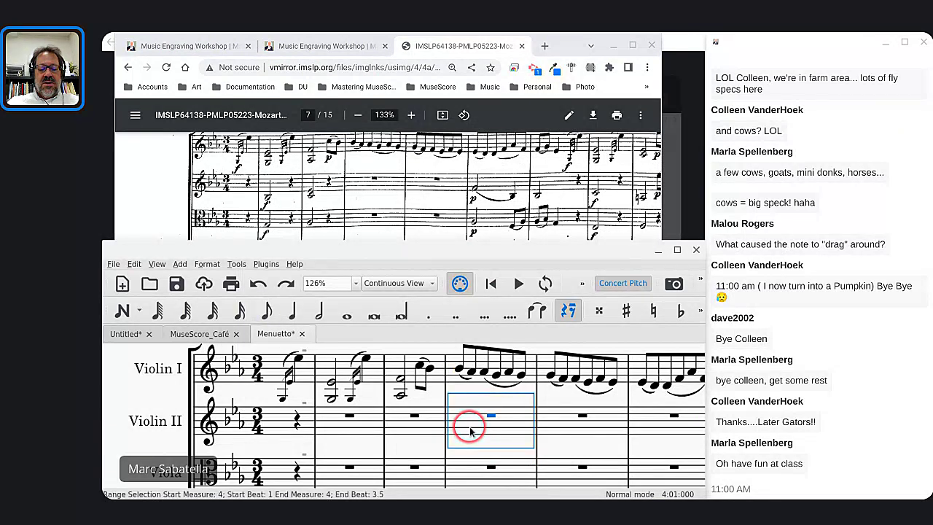
{"action": "key", "text": "n"}
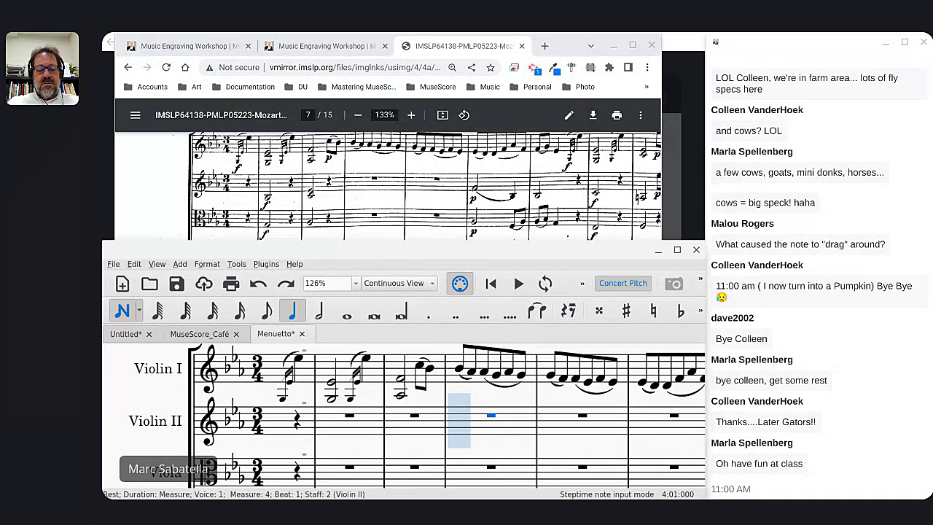
{"action": "key", "text": "b"}
{"action": "key", "text": "b"}
{"action": "key", "text": "b"}
Enter six eighth-note B-flats in measure 5 of the Violin II staff.
{"action": "key", "text": "4"}
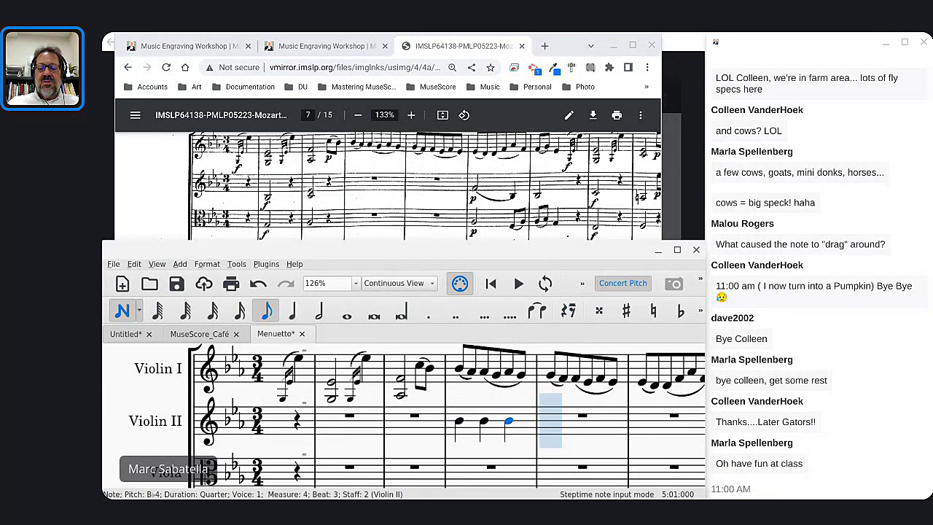
{"action": "key", "text": "b"}
{"action": "key", "text": "b"}
{"action": "key", "text": "b"}
{"action": "key", "text": "b"}
{"action": "key", "text": "b"}
{"action": "key", "text": "b"}
{"action": "key", "text": "Escape"}
Copy the Violin I 3/4 time signature with its beaming onto the Violin II staff.
{"action": "scroll", "coordinate": [371, 441], "scroll_direction": "up", "scroll_amount": 5}
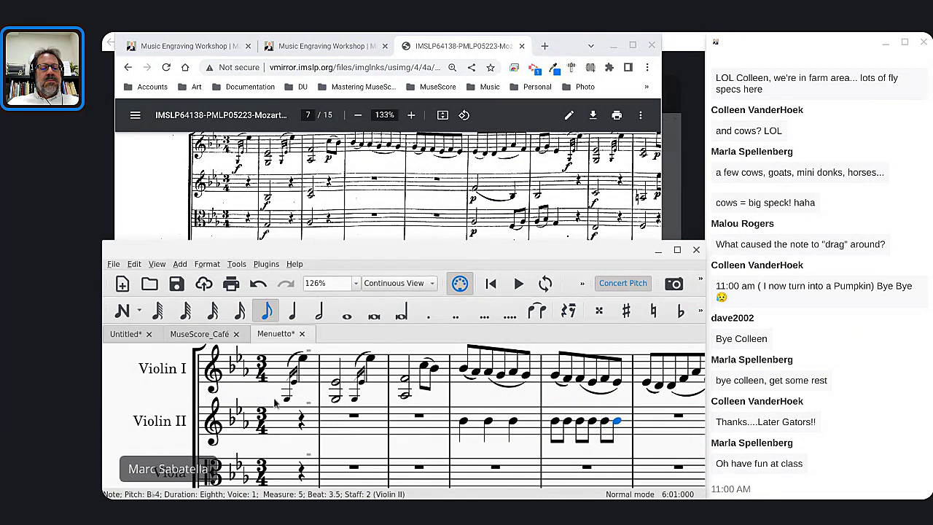
{"action": "scroll", "coordinate": [290, 421], "scroll_direction": "down", "scroll_amount": 2}
{"action": "scroll", "coordinate": [290, 421], "scroll_direction": "down", "scroll_amount": 1}
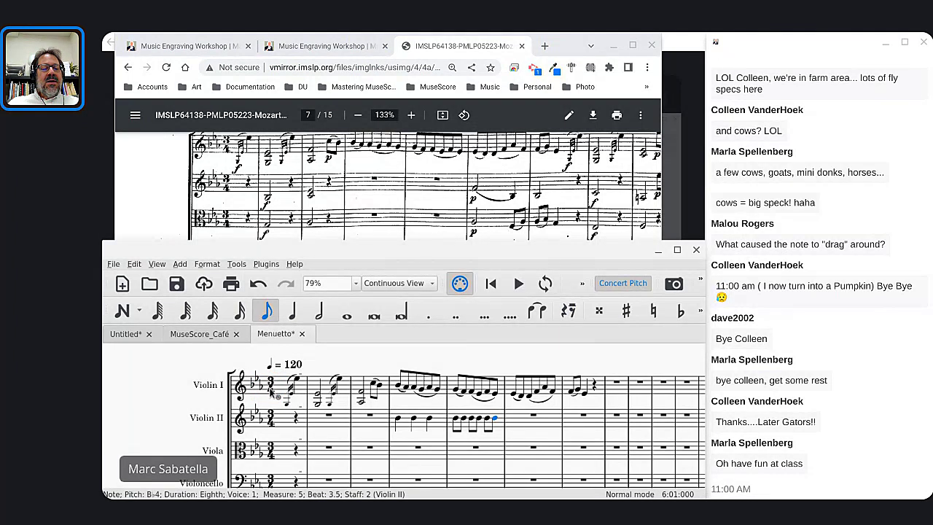
{"action": "left_click", "coordinate": [272, 420]}
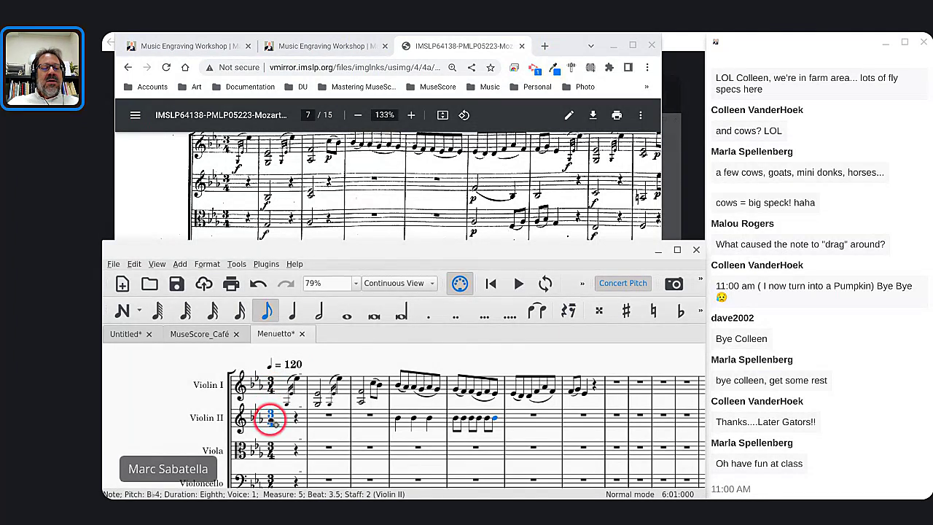
{"action": "key", "text": "Escape"}
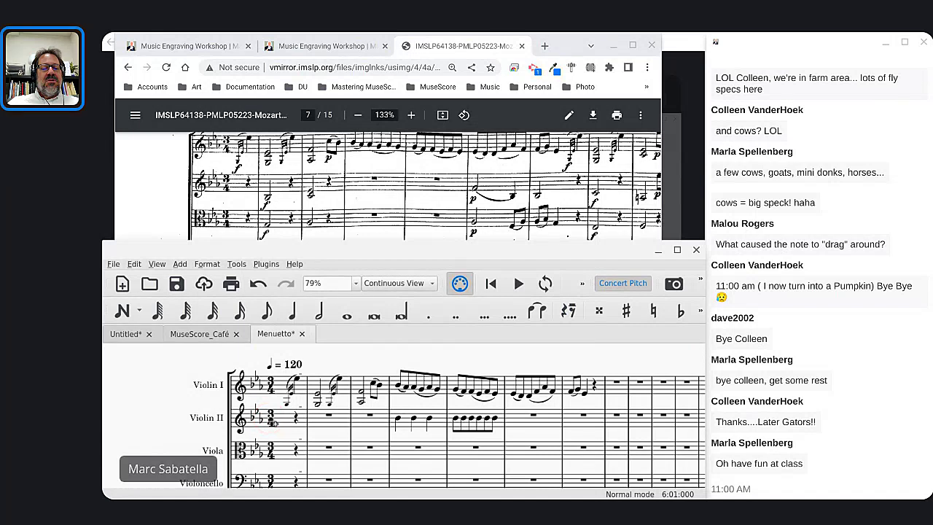
Undo the time signature copy on Violin II and select its measure 5.
{"action": "left_click", "coordinate": [416, 420]}
{"action": "left_click", "coordinate": [461, 425]}
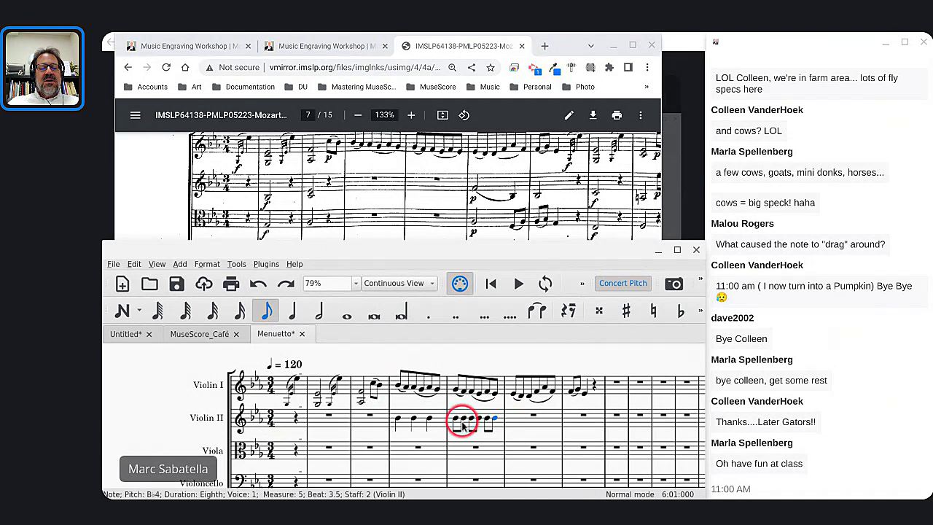
{"action": "left_click", "coordinate": [455, 420], "text": "shift"}
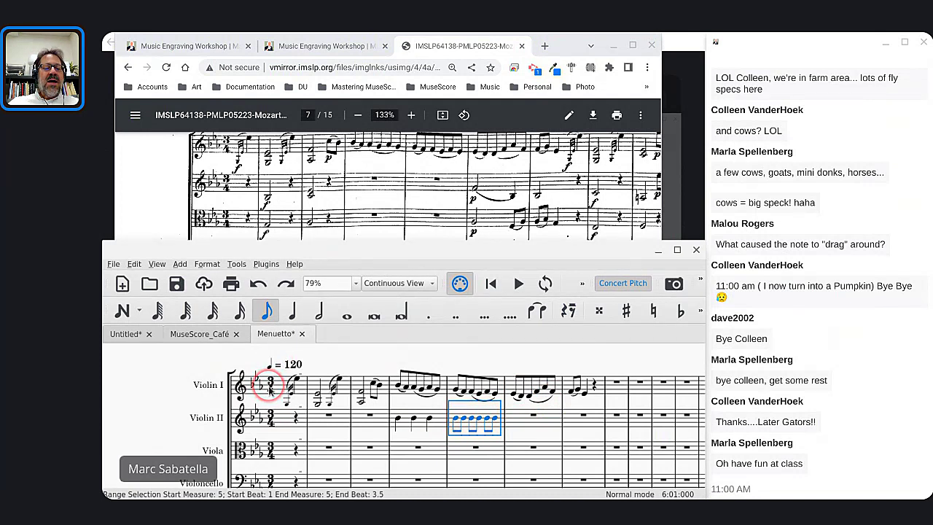
Apply the Violin I 3/4 time signature and its beaming to the Violin II, Viola and Violoncello staves.
{"action": "left_click", "coordinate": [269, 417]}
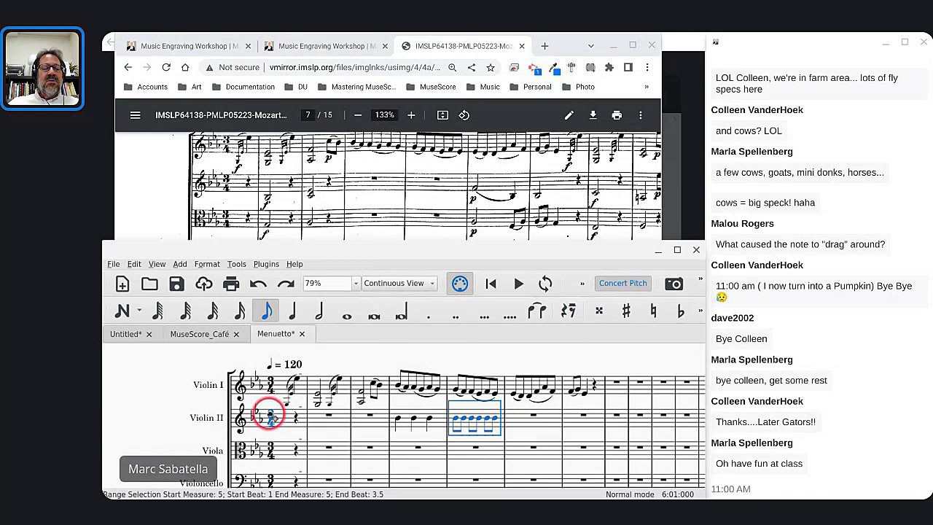
{"action": "key", "text": "Escape"}
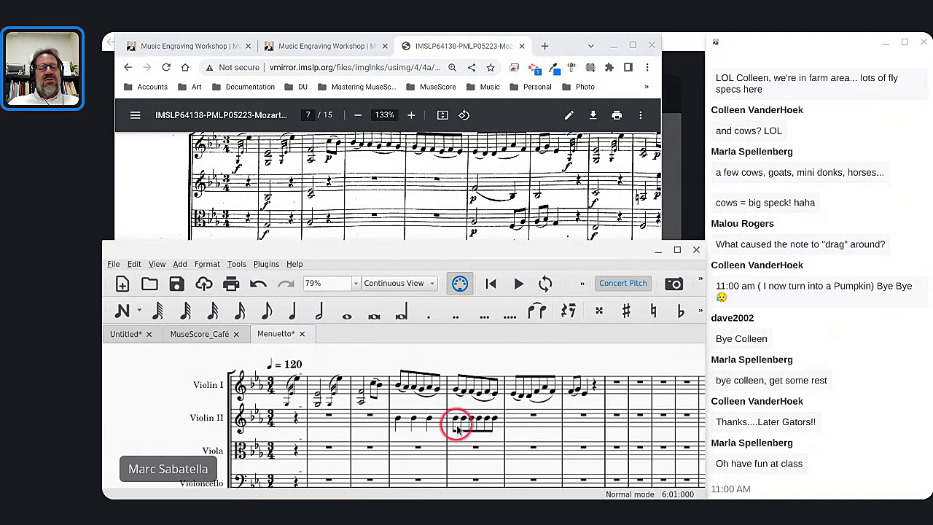
{"action": "scroll", "coordinate": [456, 431], "scroll_direction": "down", "scroll_amount": 2}
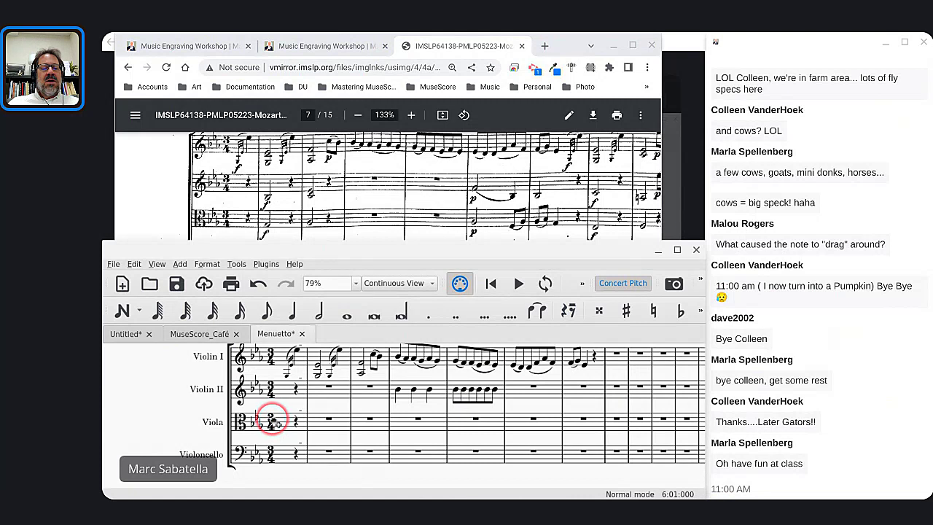
{"action": "left_click", "coordinate": [270, 454]}
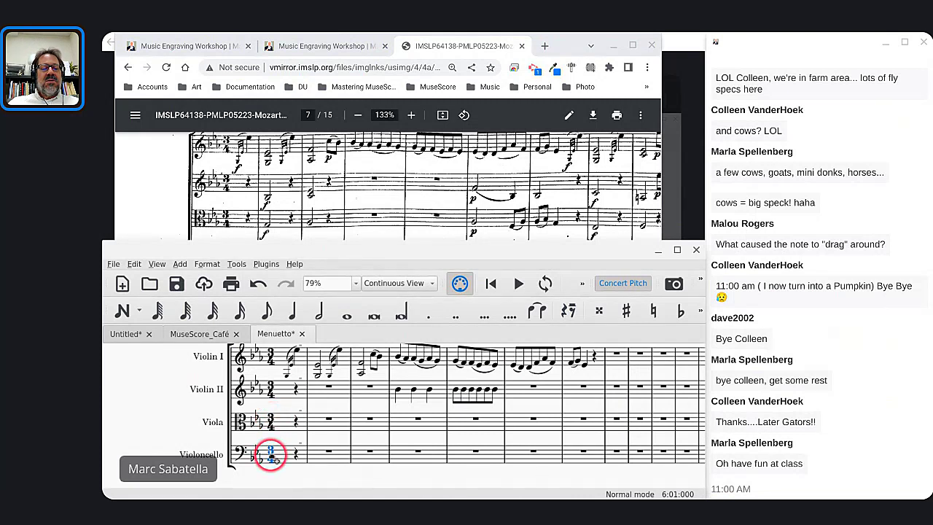
{"action": "key", "text": "Escape"}
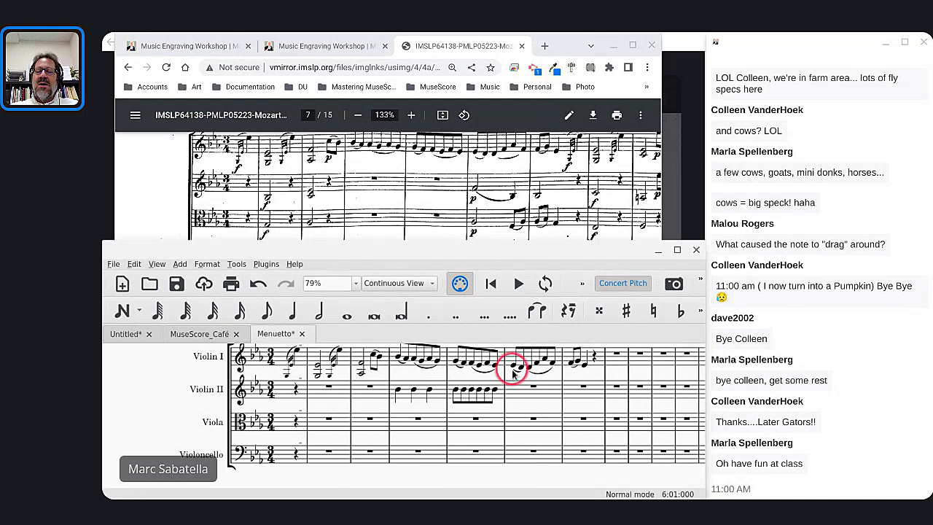
{"action": "scroll", "coordinate": [768, 256], "scroll_direction": "up", "scroll_amount": 2}
{"action": "scroll", "coordinate": [768, 257], "scroll_direction": "up", "scroll_amount": 6}
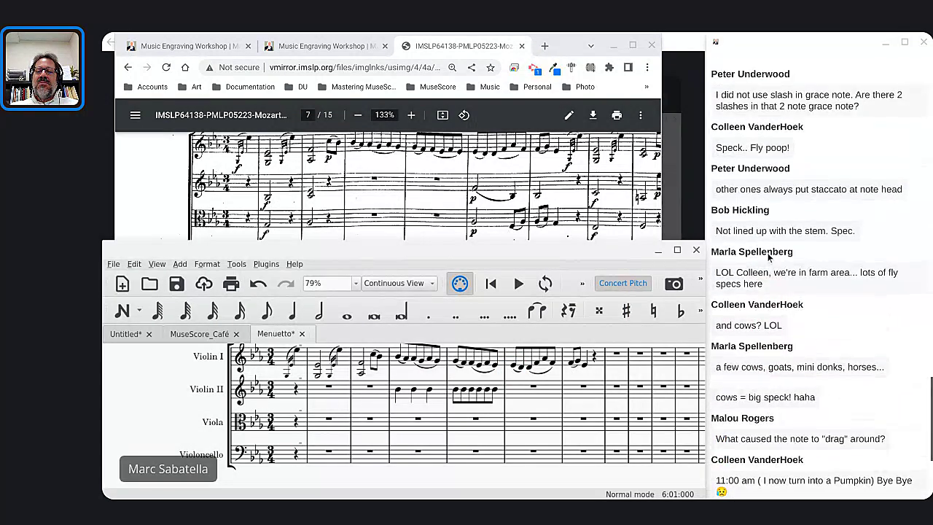
{"action": "scroll", "coordinate": [816, 285], "scroll_direction": "up", "scroll_amount": 6}
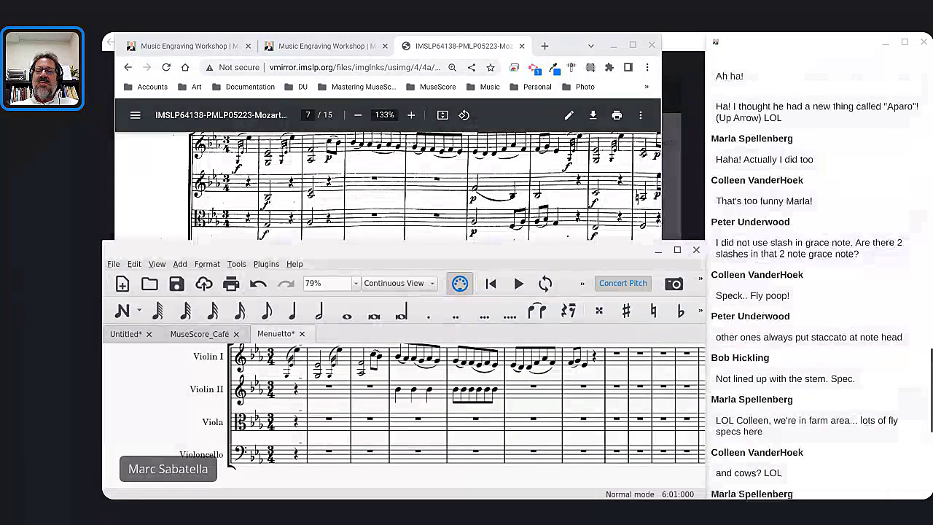
{"action": "scroll", "coordinate": [817, 284], "scroll_direction": "down", "scroll_amount": 14}
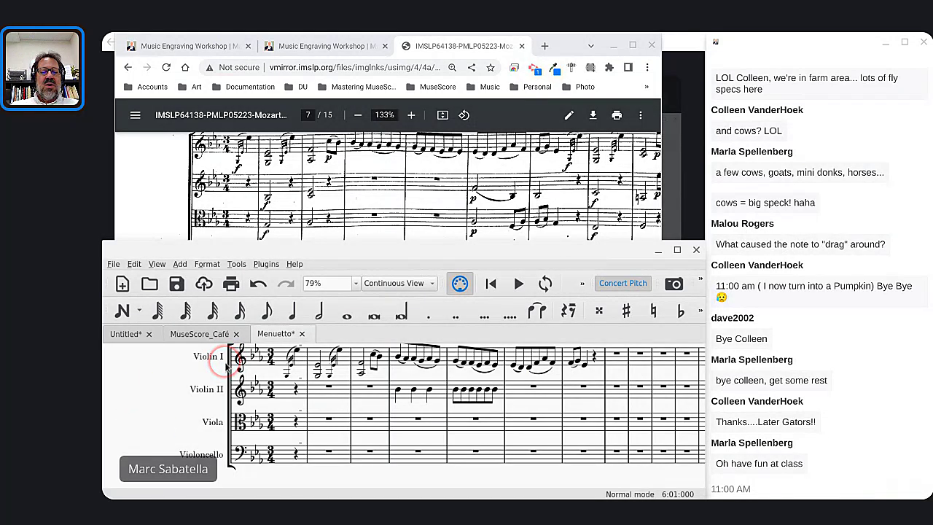
Remove the test notes from measures 4 and 5 of the Violin II staff.
{"action": "scroll", "coordinate": [292, 375], "scroll_direction": "up", "scroll_amount": 1}
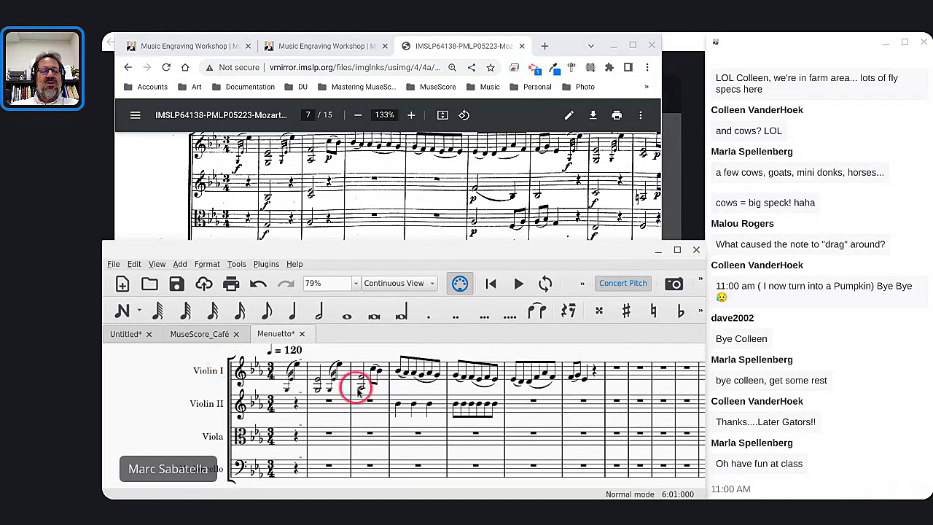
{"action": "left_click", "coordinate": [419, 408]}
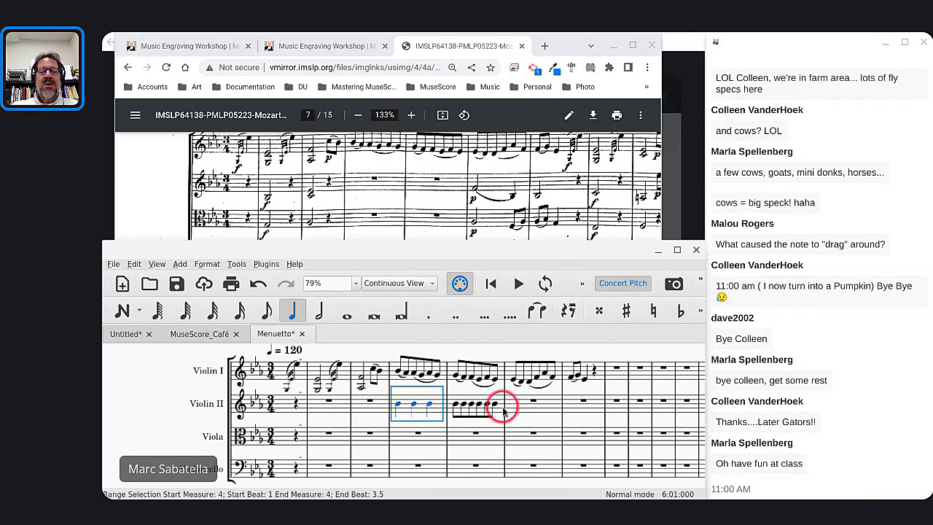
{"action": "key", "text": "ctrl+z"}
{"action": "key", "text": "ctrl+z"}
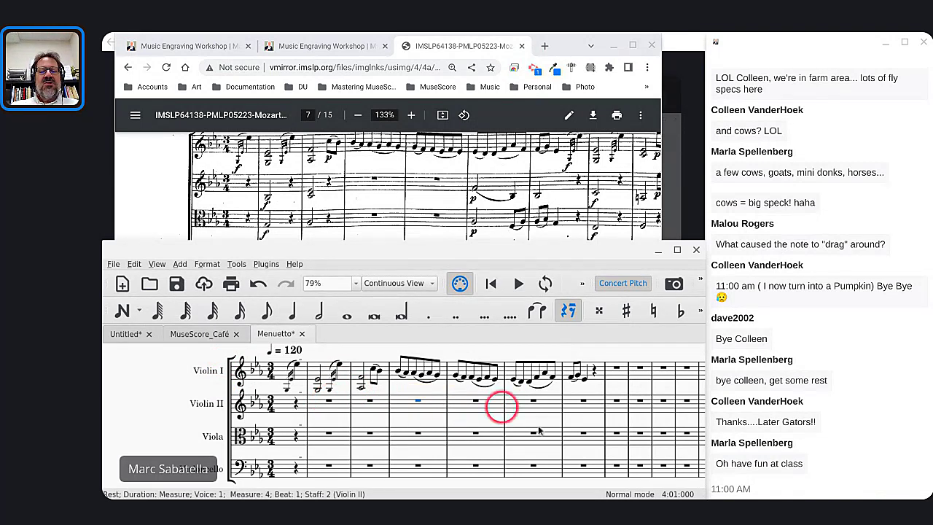
Examine the dynamics in the opening measures of the Menuetto in the source PDF.
{"action": "scroll", "coordinate": [560, 435], "scroll_direction": "up", "scroll_amount": 1}
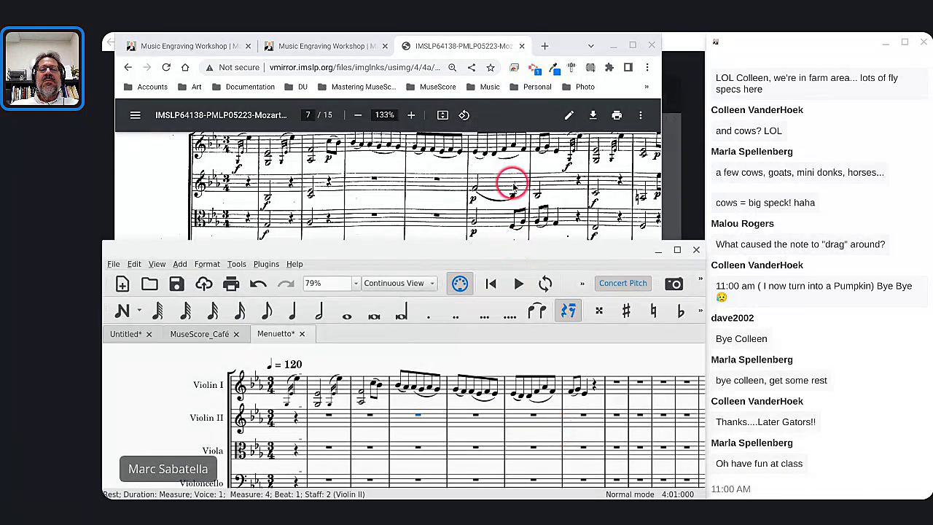
{"action": "scroll", "coordinate": [510, 186], "scroll_direction": "up", "scroll_amount": 2}
{"action": "scroll", "coordinate": [513, 187], "scroll_direction": "up", "scroll_amount": 1}
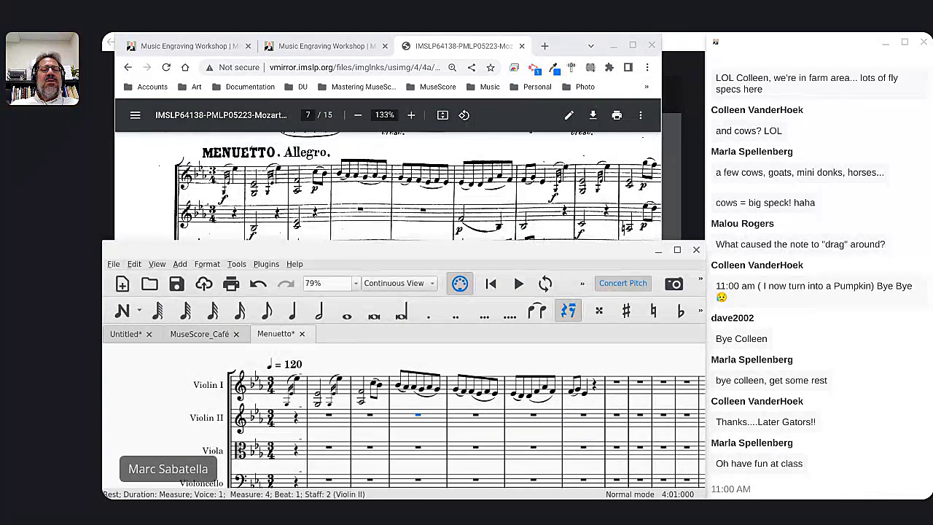
{"action": "scroll", "coordinate": [505, 175], "scroll_direction": "right", "scroll_amount": 3}
{"action": "left_click", "coordinate": [505, 174]}
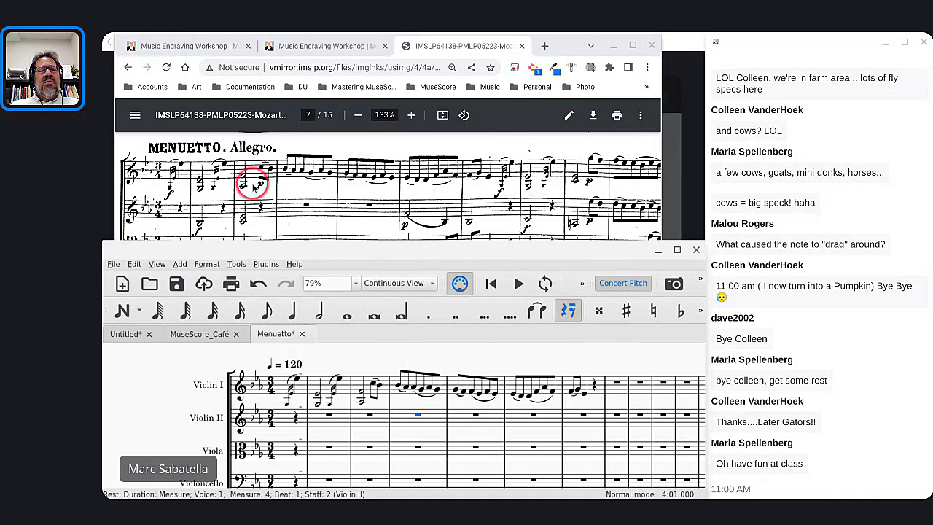
{"action": "scroll", "coordinate": [251, 186], "scroll_direction": "left", "scroll_amount": 1}
{"action": "scroll", "coordinate": [255, 188], "scroll_direction": "left", "scroll_amount": 3}
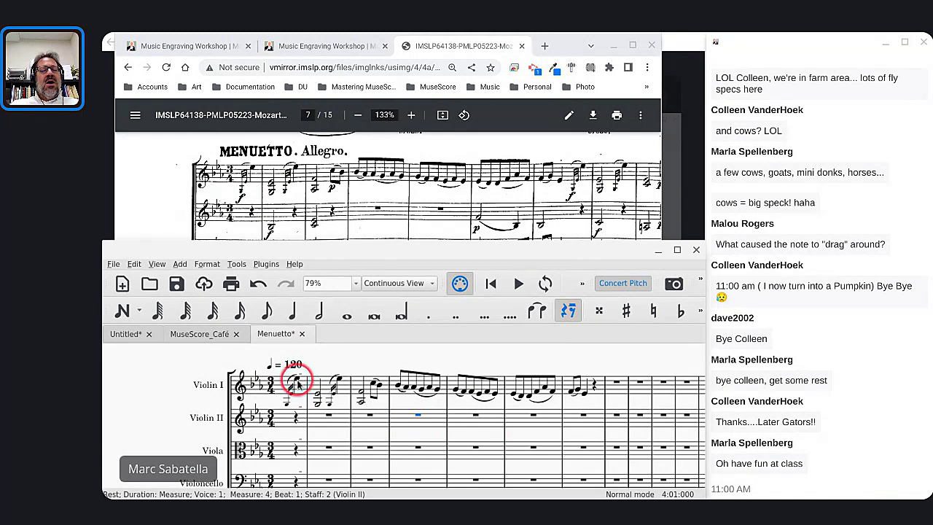
Add a forte (f) dynamic at the first grace note of Violin I in measure 1.
{"action": "left_click", "coordinate": [287, 407]}
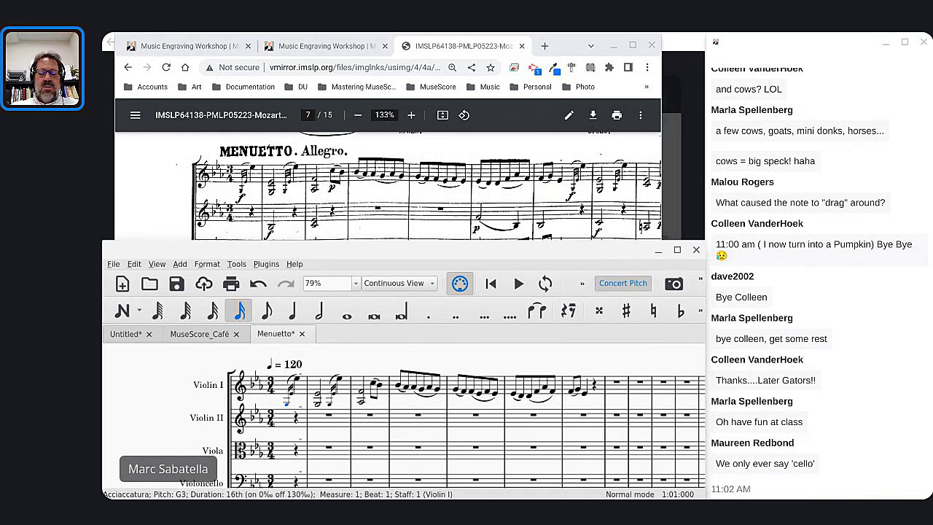
{"action": "key", "text": "F9"}
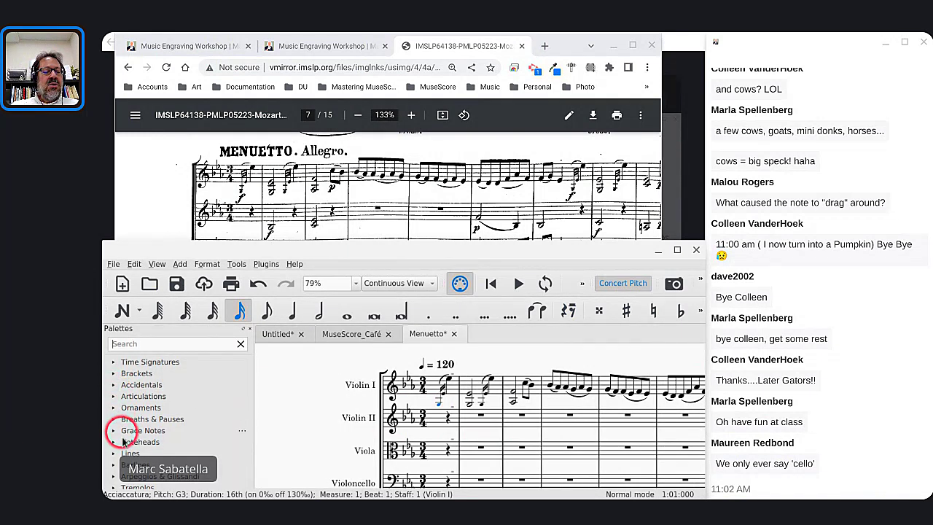
{"action": "scroll", "coordinate": [122, 442], "scroll_direction": "down", "scroll_amount": 2}
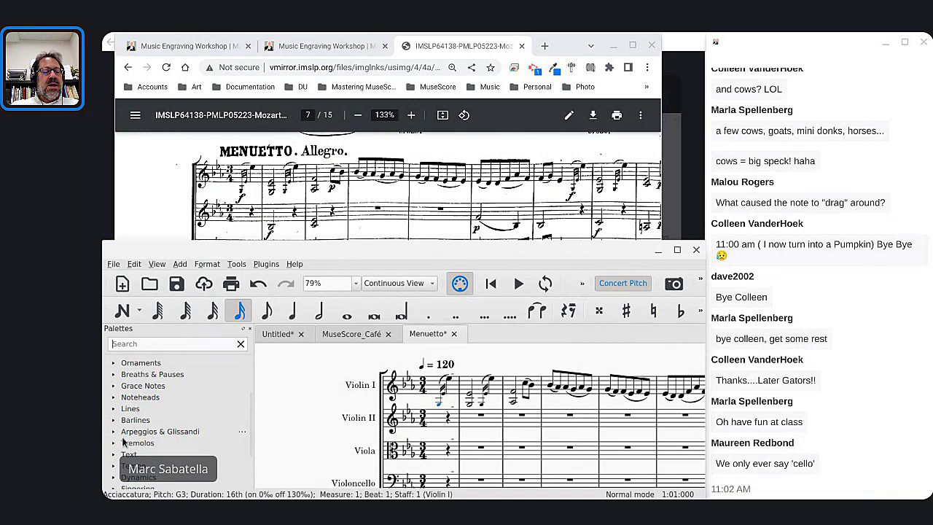
{"action": "left_click", "coordinate": [114, 476]}
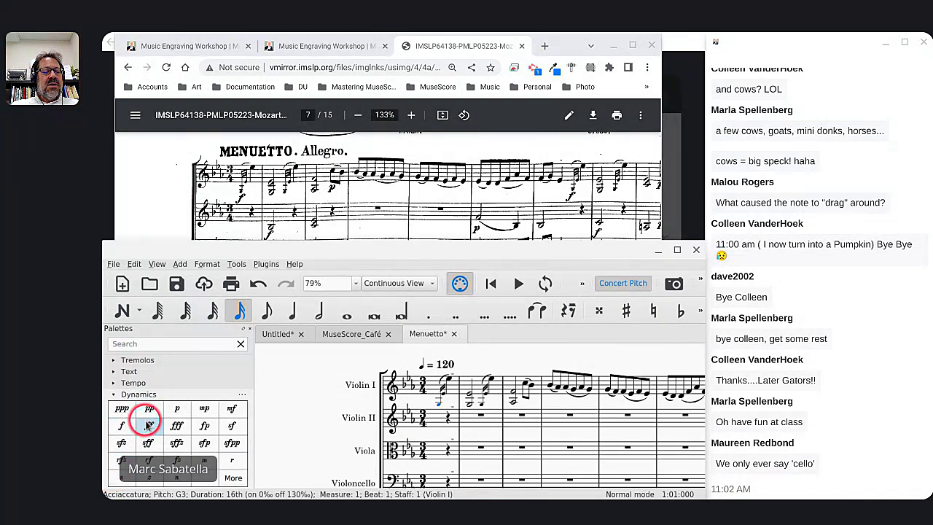
{"action": "left_click", "coordinate": [122, 433]}
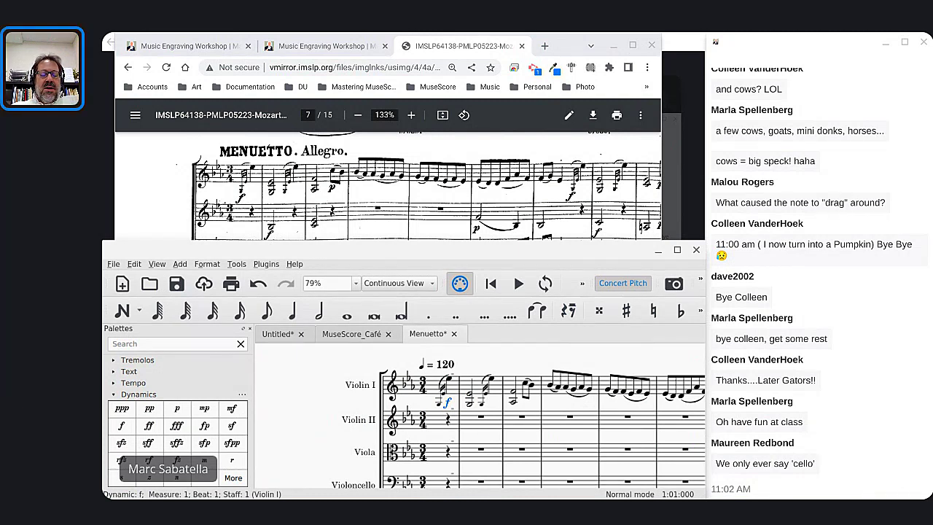
{"action": "key", "text": "ctrl"}
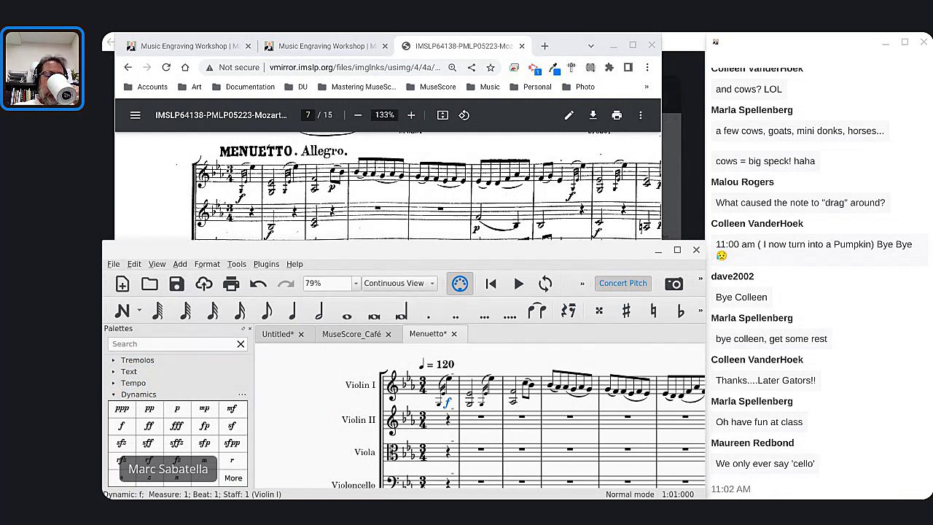
{"action": "key", "text": "ctrl"}
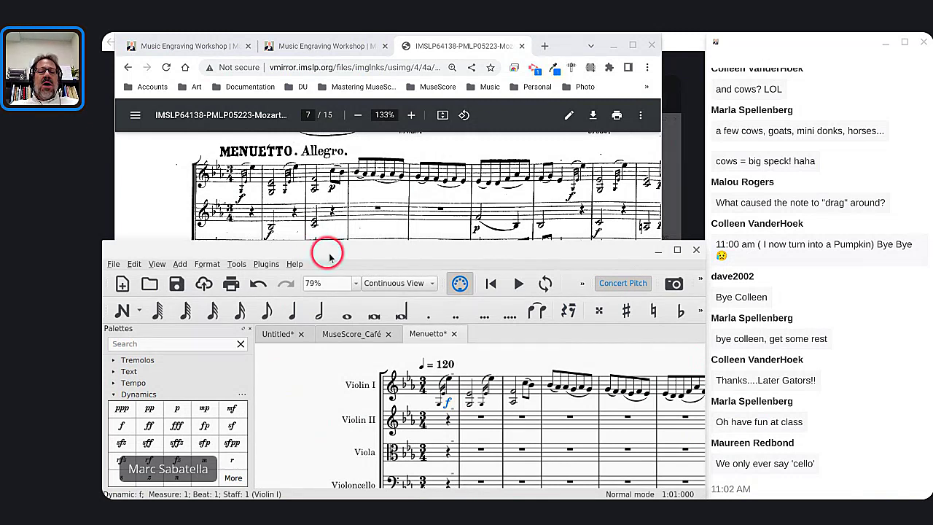
{"action": "scroll", "coordinate": [326, 421], "scroll_direction": "down", "scroll_amount": 1}
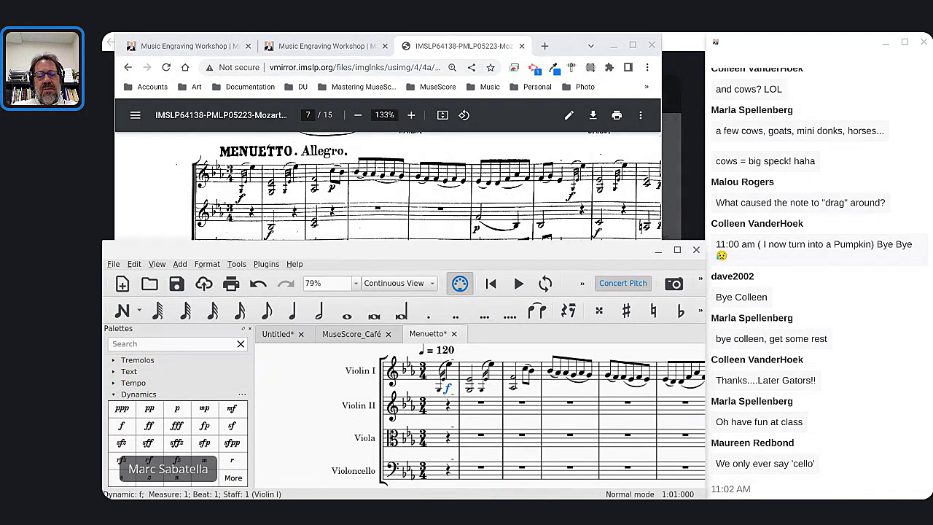
{"action": "left_click", "coordinate": [447, 383]}
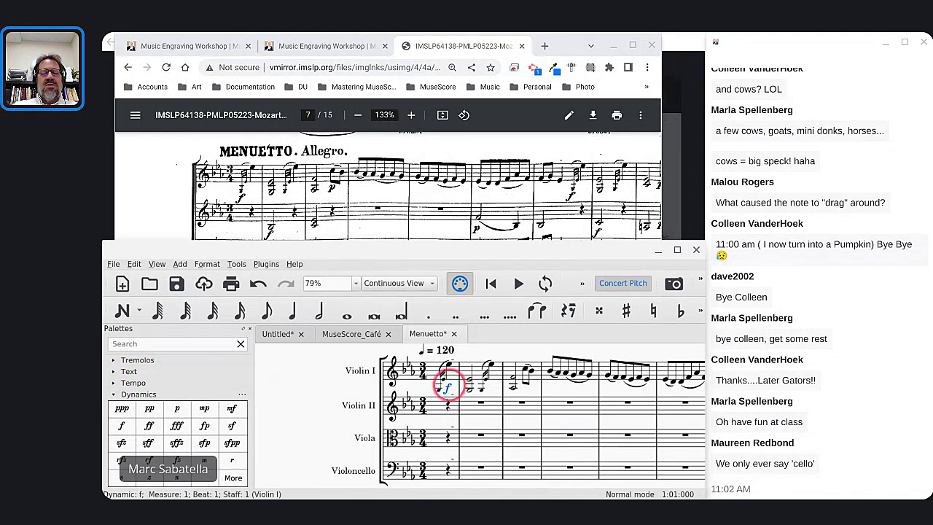
{"action": "left_click", "coordinate": [498, 306]}
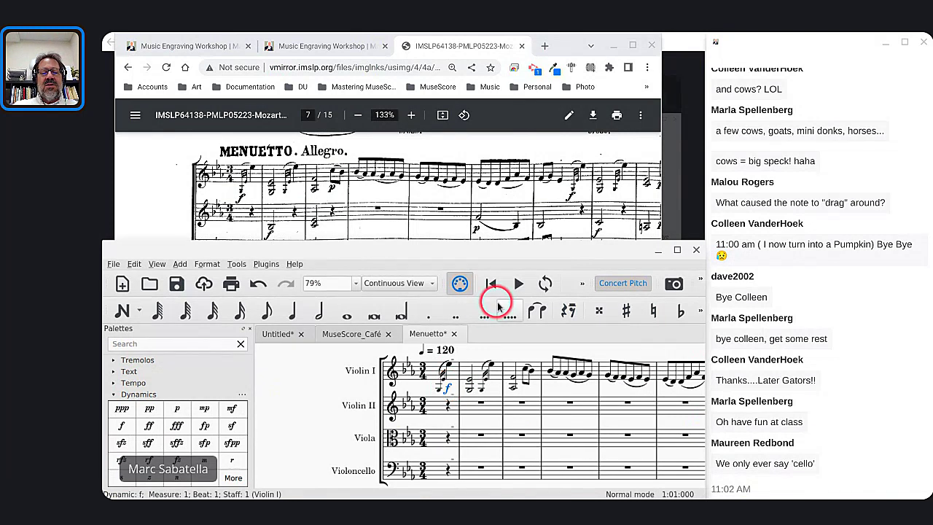
Reset the forte in measure 1 of Violin I to its default position and nudge it left under the first grace note.
{"action": "key", "text": "ctrl+r"}
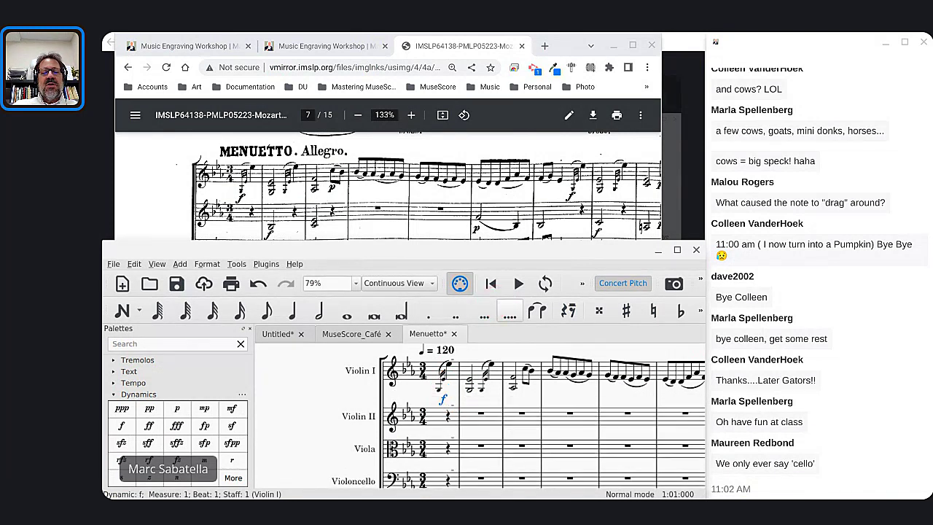
{"action": "key", "text": "ctrl+Left"}
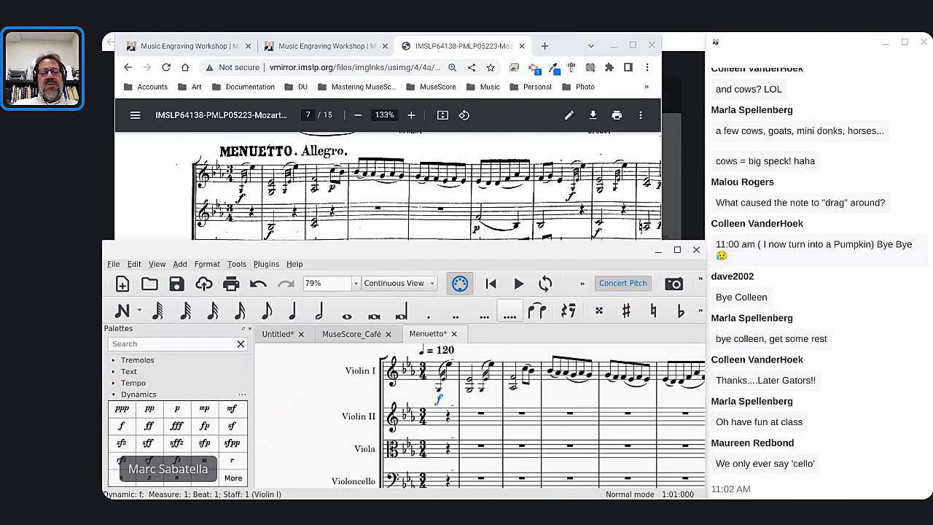
{"action": "left_click", "coordinate": [438, 394]}
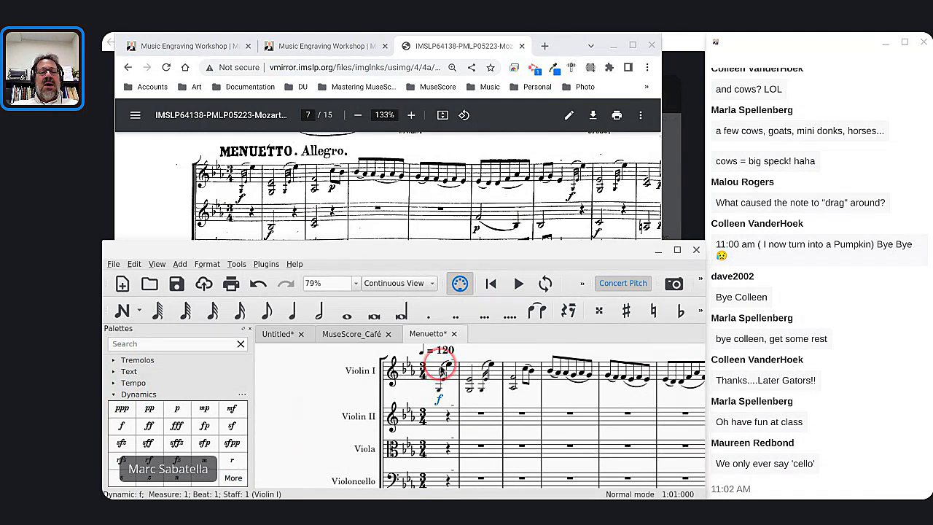
Switch the score to Page View and inspect the slashed grace notes in measure 1 of Violin I.
{"action": "scroll", "coordinate": [441, 371], "scroll_direction": "up", "scroll_amount": 8, "text": "ctrl"}
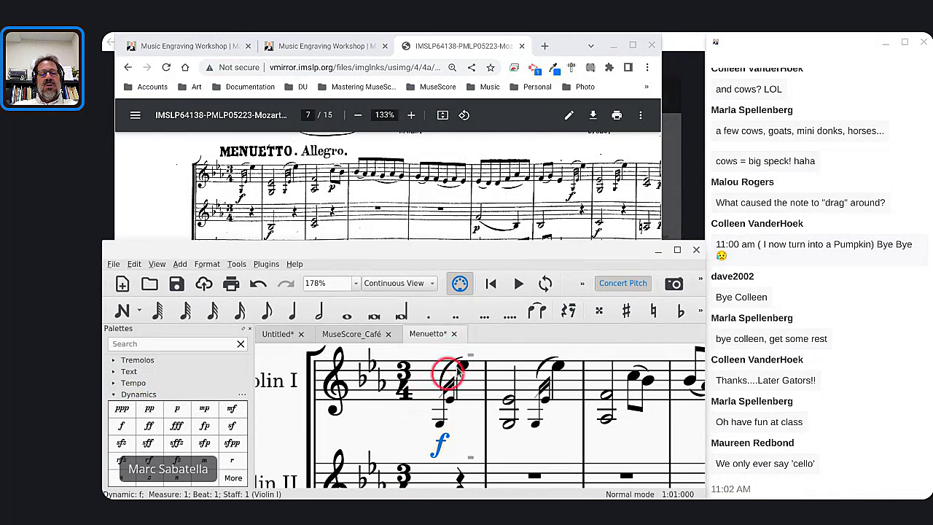
{"action": "left_click", "coordinate": [400, 284]}
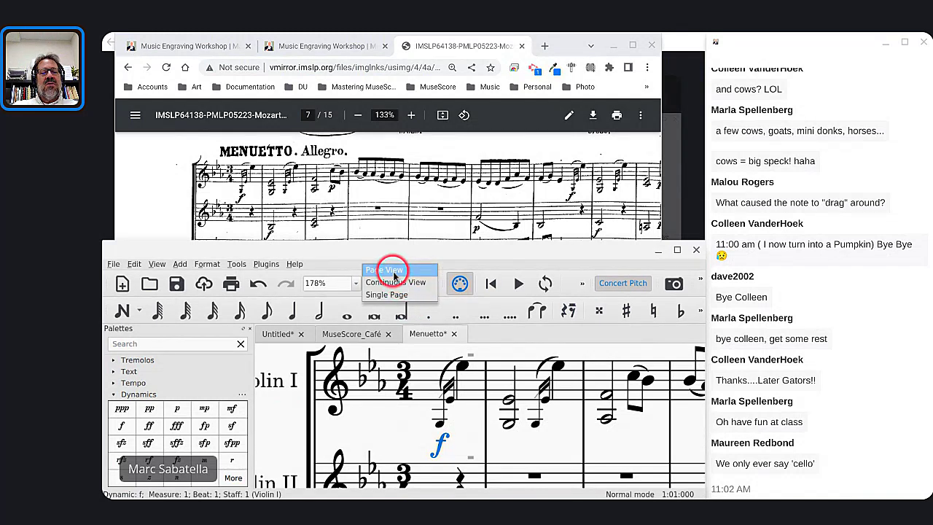
{"action": "left_click", "coordinate": [394, 272]}
{"action": "scroll", "coordinate": [412, 379], "scroll_direction": "down", "scroll_amount": 3}
{"action": "scroll", "coordinate": [412, 382], "scroll_direction": "down", "scroll_amount": 1}
{"action": "scroll", "coordinate": [422, 386], "scroll_direction": "right", "scroll_amount": 3}
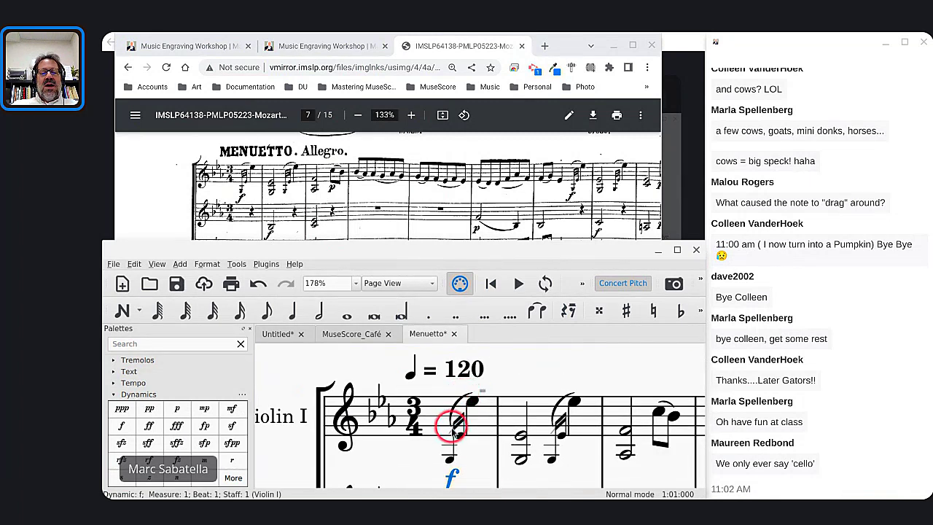
{"action": "left_click", "coordinate": [453, 428]}
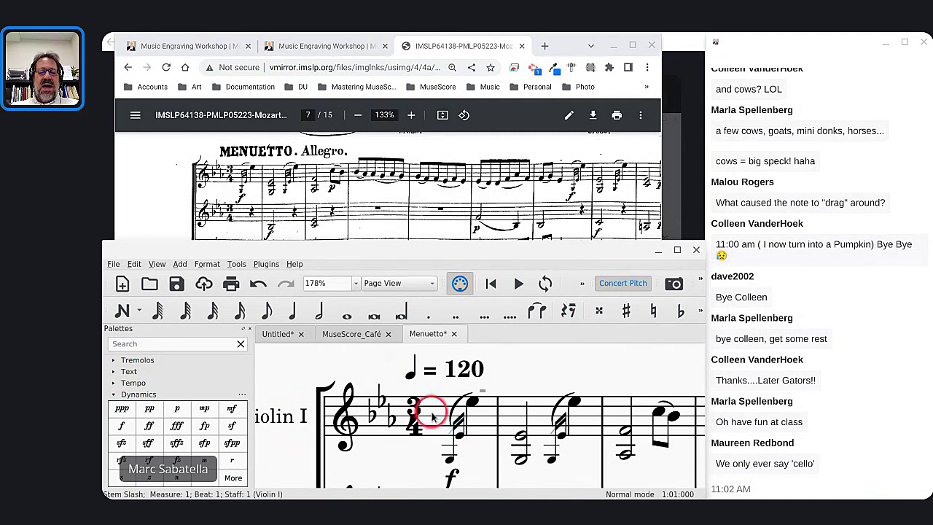
Add a piano (p) dynamic at the first eighth note on beat 3 of measure 3 in Violin I.
{"action": "scroll", "coordinate": [431, 416], "scroll_direction": "down", "scroll_amount": 1}
{"action": "scroll", "coordinate": [432, 416], "scroll_direction": "down", "scroll_amount": 5}
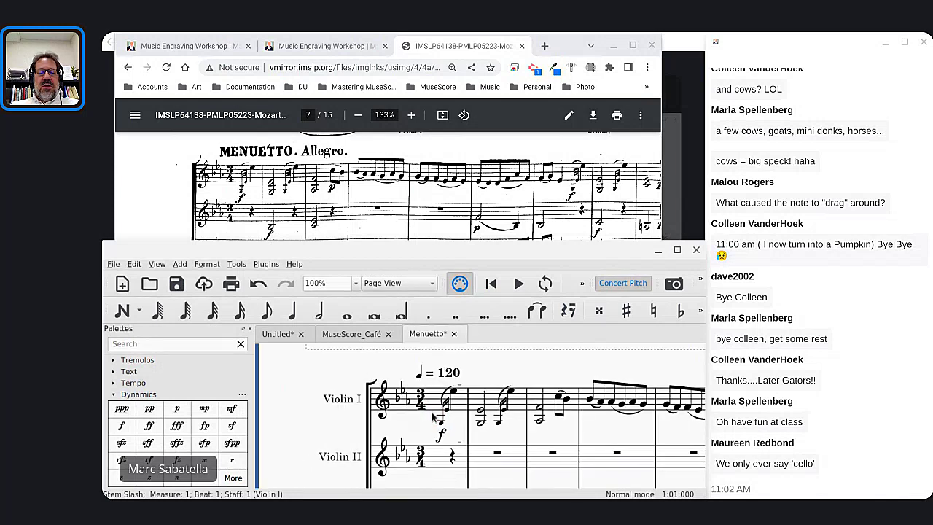
{"action": "scroll", "coordinate": [480, 416], "scroll_direction": "right", "scroll_amount": 2}
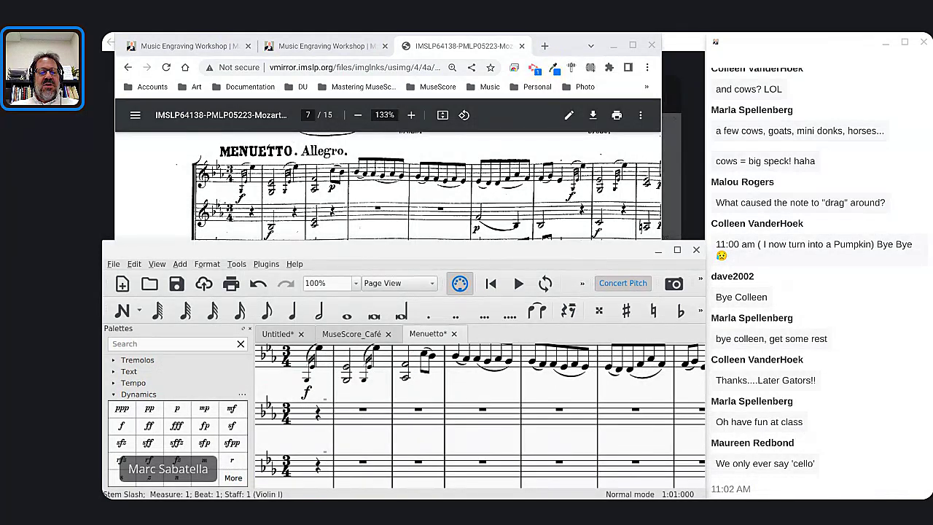
{"action": "scroll", "coordinate": [403, 398], "scroll_direction": "up", "scroll_amount": 1}
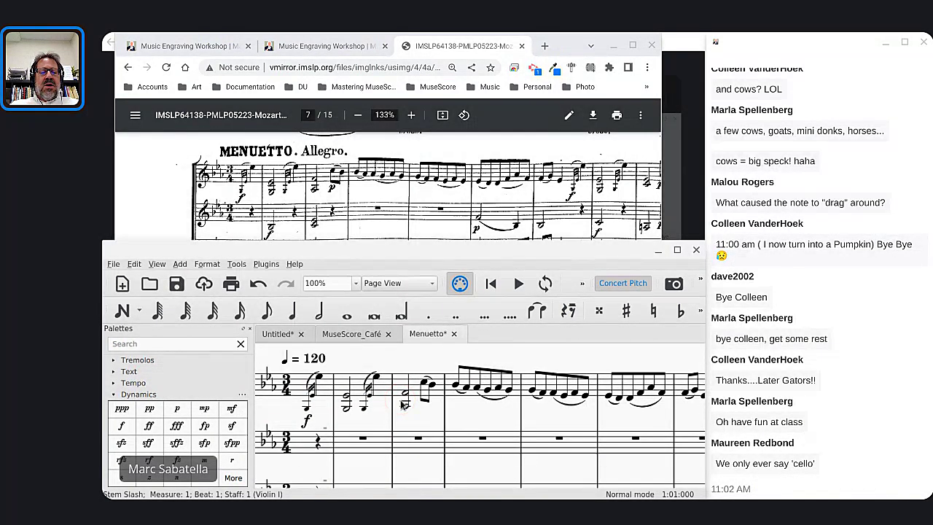
{"action": "scroll", "coordinate": [402, 405], "scroll_direction": "down", "scroll_amount": 2}
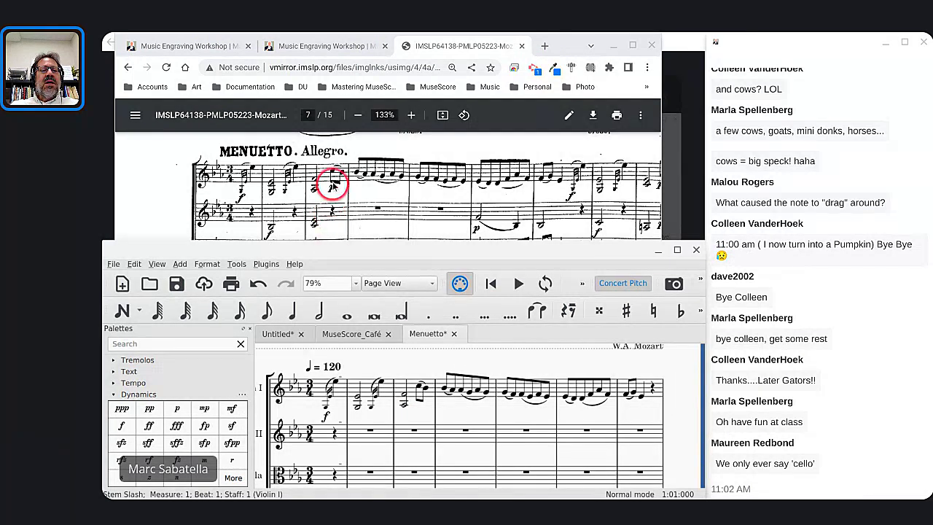
{"action": "left_click", "coordinate": [419, 388]}
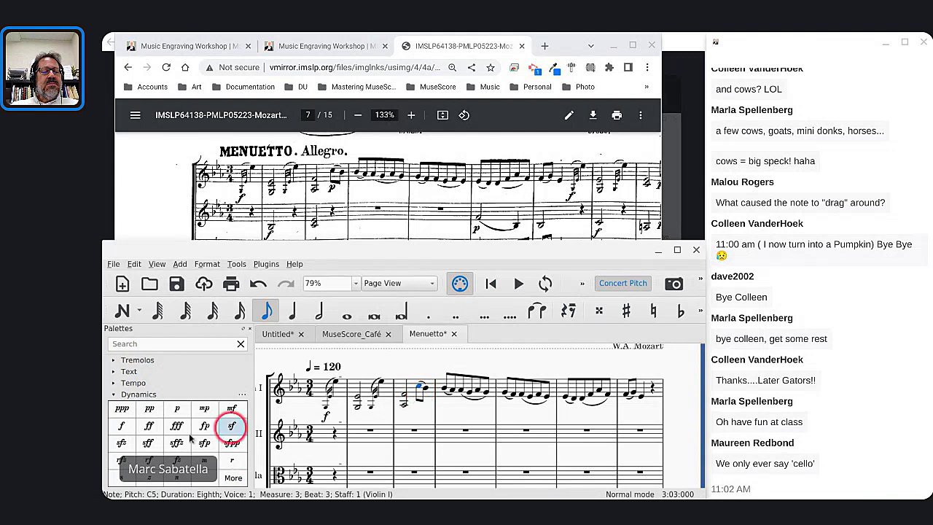
{"action": "left_click", "coordinate": [176, 412]}
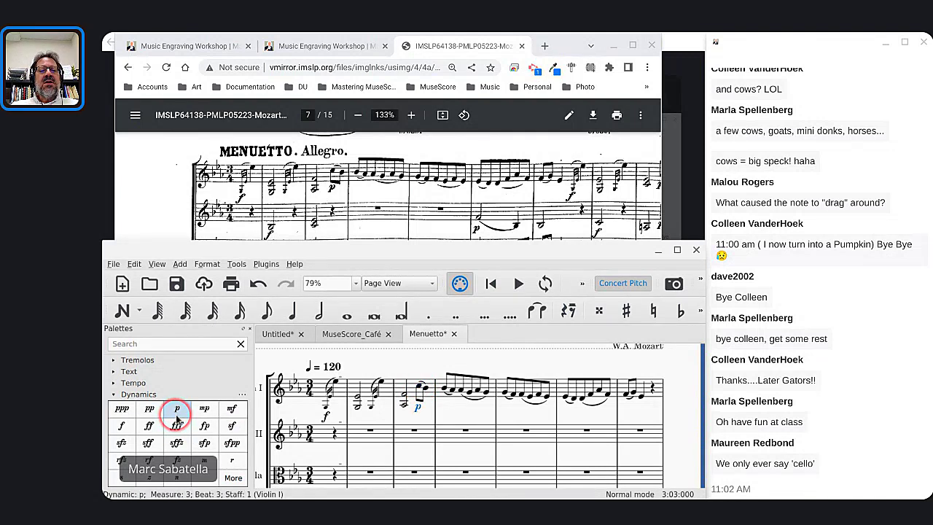
Copy the Violin I opening, from the grace-note pickup through measure 3, to beat 3 of measure 7, matching the source PDF.
{"action": "scroll", "coordinate": [420, 238], "scroll_direction": "down", "scroll_amount": 5}
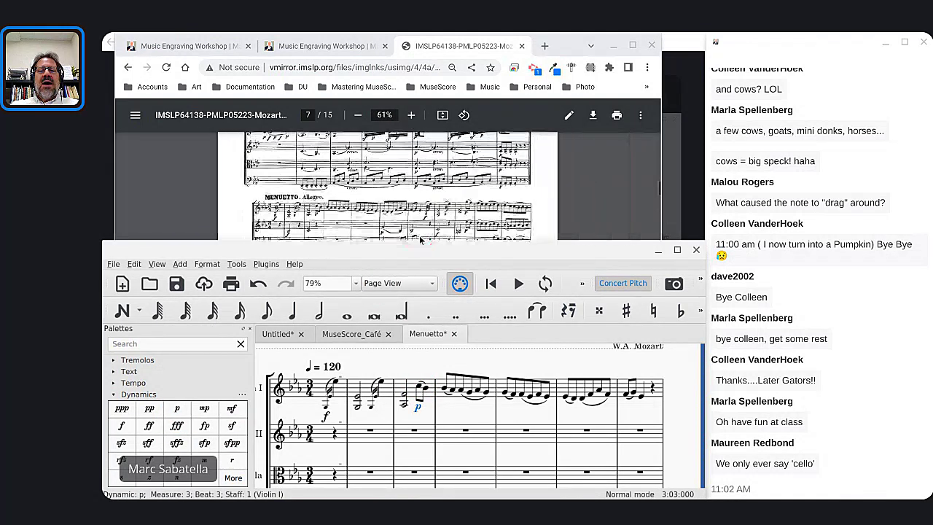
{"action": "scroll", "coordinate": [421, 239], "scroll_direction": "up", "scroll_amount": 4}
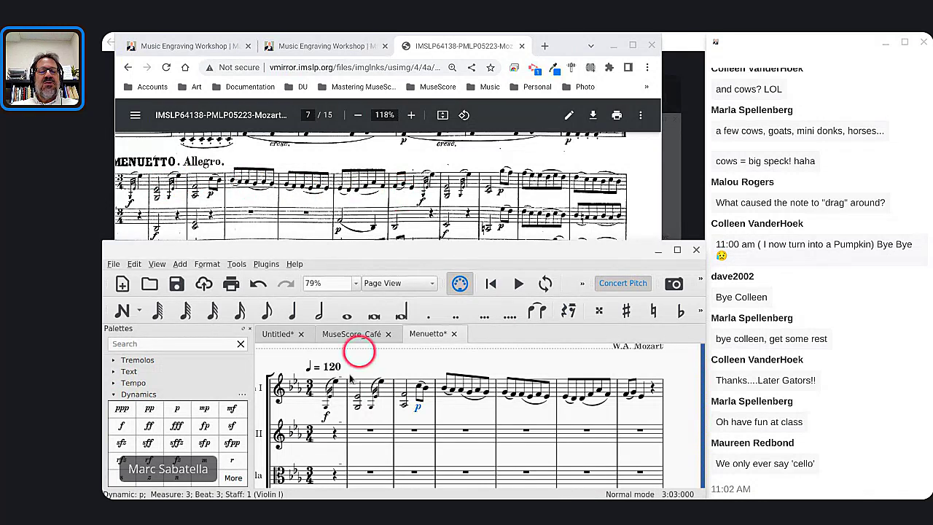
{"action": "left_click", "coordinate": [325, 409]}
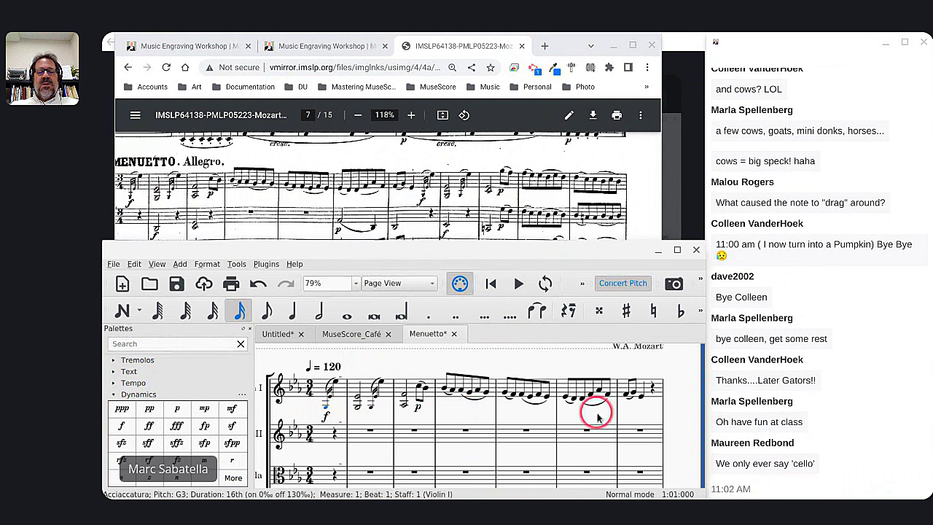
{"action": "left_click_drag", "start_coordinate": [597, 417], "coordinate": [381, 287]}
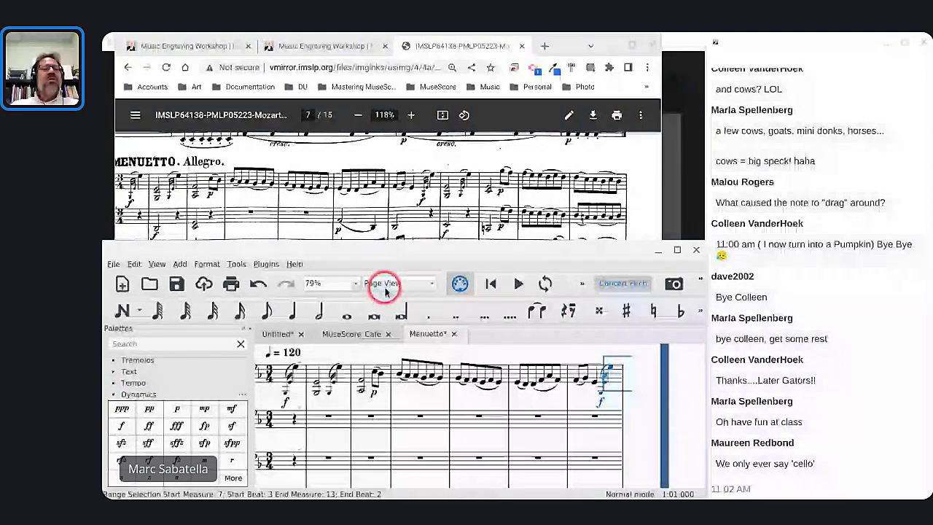
{"action": "left_click", "coordinate": [372, 189]}
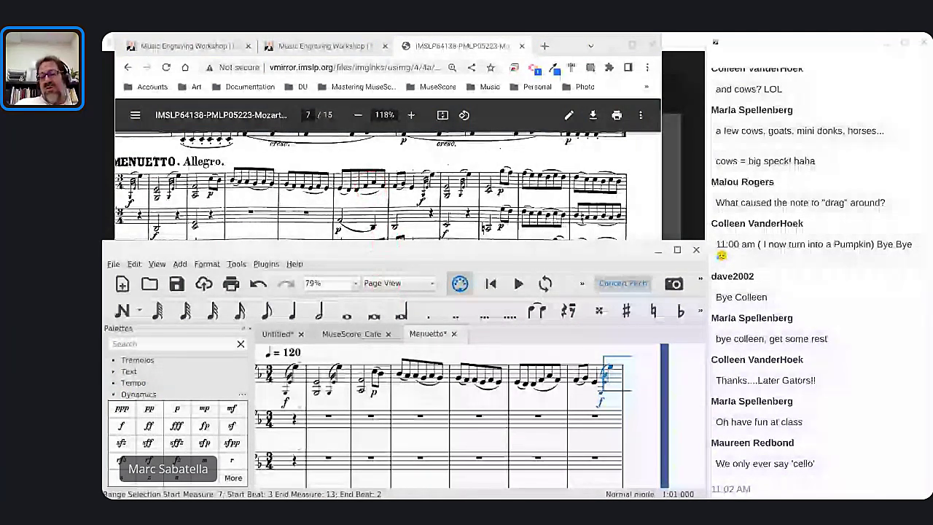
{"action": "left_click", "coordinate": [431, 363]}
{"action": "left_click", "coordinate": [295, 210]}
Set the page size to Letter / ANSI A and the staff space to 1.500 mm in the page settings.
{"action": "left_click", "coordinate": [205, 264]}
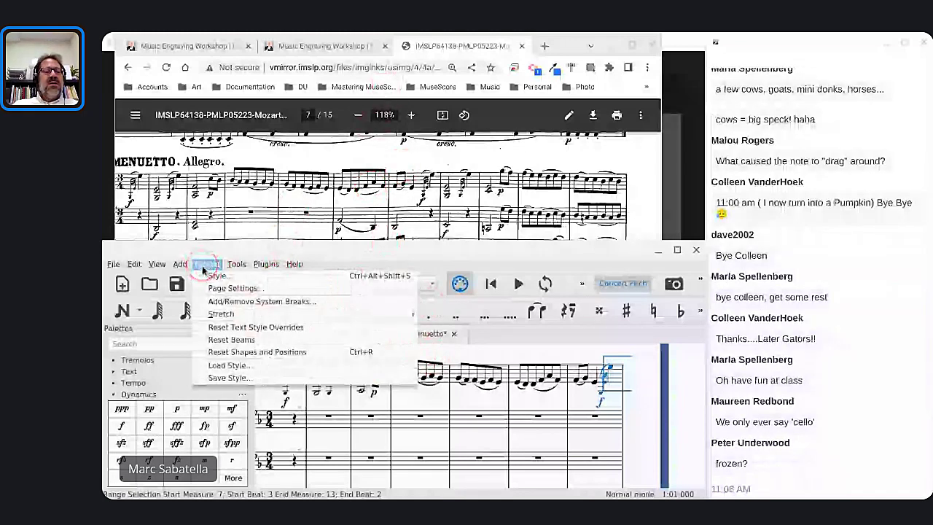
{"action": "left_click", "coordinate": [216, 290]}
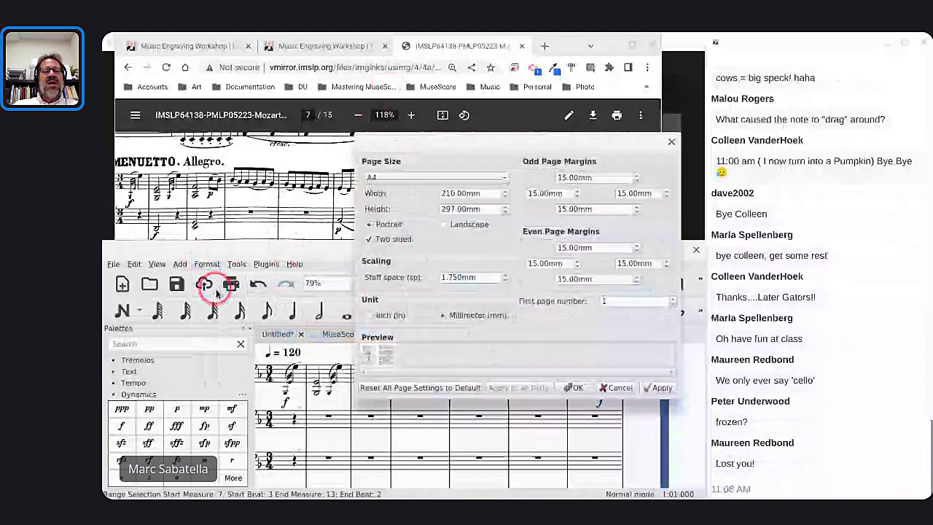
{"action": "left_click", "coordinate": [434, 177]}
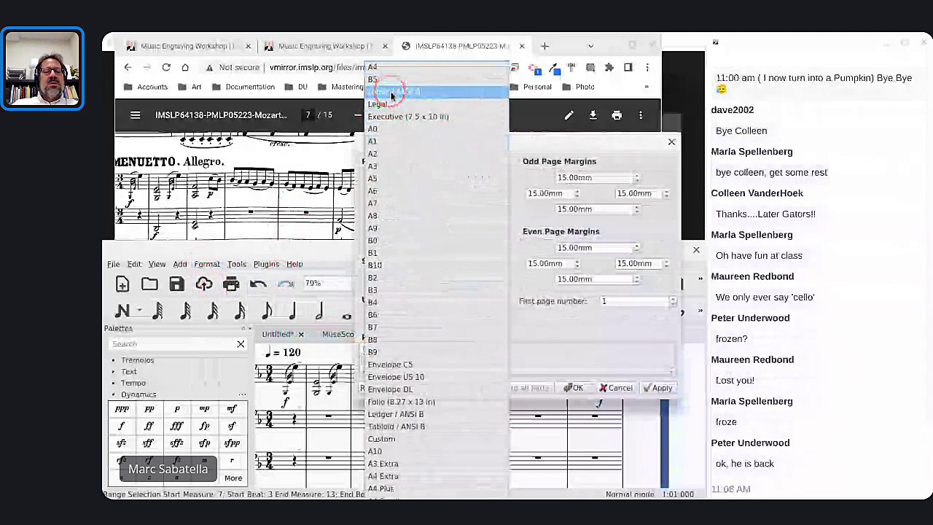
{"action": "left_click", "coordinate": [388, 92]}
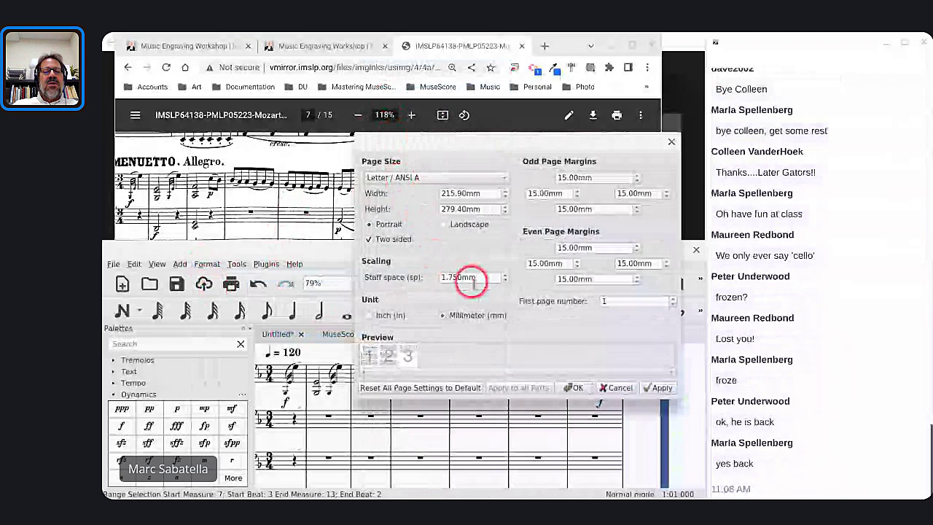
{"action": "key", "text": "Left"}
{"action": "key", "text": "Left"}
{"action": "key", "text": "Left"}
{"action": "key", "text": "shift+Left"}
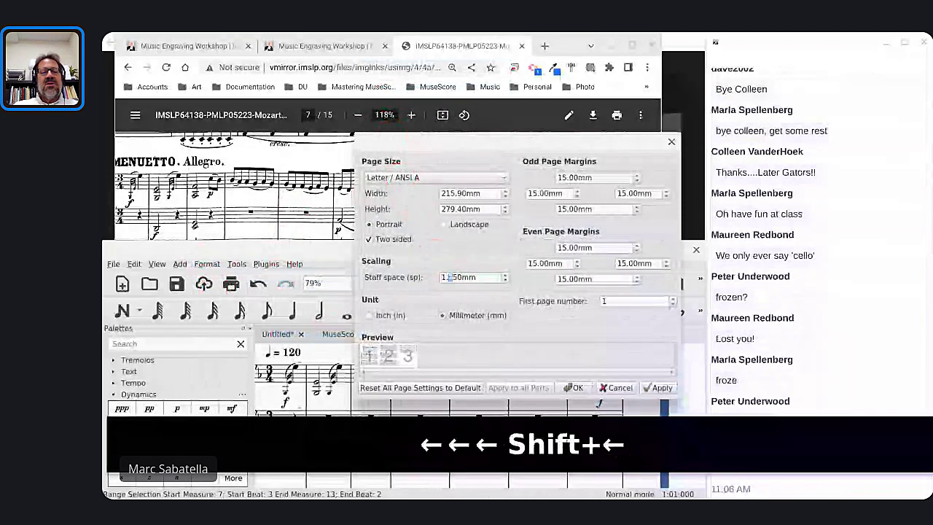
{"action": "key", "text": "BackSpace"}
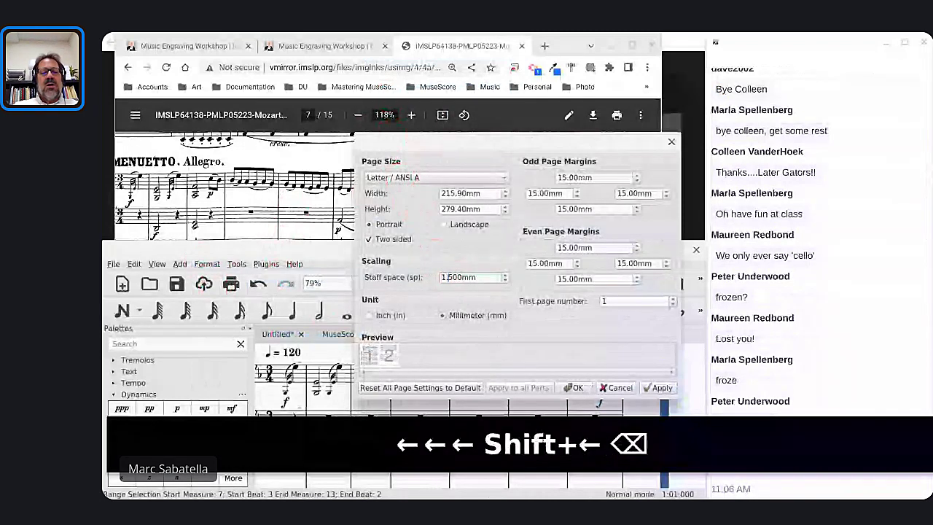
{"action": "left_click", "coordinate": [574, 389]}
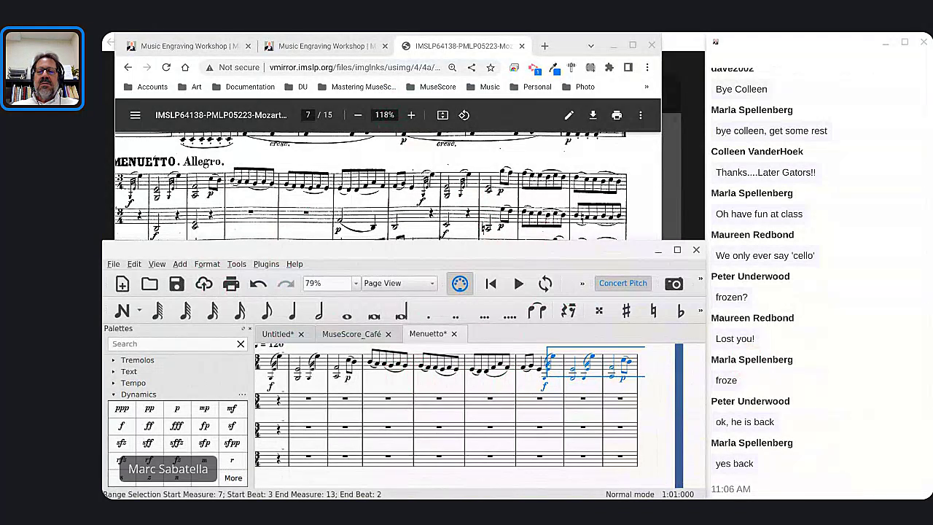
Inspect the forte and the pickup slur in measure 1 of Violin I and clear the selection.
{"action": "left_click", "coordinate": [817, 242]}
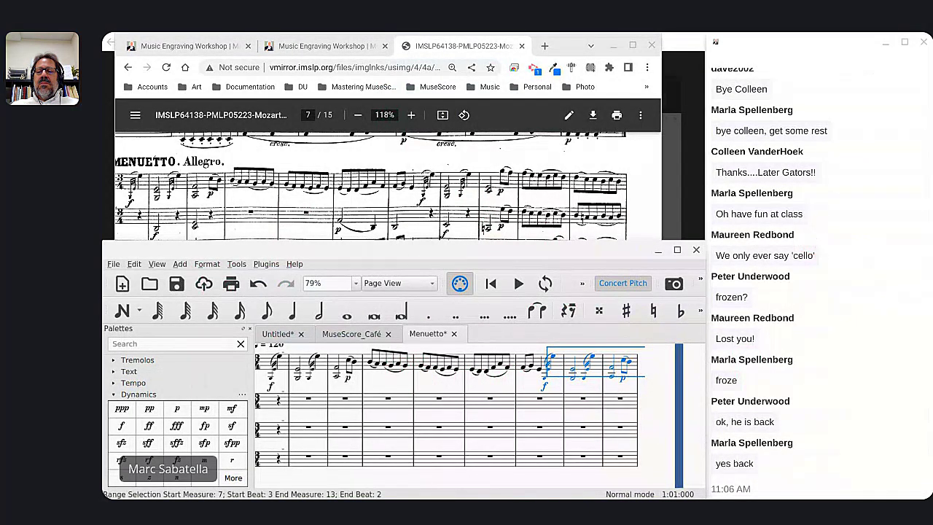
{"action": "left_click", "coordinate": [380, 379]}
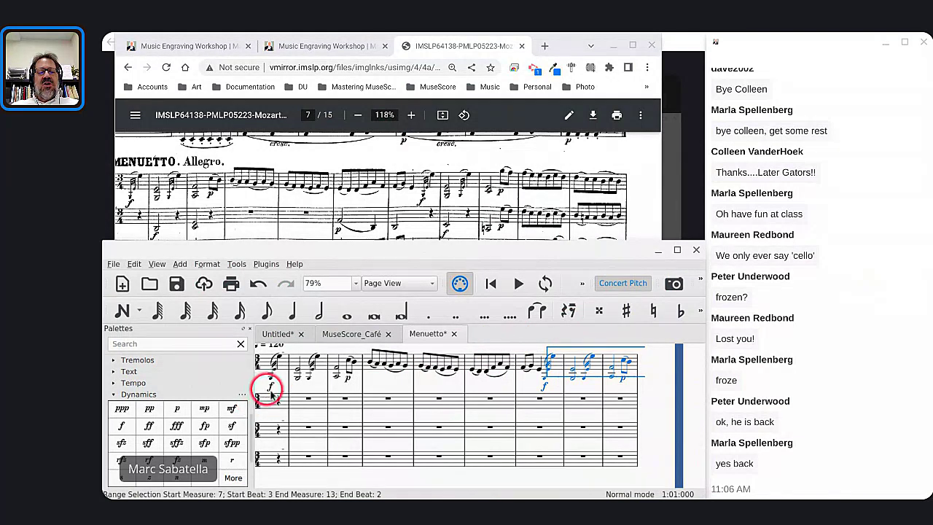
{"action": "mouse_move", "coordinate": [269, 392]}
{"action": "left_mouse_down"}
{"action": "mouse_move", "coordinate": [277, 358]}
{"action": "mouse_move", "coordinate": [271, 392]}
{"action": "left_mouse_up"}
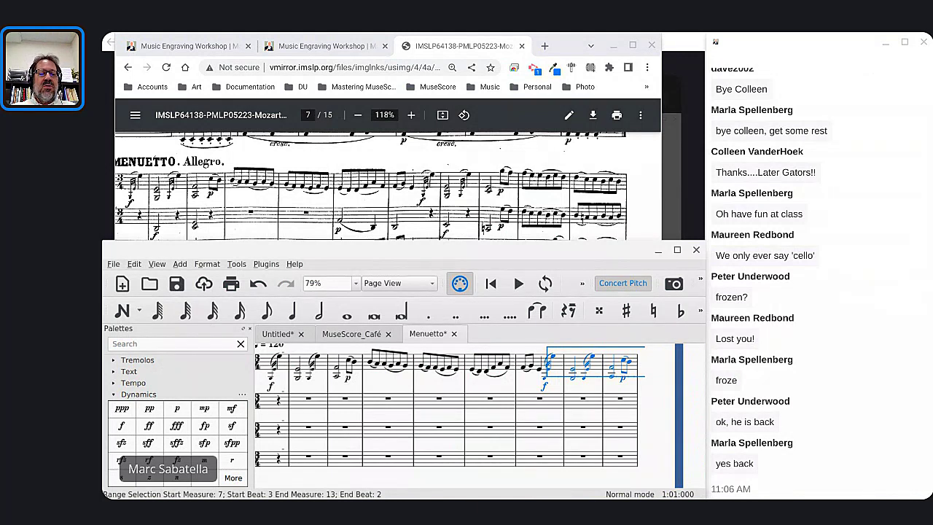
{"action": "left_click", "coordinate": [269, 388]}
{"action": "left_click_drag", "start_coordinate": [271, 391], "coordinate": [274, 357]}
{"action": "left_click", "coordinate": [274, 358]}
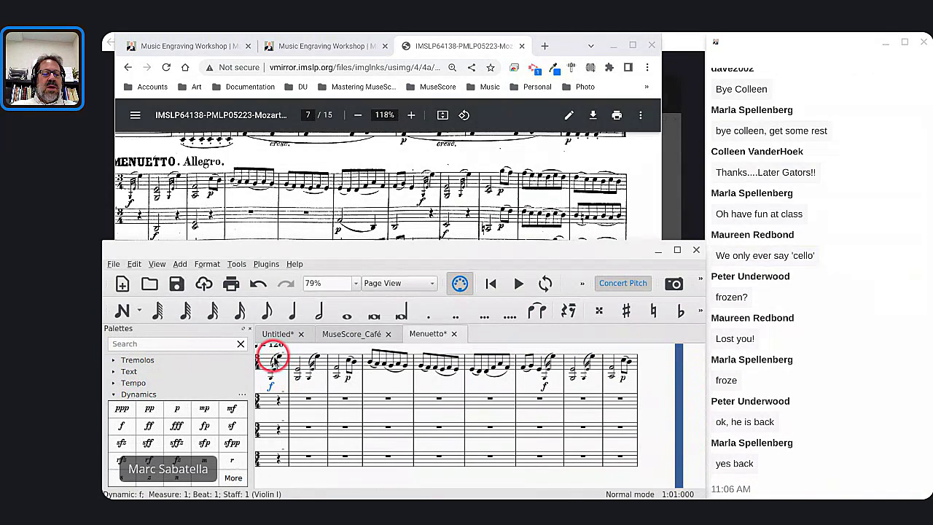
{"action": "key", "text": "s"}
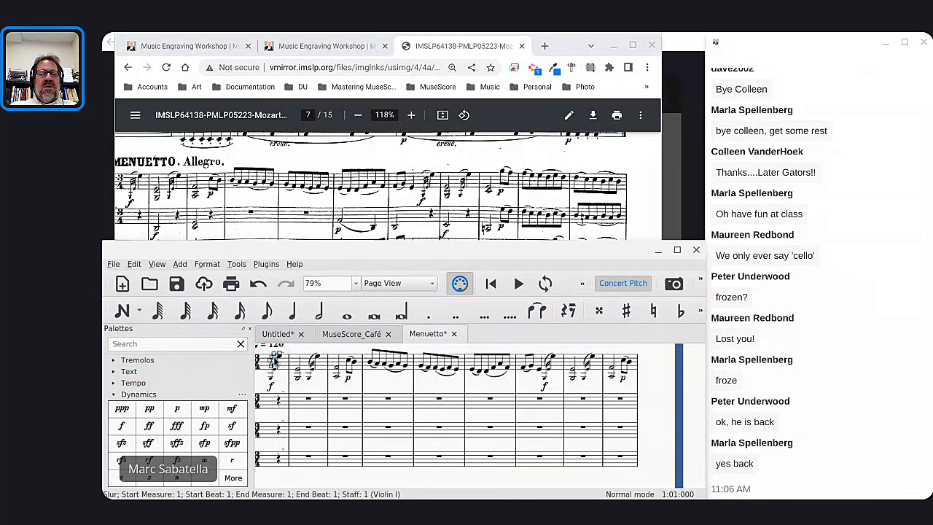
{"action": "left_click", "coordinate": [259, 355]}
{"action": "mouse_move", "coordinate": [266, 358]}
{"action": "left_mouse_down"}
{"action": "mouse_move", "coordinate": [247, 386]}
{"action": "mouse_move", "coordinate": [269, 356]}
{"action": "mouse_move", "coordinate": [268, 377]}
{"action": "mouse_move", "coordinate": [261, 372]}
{"action": "left_mouse_up"}
{"action": "key", "text": "Escape"}
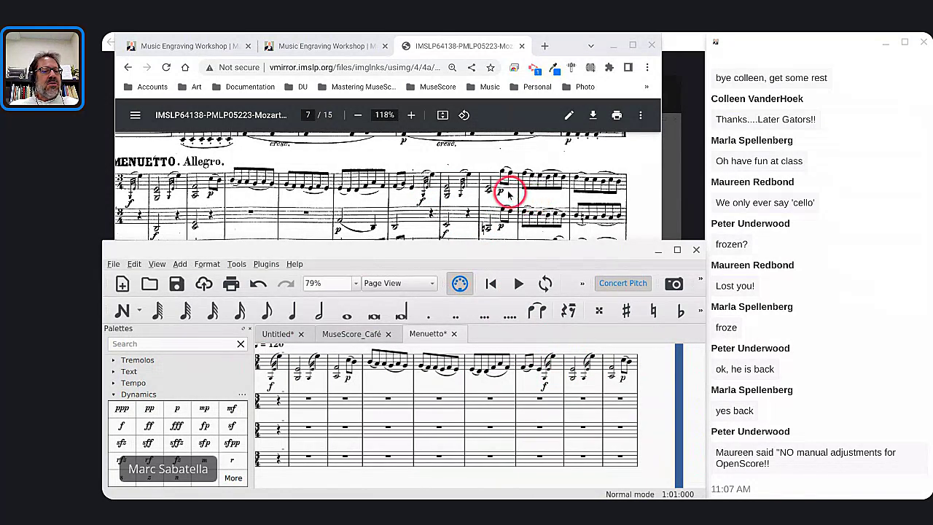
{"action": "left_click", "coordinate": [544, 385]}
{"action": "key", "text": "ctrl+d"}
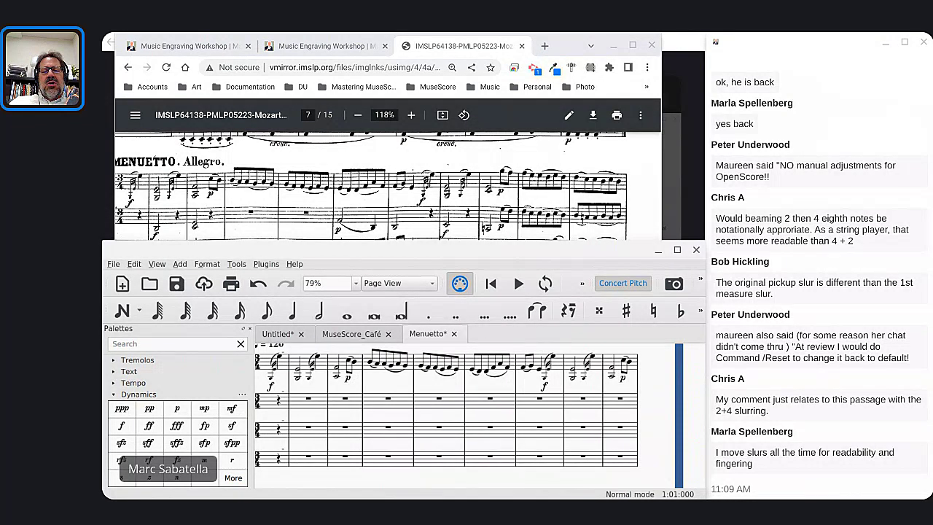
{"action": "left_click", "coordinate": [379, 359]}
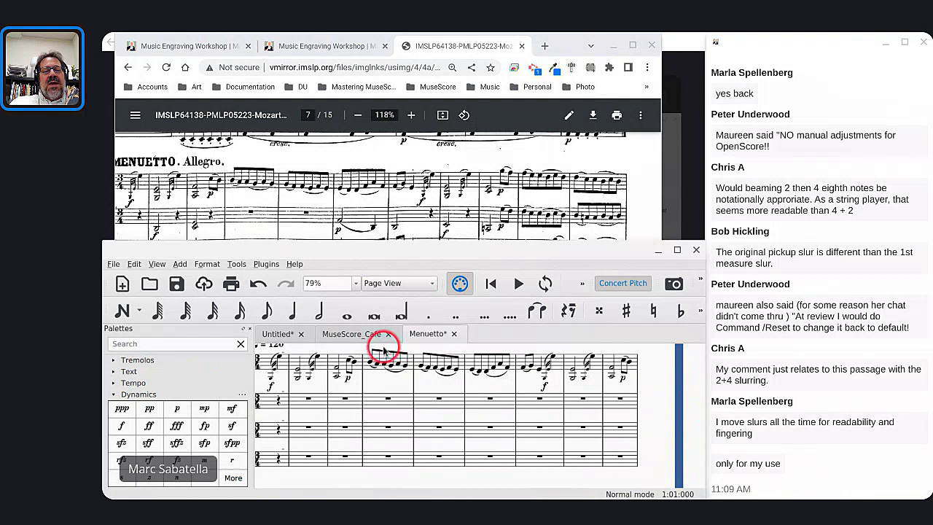
Look through the following page of the source PDF for beaming and slur patterns, ending back at the start of the Menuetto.
{"action": "scroll", "coordinate": [382, 191], "scroll_direction": "down", "scroll_amount": 10}
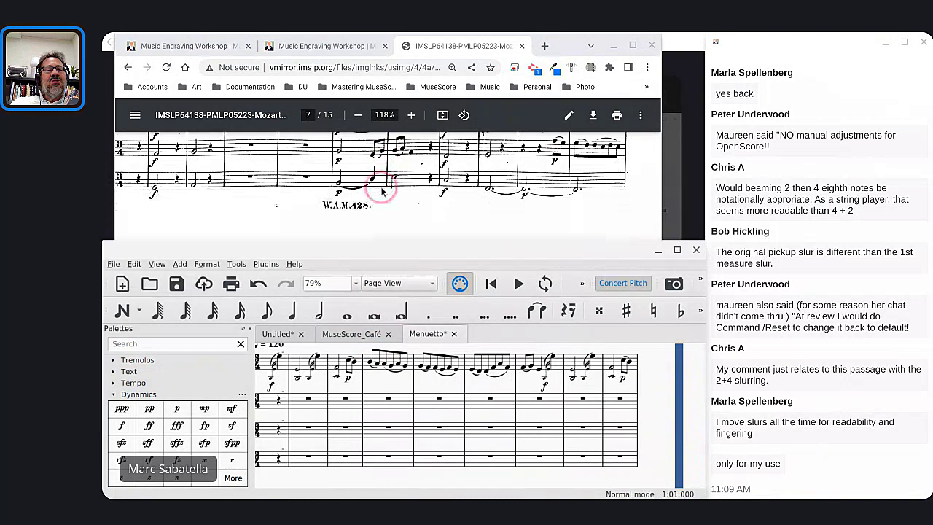
{"action": "scroll", "coordinate": [386, 197], "scroll_direction": "down", "scroll_amount": 2}
{"action": "scroll", "coordinate": [386, 196], "scroll_direction": "left", "scroll_amount": 2}
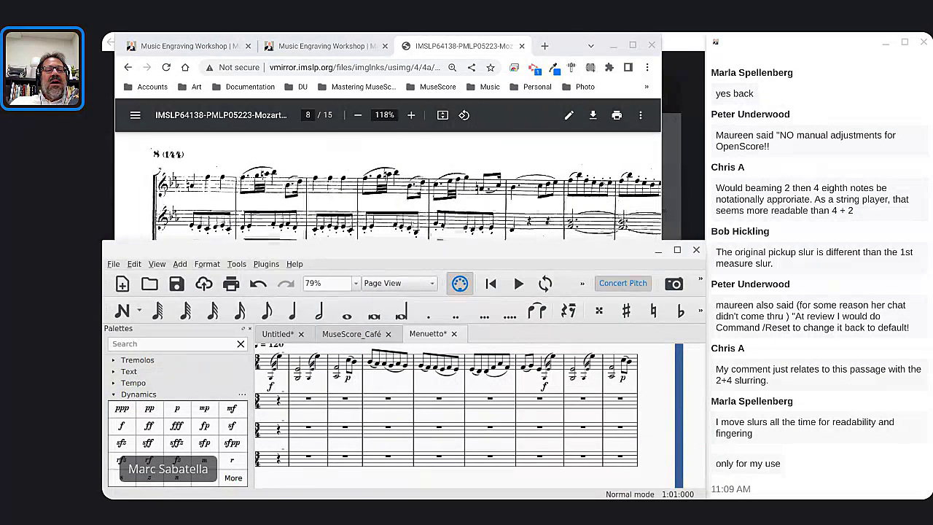
{"action": "scroll", "coordinate": [386, 189], "scroll_direction": "down", "scroll_amount": 5}
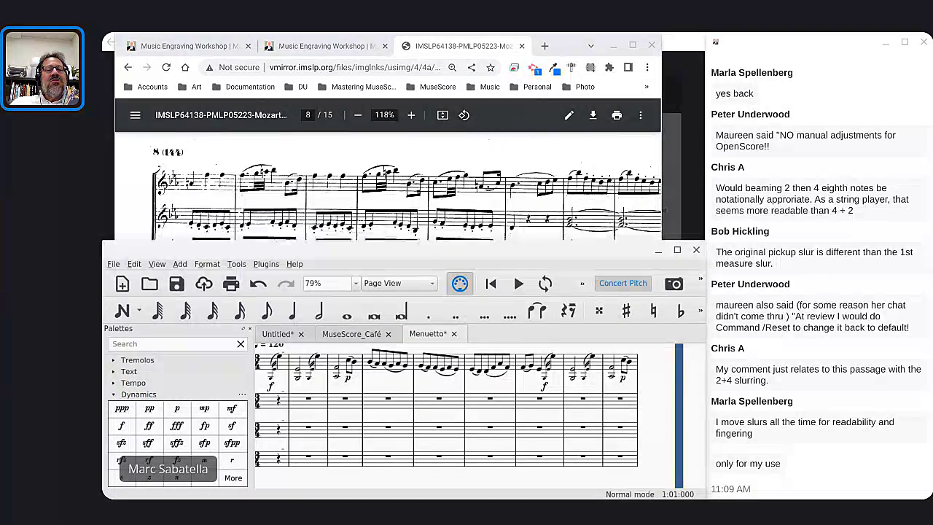
{"action": "scroll", "coordinate": [168, 165], "scroll_direction": "down", "scroll_amount": 6}
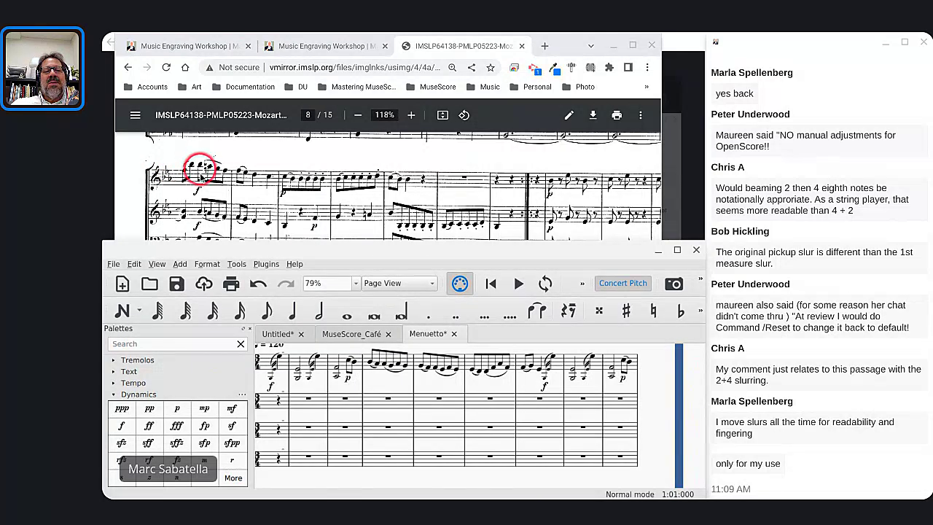
{"action": "scroll", "coordinate": [196, 188], "scroll_direction": "up", "scroll_amount": 5}
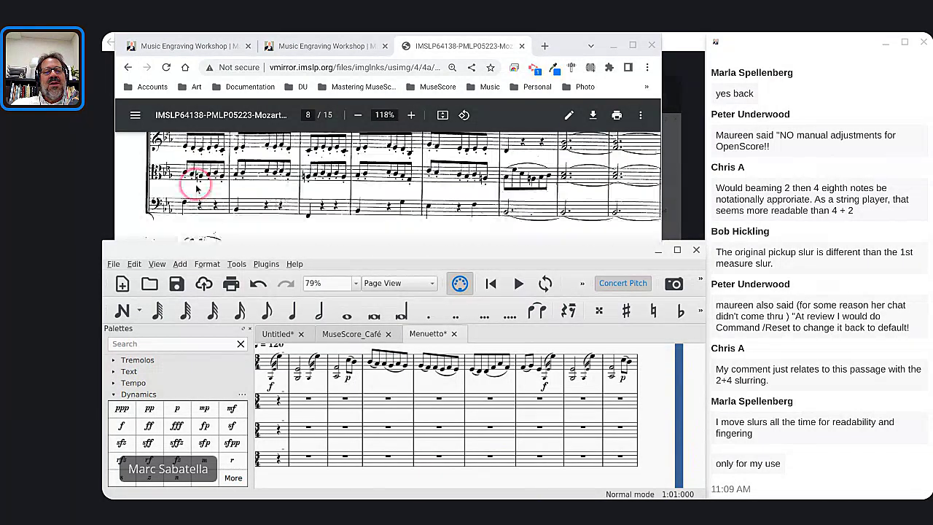
{"action": "scroll", "coordinate": [388, 188], "scroll_direction": "up", "scroll_amount": 6}
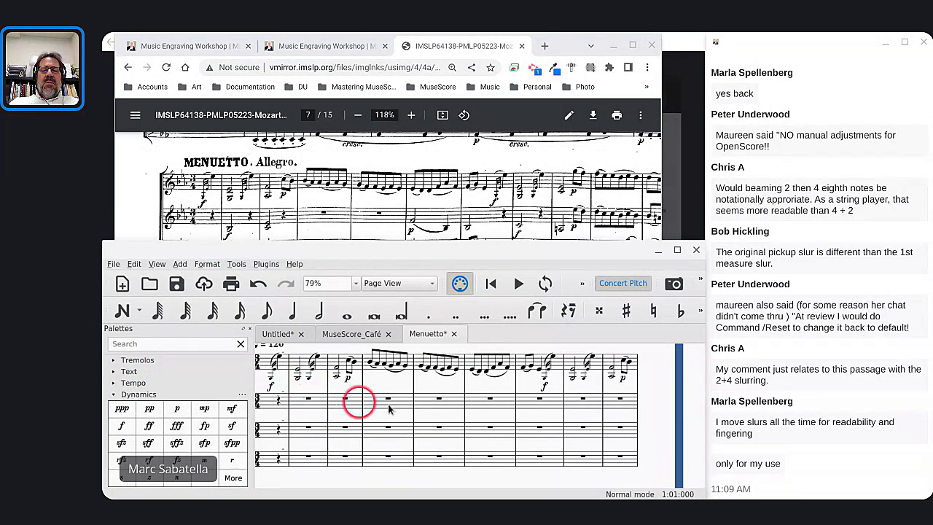
Compare the Violin I grace notes, slurs and beaming in measures 1 to 9 with an enlarged view of the source PDF.
{"action": "scroll", "coordinate": [522, 394], "scroll_direction": "left", "scroll_amount": 3}
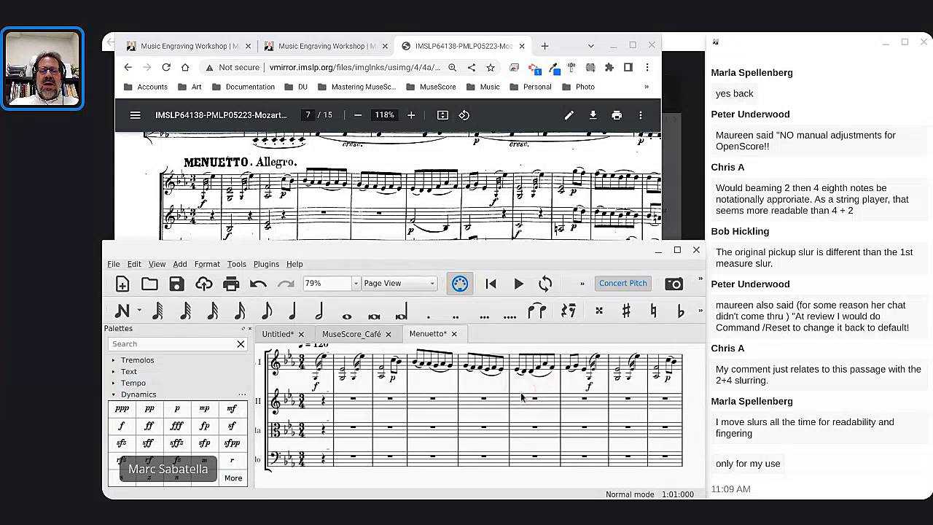
{"action": "scroll", "coordinate": [601, 373], "scroll_direction": "right", "scroll_amount": 1}
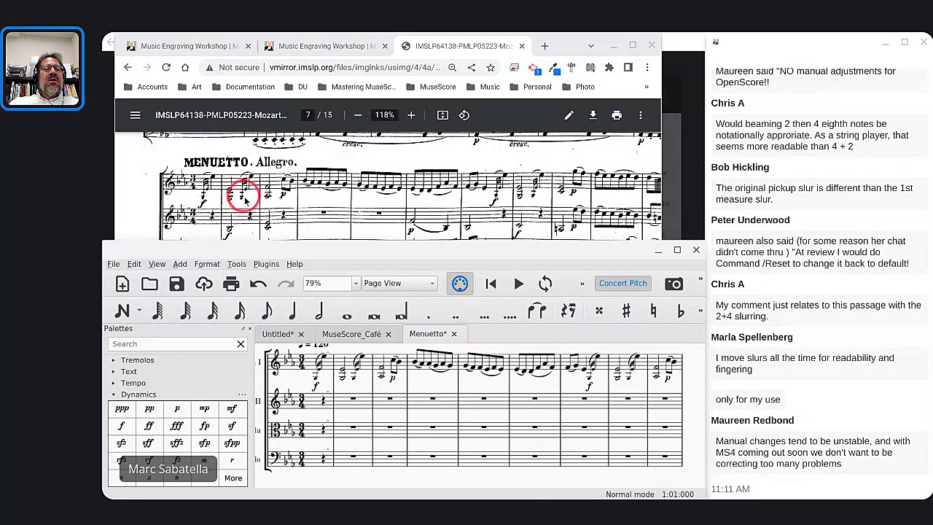
{"action": "scroll", "coordinate": [234, 187], "scroll_direction": "up", "scroll_amount": 5}
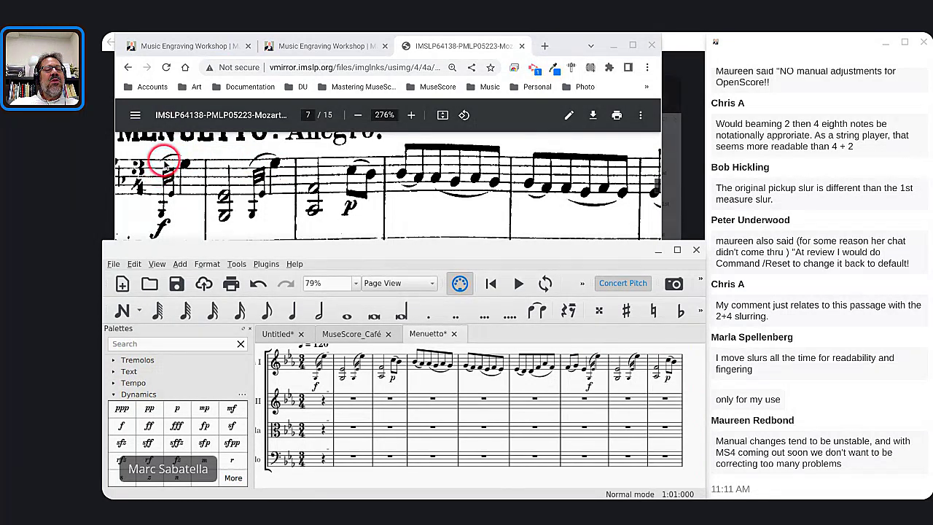
{"action": "scroll", "coordinate": [264, 196], "scroll_direction": "right", "scroll_amount": 3}
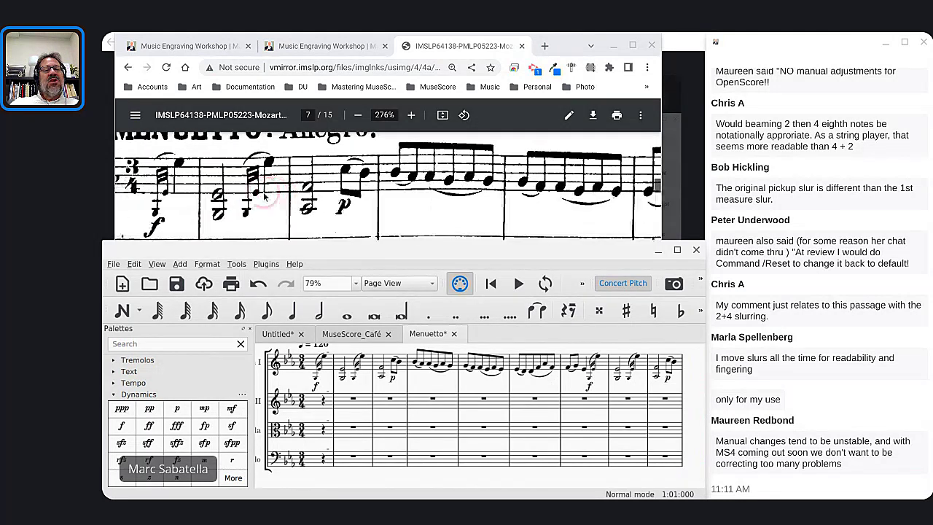
{"action": "scroll", "coordinate": [389, 195], "scroll_direction": "right", "scroll_amount": 5}
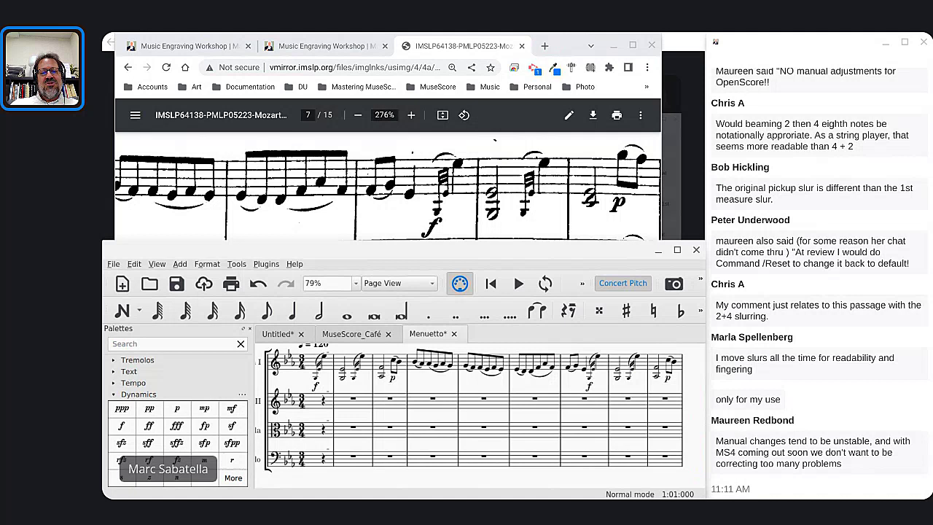
{"action": "scroll", "coordinate": [506, 172], "scroll_direction": "down", "scroll_amount": 1}
{"action": "scroll", "coordinate": [506, 172], "scroll_direction": "down", "scroll_amount": 3}
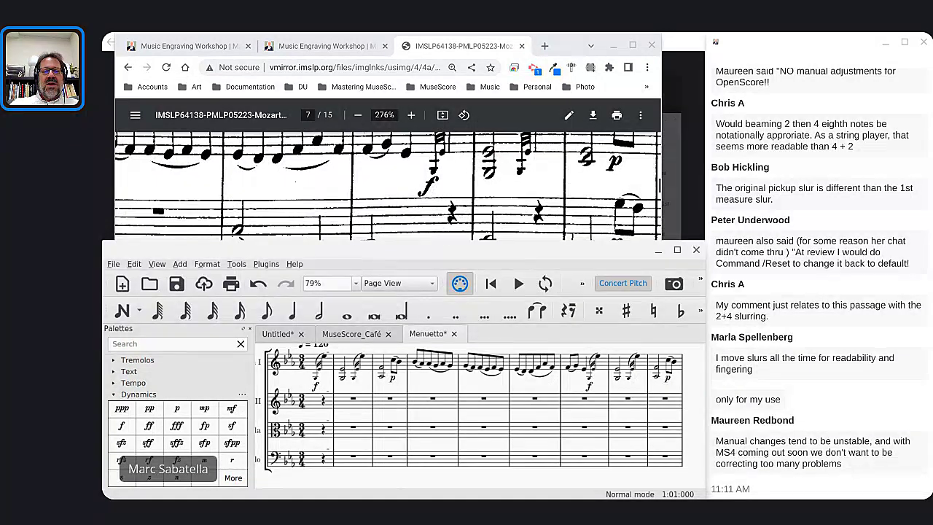
{"action": "scroll", "coordinate": [506, 172], "scroll_direction": "down", "scroll_amount": 2}
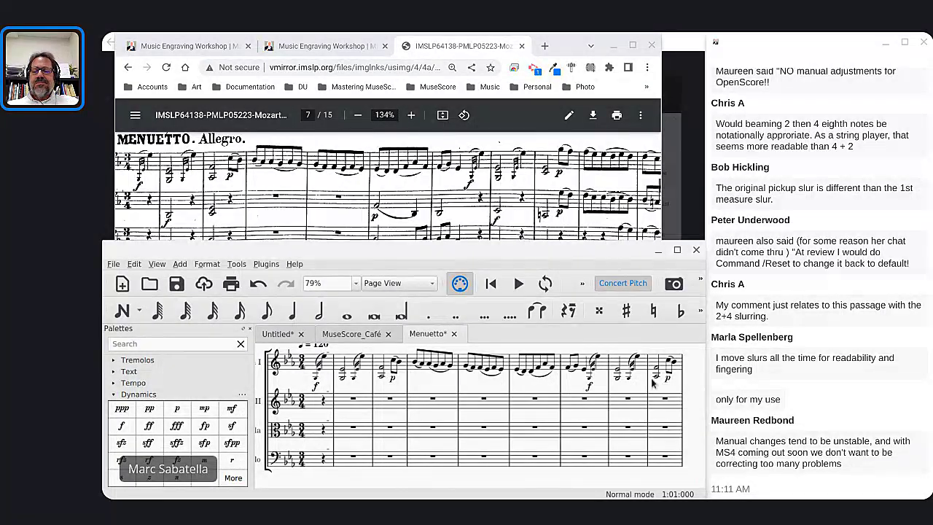
Change both pickup grace notes in measure 1 of Violin I to 32nd notes, matching the source PDF.
{"action": "left_click", "coordinate": [597, 378]}
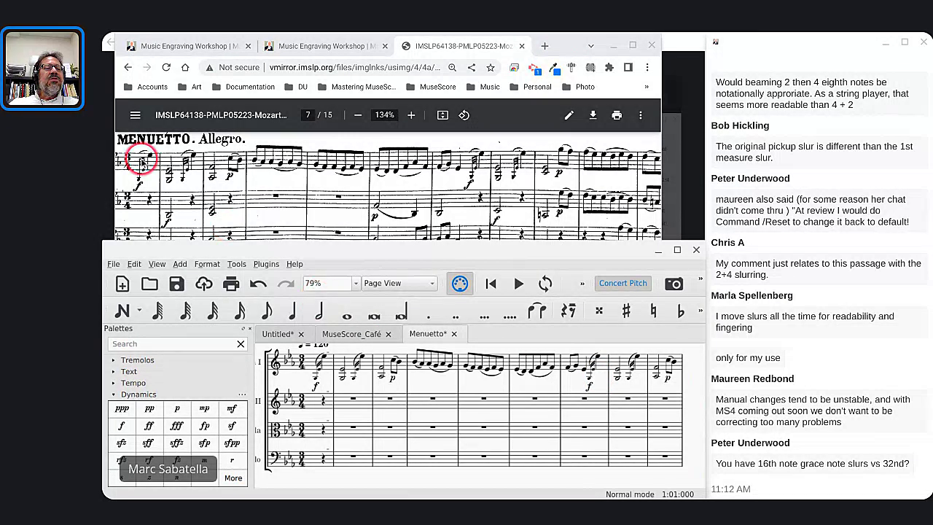
{"action": "scroll", "coordinate": [142, 159], "scroll_direction": "up", "scroll_amount": 5, "text": "ctrl"}
{"action": "scroll", "coordinate": [142, 158], "scroll_direction": "up", "scroll_amount": 4, "text": "ctrl"}
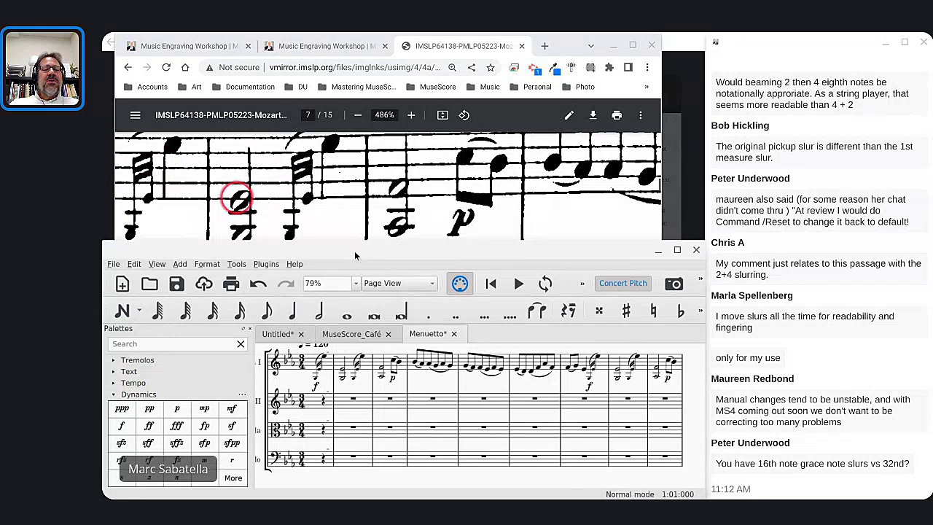
{"action": "left_click", "coordinate": [324, 412]}
{"action": "scroll", "coordinate": [324, 415], "scroll_direction": "up", "scroll_amount": 4, "text": "ctrl"}
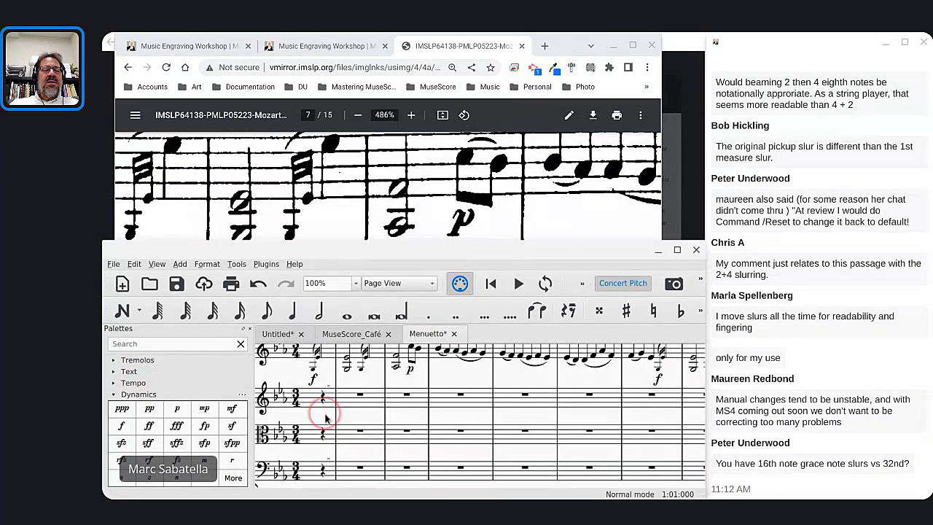
{"action": "scroll", "coordinate": [326, 417], "scroll_direction": "up", "scroll_amount": 6, "text": "ctrl"}
{"action": "left_click", "coordinate": [310, 392]}
{"action": "left_click", "coordinate": [301, 382]}
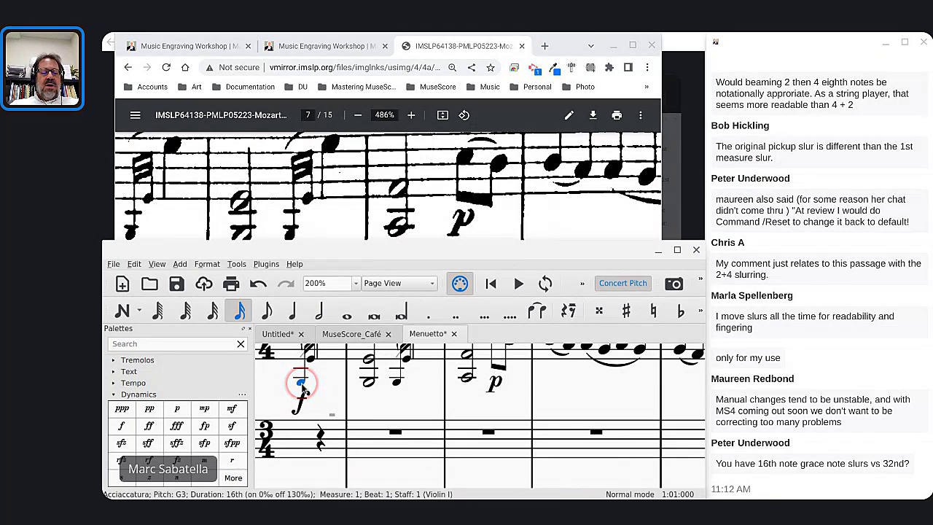
{"action": "key", "text": "ctrl+z"}
{"action": "key", "text": "ctrl+z"}
{"action": "key", "text": "ctrl+z"}
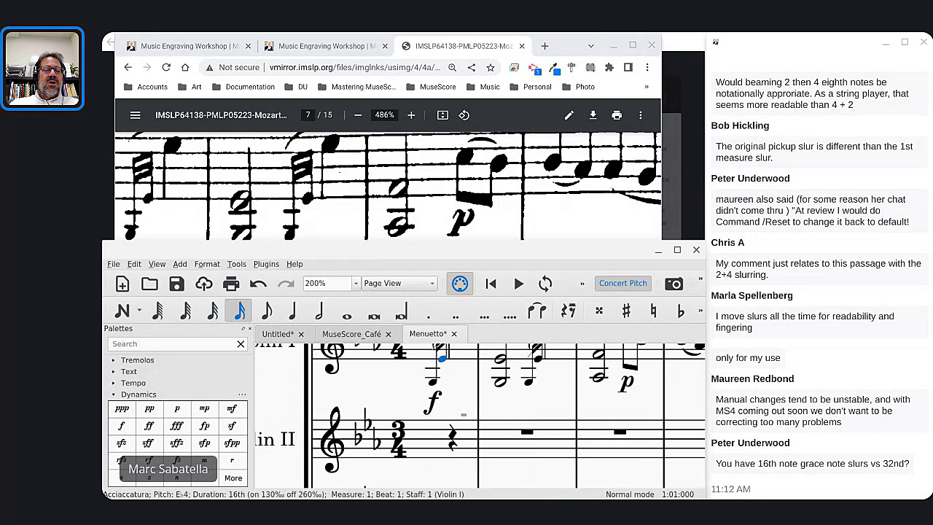
{"action": "scroll", "coordinate": [445, 369], "scroll_direction": "up", "scroll_amount": 2}
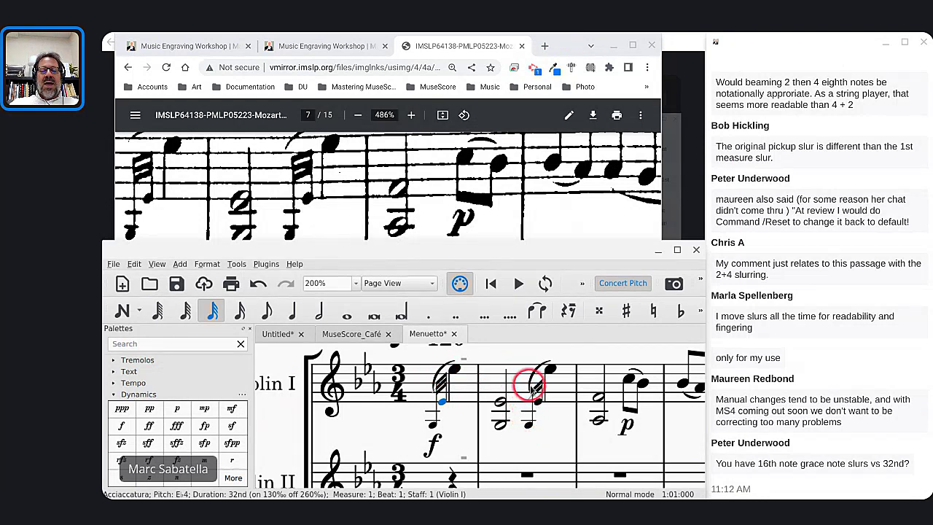
Change the grace notes on beat 3 of measures 2, 7 and 8 in Violin I to 32nd notes.
{"action": "left_click", "coordinate": [530, 419]}
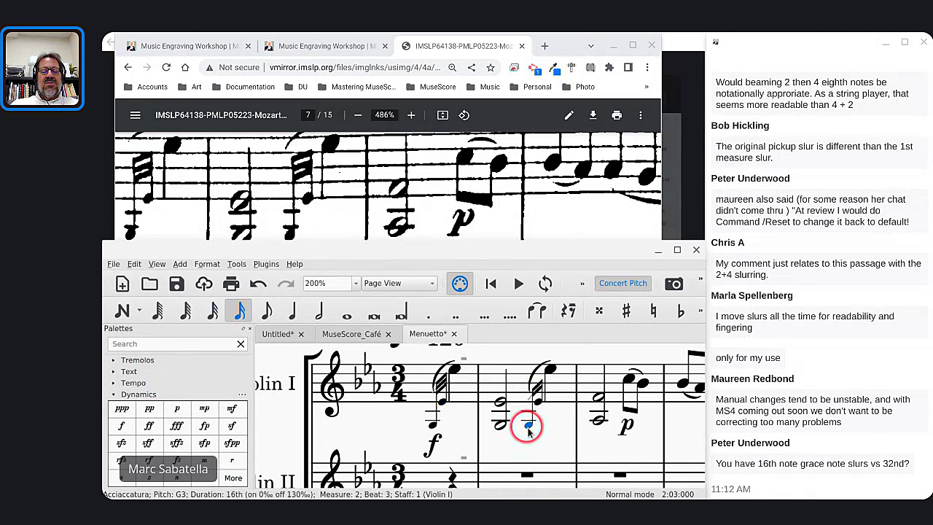
{"action": "key", "text": "2"}
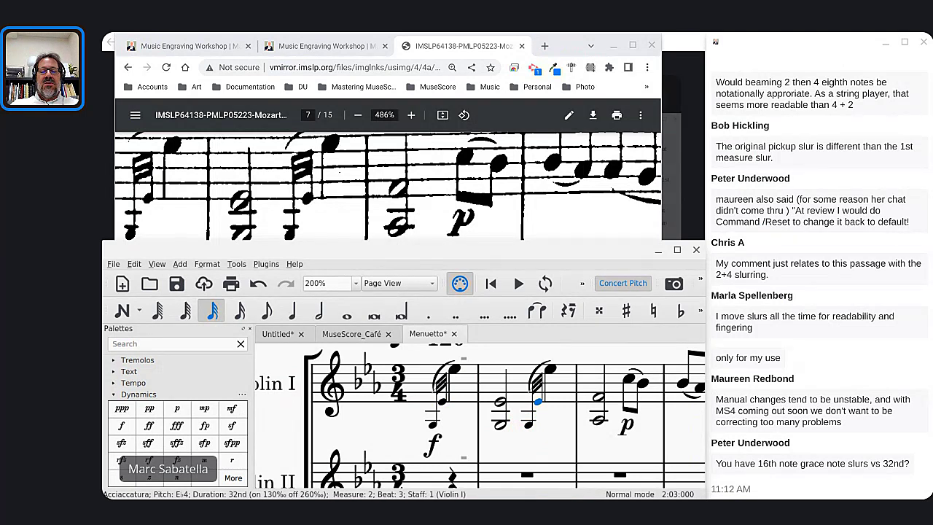
{"action": "scroll", "coordinate": [487, 452], "scroll_direction": "right", "scroll_amount": 10}
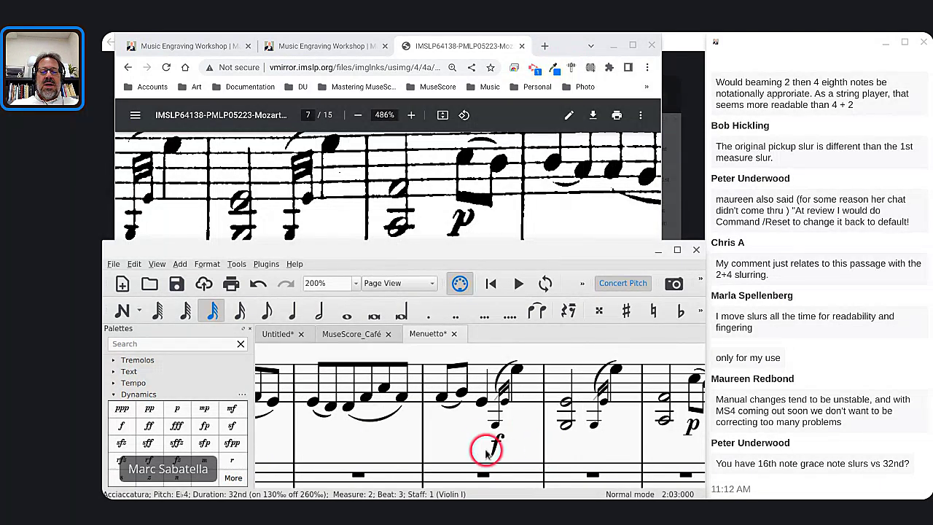
{"action": "left_click", "coordinate": [503, 398]}
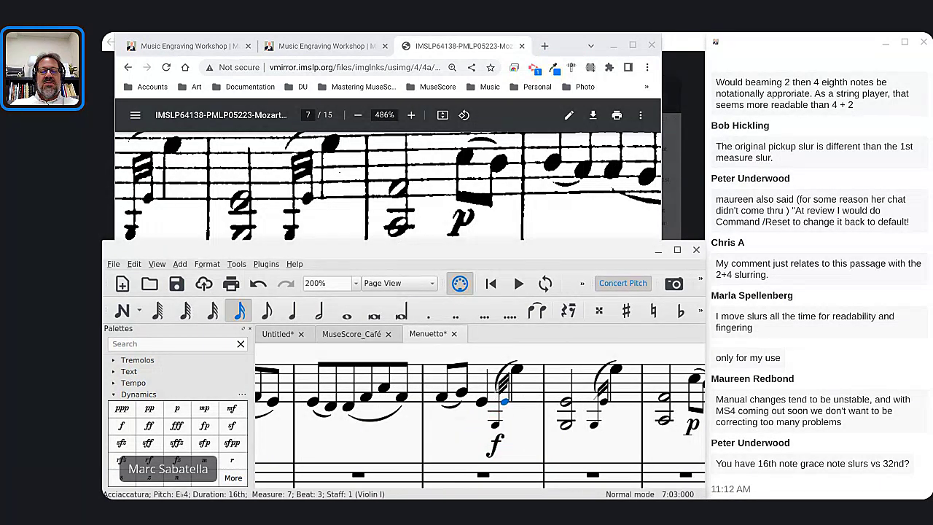
{"action": "left_click", "coordinate": [594, 425]}
{"action": "key", "text": "2"}
{"action": "left_click", "coordinate": [604, 401]}
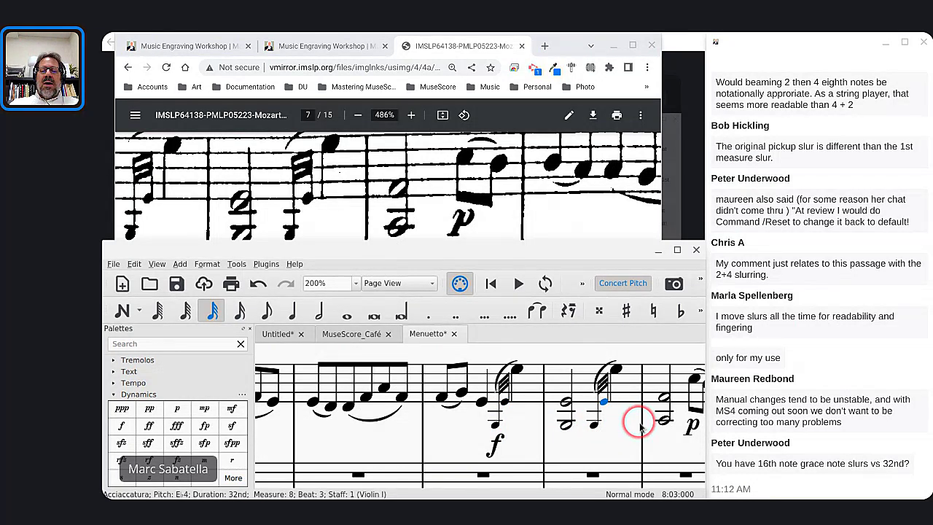
Bring the end of the Menuetto's first system into view in the source PDF and switch the score to Continuous View.
{"action": "scroll", "coordinate": [635, 421], "scroll_direction": "down", "scroll_amount": 2}
{"action": "scroll", "coordinate": [556, 414], "scroll_direction": "right", "scroll_amount": 3}
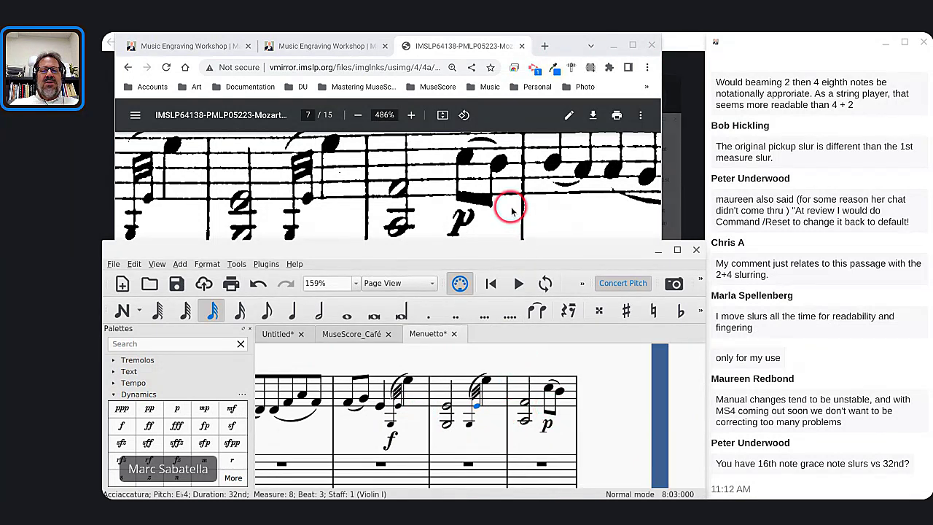
{"action": "scroll", "coordinate": [507, 204], "scroll_direction": "down", "scroll_amount": 7}
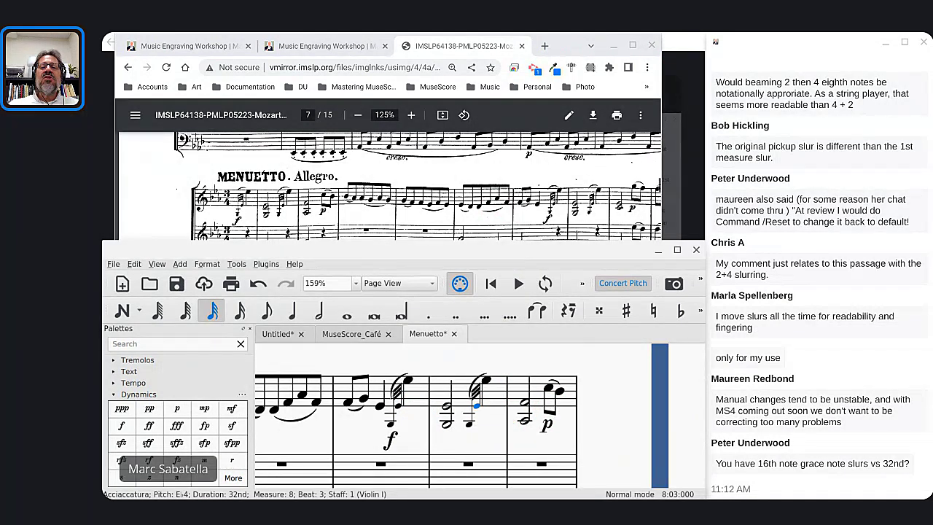
{"action": "right_click", "coordinate": [420, 216]}
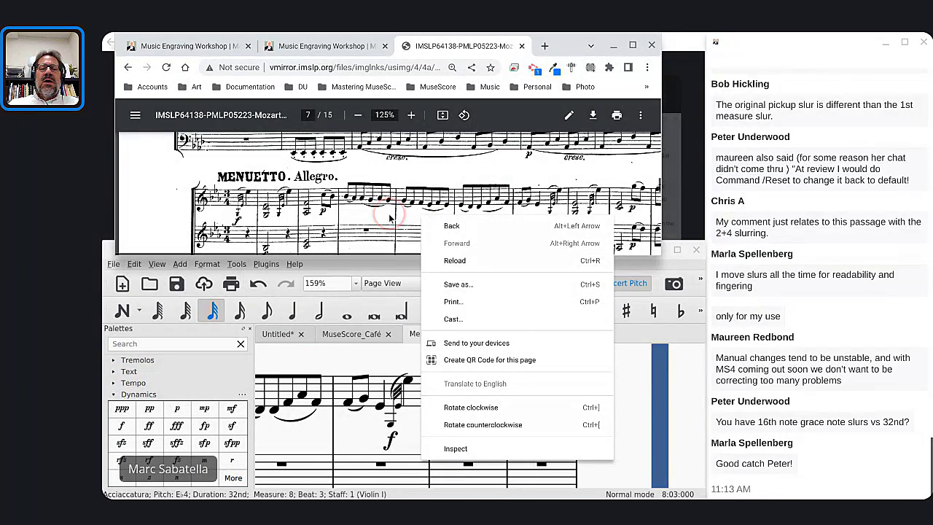
{"action": "left_click", "coordinate": [455, 176]}
{"action": "scroll", "coordinate": [456, 176], "scroll_direction": "down", "scroll_amount": 1}
{"action": "scroll", "coordinate": [456, 176], "scroll_direction": "right", "scroll_amount": 5}
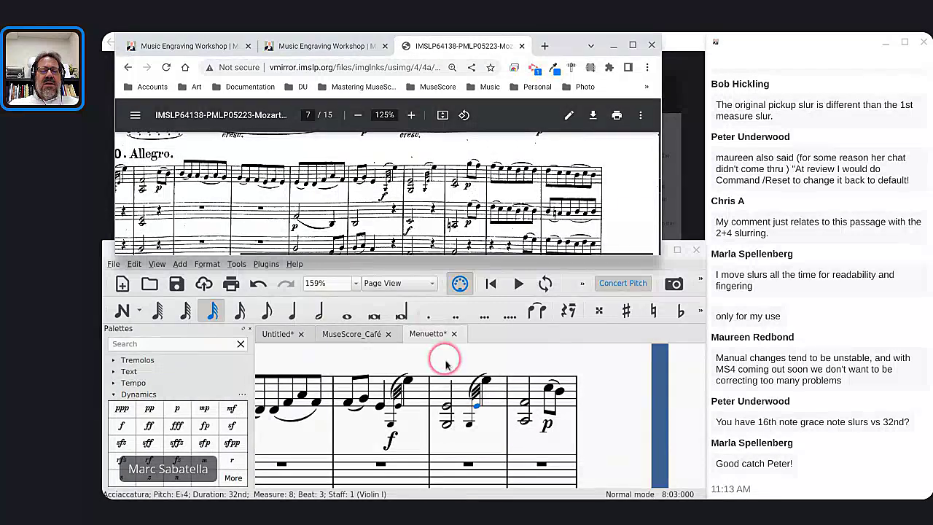
{"action": "scroll", "coordinate": [431, 383], "scroll_direction": "down", "scroll_amount": 2}
{"action": "left_click_drag", "start_coordinate": [365, 284], "coordinate": [377, 301]}
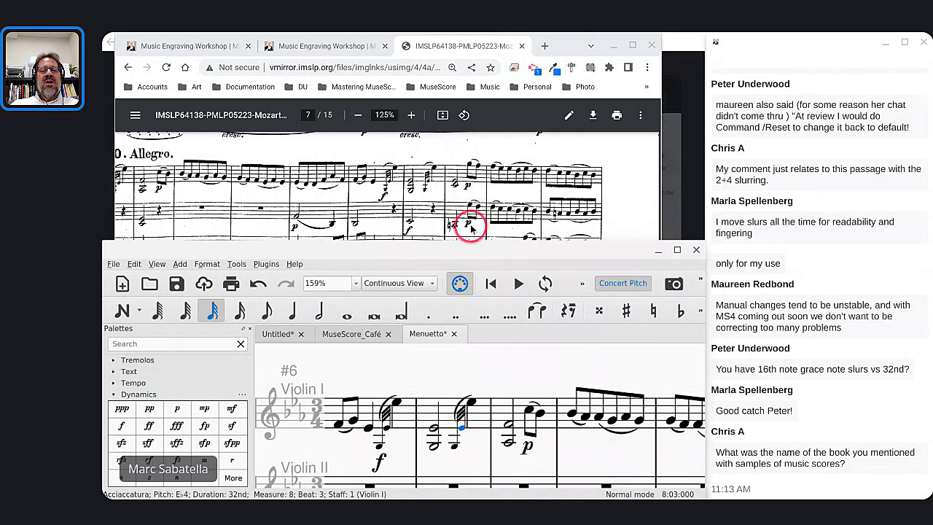
{"action": "left_click", "coordinate": [508, 425]}
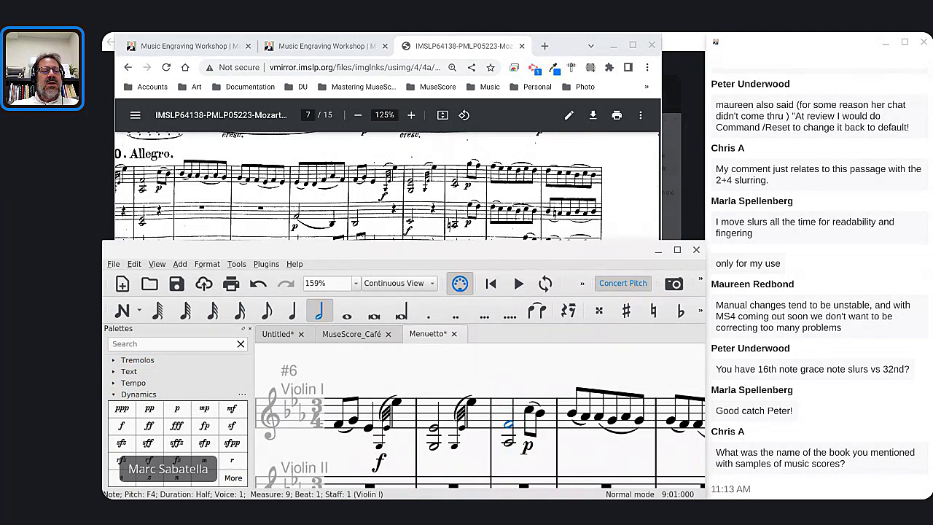
{"action": "left_click", "coordinate": [444, 382]}
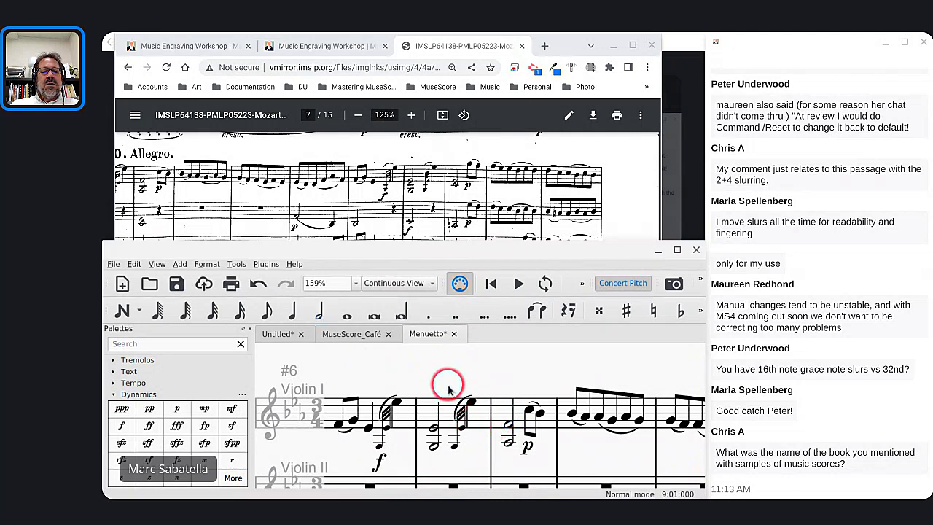
{"action": "left_click", "coordinate": [502, 427]}
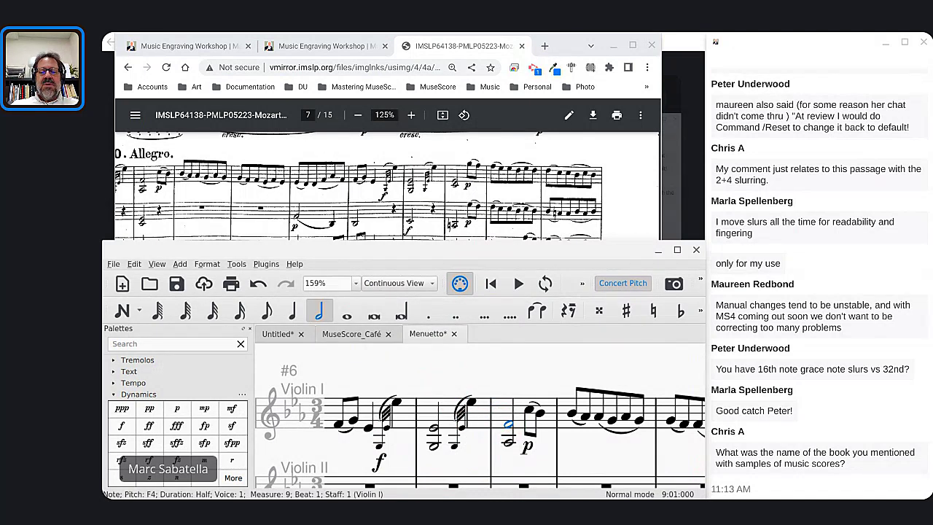
{"action": "left_click", "coordinate": [495, 394]}
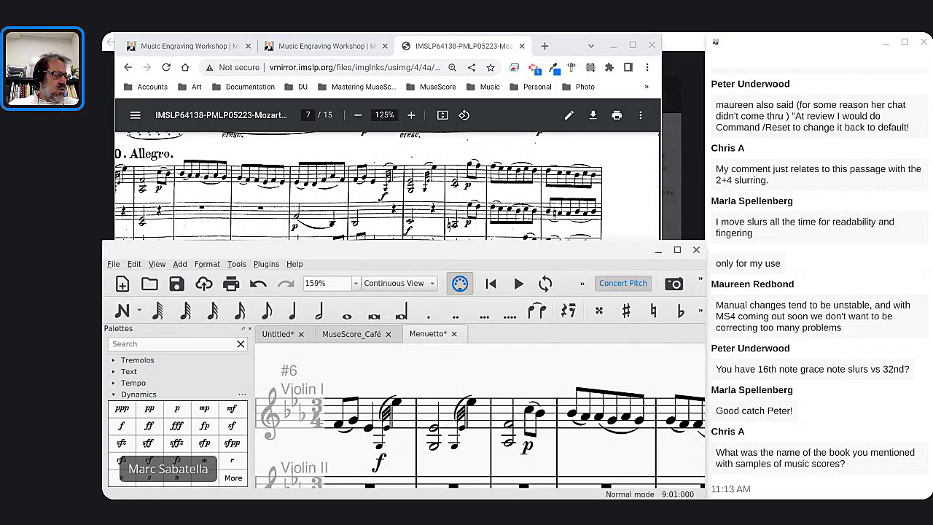
{"action": "left_click", "coordinate": [509, 431]}
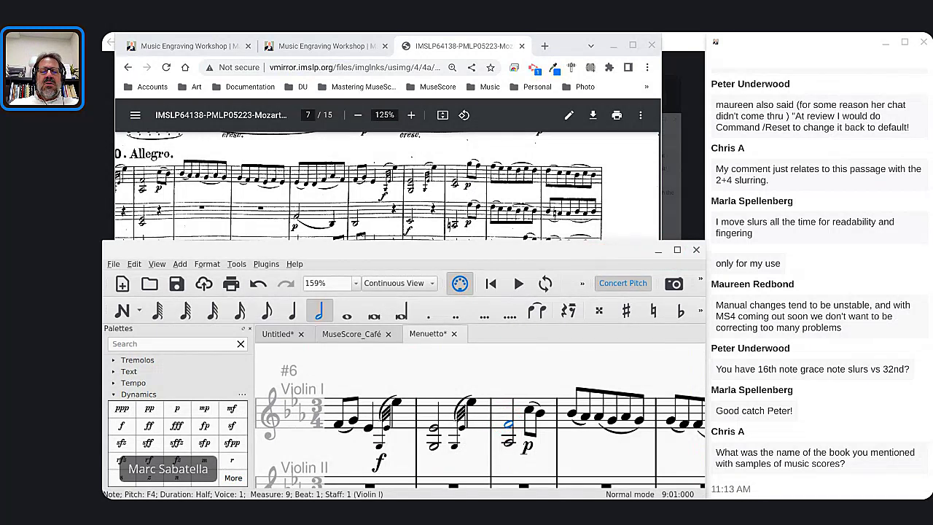
{"action": "left_click_drag", "start_coordinate": [508, 425], "coordinate": [509, 441]}
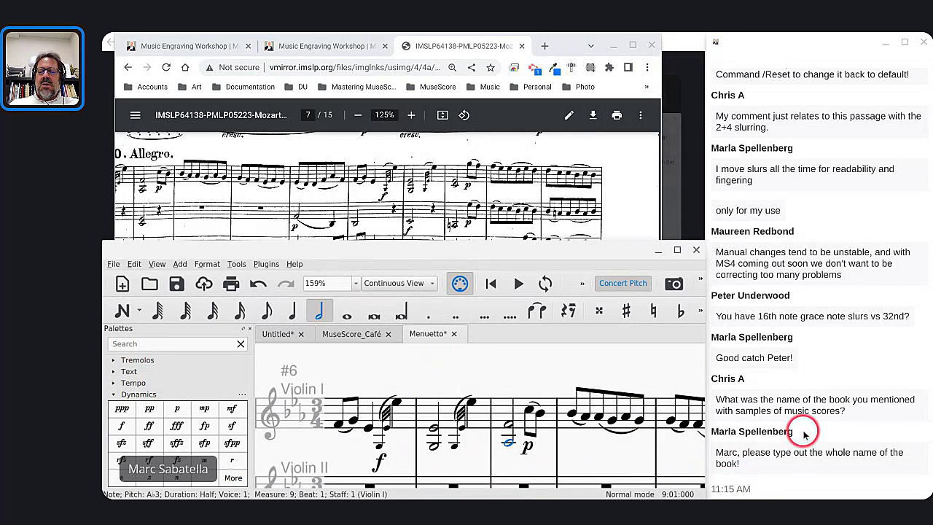
Switch to the live-session window and send "Norton Anthology of Western Music" in the chat as the reply about the book's name.
{"action": "left_click", "coordinate": [766, 491]}
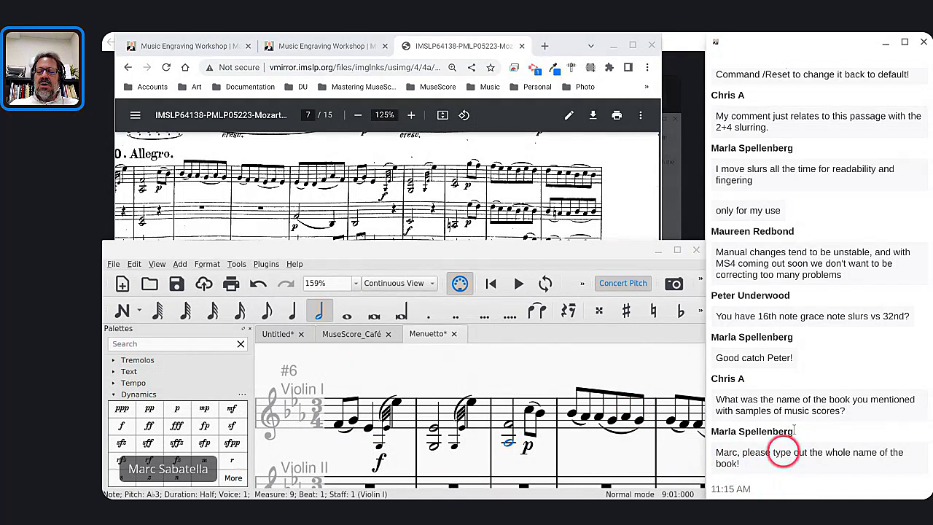
{"action": "key", "text": "alt+Tab"}
{"action": "key", "text": "alt+Tab"}
{"action": "key", "text": "alt+Tab"}
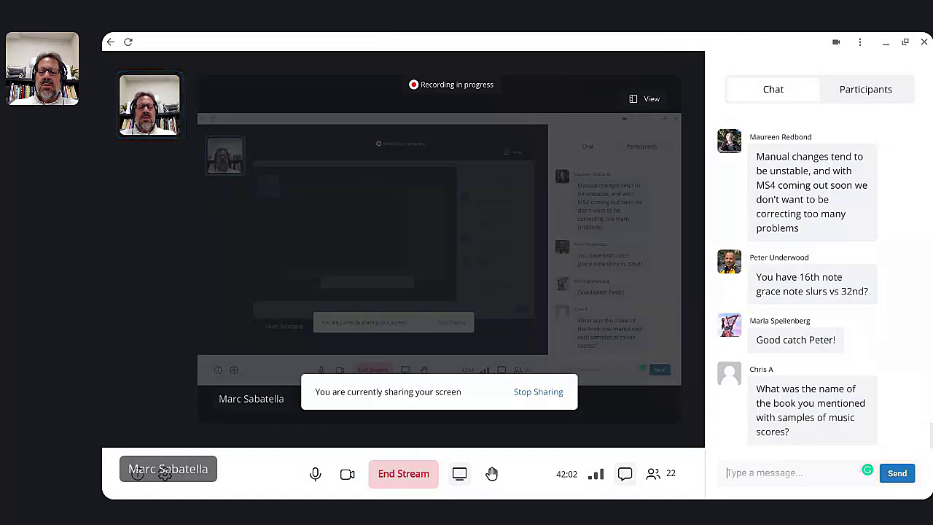
{"action": "left_click", "coordinate": [802, 433]}
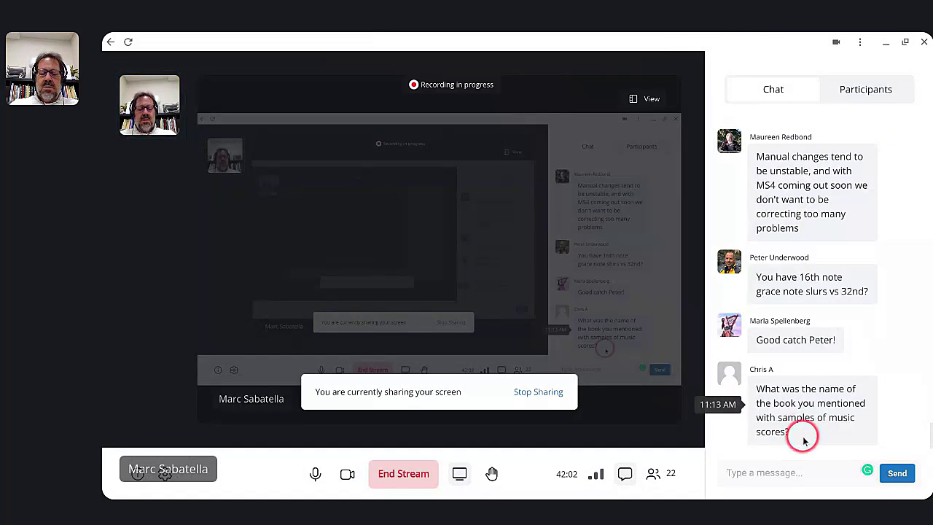
{"action": "type", "text": "Norton Anthology of Western Music"}
{"action": "key", "text": "Return"}
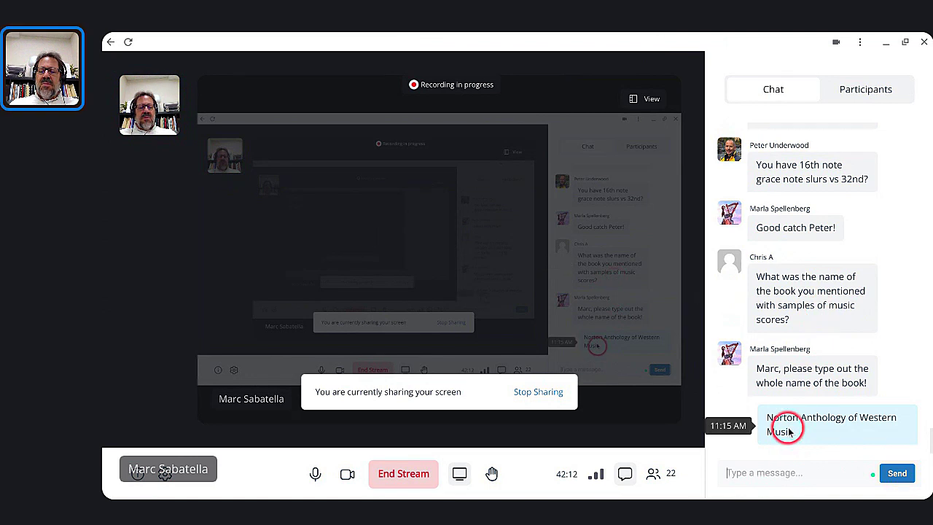
Switch back to MuseScore and change the half-note chord on beat 1 of measure 9 in Violin I to E♭4 and C4.
{"action": "key", "text": "alt+Tab"}
{"action": "key", "text": "alt+Tab"}
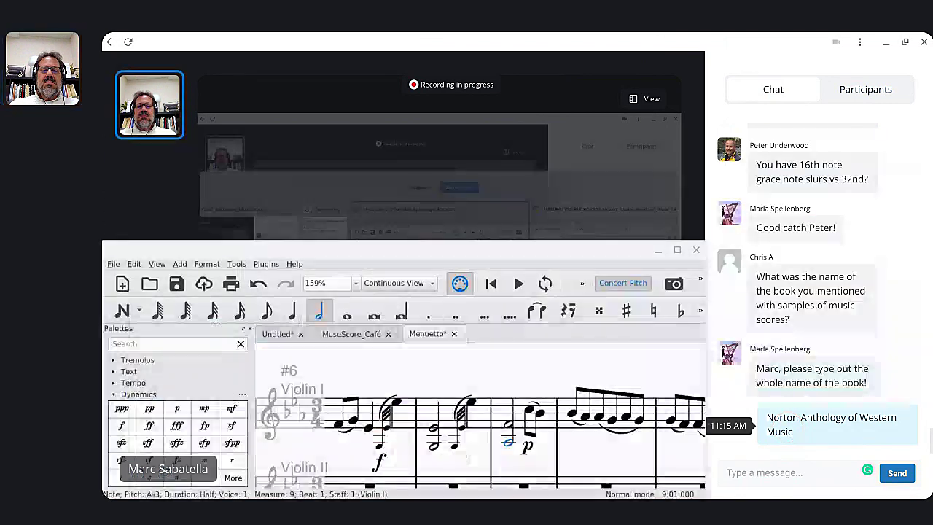
{"action": "left_click", "coordinate": [515, 390]}
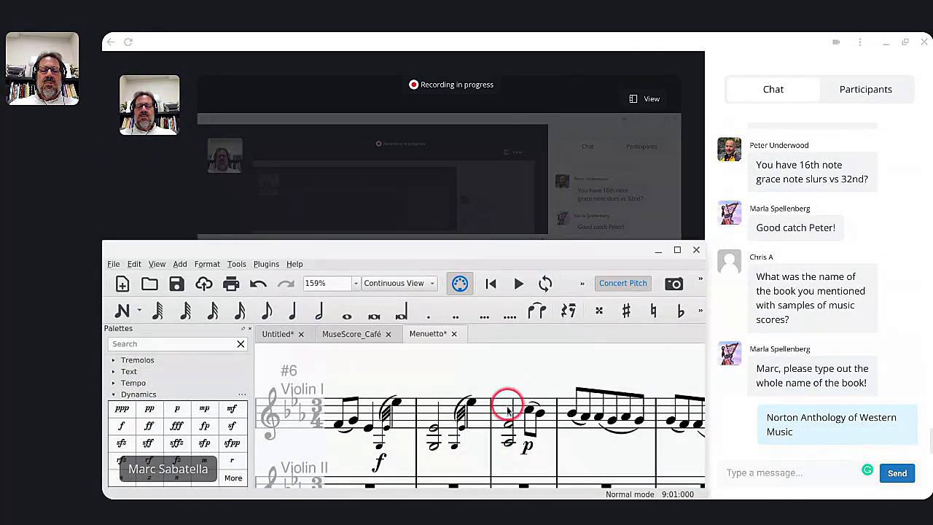
{"action": "left_click", "coordinate": [506, 412]}
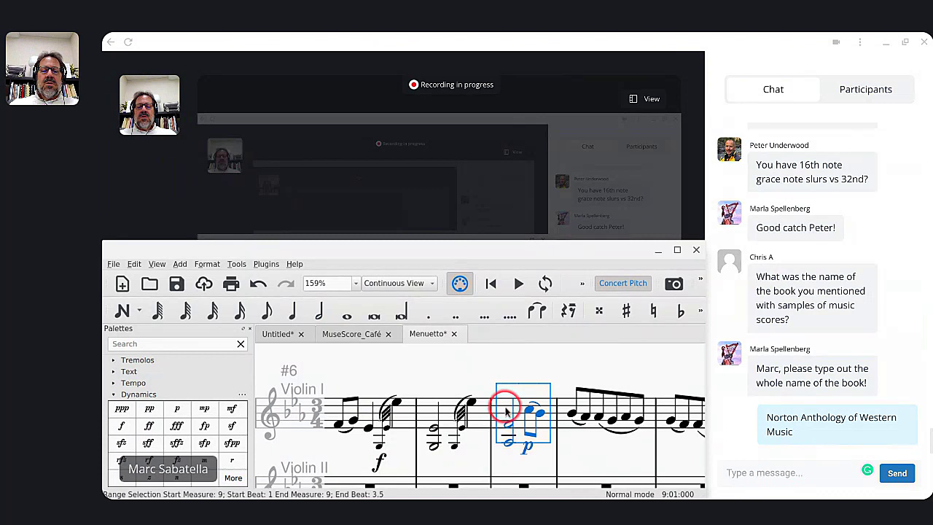
{"action": "left_click", "coordinate": [198, 345]}
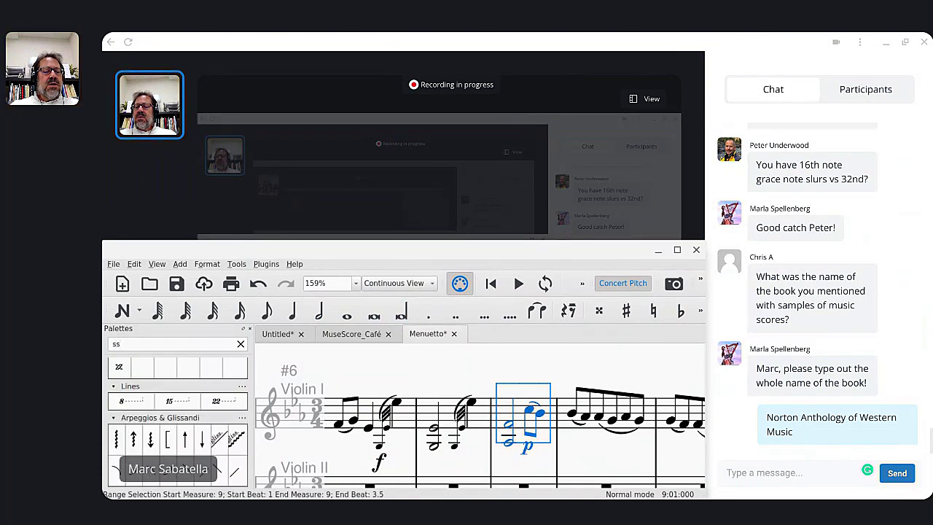
{"action": "key", "text": "Escape"}
{"action": "left_click_drag", "start_coordinate": [226, 409], "coordinate": [508, 422]}
{"action": "left_click", "coordinate": [508, 424]}
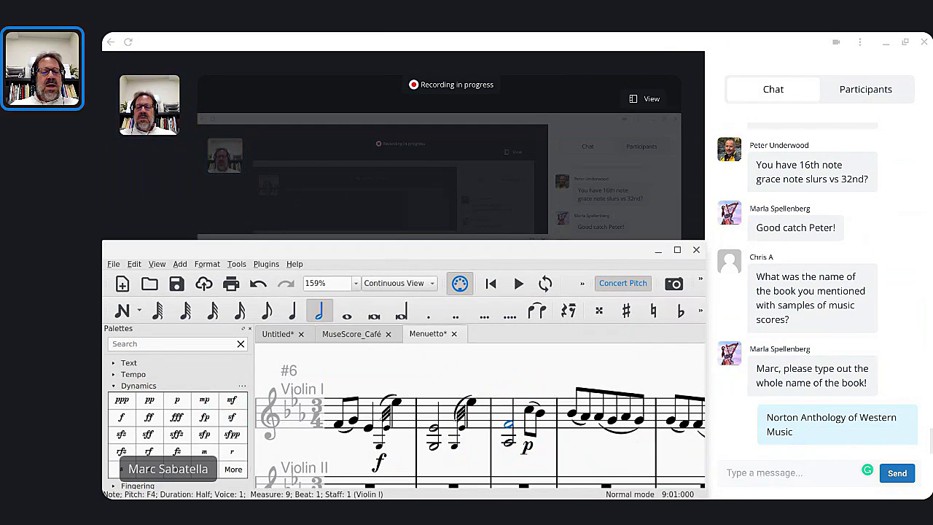
{"action": "key", "text": "minus"}
{"action": "mouse_move", "coordinate": [509, 425]}
{"action": "left_mouse_down"}
{"action": "mouse_move", "coordinate": [508, 442]}
{"action": "mouse_move", "coordinate": [508, 433]}
{"action": "left_mouse_up"}
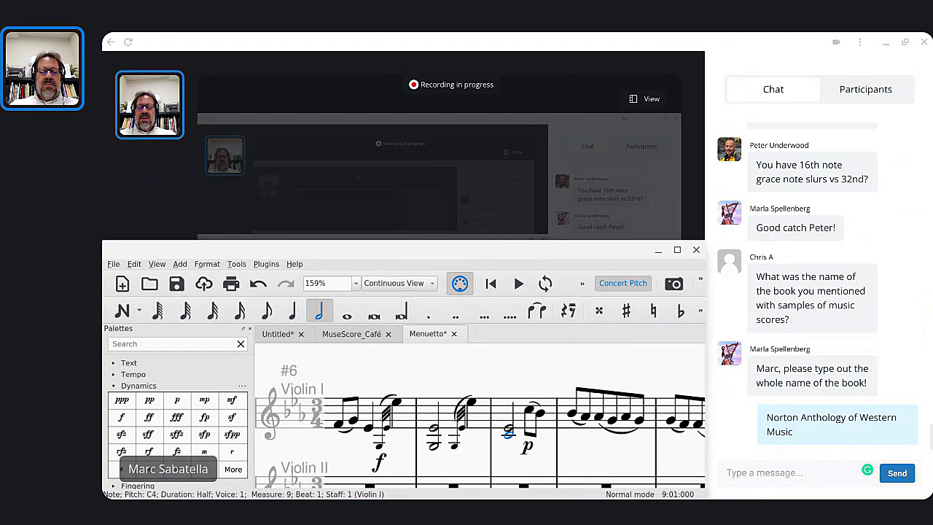
Bring the source PDF back beside the score and show Violin I from measure 8 onward at 112% zoom.
{"action": "key", "text": "alt+Tab"}
{"action": "key", "text": "alt+Tab"}
{"action": "key", "text": "alt+Tab"}
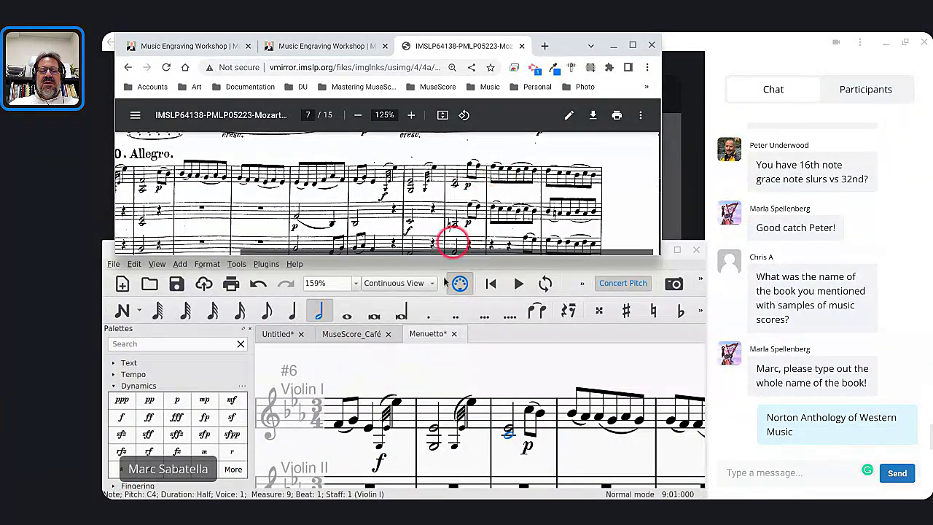
{"action": "scroll", "coordinate": [438, 363], "scroll_direction": "right", "scroll_amount": 6}
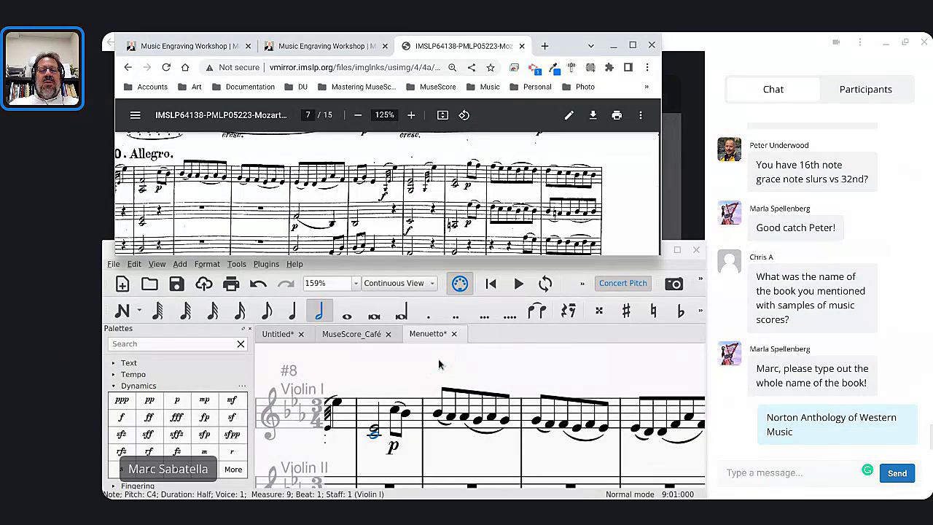
{"action": "scroll", "coordinate": [438, 362], "scroll_direction": "down", "scroll_amount": 2}
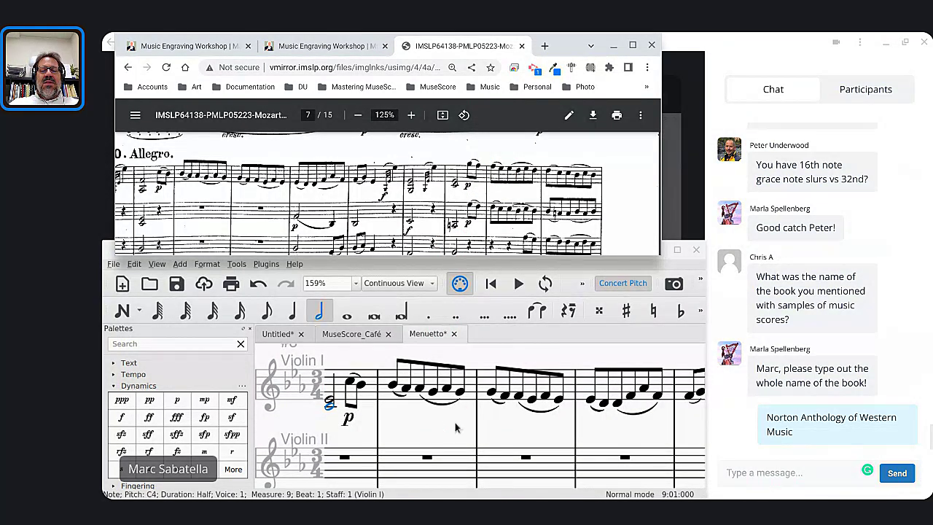
{"action": "scroll", "coordinate": [456, 428], "scroll_direction": "down", "scroll_amount": 2}
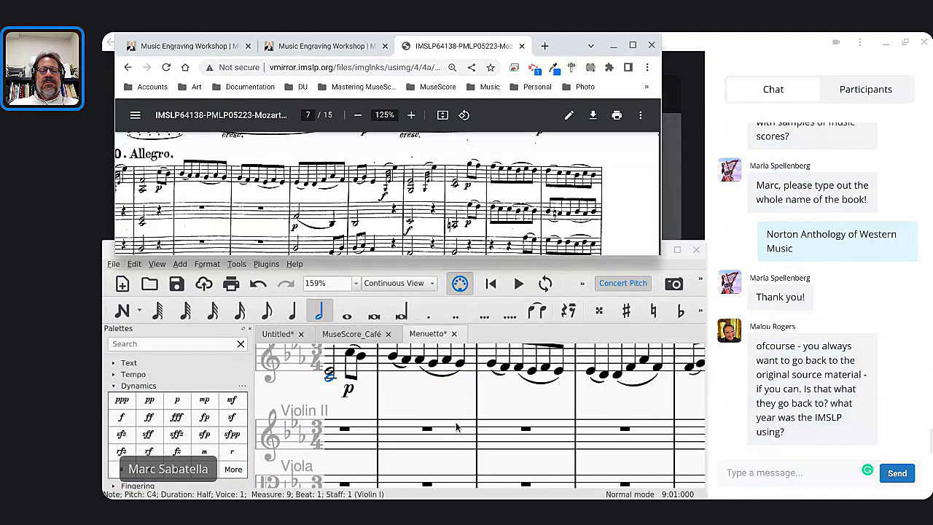
{"action": "scroll", "coordinate": [456, 428], "scroll_direction": "up", "scroll_amount": 2}
{"action": "left_click", "coordinate": [456, 428]}
{"action": "scroll", "coordinate": [456, 428], "scroll_direction": "down", "scroll_amount": 1, "text": "ctrl"}
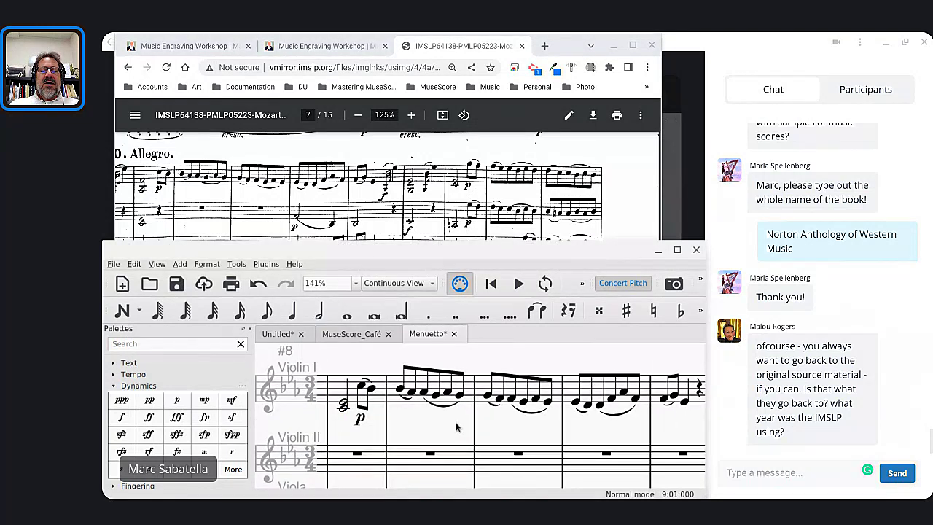
{"action": "scroll", "coordinate": [457, 428], "scroll_direction": "down", "scroll_amount": 2, "text": "ctrl"}
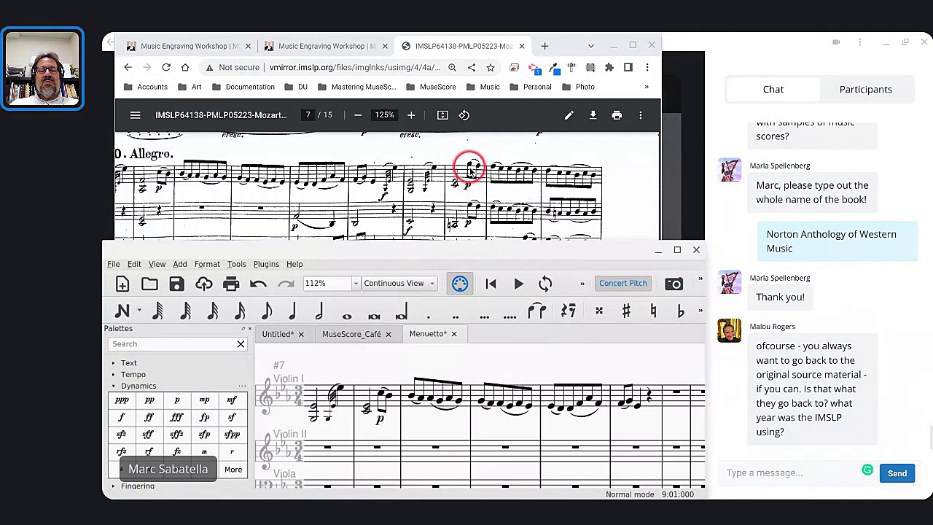
Raise the Violin I eighth notes from beat 3 of measure 9 through the end of measure 11 by a fifth.
{"action": "left_click", "coordinate": [381, 393]}
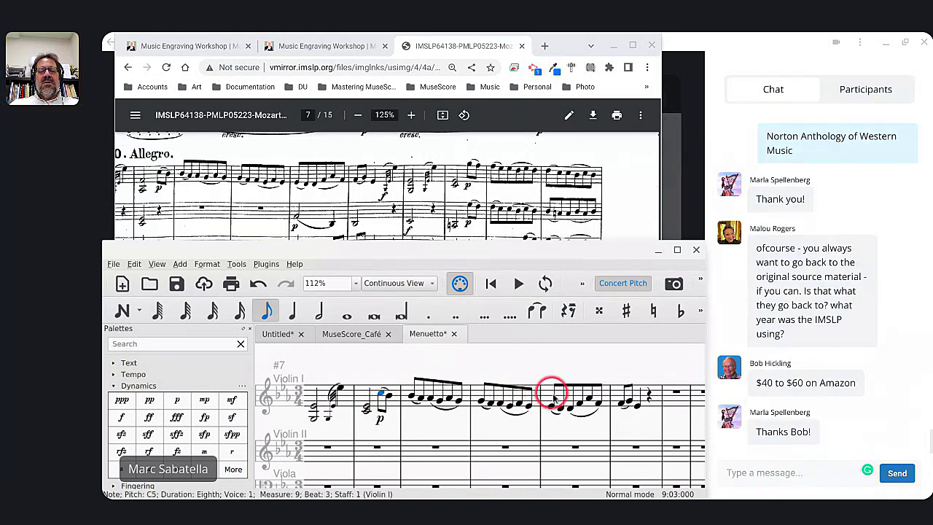
{"action": "left_click", "coordinate": [528, 405], "text": "ctrl"}
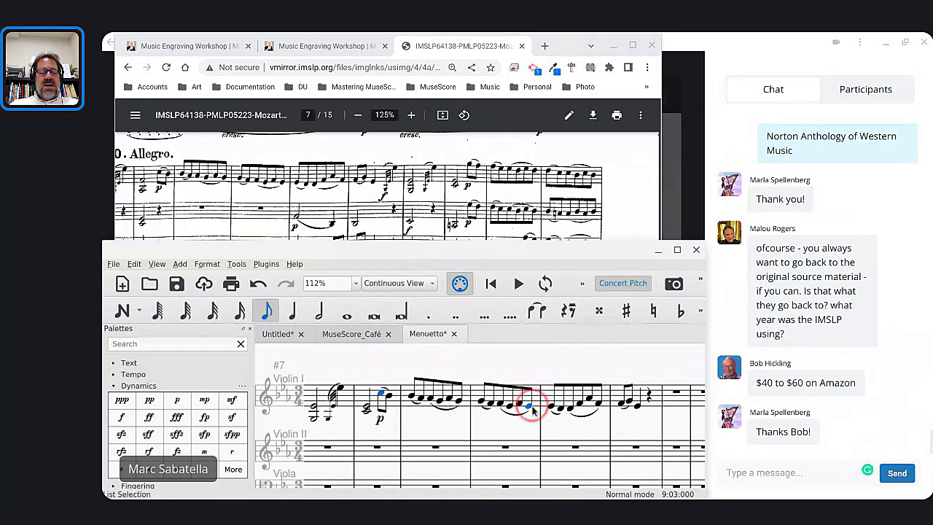
{"action": "left_click", "coordinate": [383, 394]}
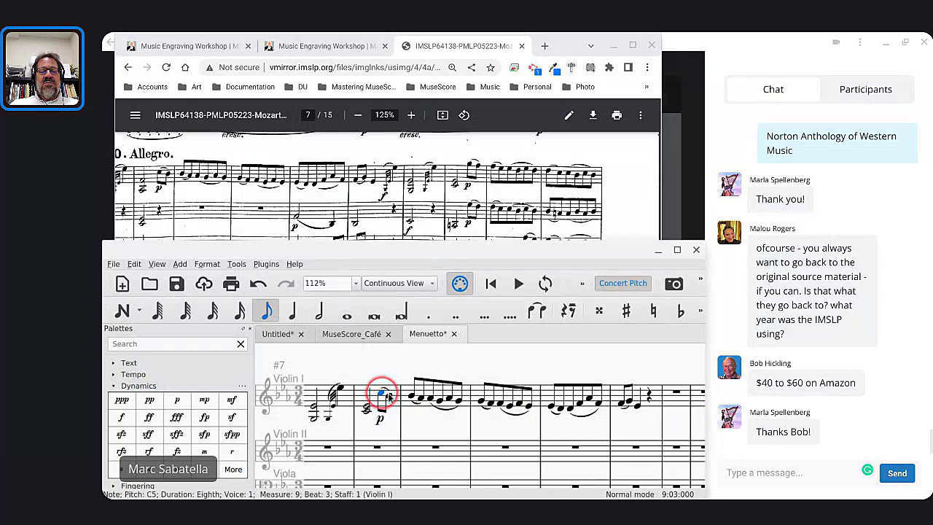
{"action": "left_click", "coordinate": [531, 410], "text": "shift"}
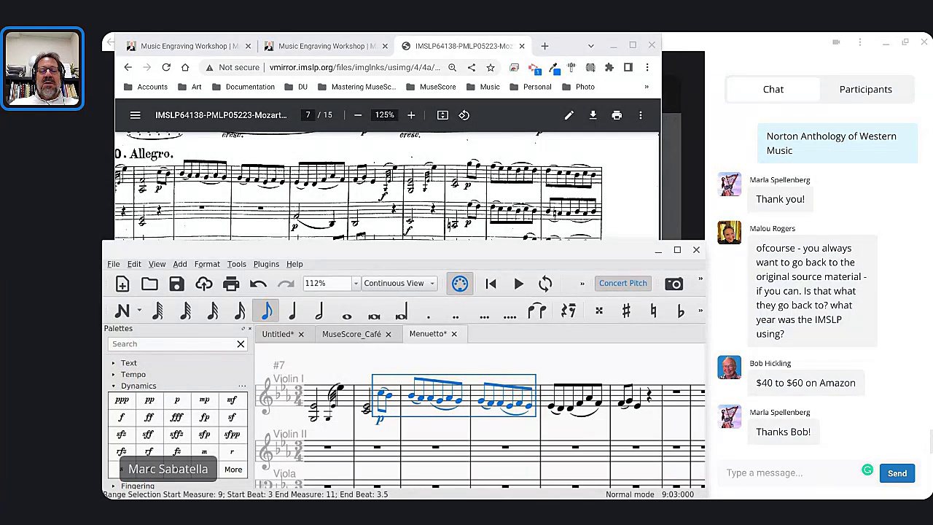
{"action": "key", "text": "x"}
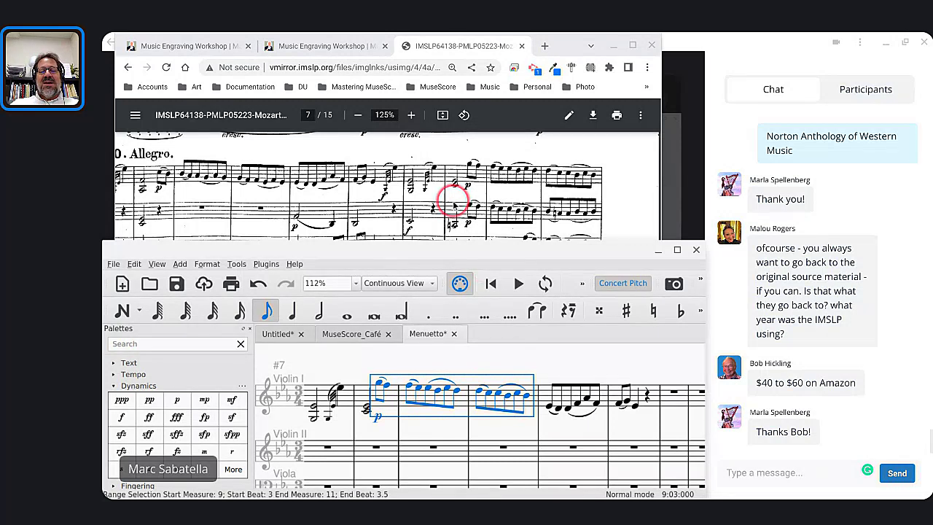
Try Re-Pitch note input on Violin I from the first eighth note of measure 12, starting with E♭5, D5 and C5 and continuing into measure 13.
{"action": "scroll", "coordinate": [487, 179], "scroll_direction": "down", "scroll_amount": 5}
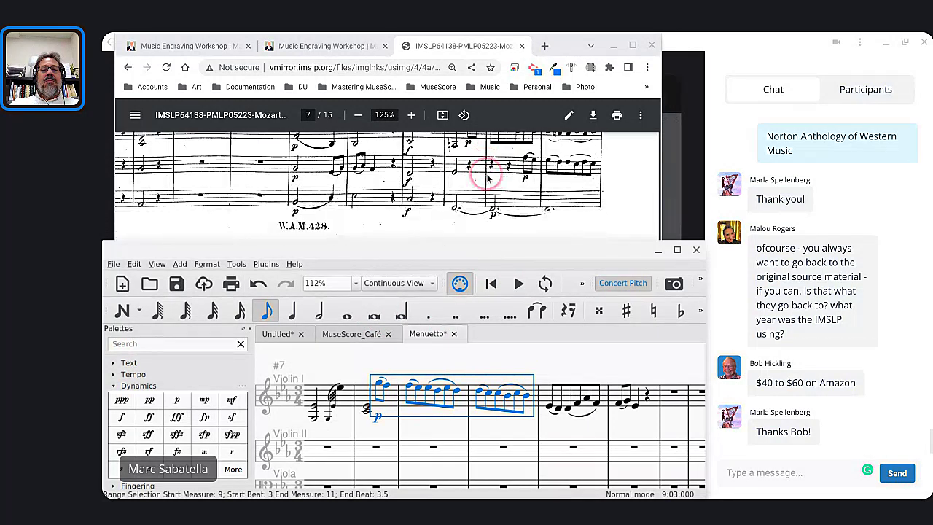
{"action": "scroll", "coordinate": [488, 178], "scroll_direction": "down", "scroll_amount": 1}
{"action": "scroll", "coordinate": [387, 186], "scroll_direction": "up", "scroll_amount": 5}
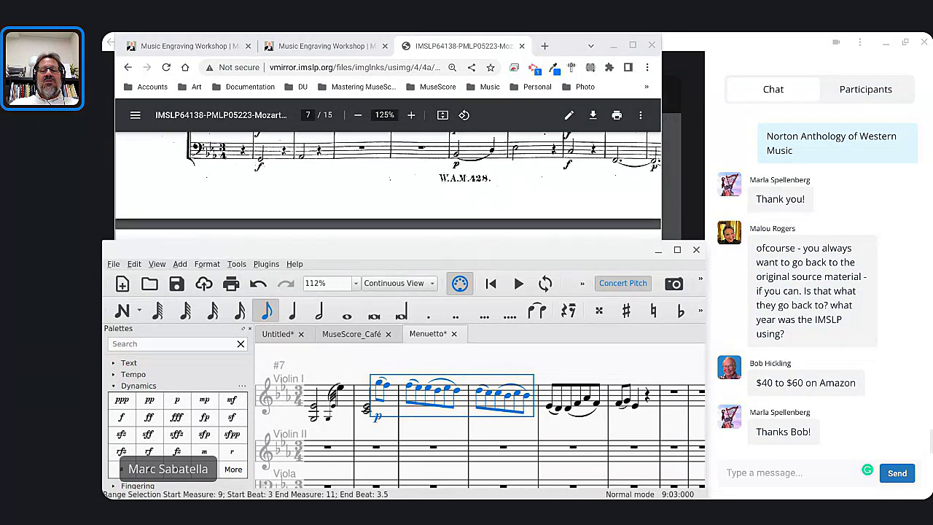
{"action": "scroll", "coordinate": [388, 182], "scroll_direction": "down", "scroll_amount": 1}
{"action": "left_click", "coordinate": [445, 328]}
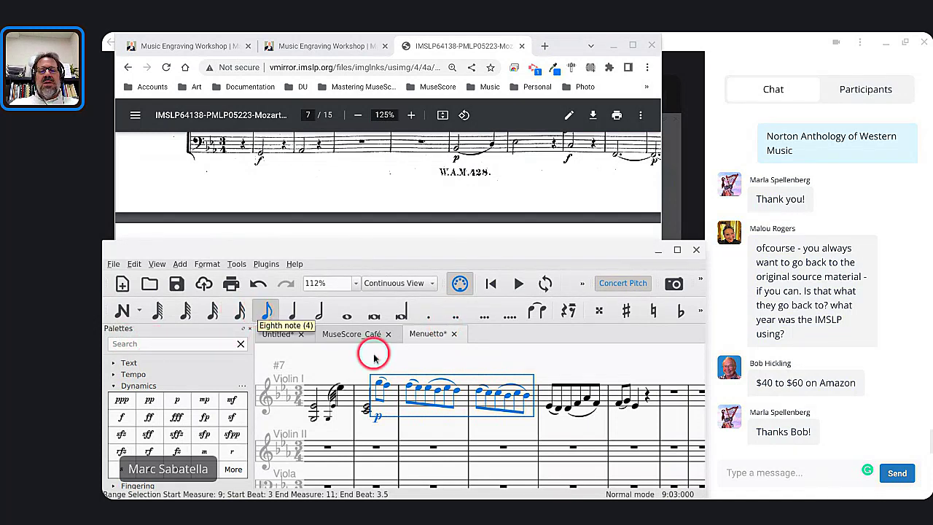
{"action": "left_click", "coordinate": [552, 410]}
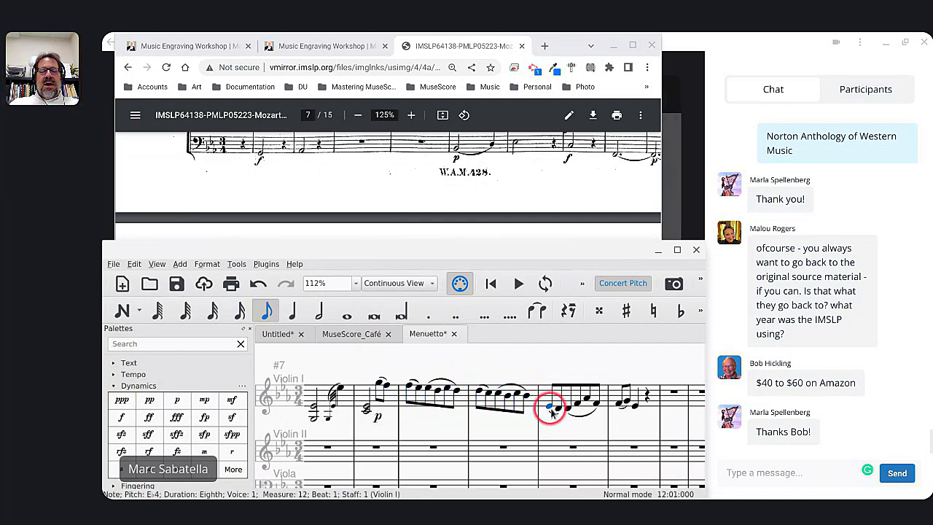
{"action": "left_click", "coordinate": [140, 310]}
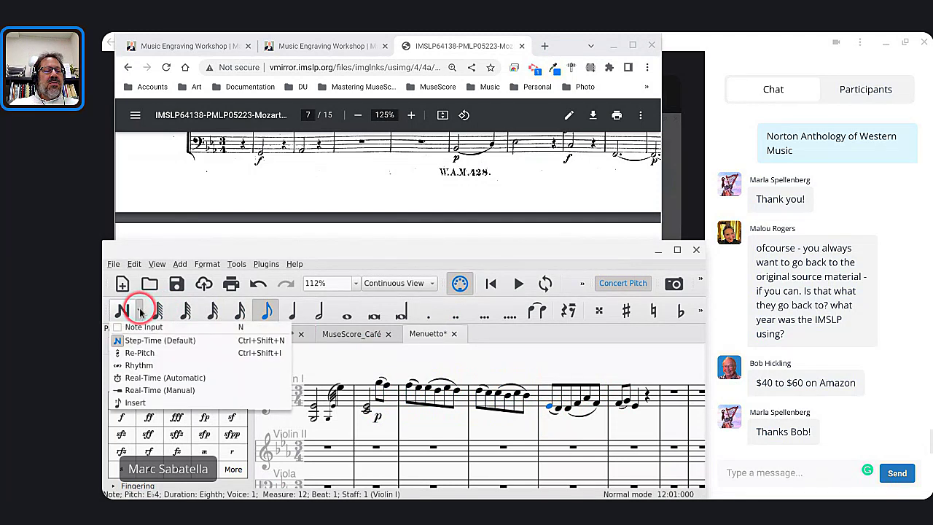
{"action": "left_click", "coordinate": [138, 354]}
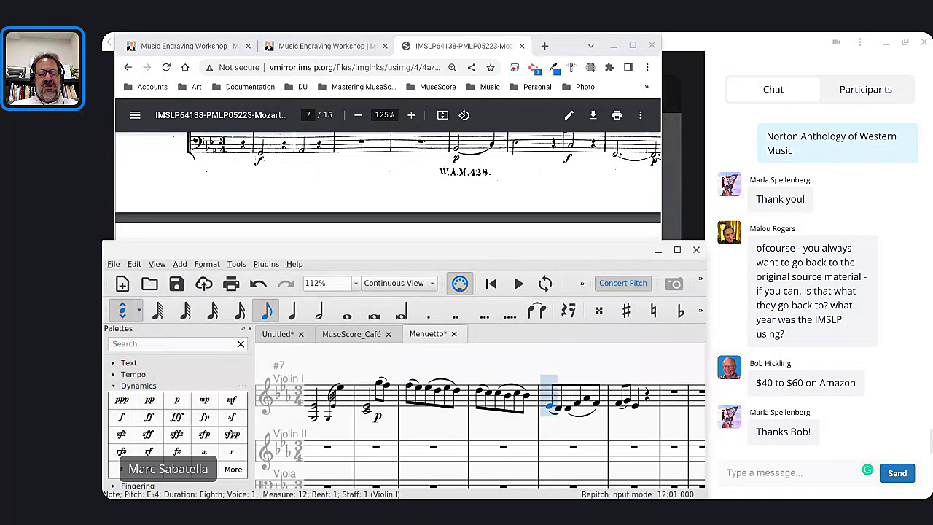
{"action": "key", "text": "e"}
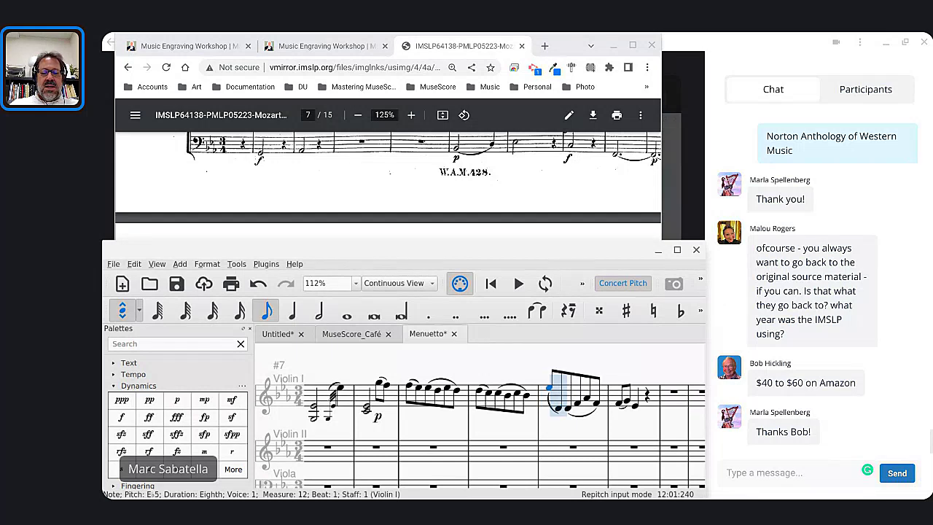
{"action": "key", "text": "d"}
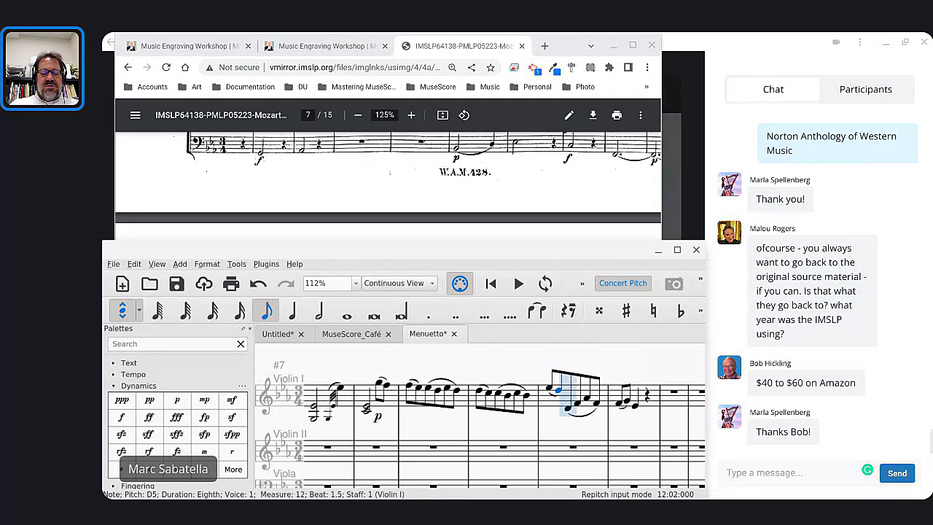
{"action": "key", "text": "c"}
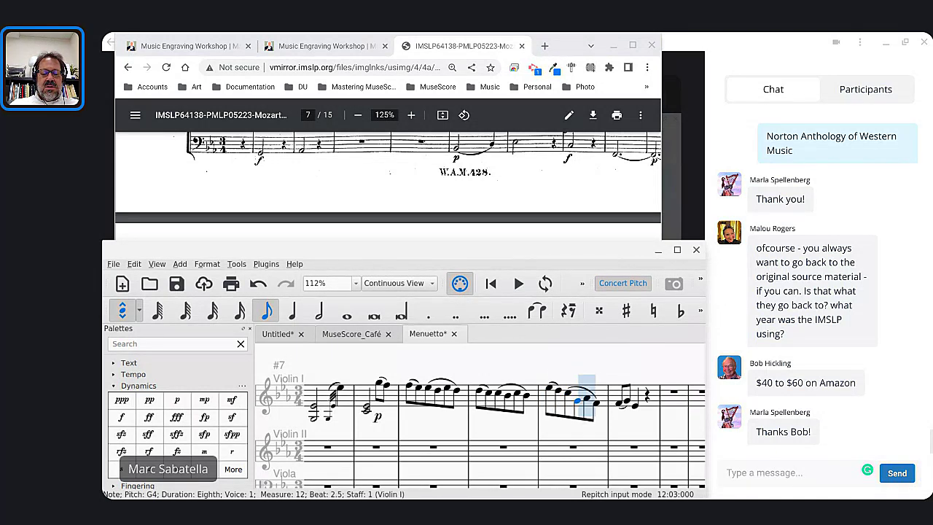
{"action": "key", "text": "a"}
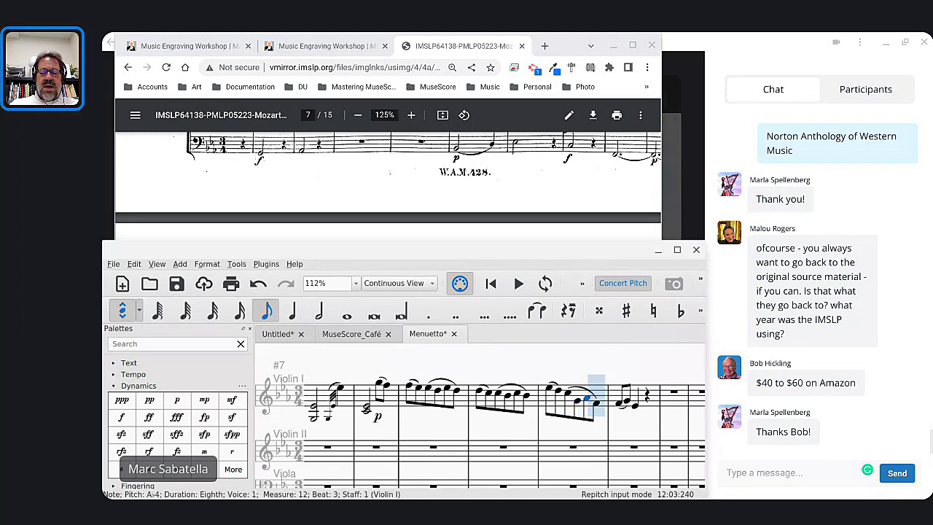
{"action": "key", "text": "g"}
{"action": "key", "text": "f"}
{"action": "key", "text": "e"}
{"action": "key", "text": "b"}
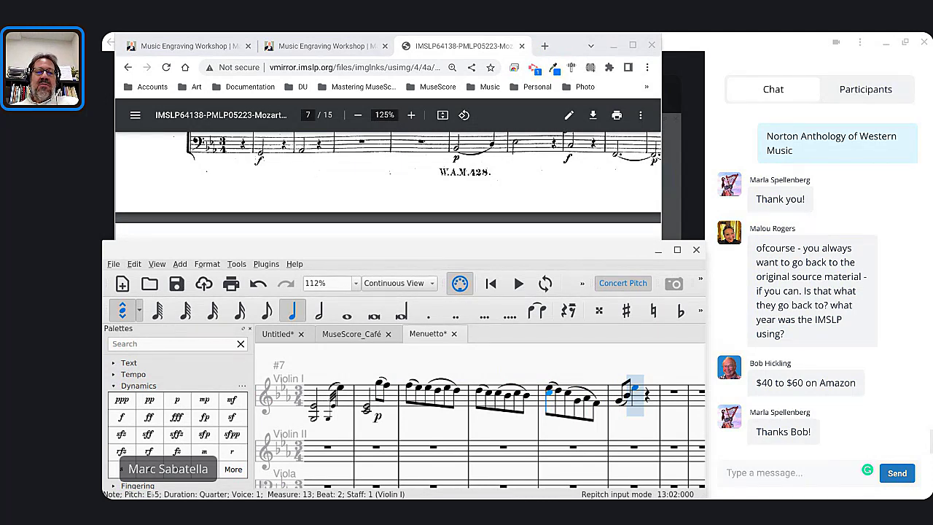
Examine page 7 of the source PDF, including the Menuetto's opening system with its Violin II, viola and cello parts.
{"action": "left_click", "coordinate": [358, 188]}
{"action": "scroll", "coordinate": [346, 164], "scroll_direction": "up", "scroll_amount": 3}
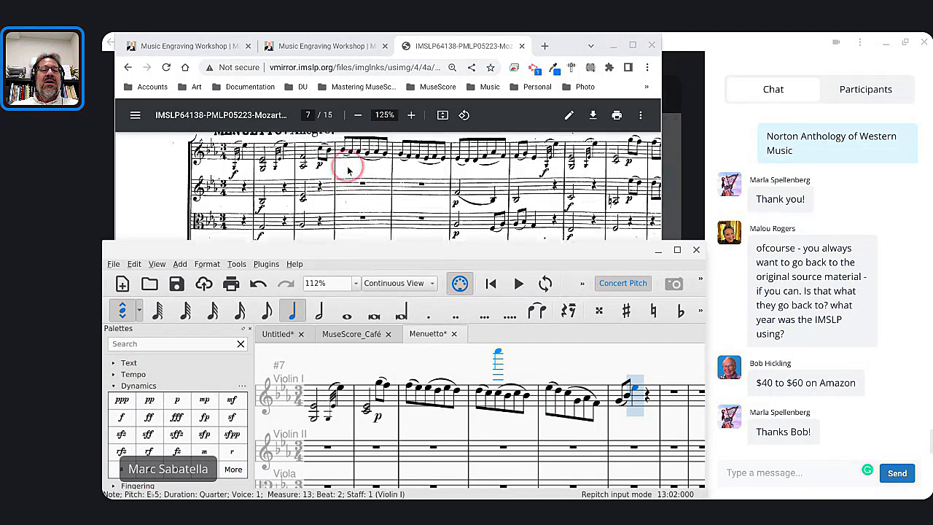
{"action": "scroll", "coordinate": [349, 169], "scroll_direction": "up", "scroll_amount": 5}
{"action": "left_click", "coordinate": [289, 183]}
{"action": "scroll", "coordinate": [288, 182], "scroll_direction": "up", "scroll_amount": 5}
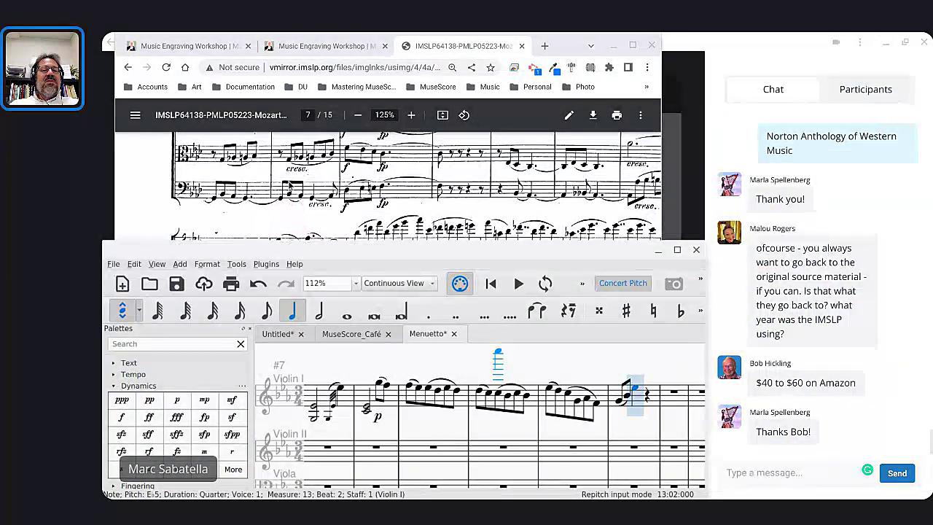
{"action": "scroll", "coordinate": [288, 182], "scroll_direction": "up", "scroll_amount": 6}
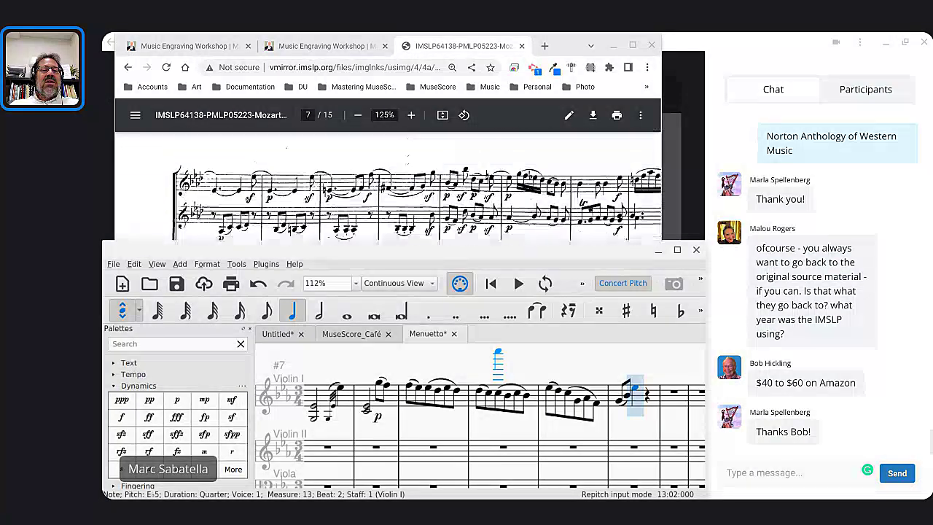
{"action": "scroll", "coordinate": [289, 182], "scroll_direction": "up", "scroll_amount": 5}
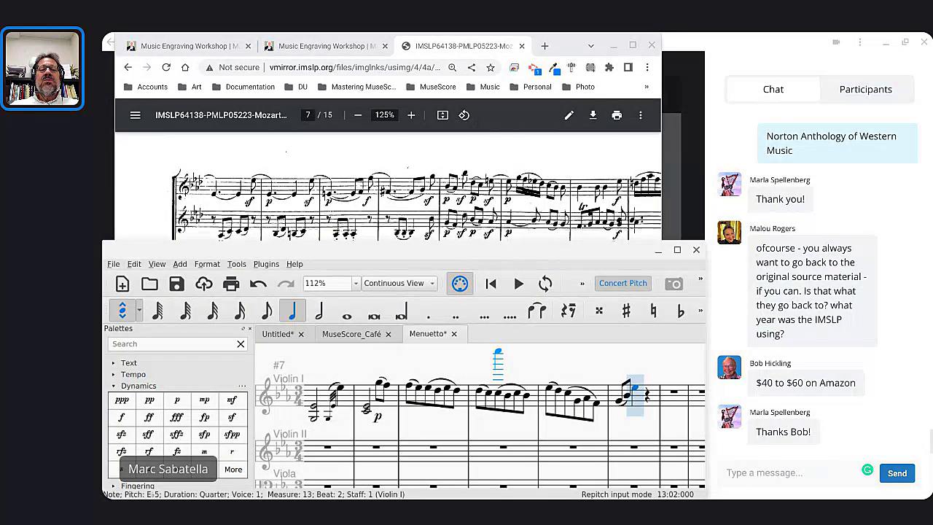
{"action": "scroll", "coordinate": [289, 183], "scroll_direction": "up", "scroll_amount": 5}
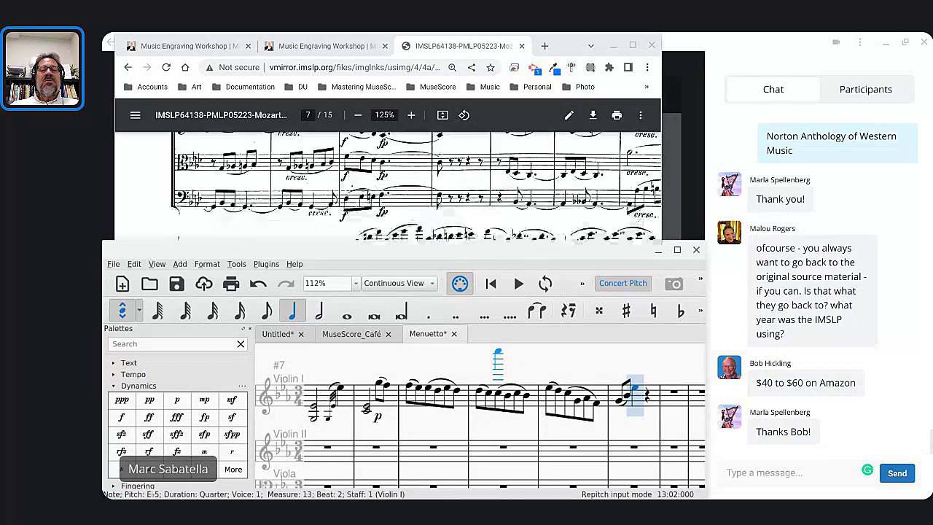
{"action": "scroll", "coordinate": [269, 188], "scroll_direction": "up", "scroll_amount": 5}
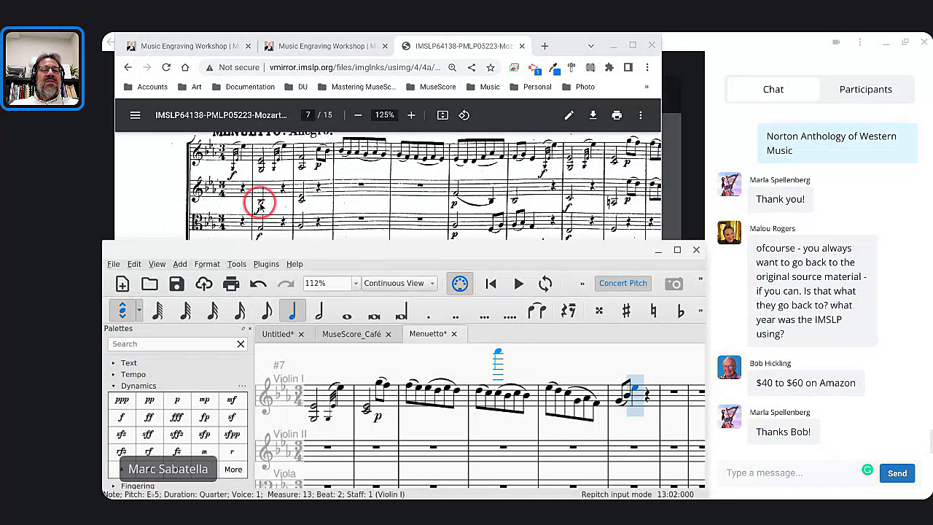
{"action": "scroll", "coordinate": [298, 203], "scroll_direction": "down", "scroll_amount": 1}
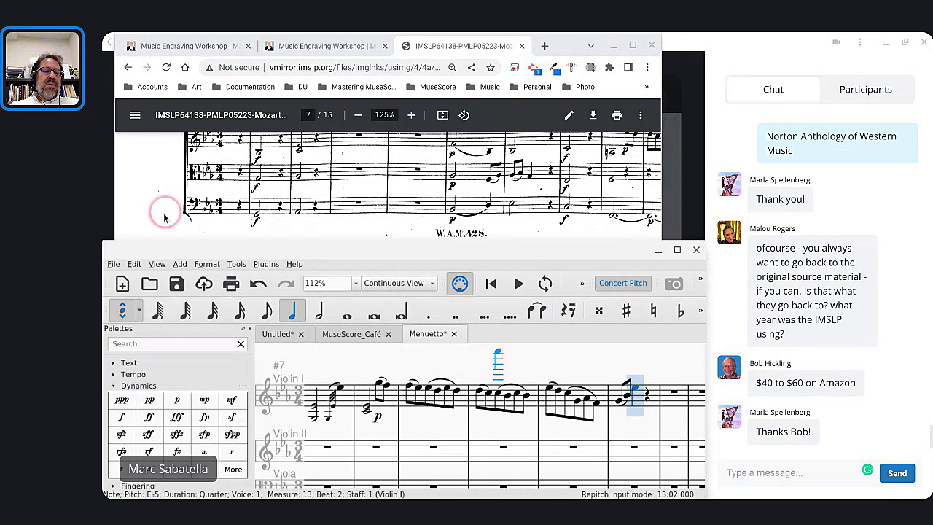
Set the note input method back to Step-Time (Default) and leave note input mode.
{"action": "left_click", "coordinate": [140, 312]}
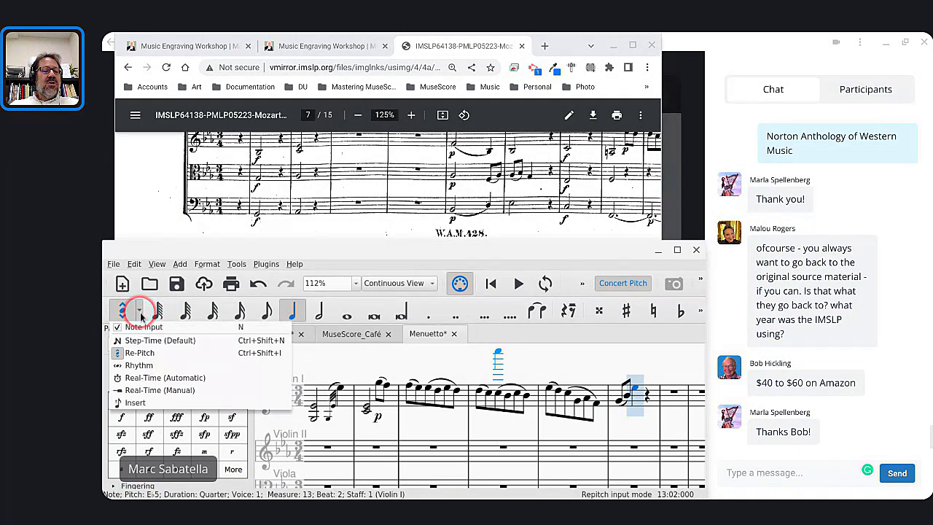
{"action": "left_click", "coordinate": [131, 341]}
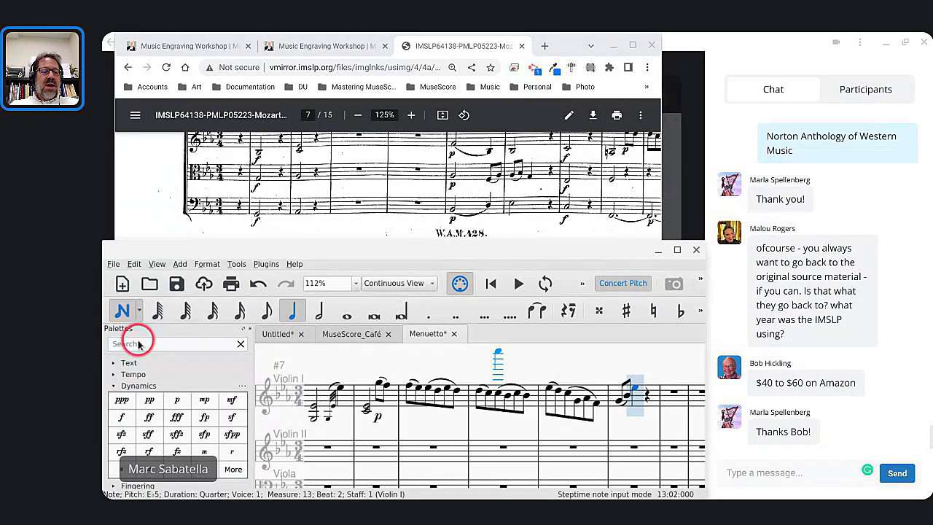
{"action": "left_click", "coordinate": [122, 310]}
{"action": "left_click", "coordinate": [552, 387]}
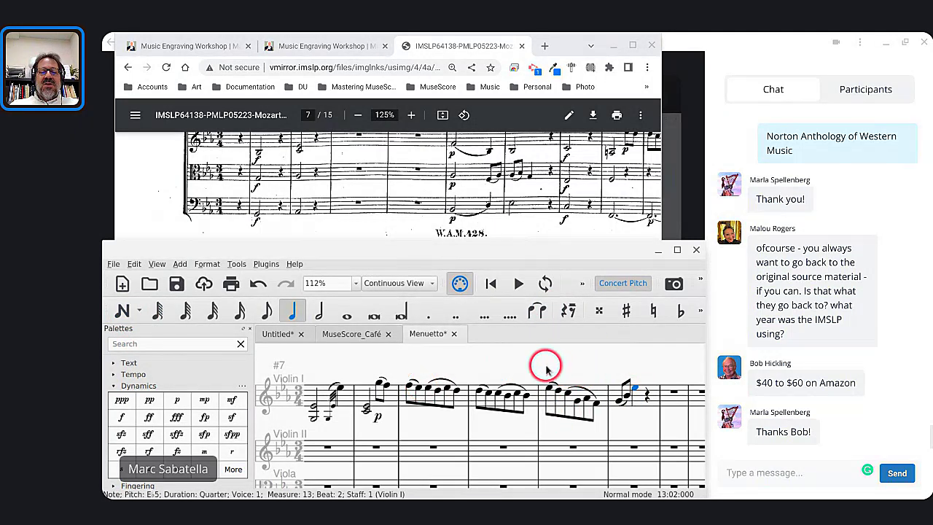
Following Violin I at the start of source page 8, enter quarter notes A♮4, F5 and F5 in measure 12.
{"action": "scroll", "coordinate": [548, 216], "scroll_direction": "down", "scroll_amount": 3}
{"action": "scroll", "coordinate": [548, 217], "scroll_direction": "down", "scroll_amount": 5}
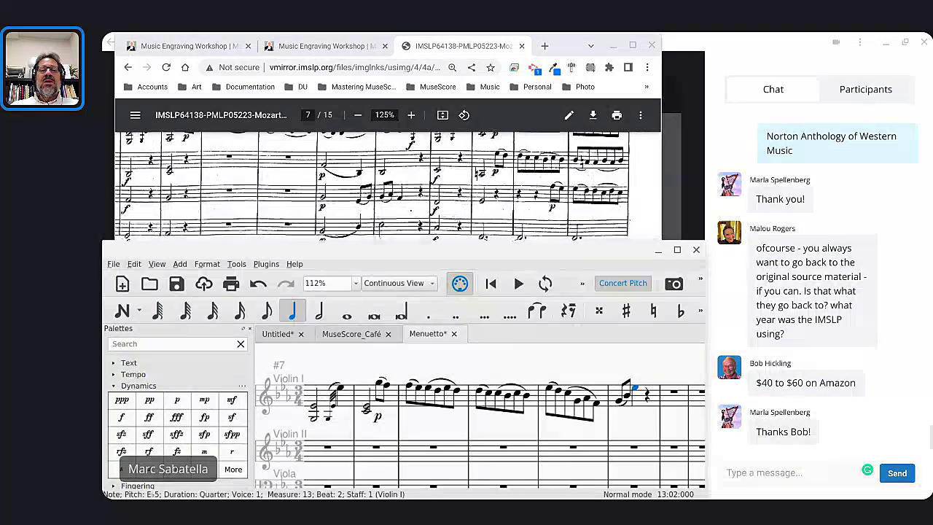
{"action": "scroll", "coordinate": [554, 197], "scroll_direction": "up", "scroll_amount": 2}
{"action": "scroll", "coordinate": [576, 190], "scroll_direction": "down", "scroll_amount": 5}
{"action": "scroll", "coordinate": [576, 211], "scroll_direction": "down", "scroll_amount": 3}
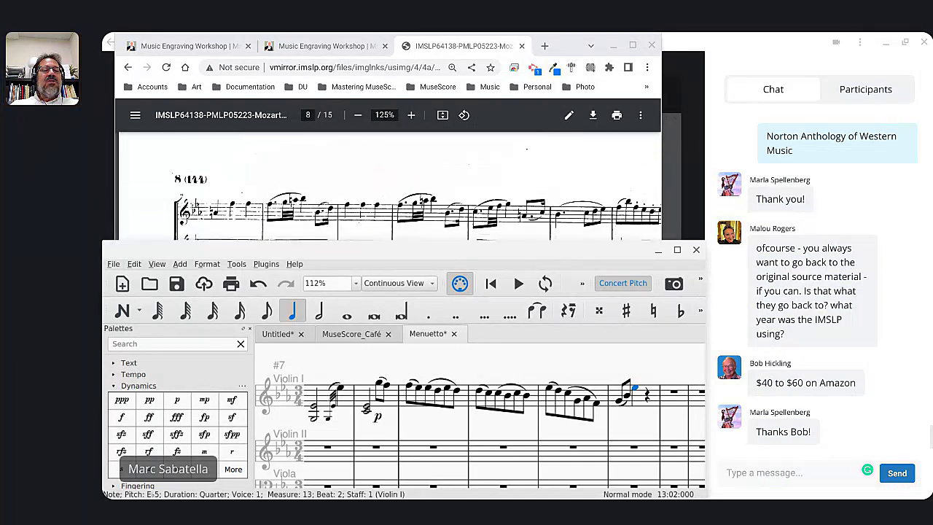
{"action": "left_click", "coordinate": [549, 391]}
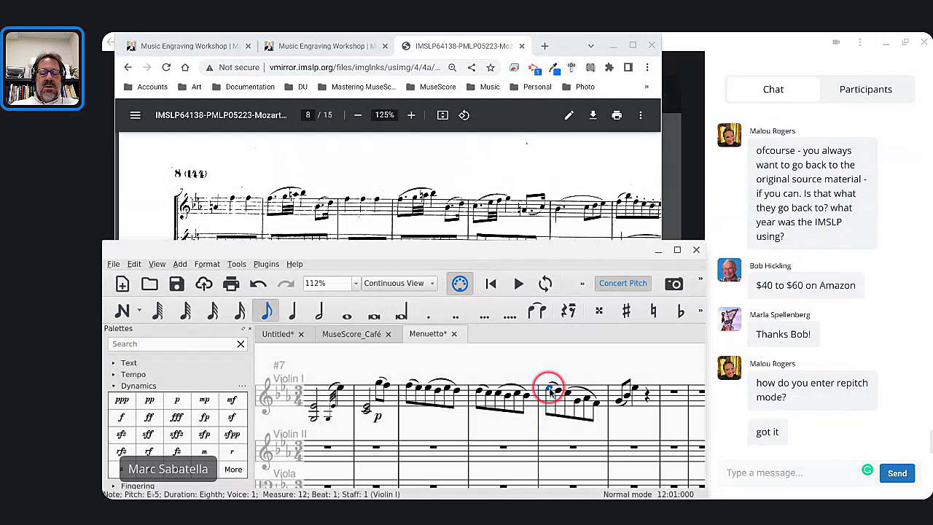
{"action": "key", "text": "n"}
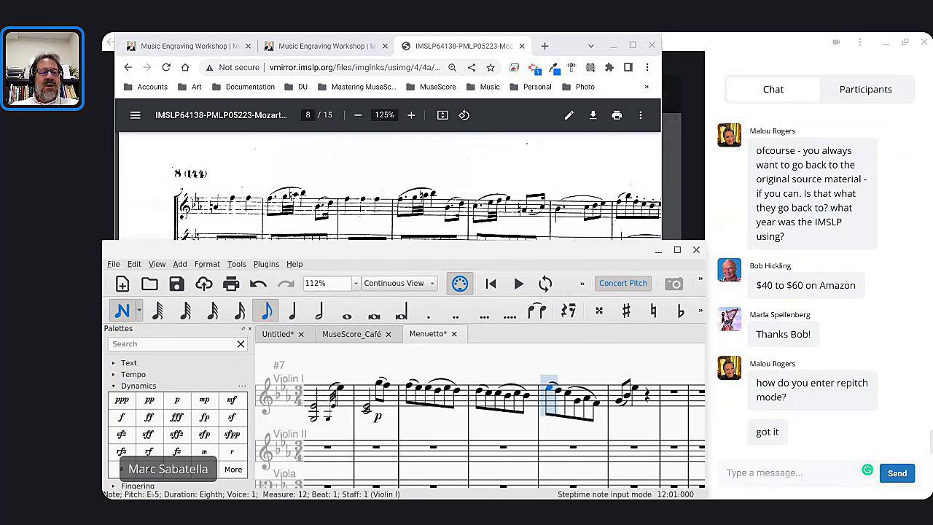
{"action": "key", "text": "5"}
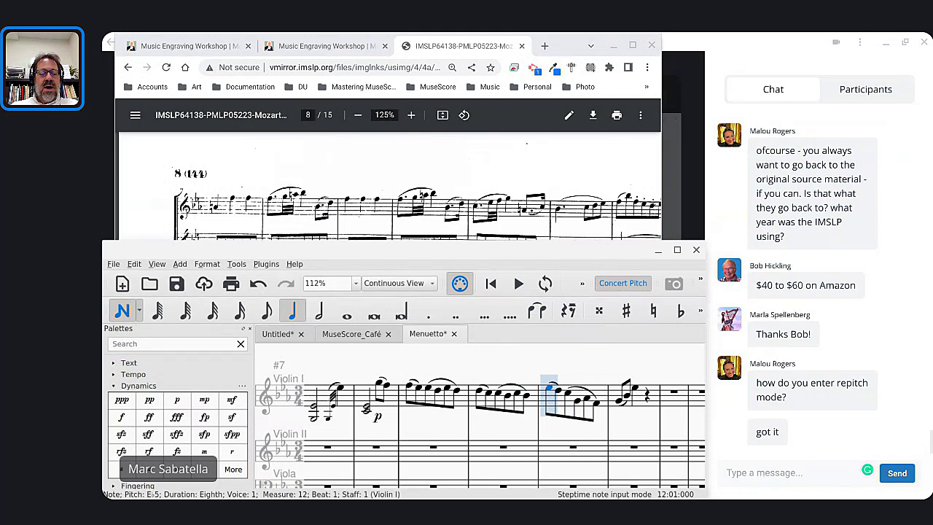
{"action": "key", "text": "a"}
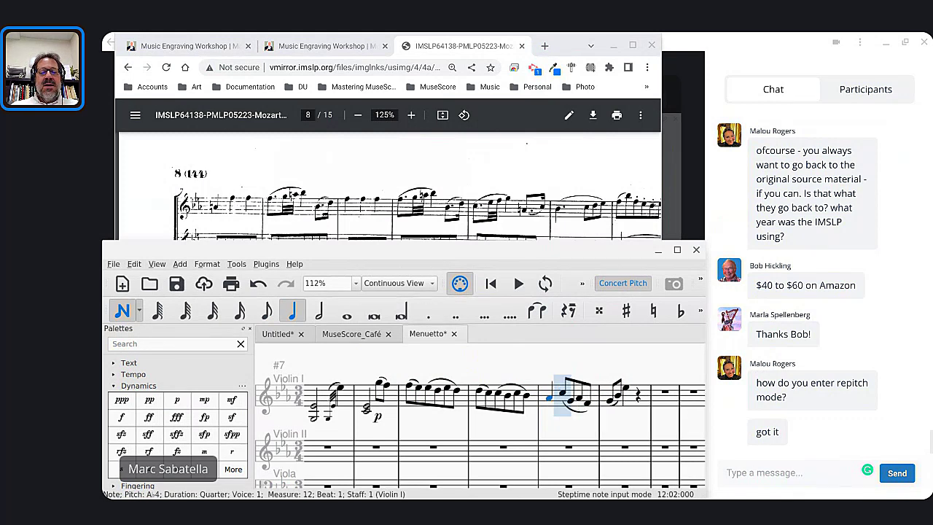
{"action": "key", "text": "Up"}
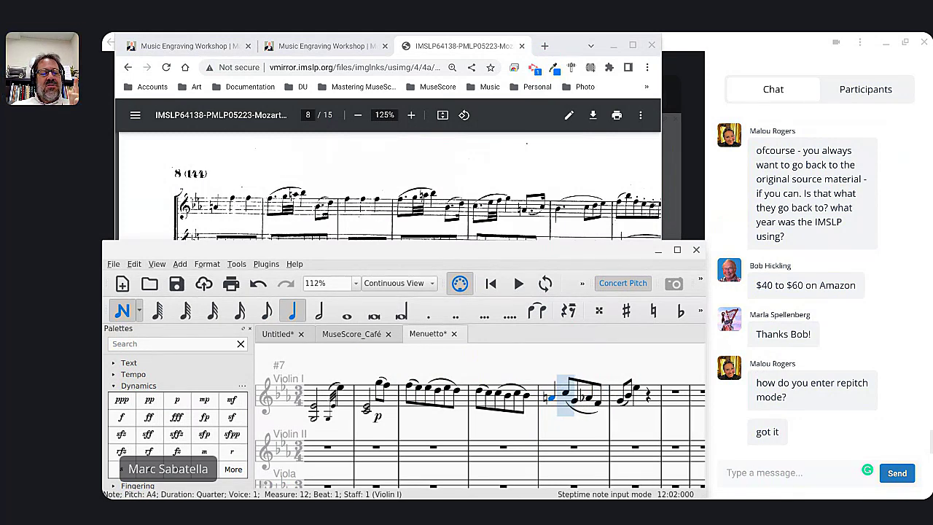
{"action": "key", "text": "f"}
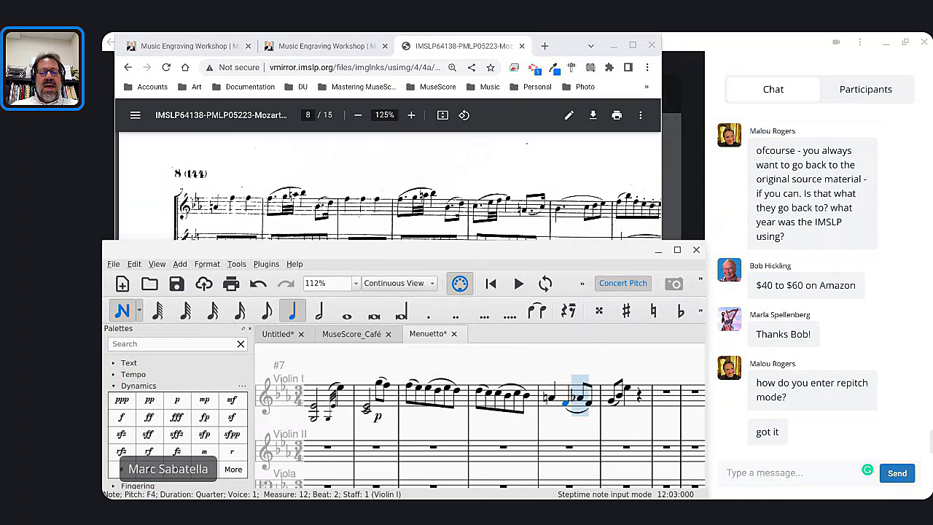
{"action": "key", "text": "ctrl+Up"}
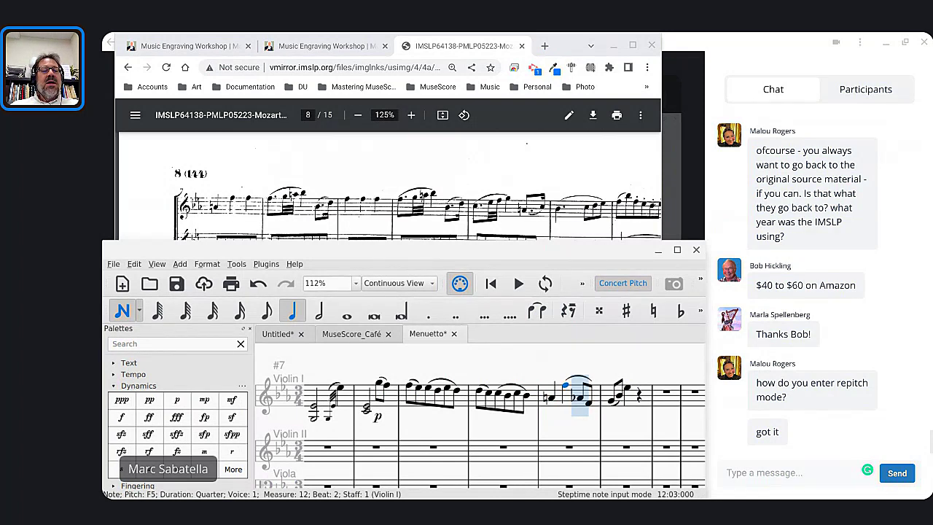
{"action": "key", "text": "f"}
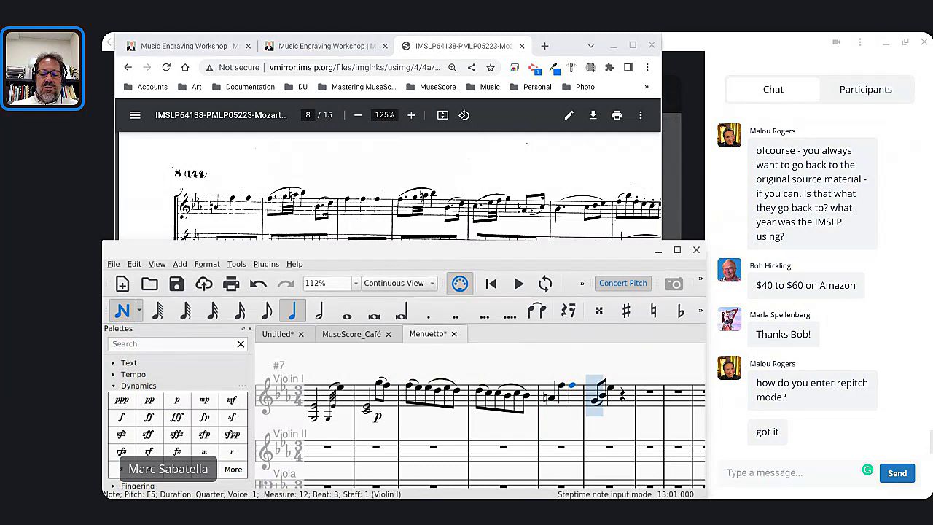
Enter a dotted eighth F5, 32nd notes G5 and A♮5, and a quarter B♭5 in Violin I measure 13.
{"action": "key", "text": "3"}
{"action": "key", "text": "period"}
{"action": "key", "text": "f"}
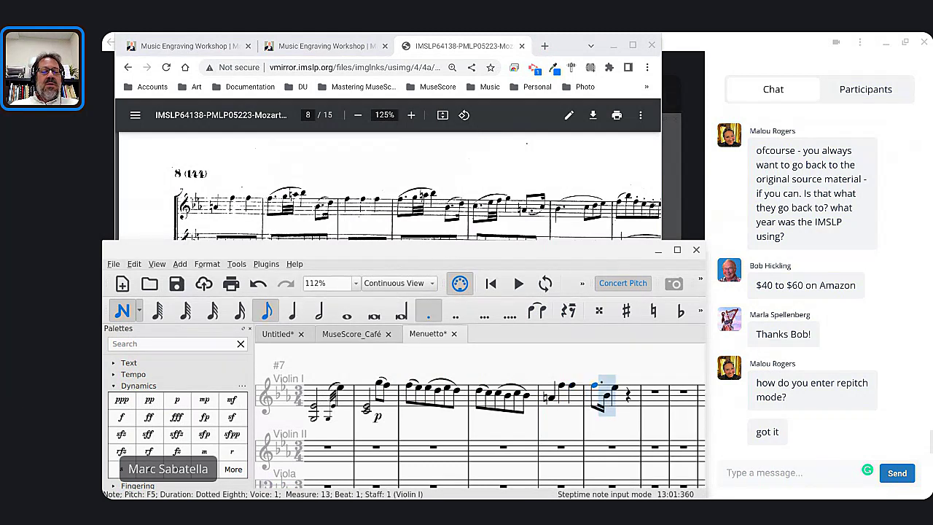
{"action": "key", "text": "2"}
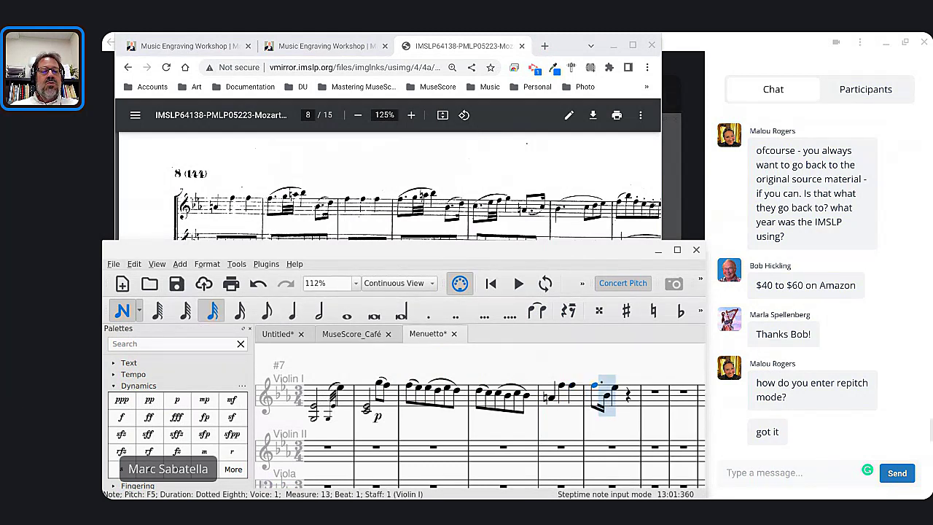
{"action": "key", "text": "g"}
{"action": "key", "text": "a"}
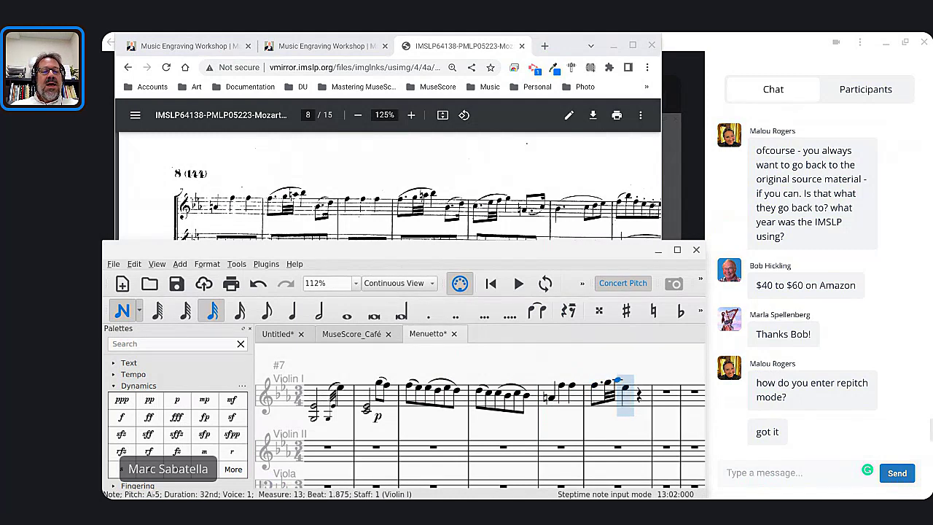
{"action": "key", "text": "Up"}
{"action": "key", "text": "5"}
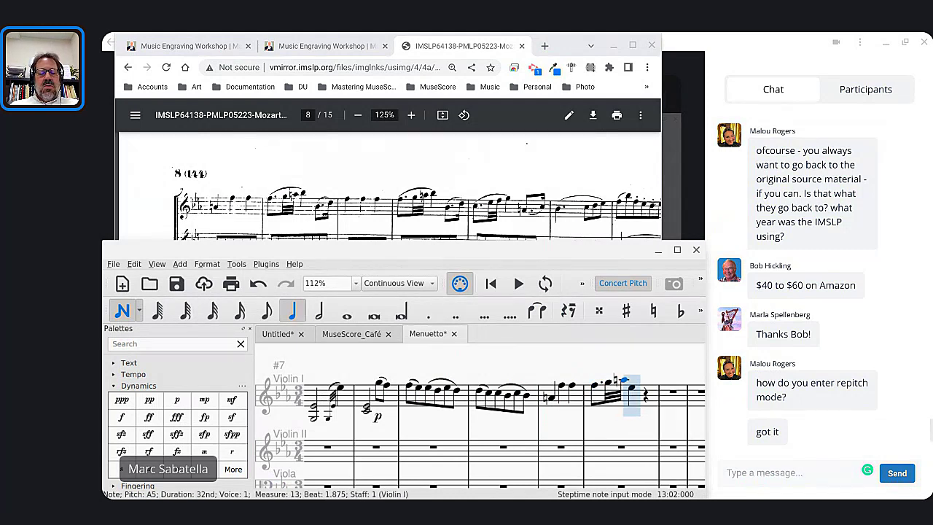
{"action": "key", "text": "b"}
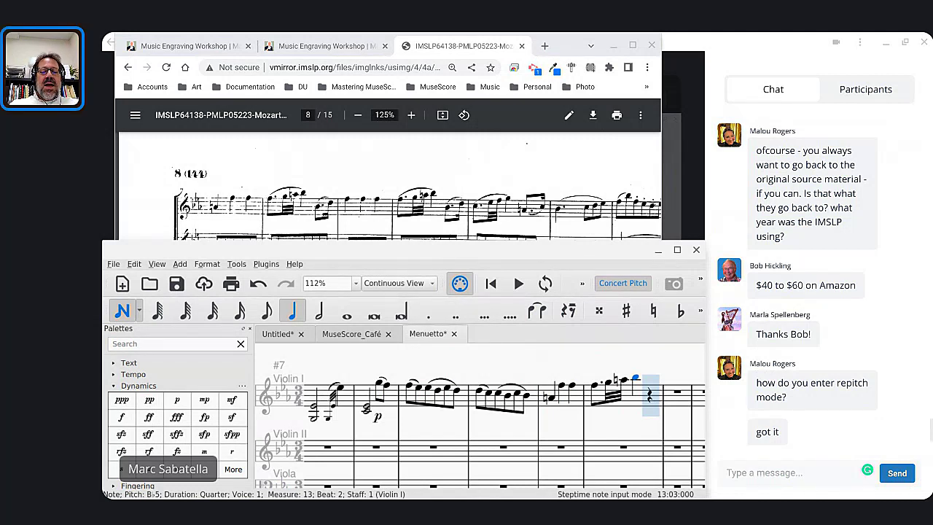
{"action": "key", "text": "Escape"}
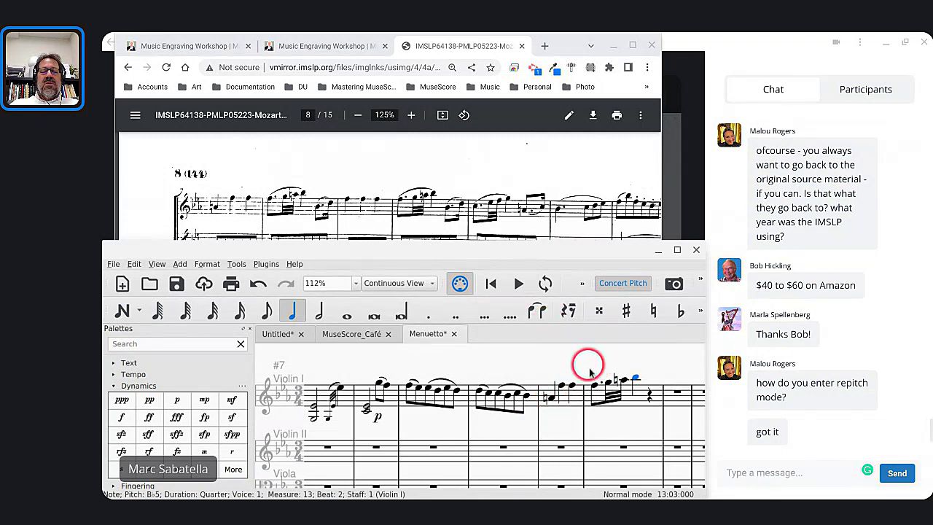
Slur the opening notes of Violin I measure 13, from the dotted eighth F5 to the quarter B♭5.
{"action": "left_click", "coordinate": [594, 391]}
{"action": "key", "text": "shift+Right"}
{"action": "key", "text": "shift+Right"}
{"action": "key", "text": "shift+Right"}
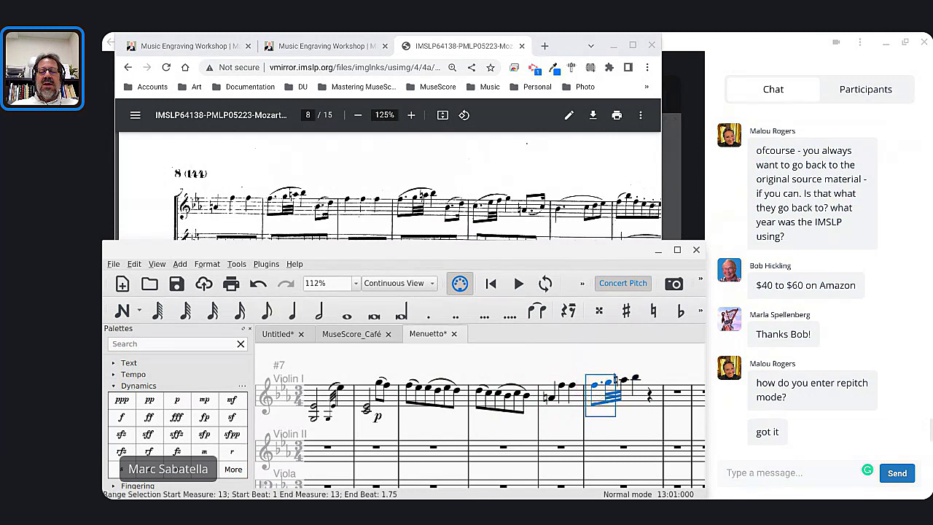
{"action": "key", "text": "Escape"}
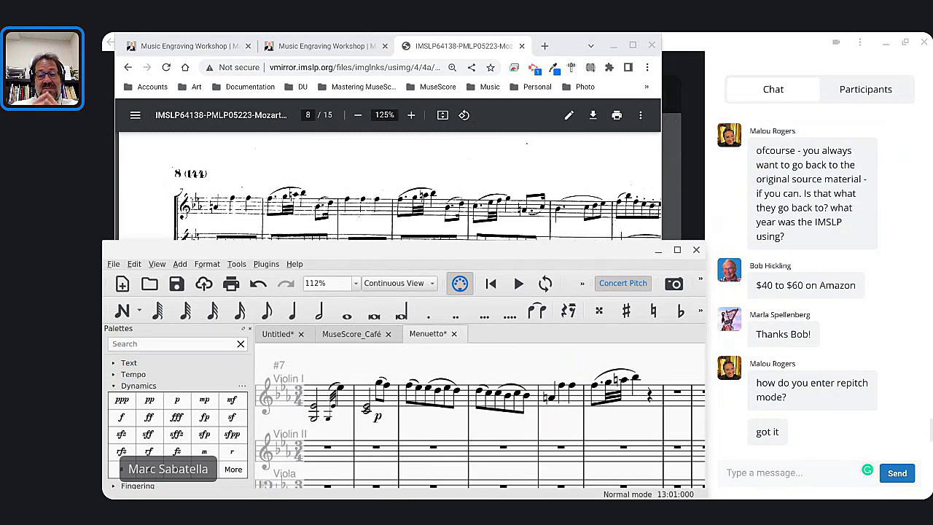
Save the score as Menuetto.mscz in the K. 428 folder under Mastering MuseScore, Music Engraving.
{"action": "key", "text": "ctrl+s"}
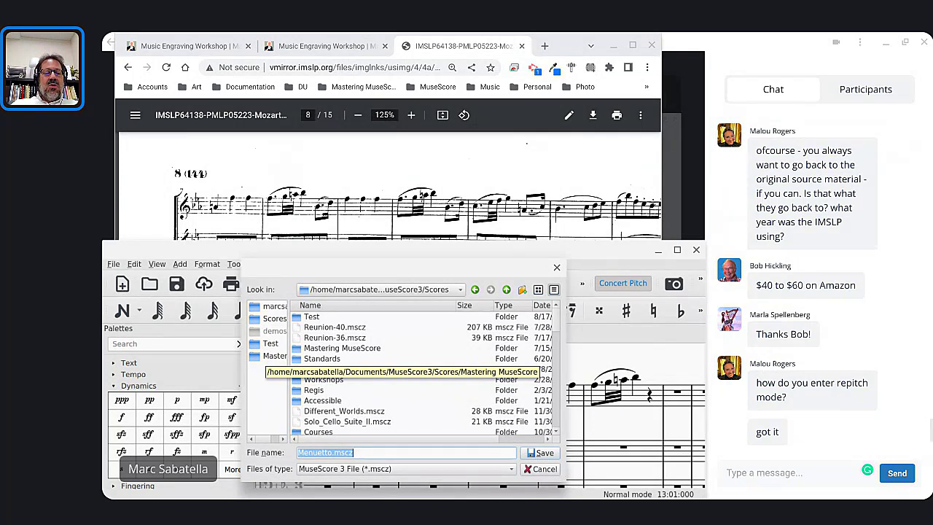
{"action": "left_click", "coordinate": [309, 349]}
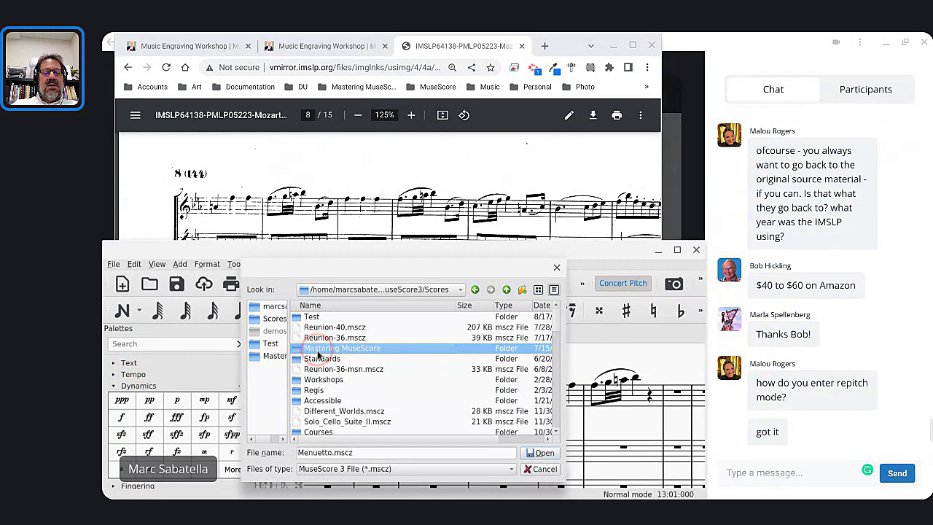
{"action": "double_click", "coordinate": [318, 352]}
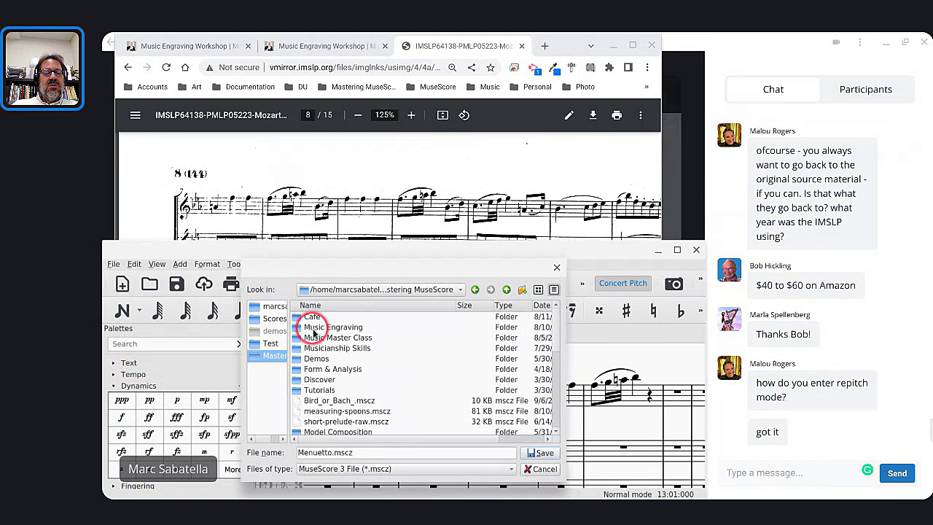
{"action": "double_click", "coordinate": [313, 330]}
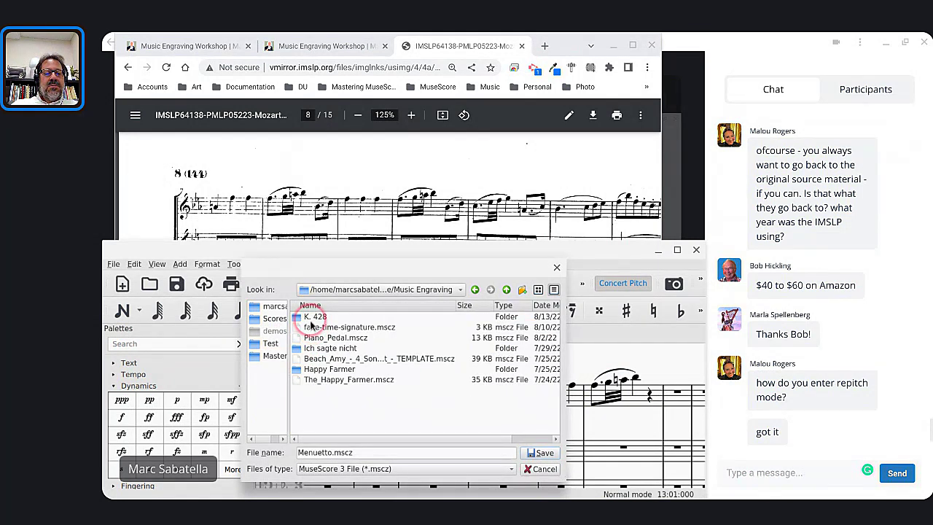
{"action": "double_click", "coordinate": [310, 317]}
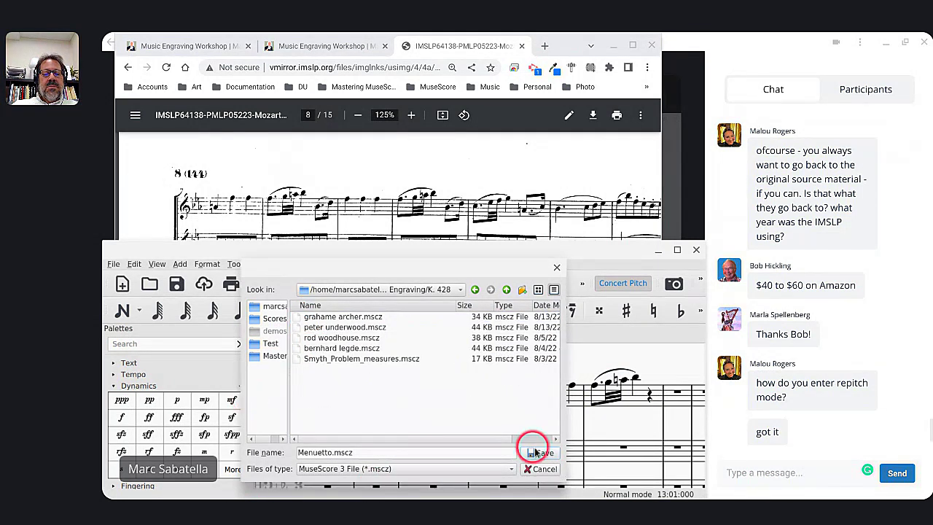
{"action": "left_click", "coordinate": [540, 453]}
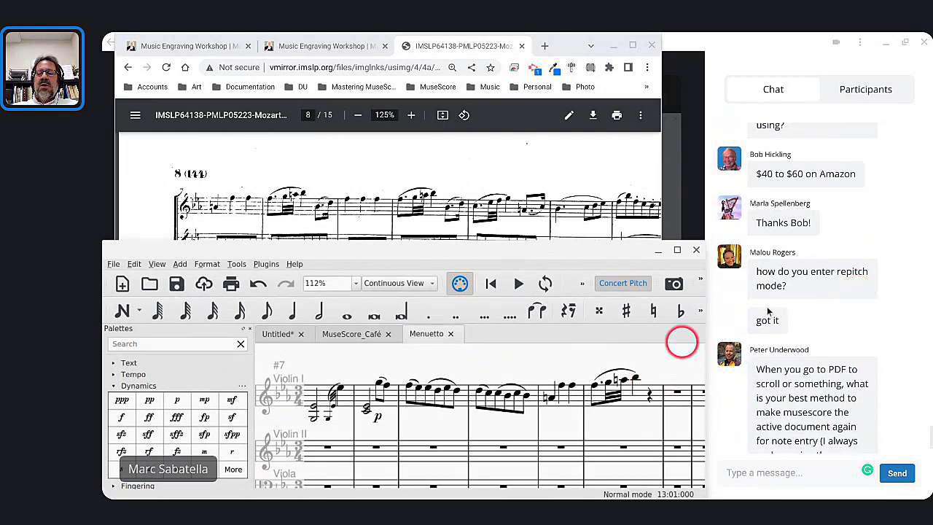
Read the chat question about returning to MuseScore from the PDF, and alternate focus between the browser and MuseScore windows.
{"action": "scroll", "coordinate": [809, 328], "scroll_direction": "down", "scroll_amount": 2}
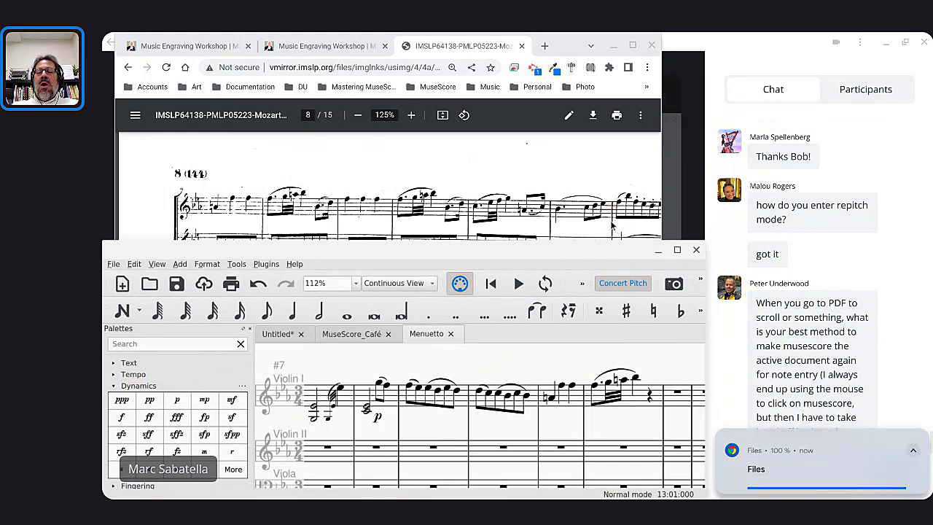
{"action": "left_click", "coordinate": [733, 229]}
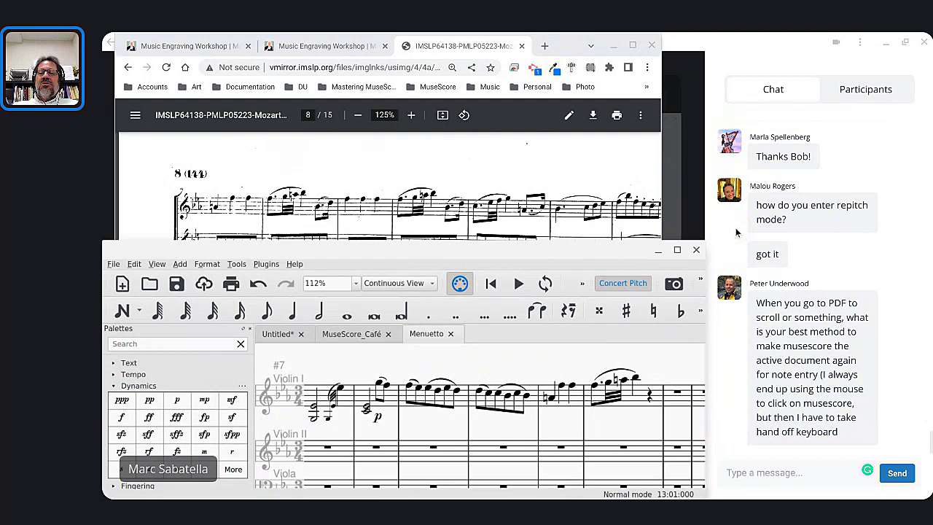
{"action": "left_click", "coordinate": [488, 197]}
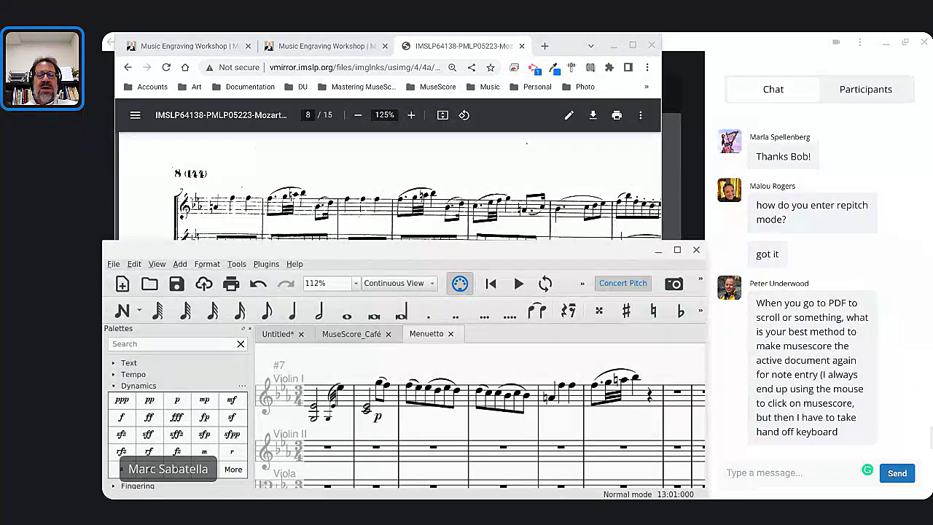
{"action": "left_click", "coordinate": [488, 192]}
{"action": "key", "text": "alt+Tab"}
{"action": "left_click", "coordinate": [488, 193]}
{"action": "key", "text": "alt+Tab"}
{"action": "left_click", "coordinate": [488, 193]}
{"action": "key", "text": "alt+Tab"}
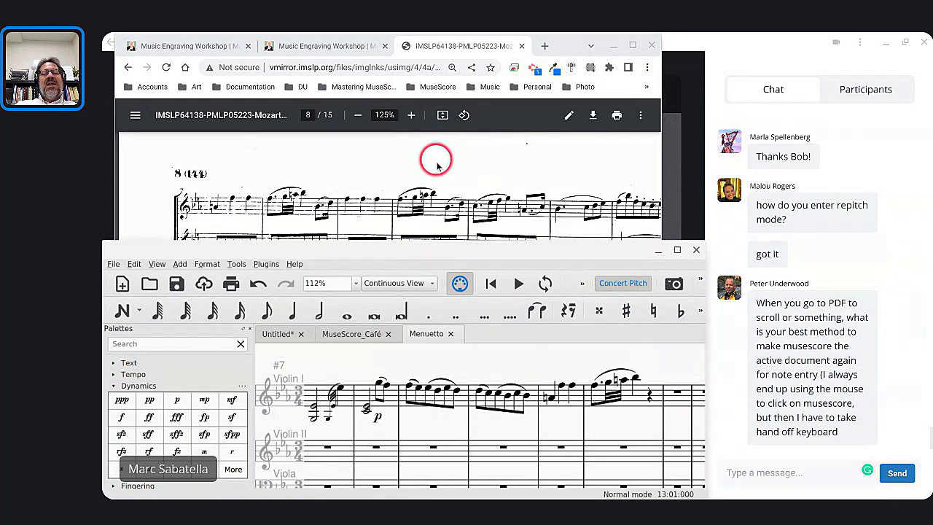
Reduce the MuseScore window's height from its upper edge to uncover more of the source PDF.
{"action": "left_click", "coordinate": [430, 239]}
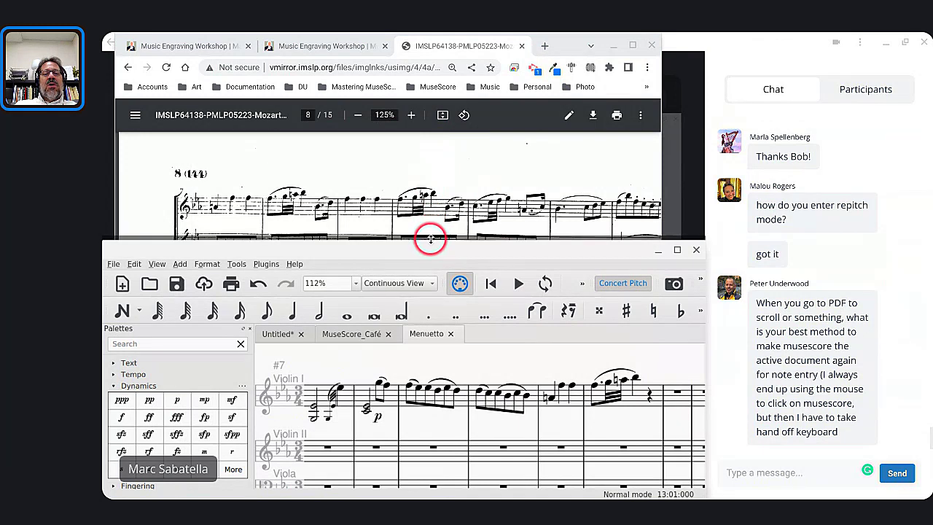
{"action": "left_click_drag", "start_coordinate": [431, 239], "coordinate": [414, 259]}
{"action": "left_click_drag", "start_coordinate": [416, 272], "coordinate": [413, 262]}
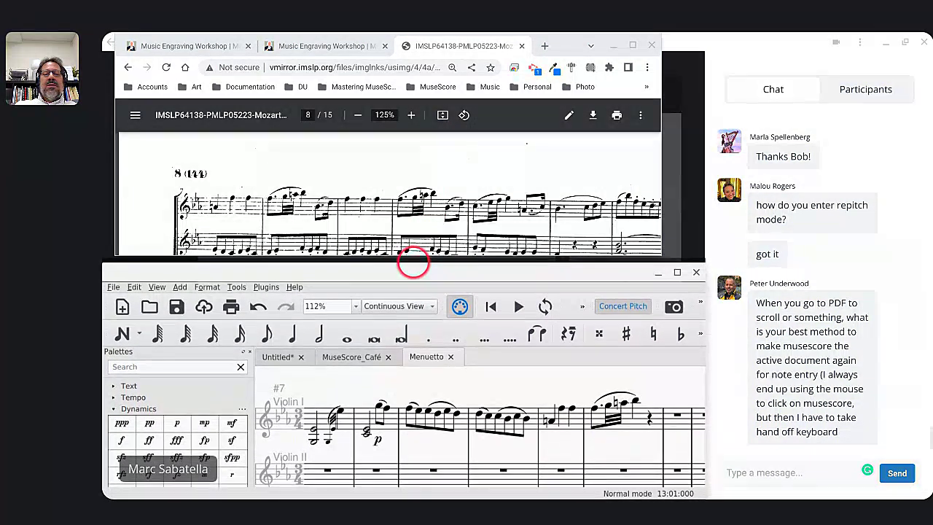
Bring the lower staves of source page 8 into view and widen the browser window to match the MuseScore window.
{"action": "left_click", "coordinate": [416, 202]}
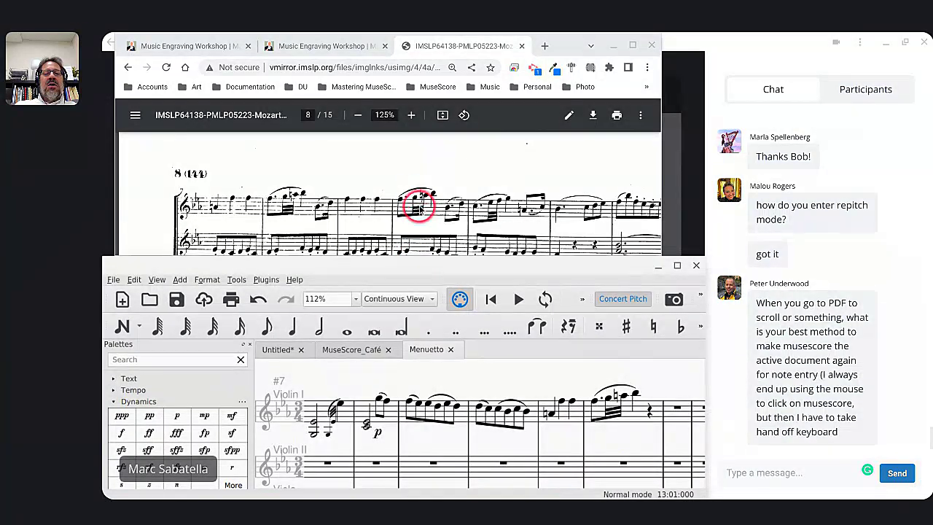
{"action": "scroll", "coordinate": [417, 198], "scroll_direction": "down", "scroll_amount": 2}
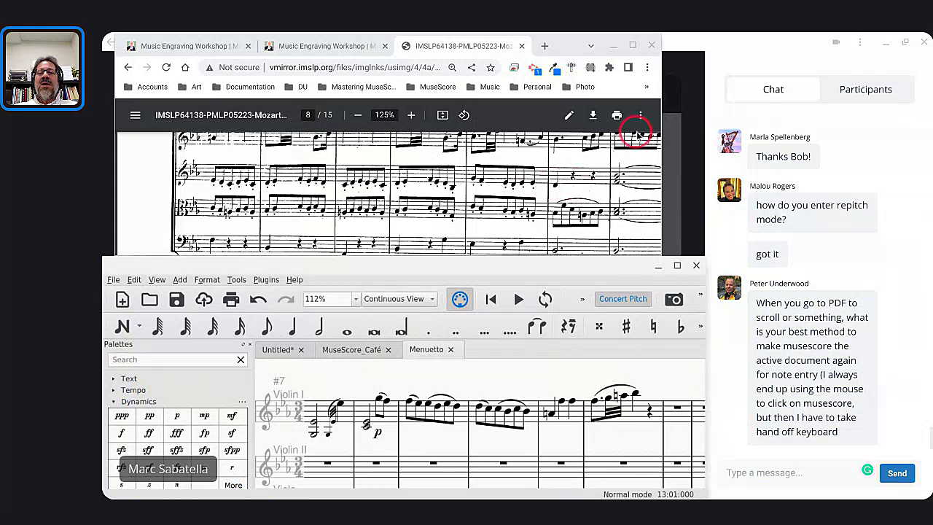
{"action": "left_click_drag", "start_coordinate": [661, 148], "coordinate": [707, 148]}
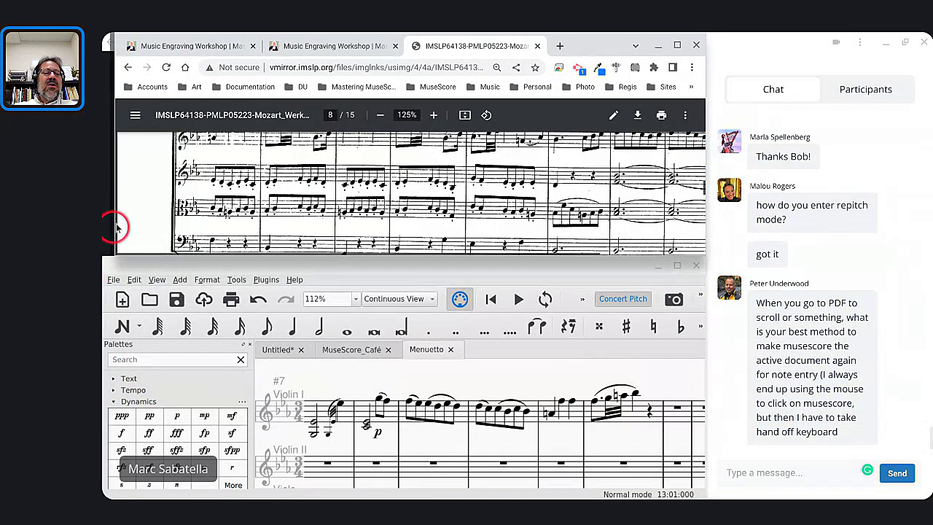
{"action": "left_click_drag", "start_coordinate": [114, 213], "coordinate": [103, 213]}
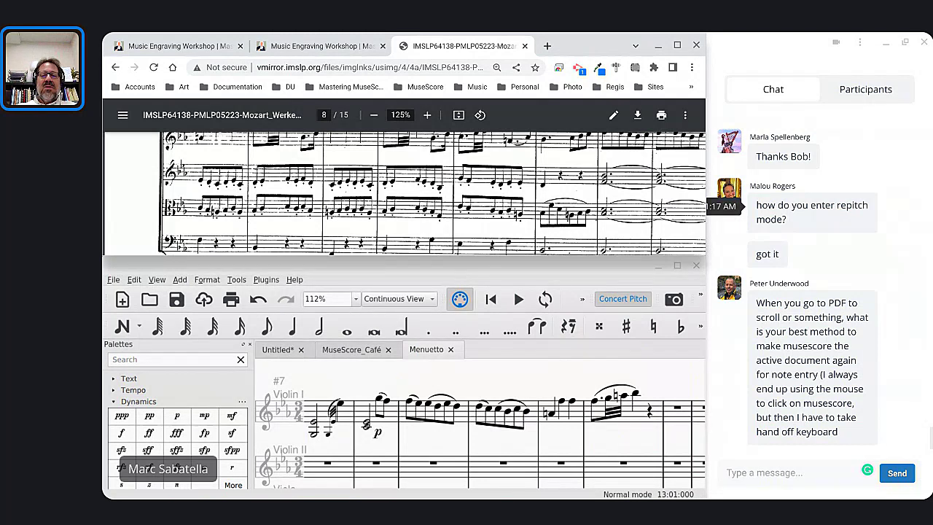
{"action": "left_click", "coordinate": [369, 270]}
{"action": "left_click", "coordinate": [369, 401]}
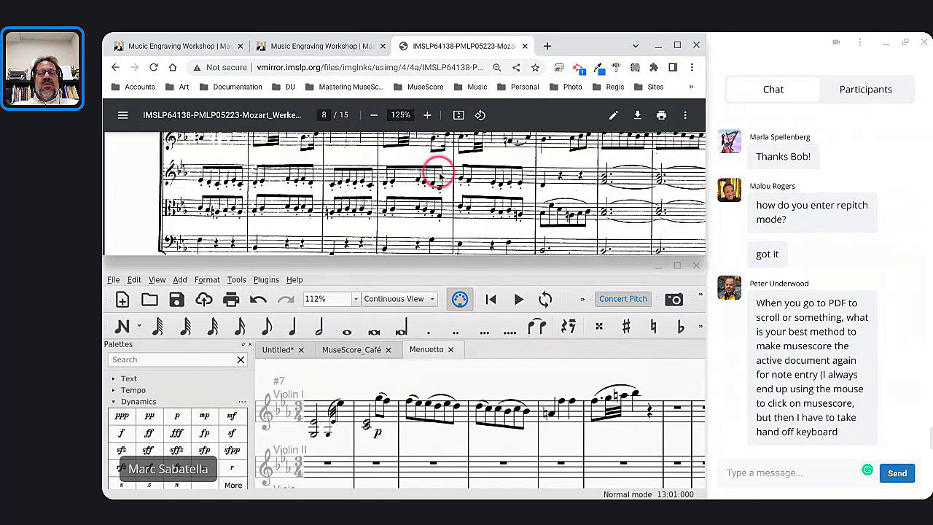
{"action": "left_click", "coordinate": [369, 292]}
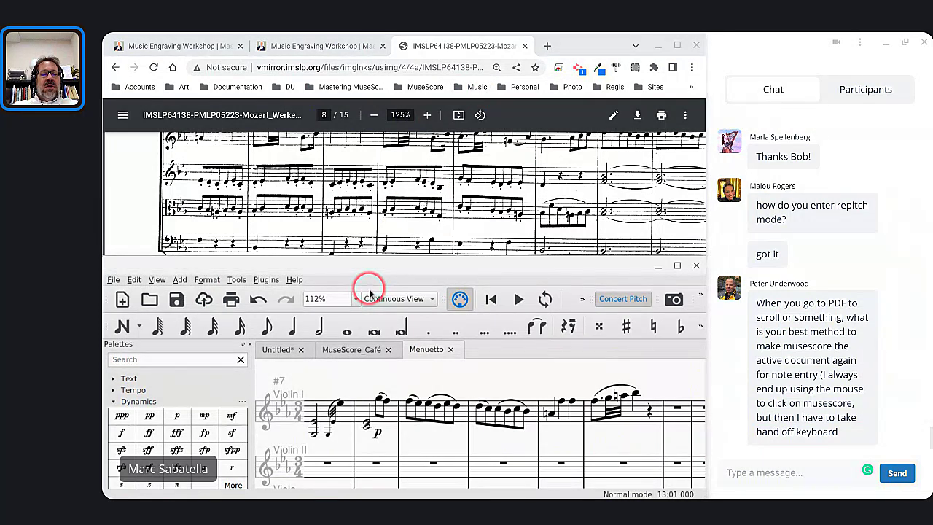
{"action": "left_click", "coordinate": [416, 235]}
{"action": "left_click", "coordinate": [411, 265]}
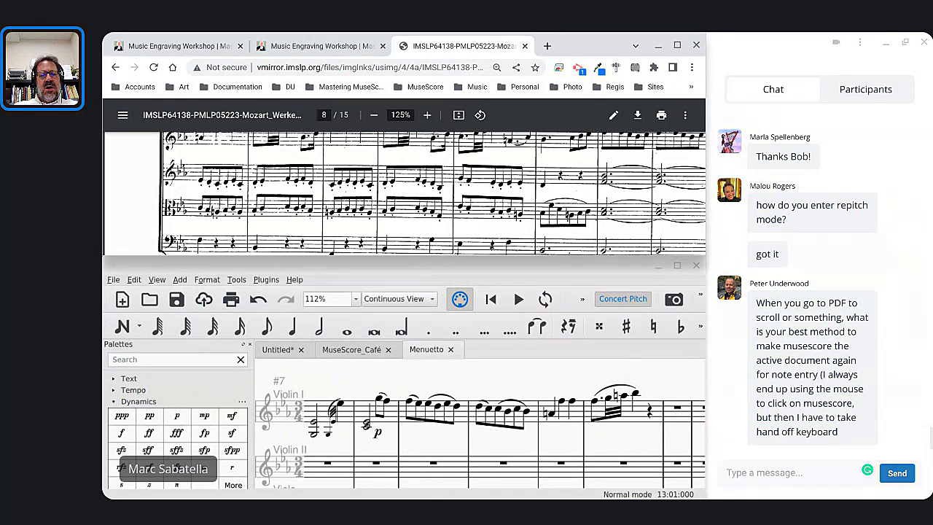
{"action": "left_click", "coordinate": [490, 265]}
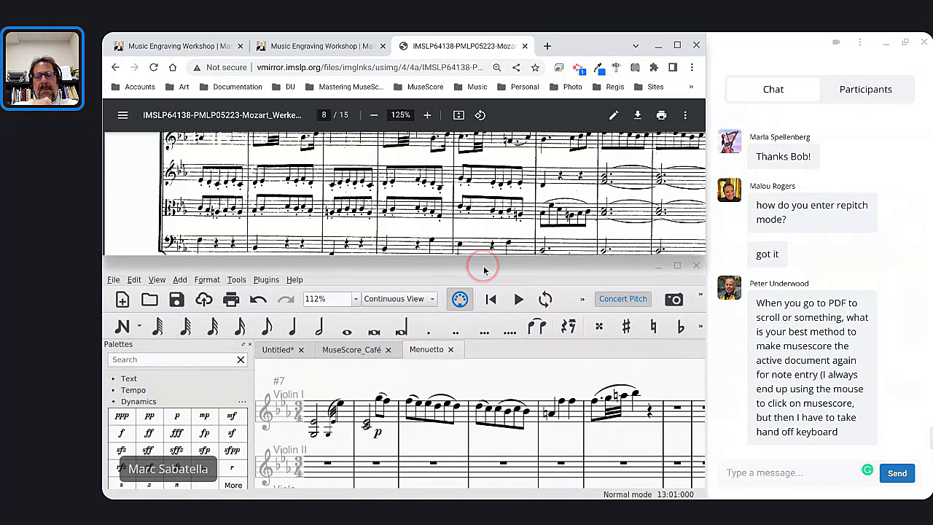
{"action": "left_click", "coordinate": [487, 231]}
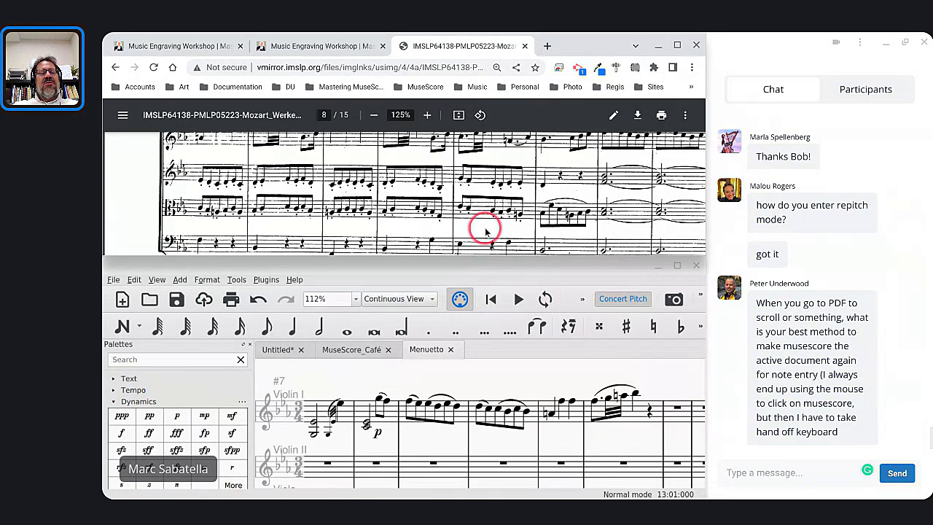
{"action": "left_click", "coordinate": [365, 254]}
{"action": "left_click", "coordinate": [502, 106]}
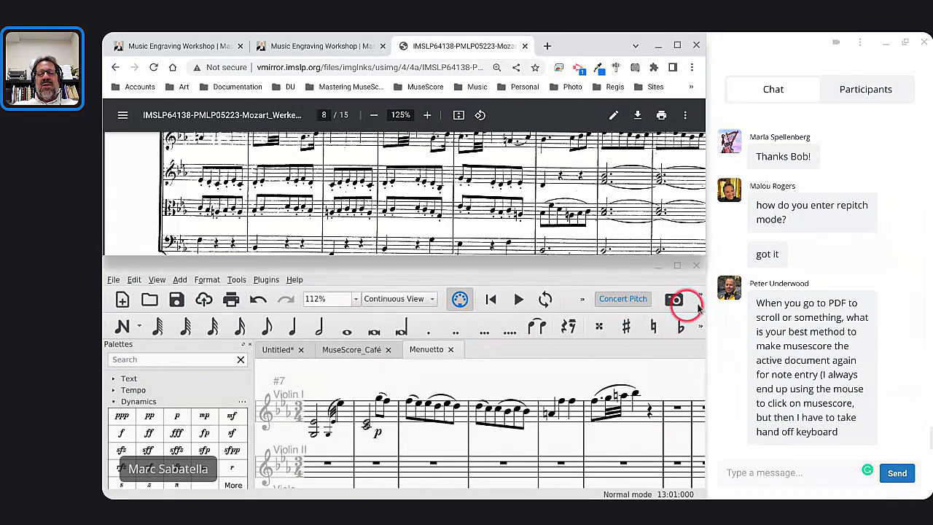
Switch MuseScore to a more compact workspace with the palettes hidden and a reduced note input toolbar.
{"action": "left_click", "coordinate": [698, 296]}
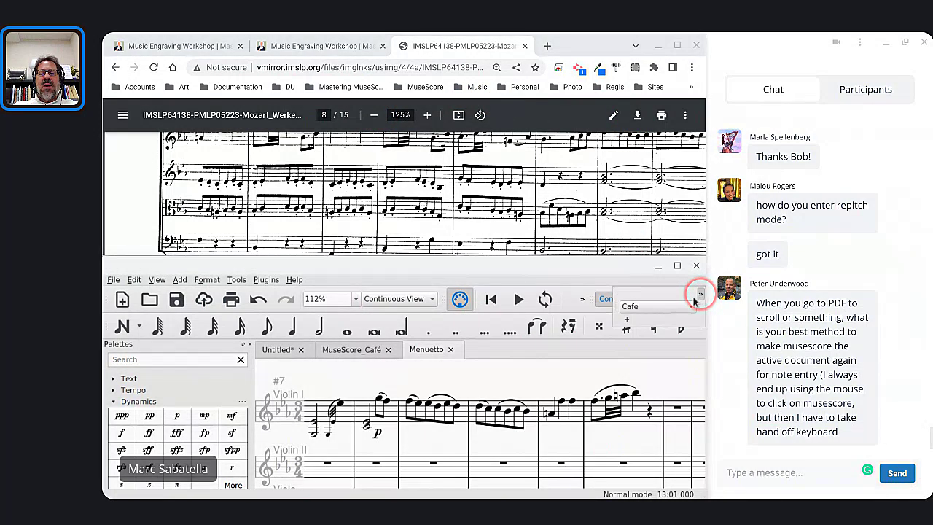
{"action": "left_click", "coordinate": [678, 305]}
{"action": "left_click", "coordinate": [662, 315]}
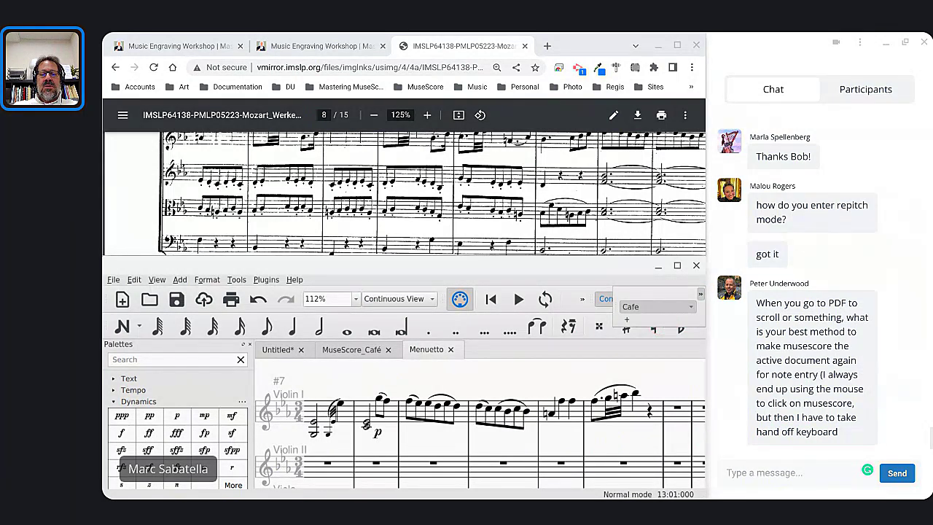
{"action": "left_click", "coordinate": [169, 297]}
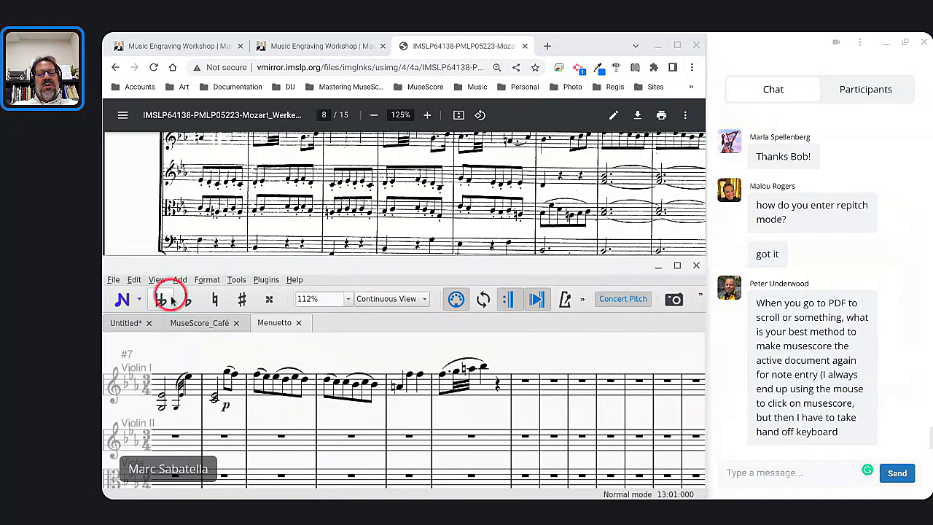
{"action": "left_click", "coordinate": [454, 299]}
{"action": "left_click", "coordinate": [411, 372]}
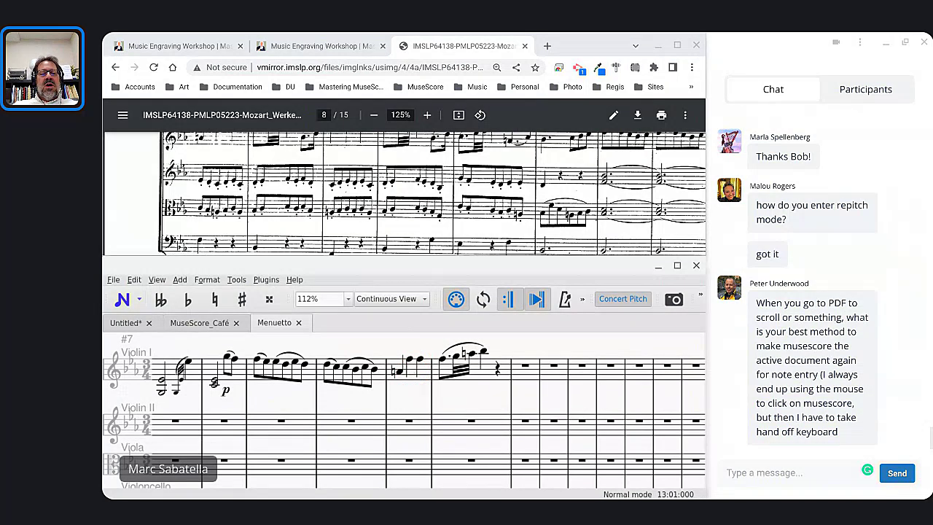
{"action": "left_click", "coordinate": [377, 267]}
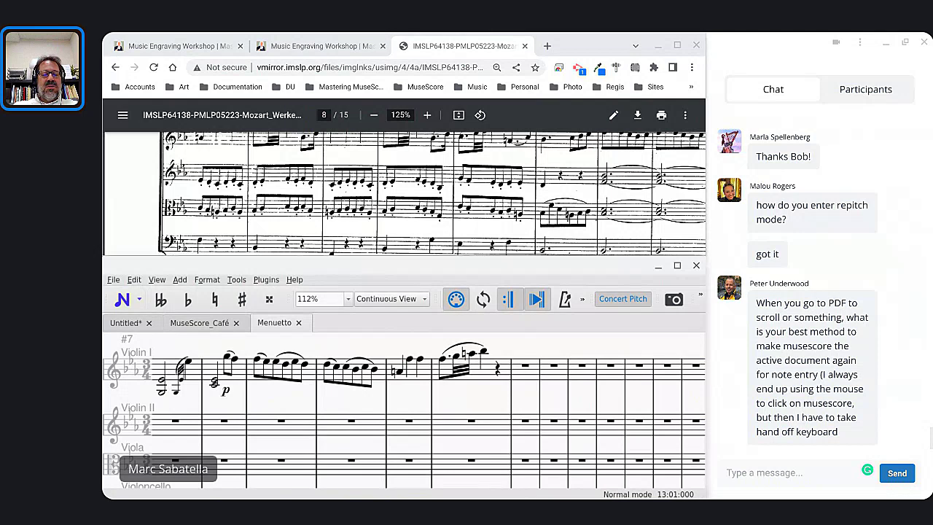
Switch MuseScore to the Presentation workspace and close the Selection Filter so the Menuetto staves fill the window.
{"action": "left_click", "coordinate": [701, 294]}
{"action": "left_click", "coordinate": [675, 313]}
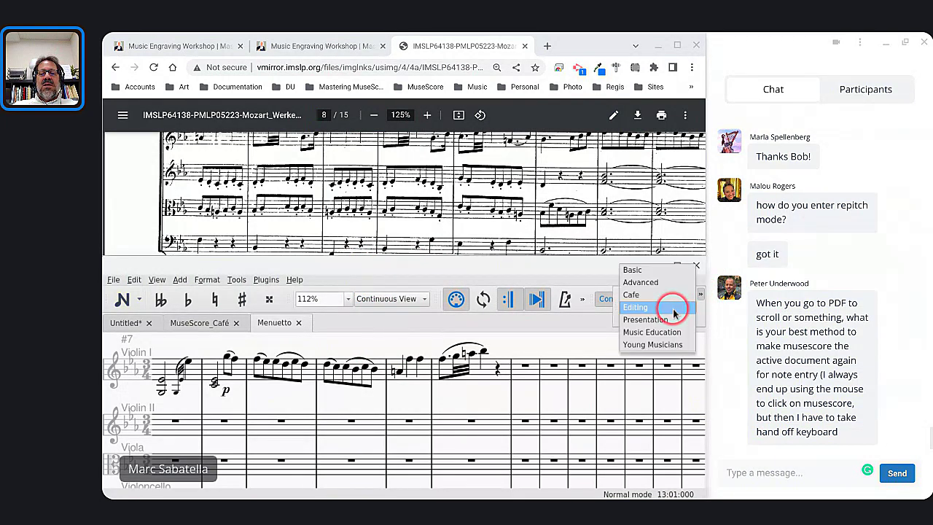
{"action": "left_click", "coordinate": [663, 319]}
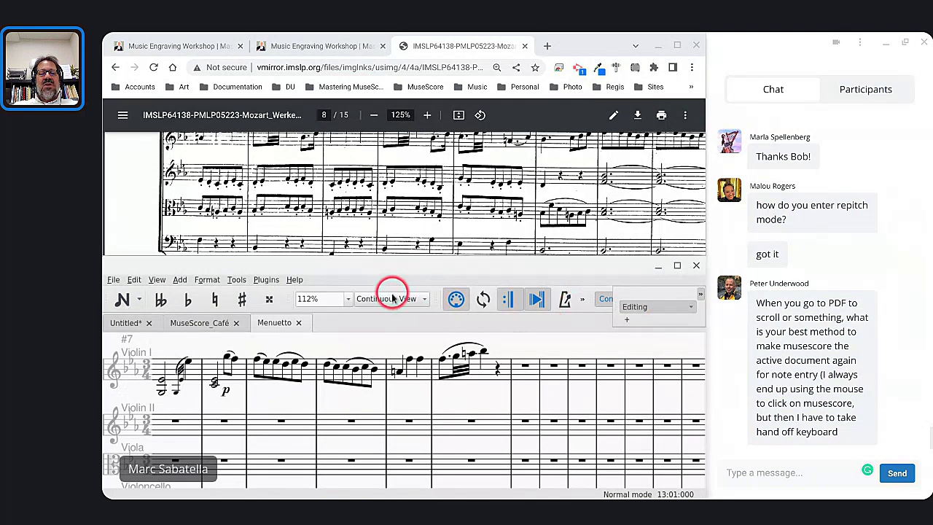
{"action": "left_click", "coordinate": [669, 311]}
{"action": "left_click", "coordinate": [665, 324]}
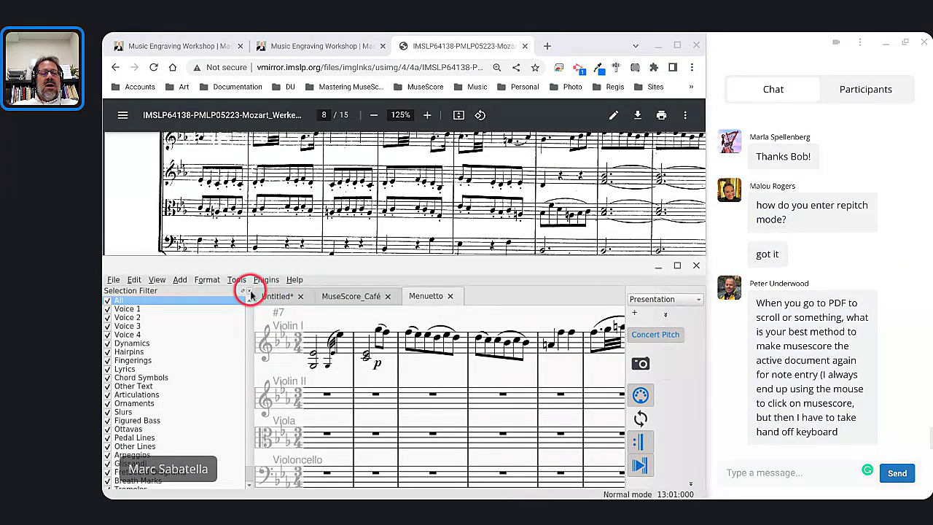
{"action": "left_click", "coordinate": [248, 290]}
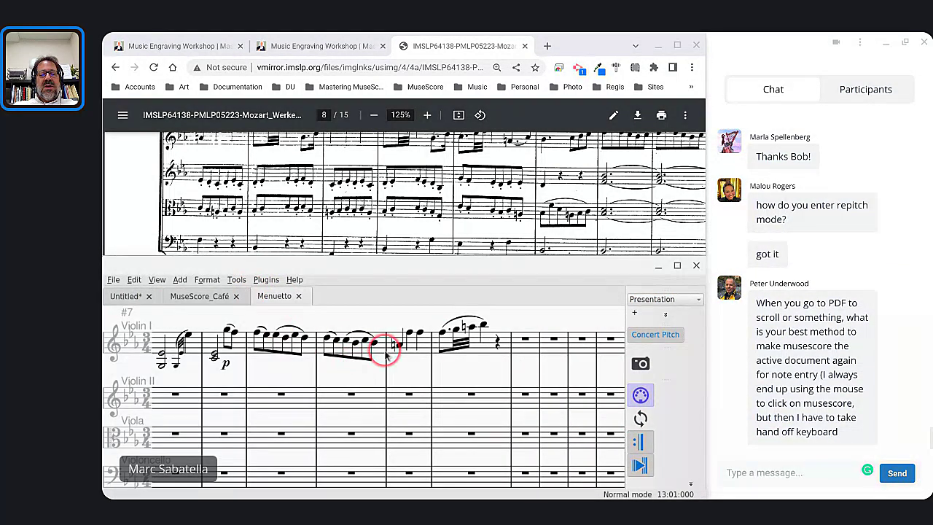
{"action": "scroll", "coordinate": [387, 353], "scroll_direction": "up", "scroll_amount": 2}
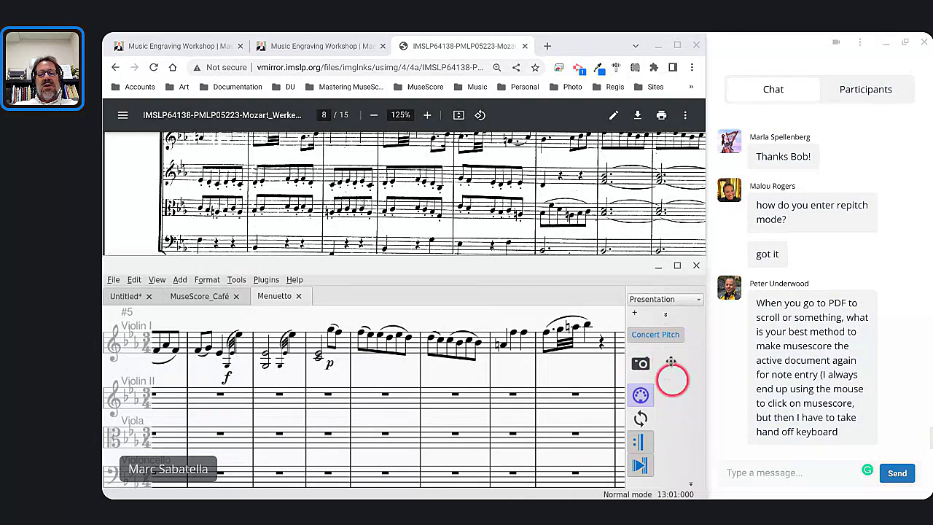
{"action": "left_click", "coordinate": [655, 385]}
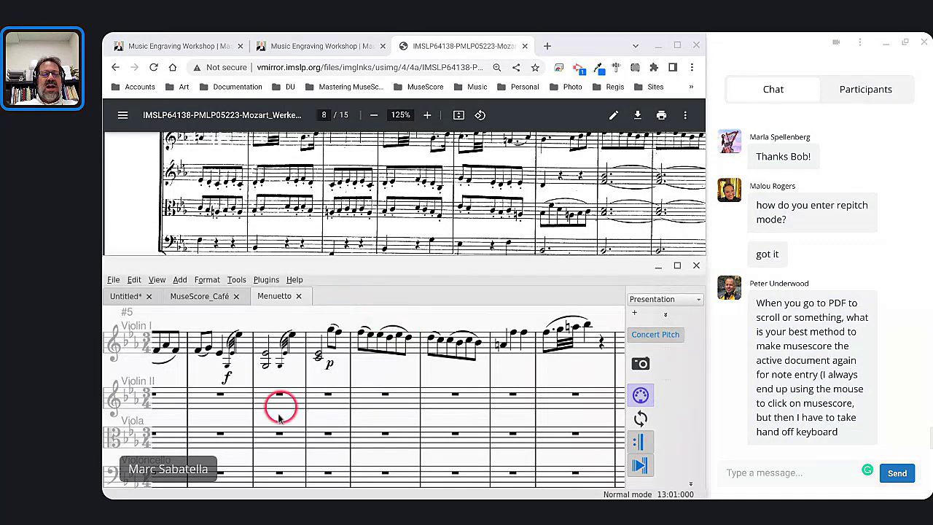
Read the chat question about entering notes in alto clef and bring the Menuetto's opening on source page 7 into view.
{"action": "left_click", "coordinate": [358, 191]}
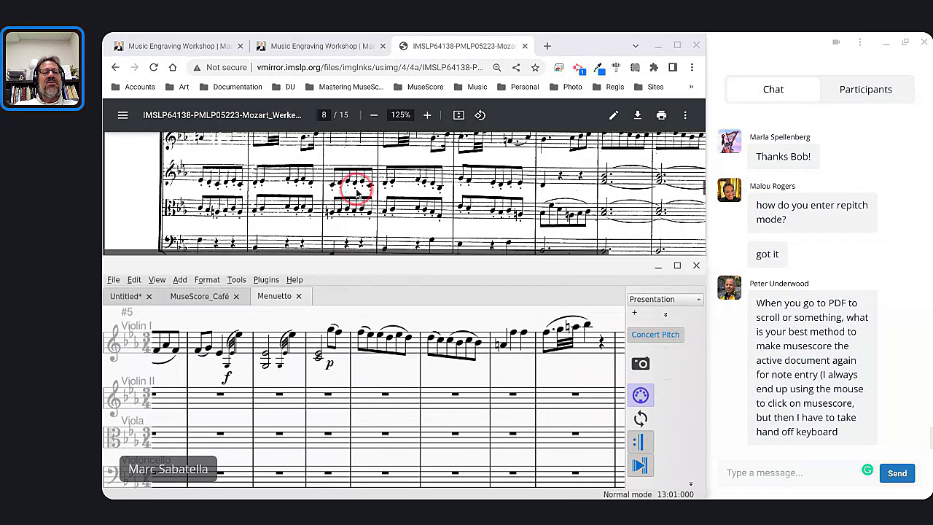
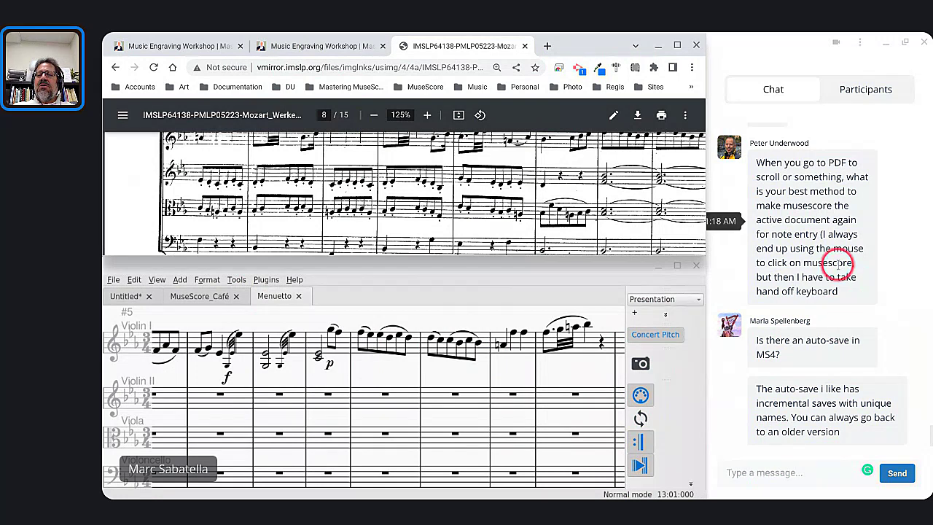
{"action": "scroll", "coordinate": [786, 262], "scroll_direction": "up", "scroll_amount": 5}
{"action": "scroll", "coordinate": [835, 262], "scroll_direction": "up", "scroll_amount": 3}
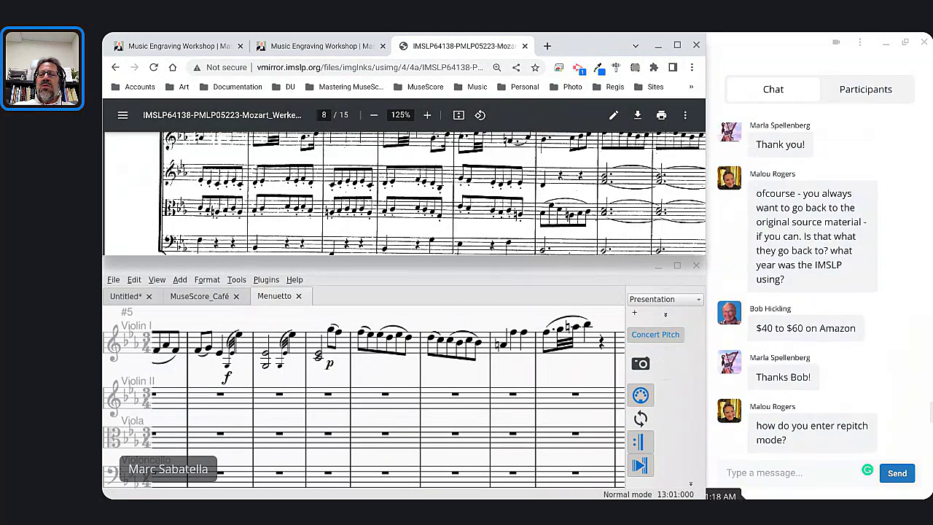
{"action": "scroll", "coordinate": [805, 188], "scroll_direction": "down", "scroll_amount": 5}
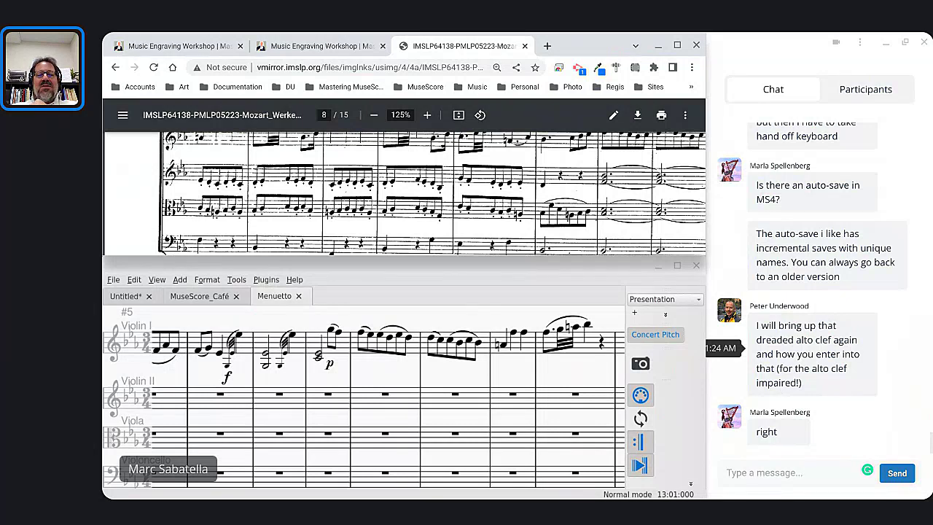
{"action": "scroll", "coordinate": [415, 215], "scroll_direction": "down", "scroll_amount": 5}
{"action": "scroll", "coordinate": [405, 193], "scroll_direction": "up", "scroll_amount": 5}
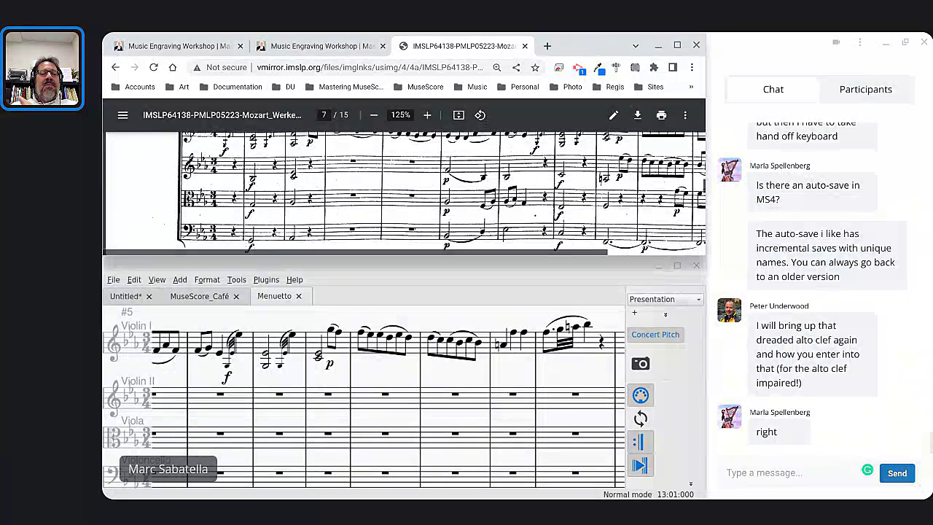
{"action": "scroll", "coordinate": [405, 193], "scroll_direction": "up", "scroll_amount": 3}
{"action": "scroll", "coordinate": [405, 193], "scroll_direction": "down", "scroll_amount": 4}
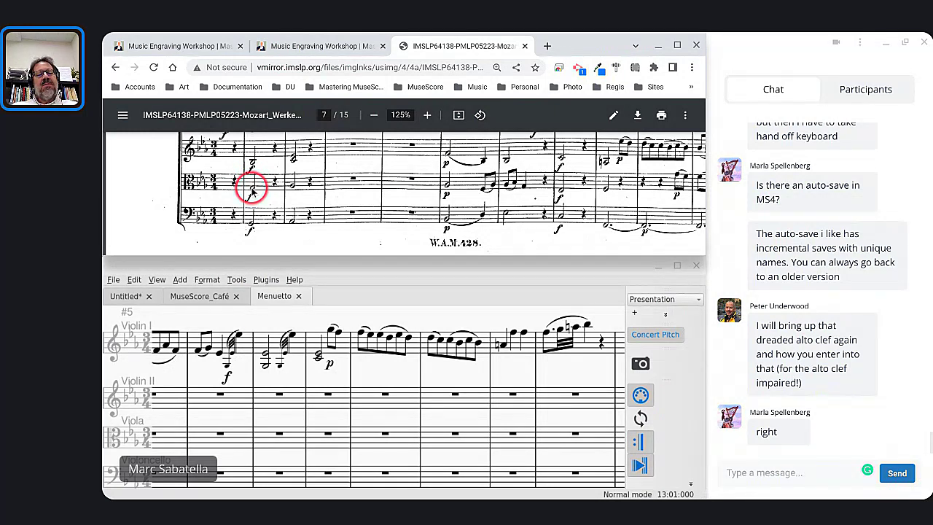
Enter half notes G3 in measure 2 and A♭3 in measure 3 of the Viola staff, each followed by a quarter rest.
{"action": "scroll", "coordinate": [267, 377], "scroll_direction": "left", "scroll_amount": 5}
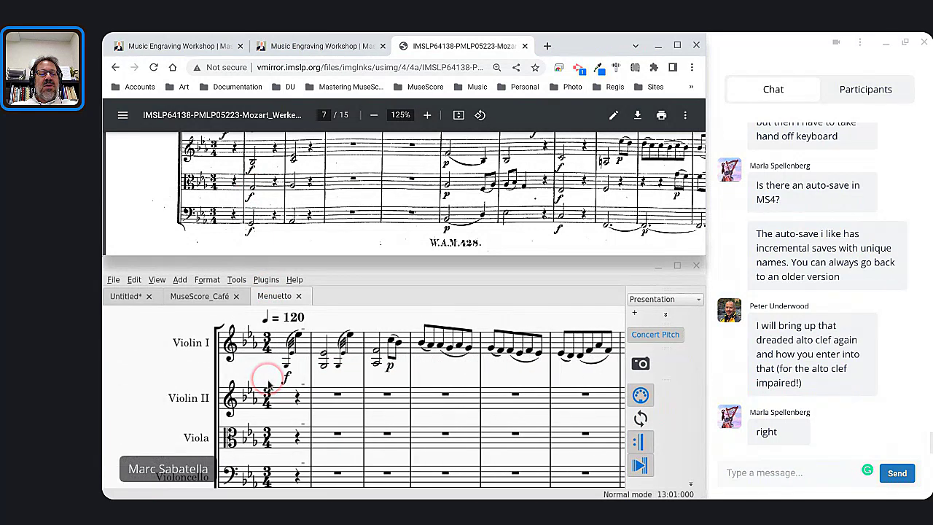
{"action": "left_click", "coordinate": [298, 436]}
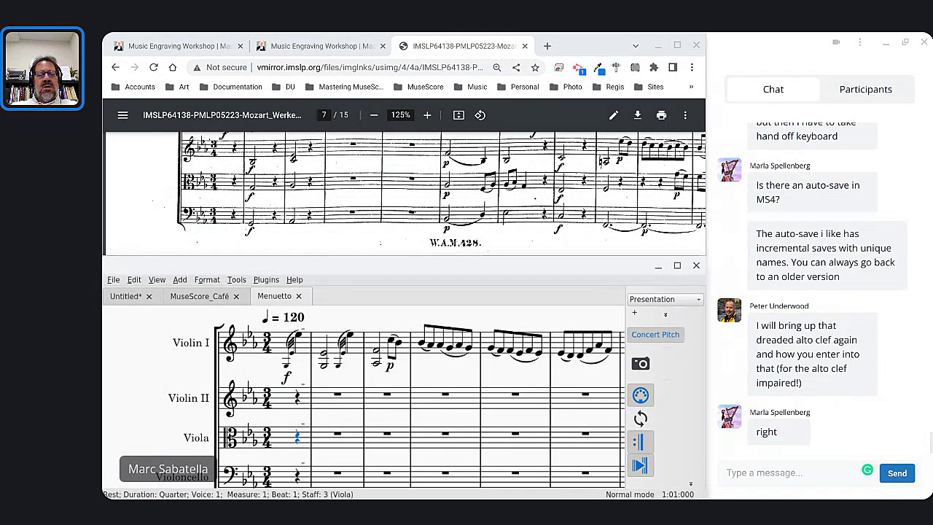
{"action": "key", "text": "Right"}
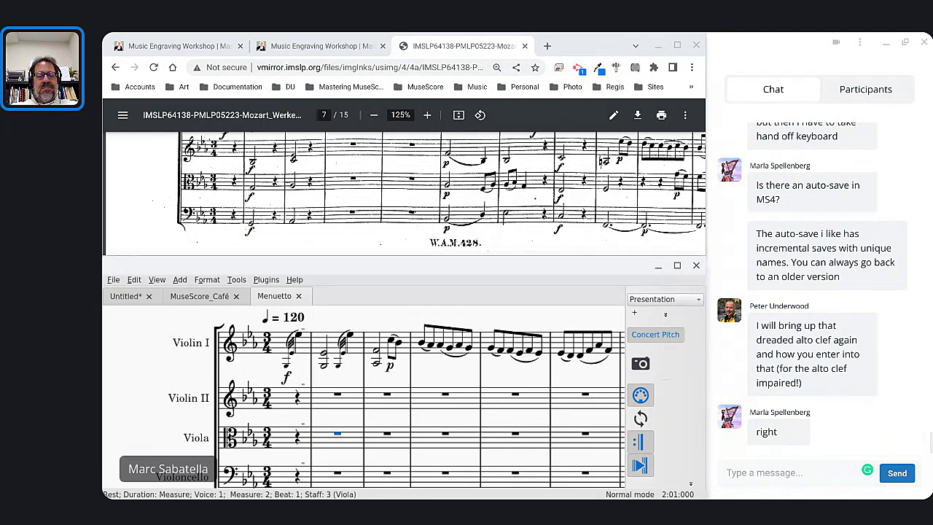
{"action": "key", "text": "n"}
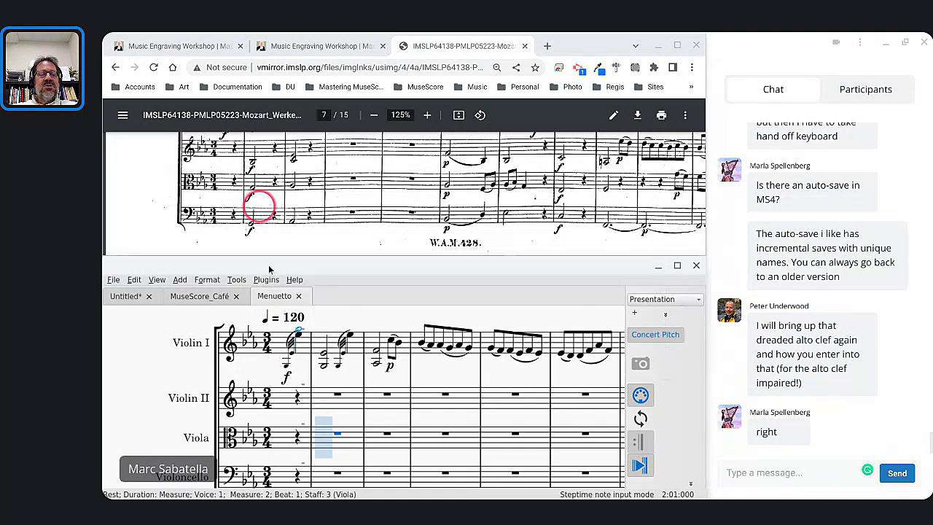
{"action": "scroll", "coordinate": [325, 447], "scroll_direction": "up", "scroll_amount": 3}
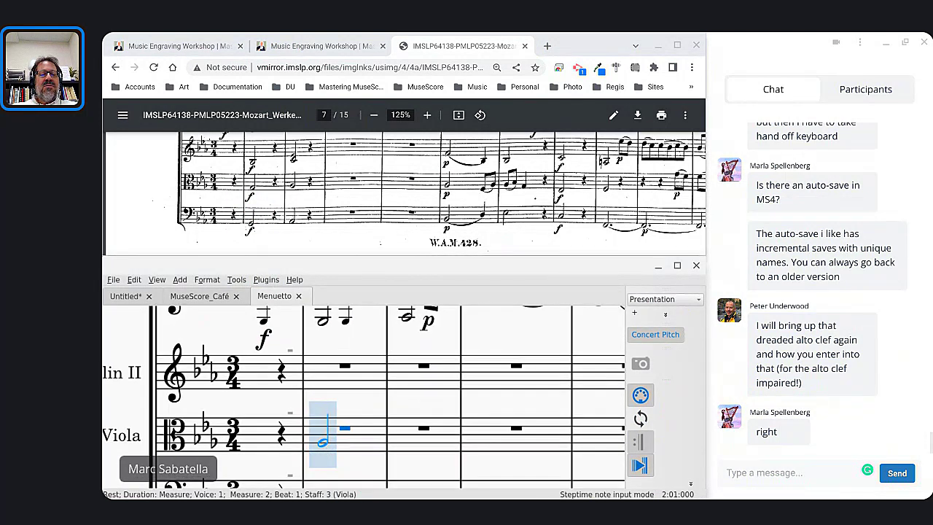
{"action": "left_click", "coordinate": [323, 444]}
{"action": "key", "text": "0"}
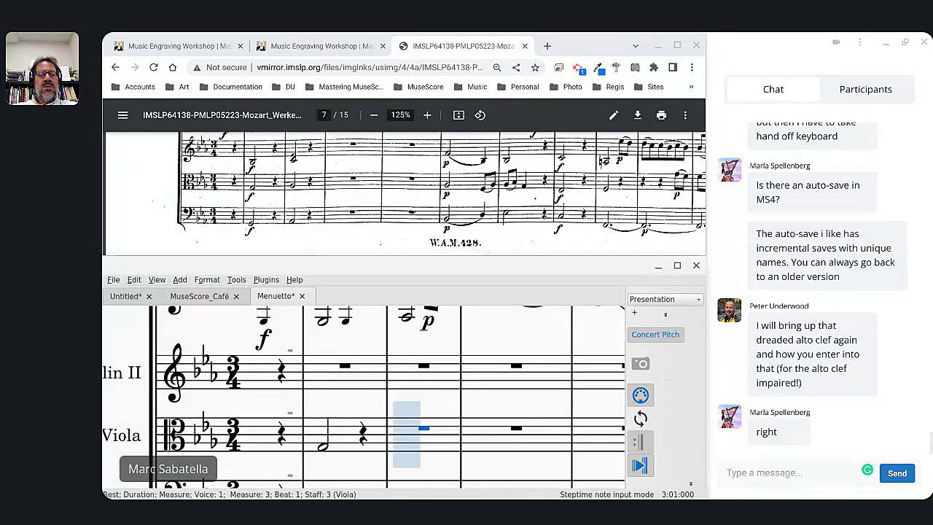
{"action": "left_click", "coordinate": [405, 445]}
{"action": "left_click", "coordinate": [479, 443]}
{"action": "scroll", "coordinate": [545, 446], "scroll_direction": "right", "scroll_amount": 5}
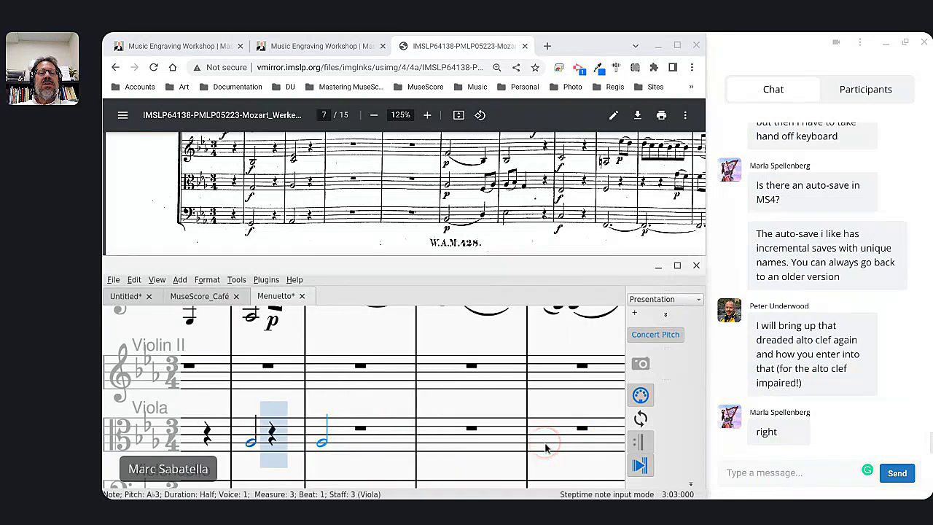
Fill Viola measure 6 with a half note A♭3 followed by eighth notes G3 and A♭3.
{"action": "scroll", "coordinate": [365, 398], "scroll_direction": "up", "scroll_amount": 3}
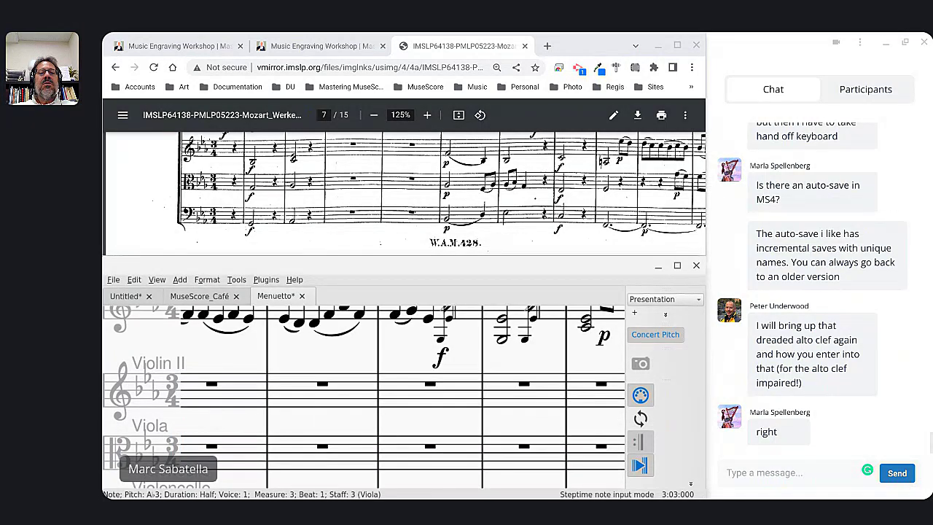
{"action": "scroll", "coordinate": [364, 397], "scroll_direction": "down", "scroll_amount": 1}
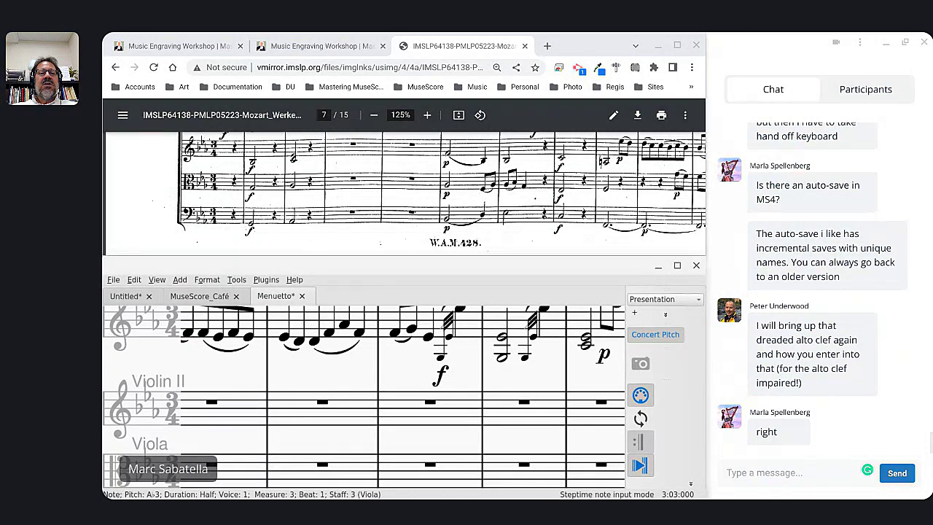
{"action": "left_click", "coordinate": [405, 368]}
{"action": "scroll", "coordinate": [406, 370], "scroll_direction": "down", "scroll_amount": 2}
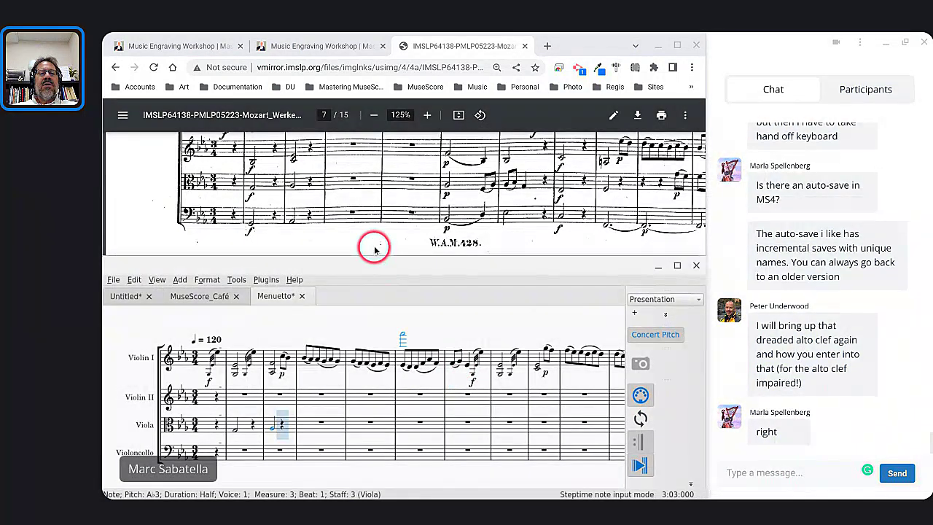
{"action": "left_click", "coordinate": [405, 430]}
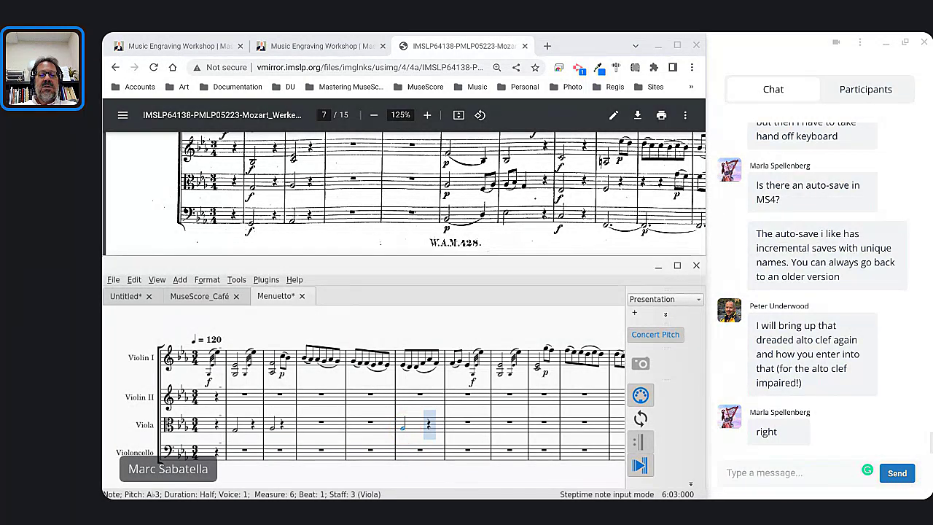
{"action": "left_click", "coordinate": [425, 431]}
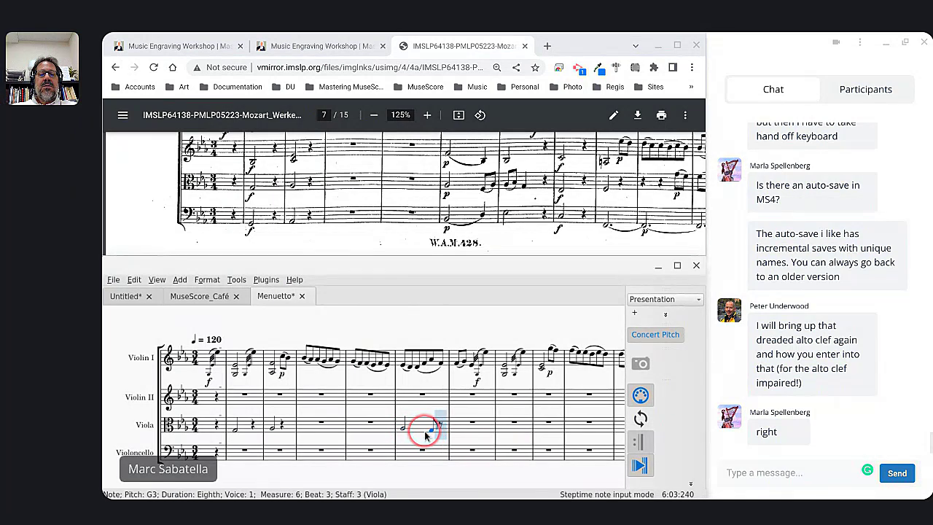
{"action": "key", "text": "3"}
{"action": "left_click", "coordinate": [438, 429]}
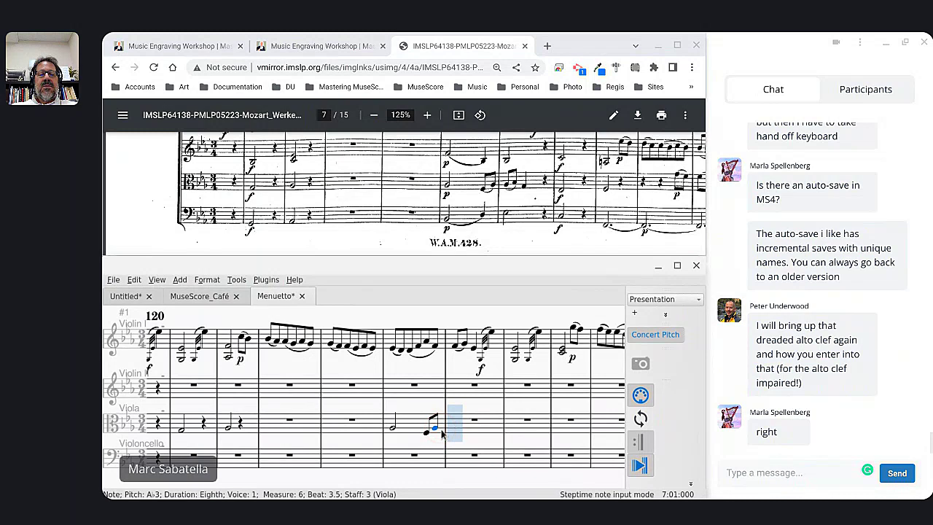
Enter eighths A♭3 and B♭3 and a quarter G3 in Viola measure 7, plus a half note E♭3 in measure 8.
{"action": "left_click", "coordinate": [452, 430]}
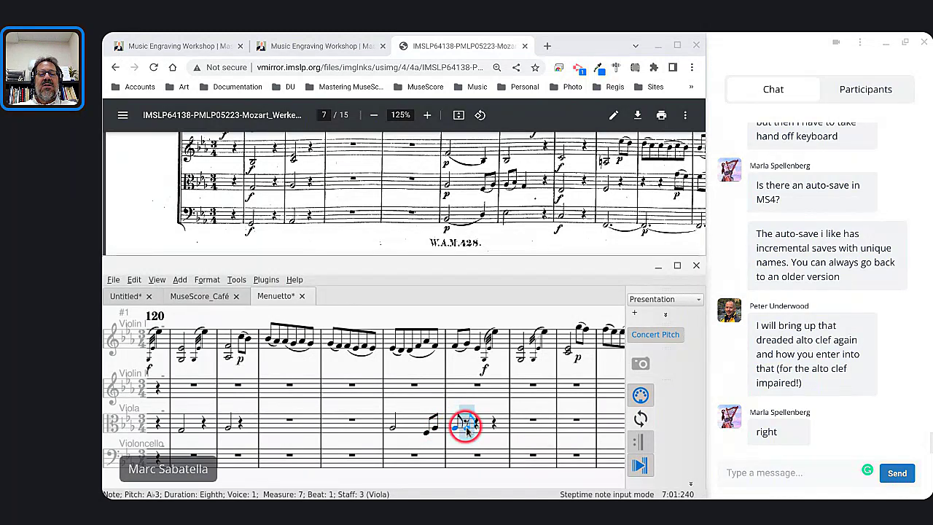
{"action": "left_click", "coordinate": [467, 429]}
{"action": "key", "text": "5"}
{"action": "left_click", "coordinate": [472, 433]}
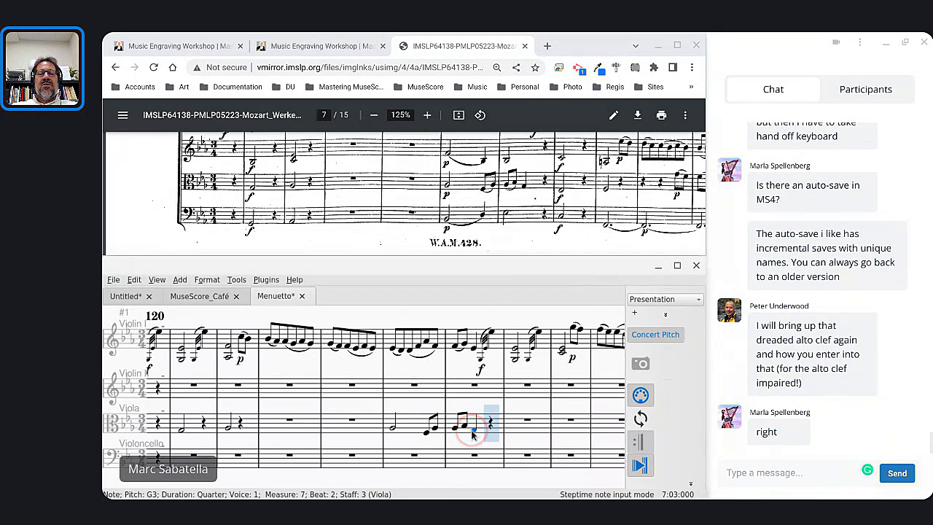
{"action": "left_click", "coordinate": [513, 432]}
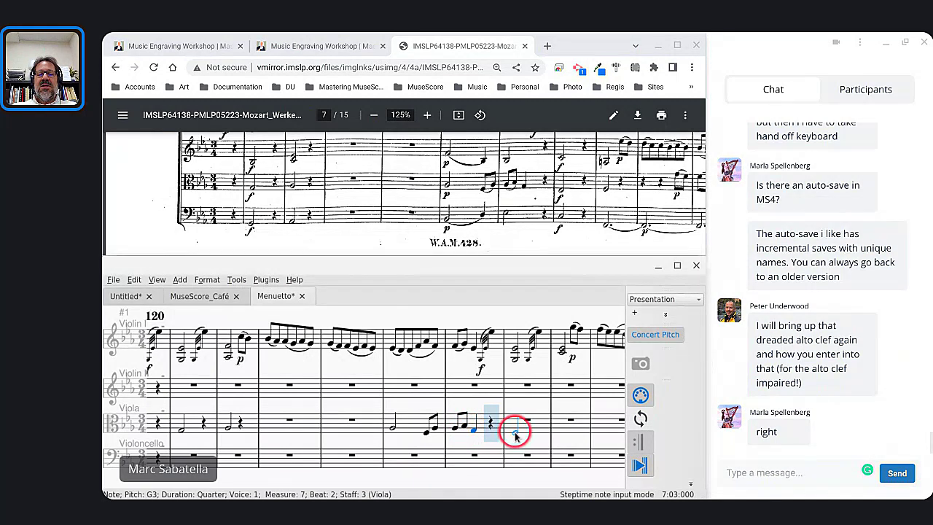
{"action": "key", "text": "6"}
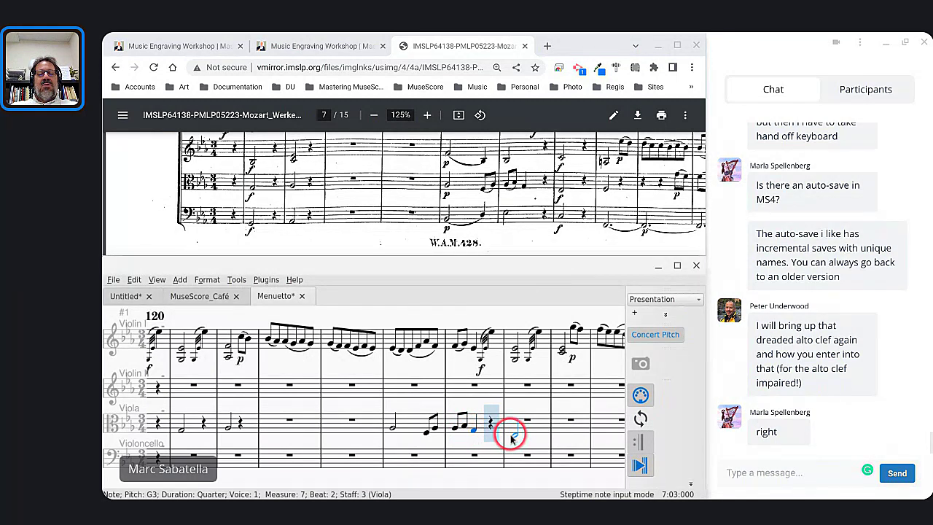
{"action": "left_click", "coordinate": [514, 435]}
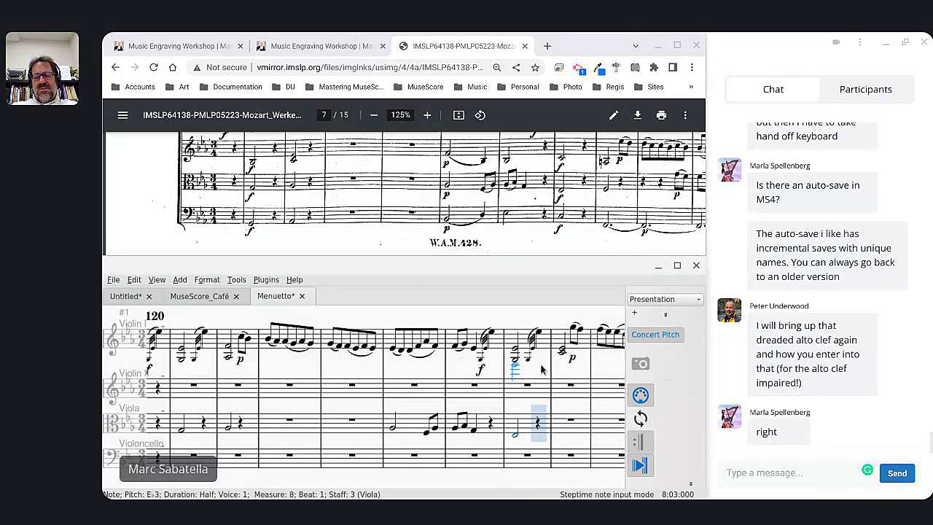
Check the next viola measure in the source and advance the note input position to the start of Viola measure 9.
{"action": "left_click", "coordinate": [483, 375]}
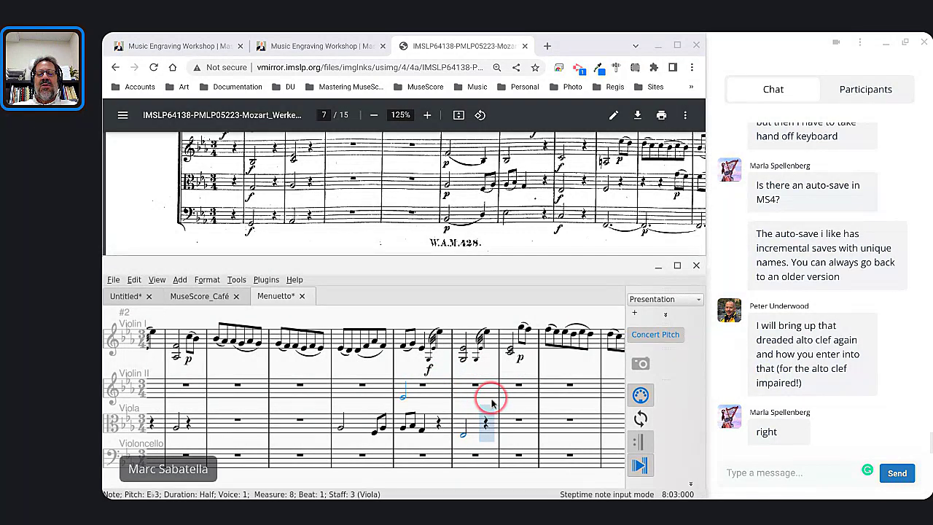
{"action": "scroll", "coordinate": [486, 394], "scroll_direction": "right", "scroll_amount": 3}
{"action": "left_click", "coordinate": [419, 372]}
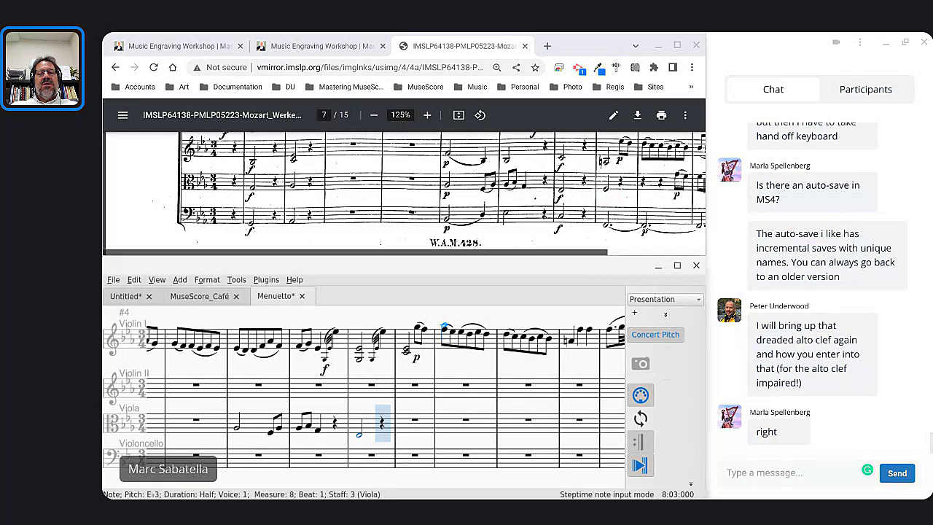
{"action": "left_click", "coordinate": [605, 183]}
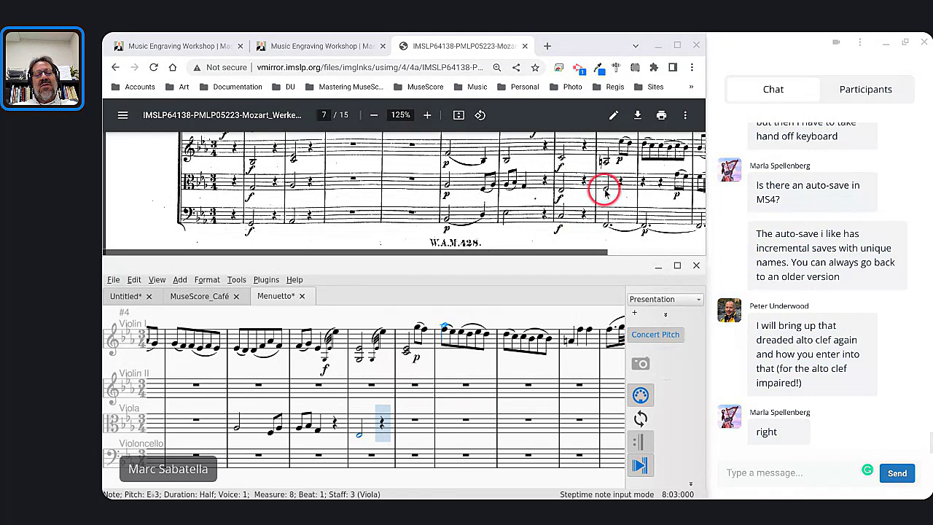
{"action": "key", "text": "Right"}
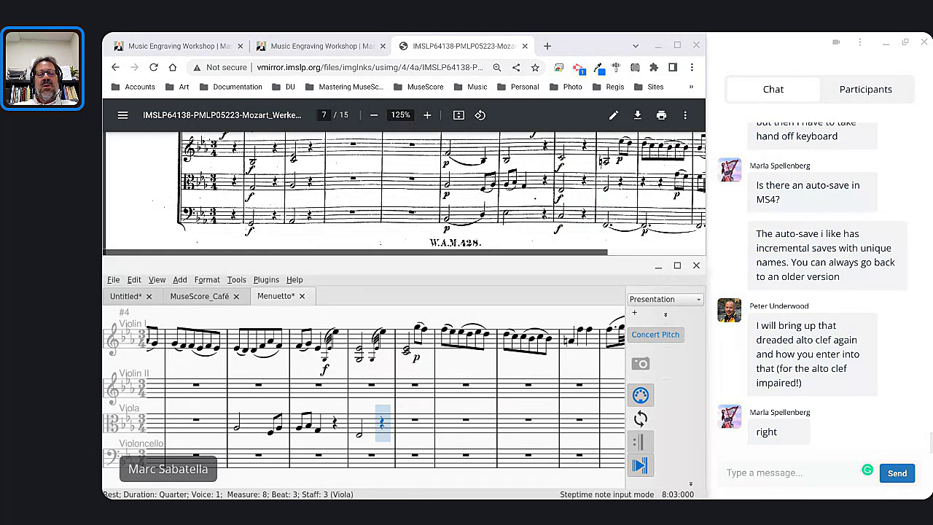
{"action": "key", "text": "Right"}
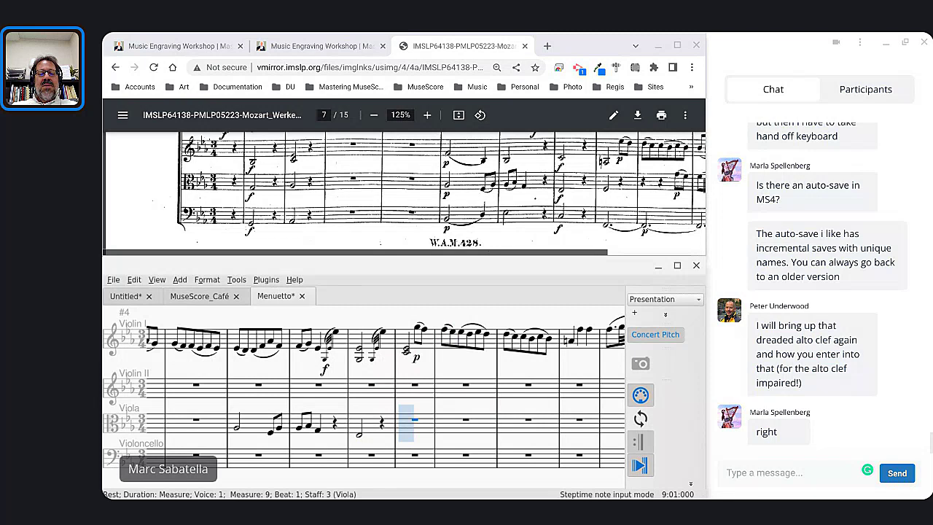
Enter a half note F3 in Viola measure 9 and two quarter rests at the start of measure 10.
{"action": "key", "text": "f"}
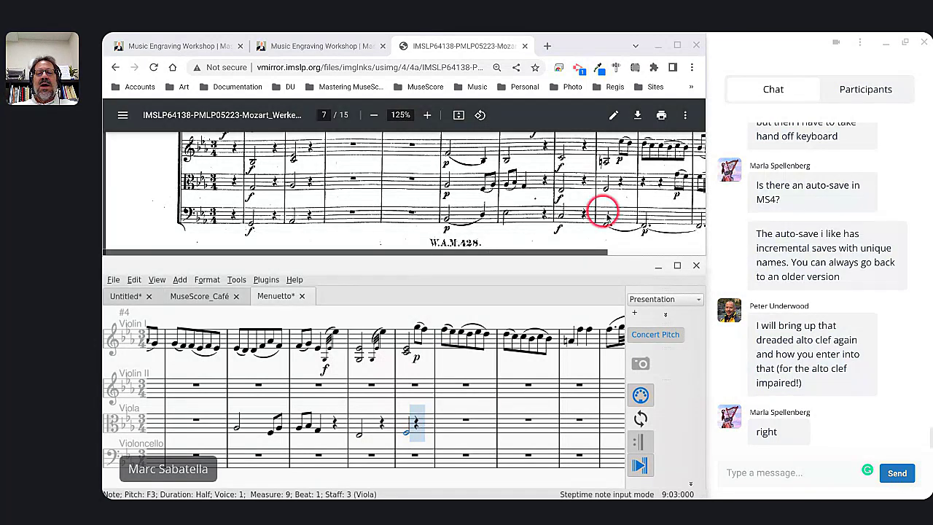
{"action": "scroll", "coordinate": [632, 191], "scroll_direction": "right", "scroll_amount": 5}
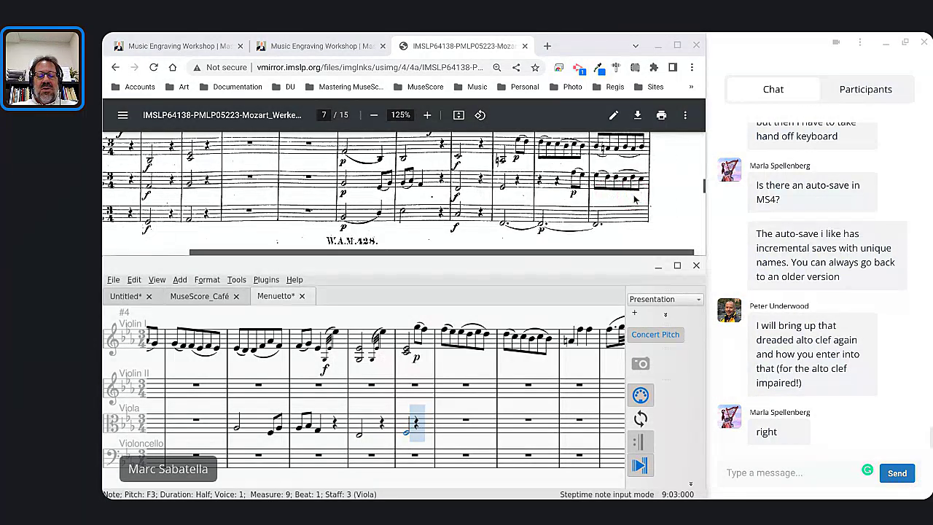
{"action": "key", "text": "Right"}
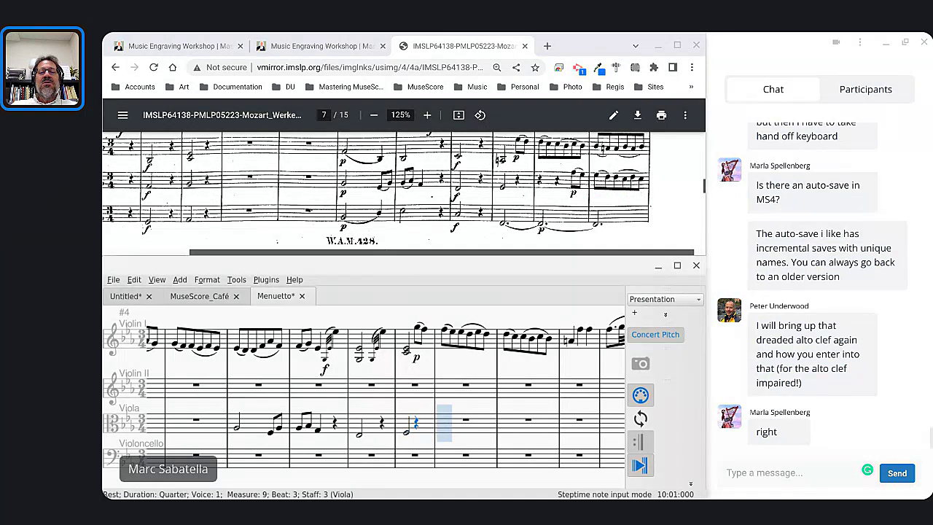
{"action": "key", "text": "0"}
{"action": "key", "text": "0"}
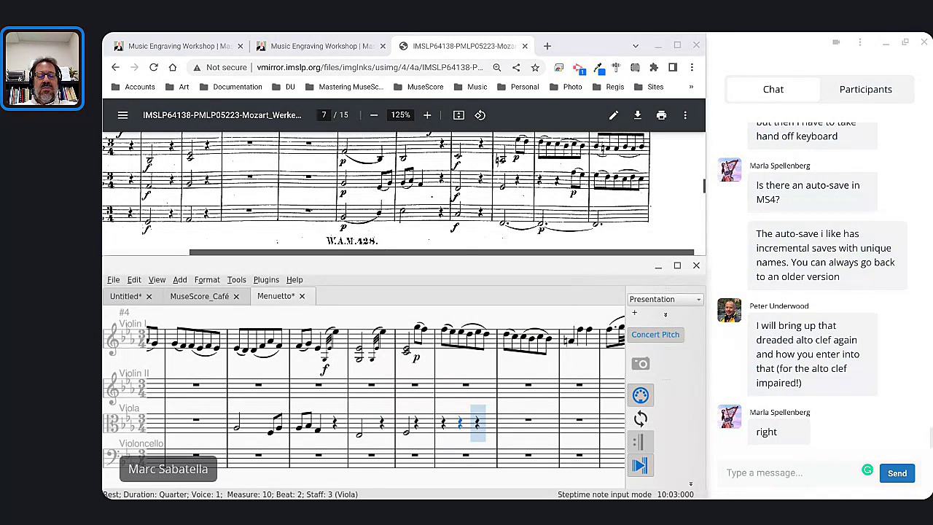
Complete Viola measure 10 with eighth notes G4 and F4 on beat 3, following the source.
{"action": "key", "text": "3"}
{"action": "key", "text": "g"}
{"action": "key", "text": "ctrl+Up"}
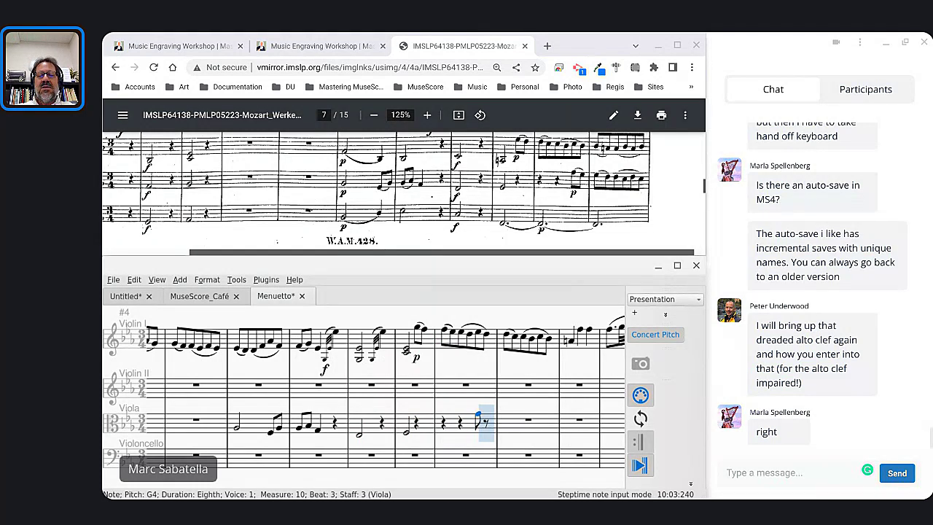
{"action": "left_click", "coordinate": [573, 177]}
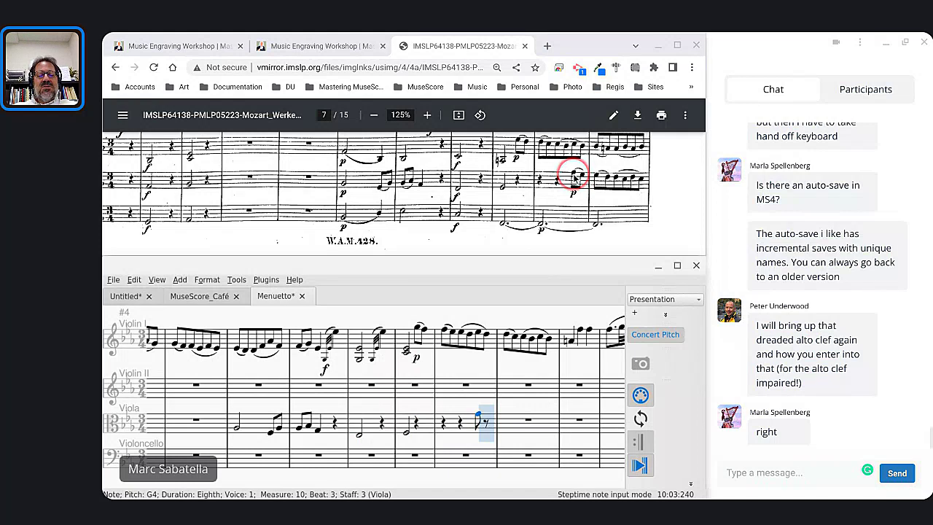
{"action": "left_click", "coordinate": [576, 178]}
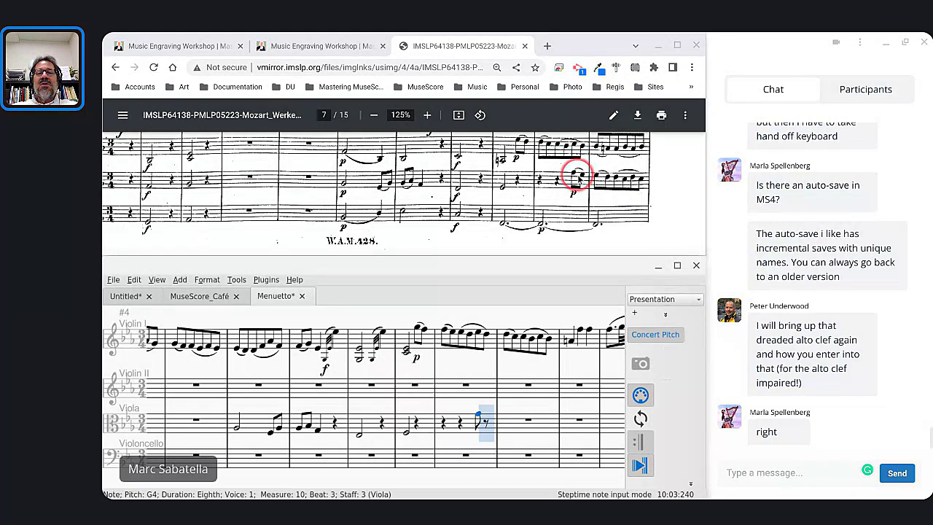
{"action": "key", "text": "f"}
Fill Viola measure 11 with six eighth notes, the last four being E♭4, D4, C4 and D4.
{"action": "left_click", "coordinate": [601, 178]}
{"action": "key", "text": "e"}
{"action": "left_click", "coordinate": [611, 179]}
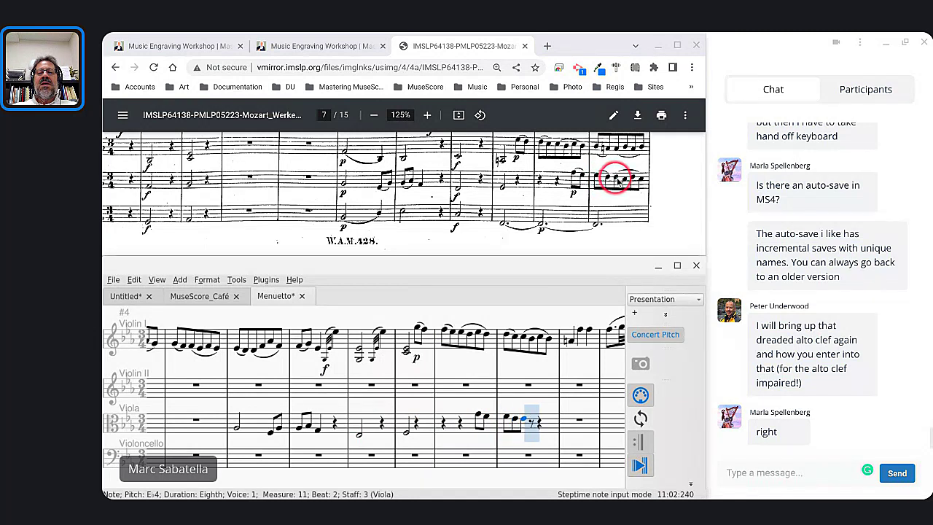
{"action": "left_click", "coordinate": [629, 181]}
{"action": "key", "text": "d"}
{"action": "left_click", "coordinate": [635, 181]}
{"action": "key", "text": "c"}
{"action": "left_click", "coordinate": [642, 183]}
{"action": "key", "text": "d"}
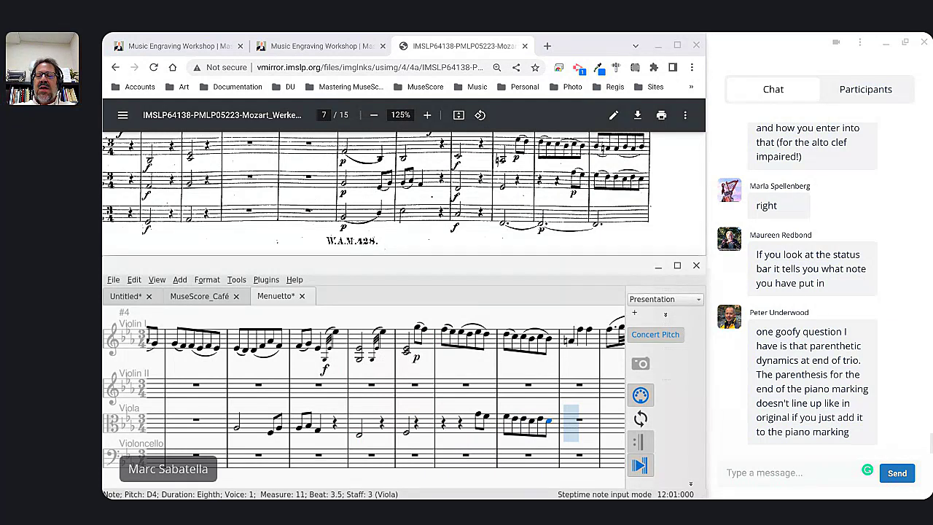
Examine the parenthesised cresc. and p markings near the end of the Trio in the source PDF.
{"action": "scroll", "coordinate": [388, 192], "scroll_direction": "down", "scroll_amount": 5}
{"action": "scroll", "coordinate": [387, 191], "scroll_direction": "down", "scroll_amount": 5}
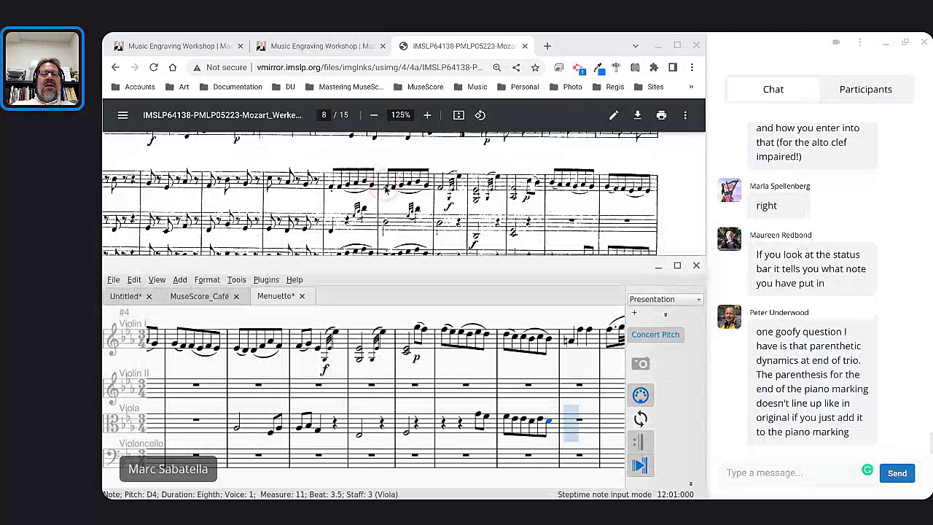
{"action": "scroll", "coordinate": [386, 191], "scroll_direction": "down", "scroll_amount": 5}
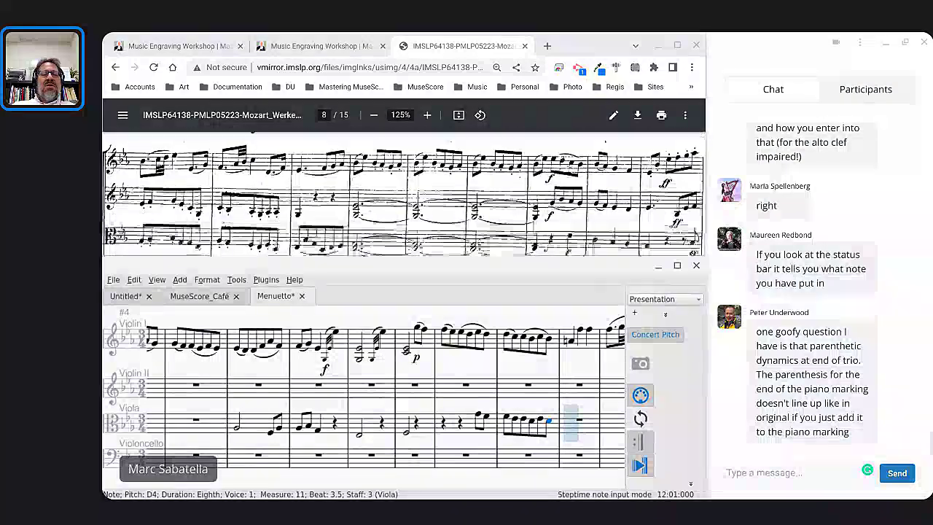
{"action": "scroll", "coordinate": [693, 160], "scroll_direction": "down", "scroll_amount": 5}
{"action": "key", "text": "ctrl+minus"}
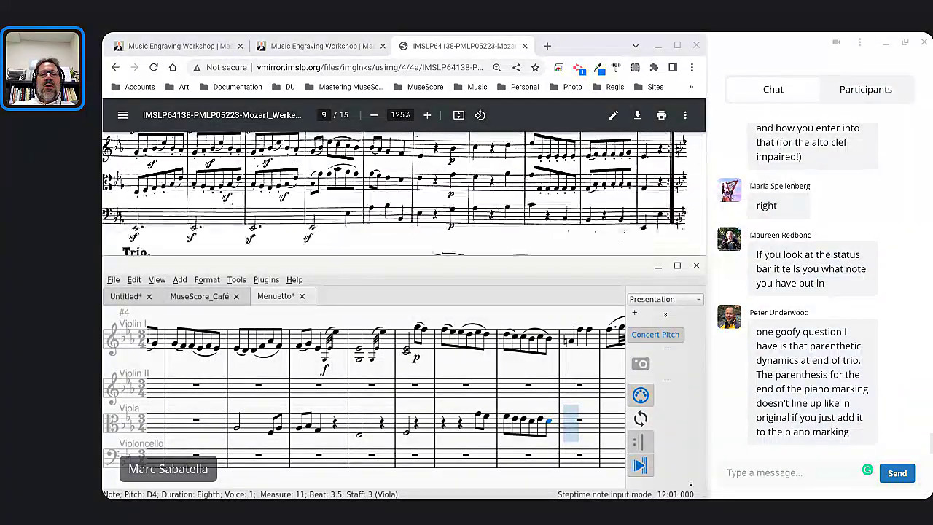
{"action": "key", "text": "ctrl+minus"}
{"action": "key", "text": "ctrl+minus"}
{"action": "scroll", "coordinate": [397, 193], "scroll_direction": "down", "scroll_amount": 5}
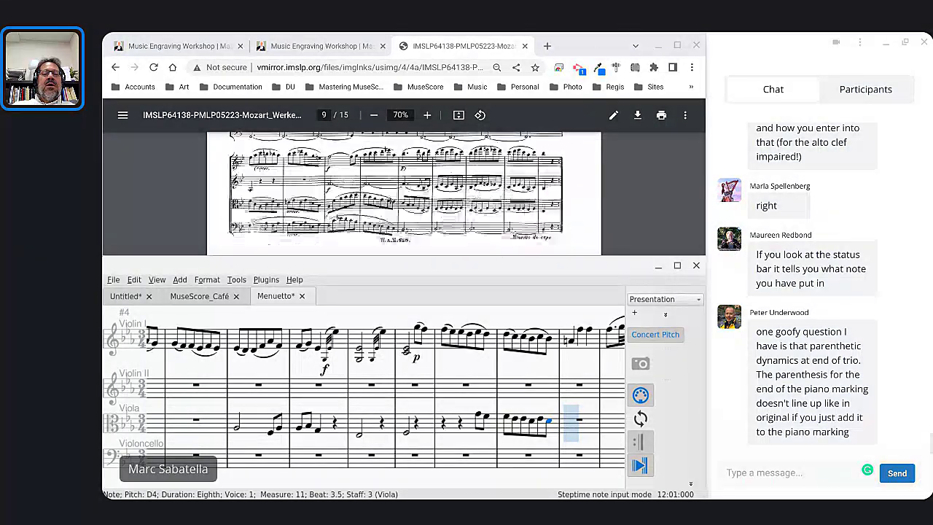
{"action": "scroll", "coordinate": [403, 193], "scroll_direction": "down", "scroll_amount": 3}
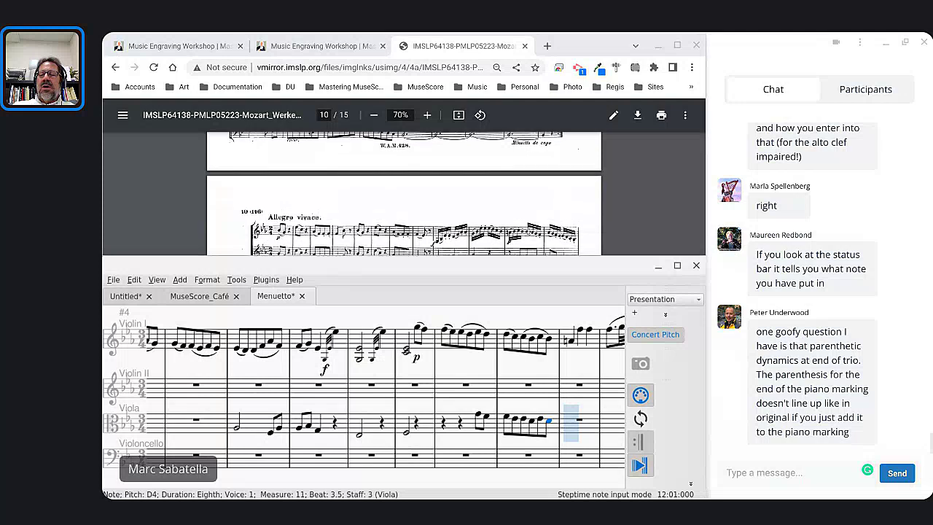
{"action": "scroll", "coordinate": [402, 193], "scroll_direction": "up", "scroll_amount": 5}
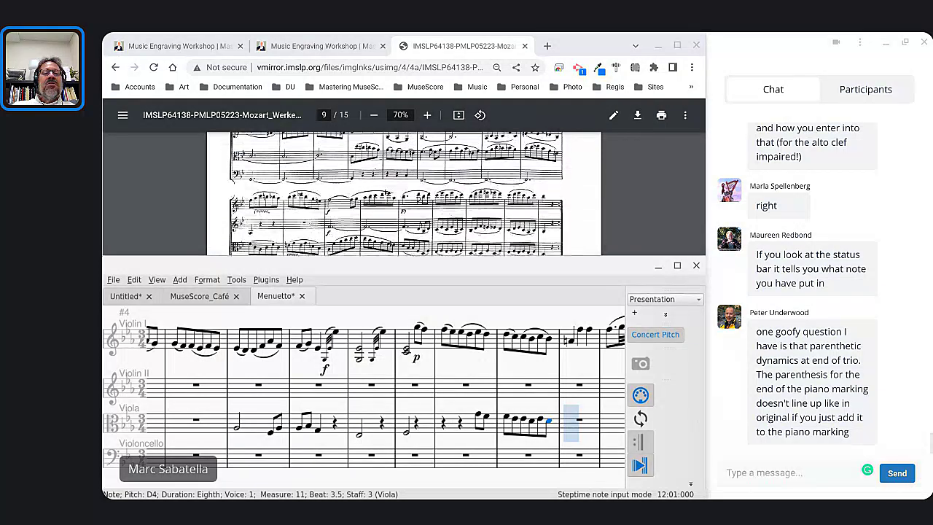
{"action": "scroll", "coordinate": [285, 219], "scroll_direction": "up", "scroll_amount": 2}
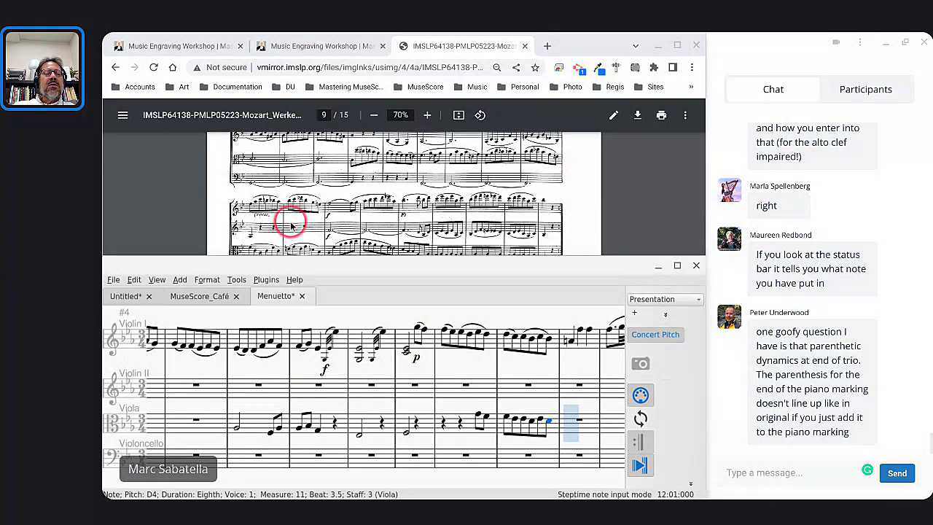
{"action": "scroll", "coordinate": [290, 226], "scroll_direction": "up", "scroll_amount": 5}
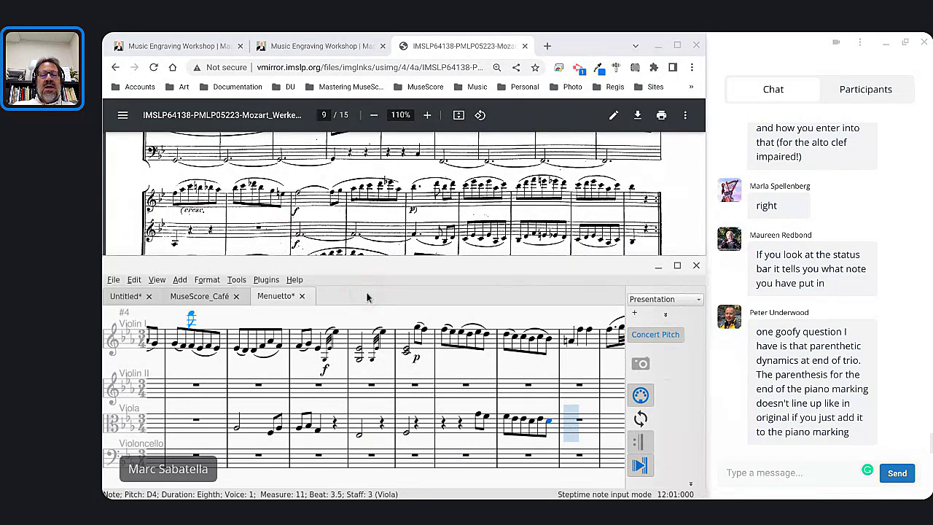
Enter six eighth notes starting on F5 in Violin I measure 23, plus an eighth note B♭5 at the start of measure 24.
{"action": "key", "text": "Escape"}
{"action": "scroll", "coordinate": [437, 387], "scroll_direction": "down", "scroll_amount": 5}
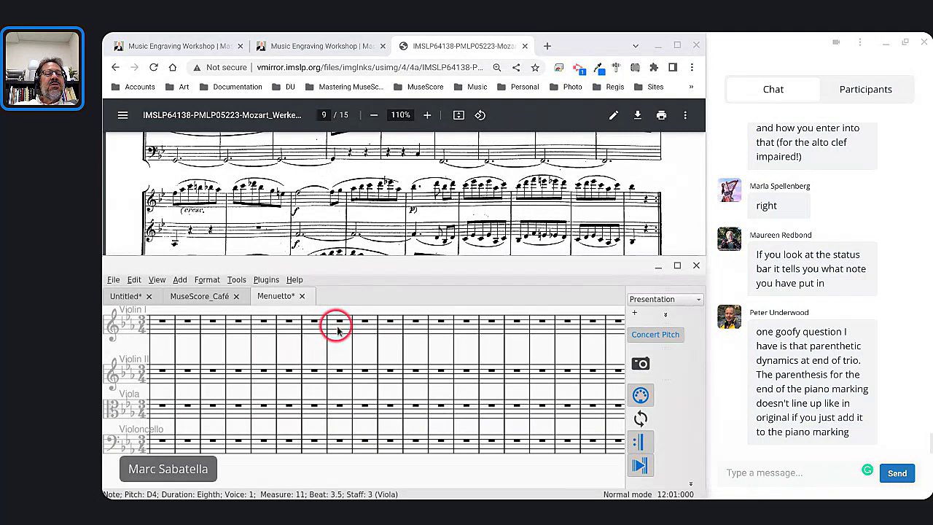
{"action": "left_click", "coordinate": [338, 325]}
{"action": "key", "text": "n"}
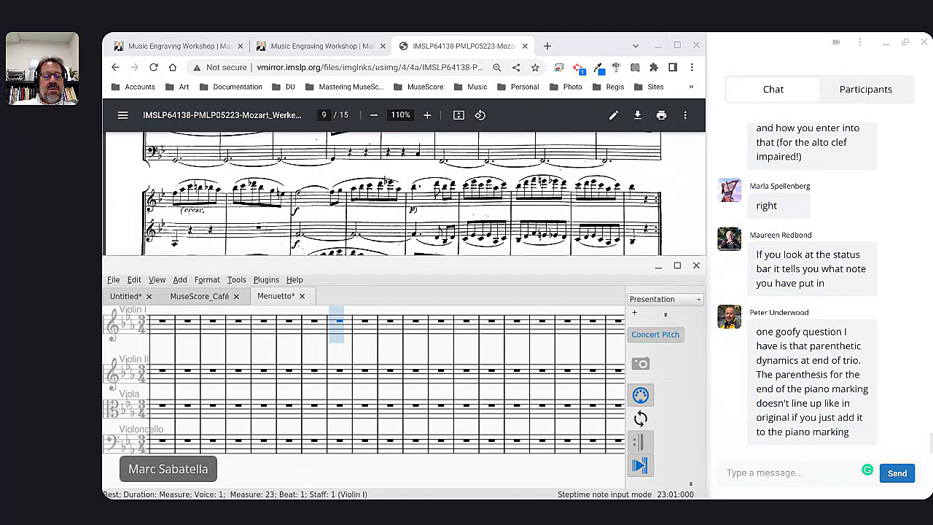
{"action": "key", "text": "f"}
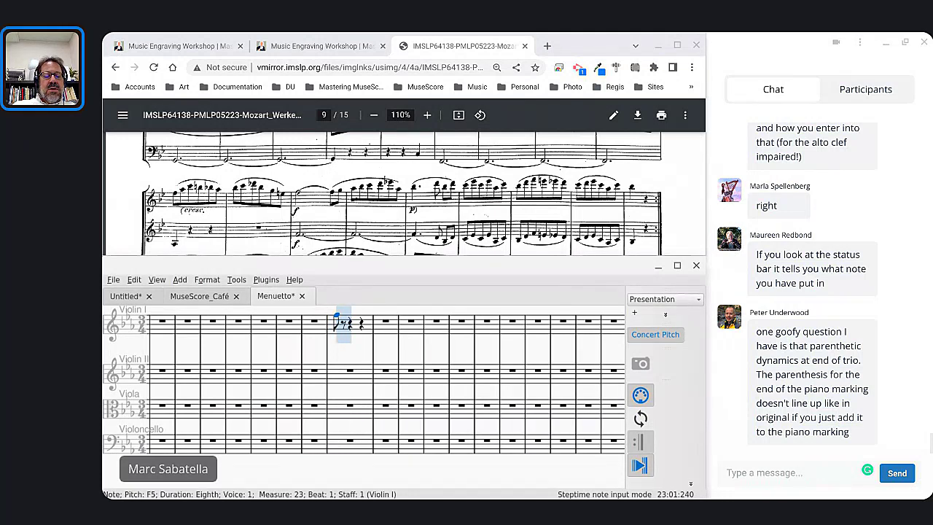
{"action": "key", "text": "c"}
{"action": "key", "text": "b"}
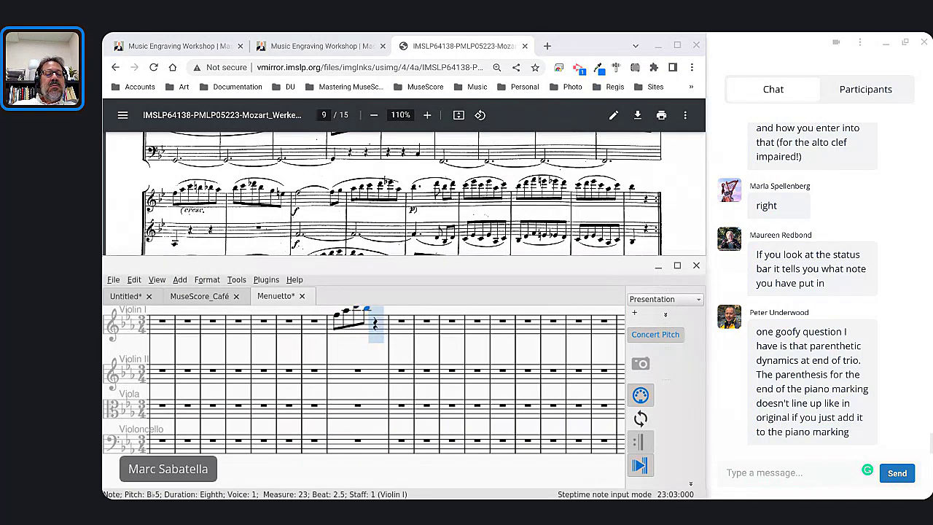
{"action": "key", "text": "b"}
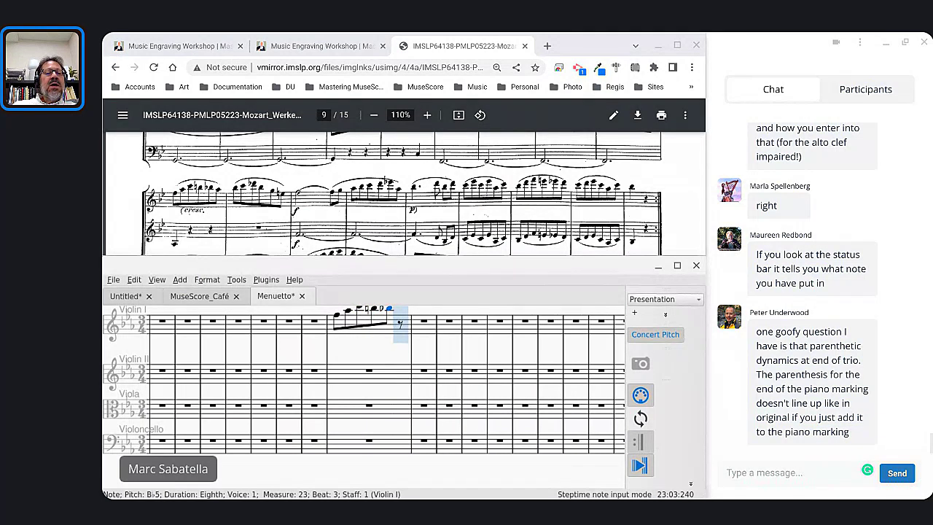
{"action": "key", "text": "a"}
{"action": "key", "text": "b"}
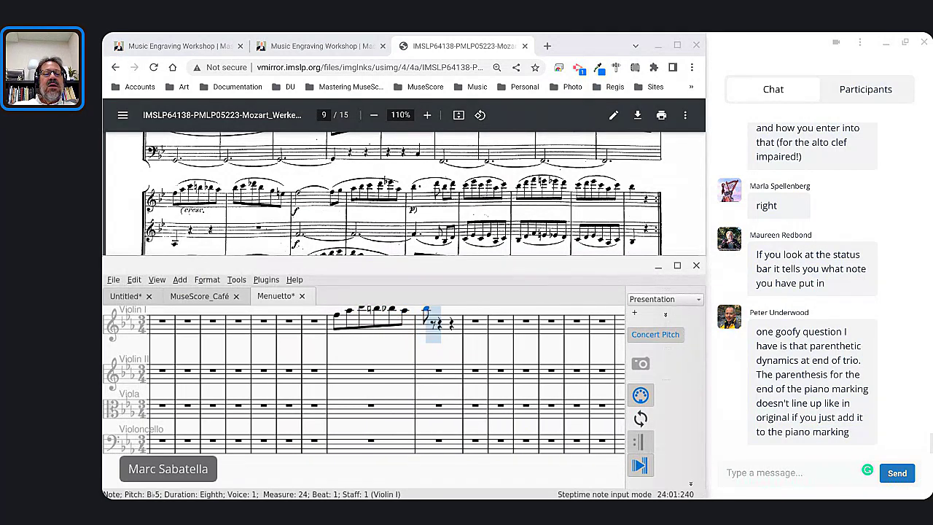
Add a crescendo line spanning from the second eighth note of Violin I measure 23 to the end of measure 24.
{"action": "key", "text": "Escape"}
{"action": "left_click", "coordinate": [343, 320]}
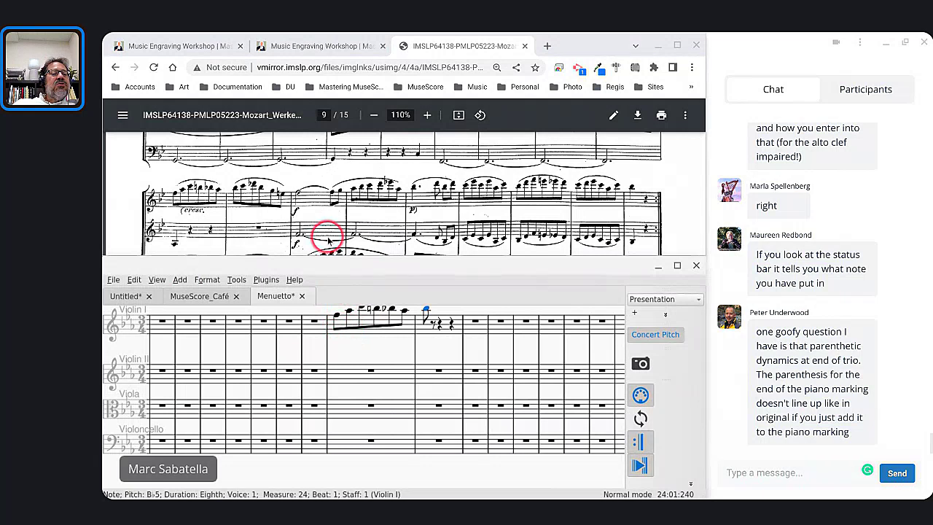
{"action": "left_click", "coordinate": [350, 313]}
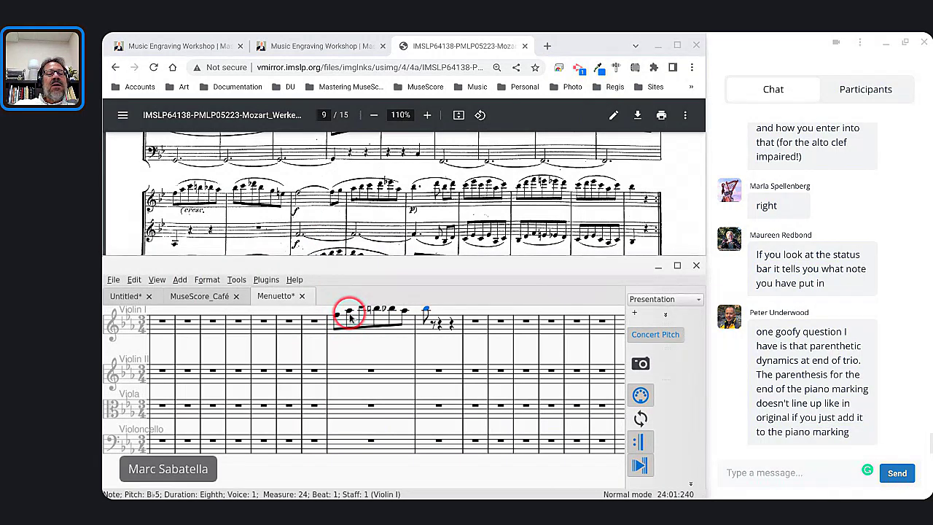
{"action": "left_click", "coordinate": [350, 314], "text": "shift"}
{"action": "key", "text": "shift+Right"}
{"action": "key", "text": "shift+Right"}
{"action": "key", "text": "shift+Right"}
{"action": "key", "text": "shift+Right"}
{"action": "key", "text": "shift+Right"}
{"action": "key", "text": "shift+Right"}
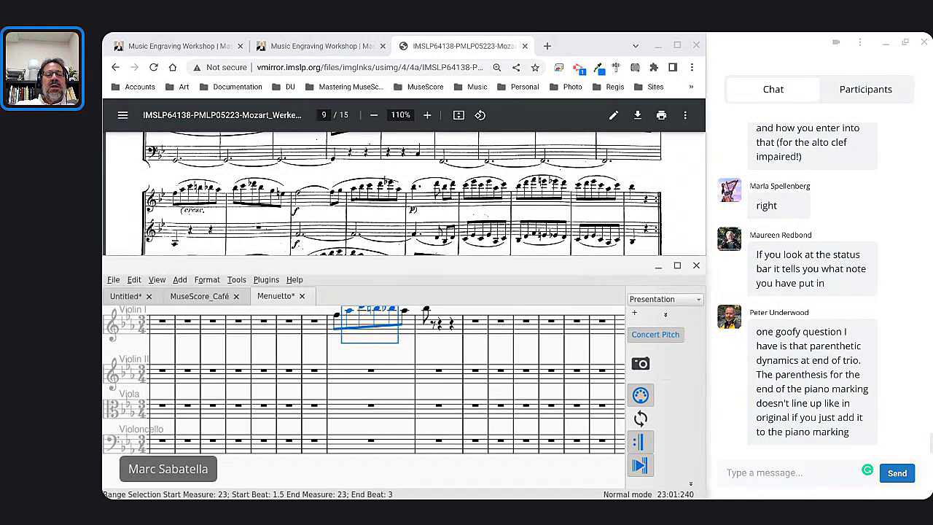
{"action": "key", "text": "shift+Right"}
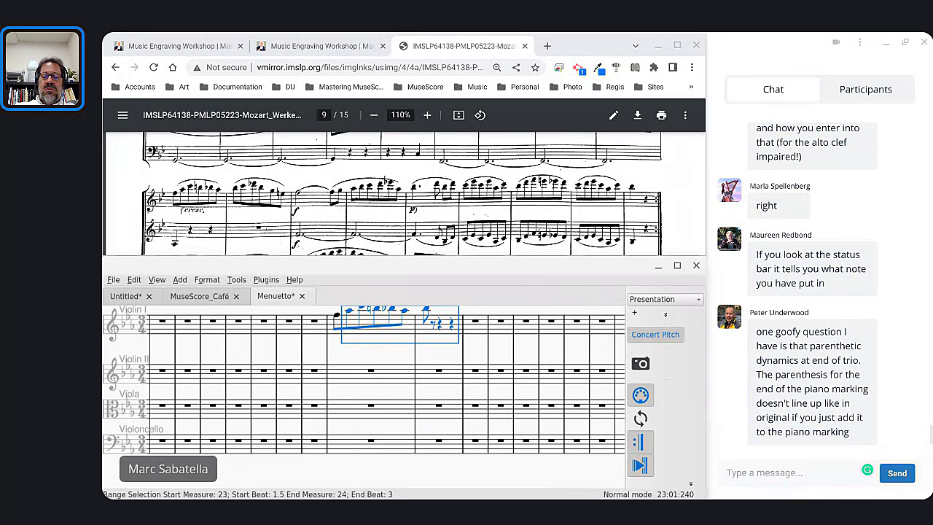
{"action": "key", "text": "F9"}
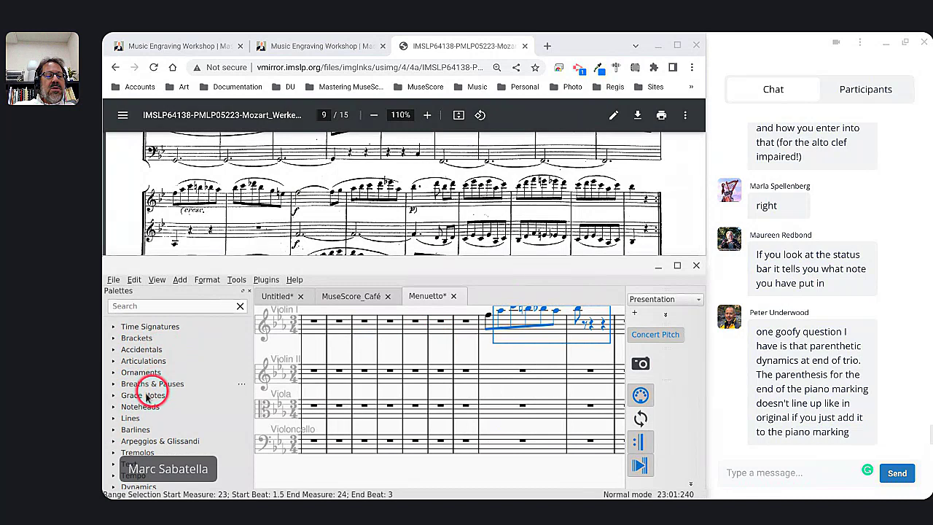
{"action": "left_click", "coordinate": [115, 418]}
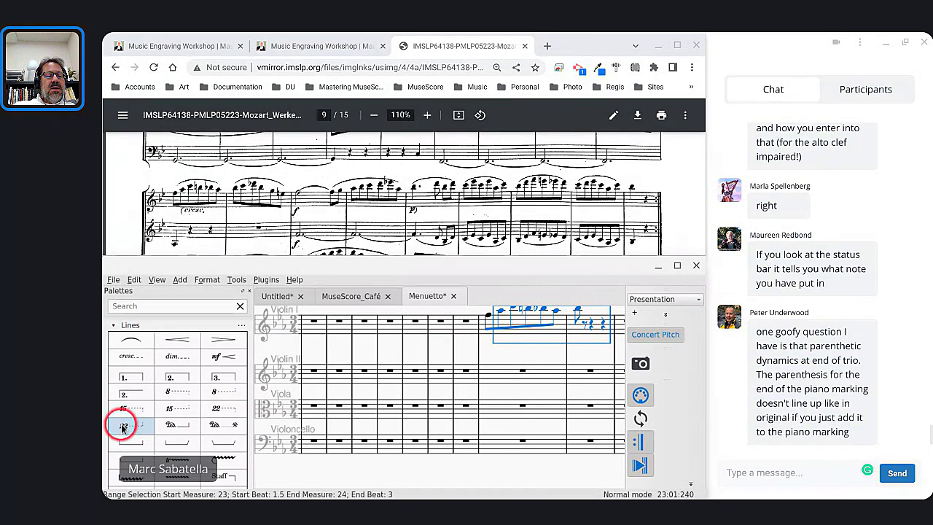
{"action": "left_click", "coordinate": [128, 355]}
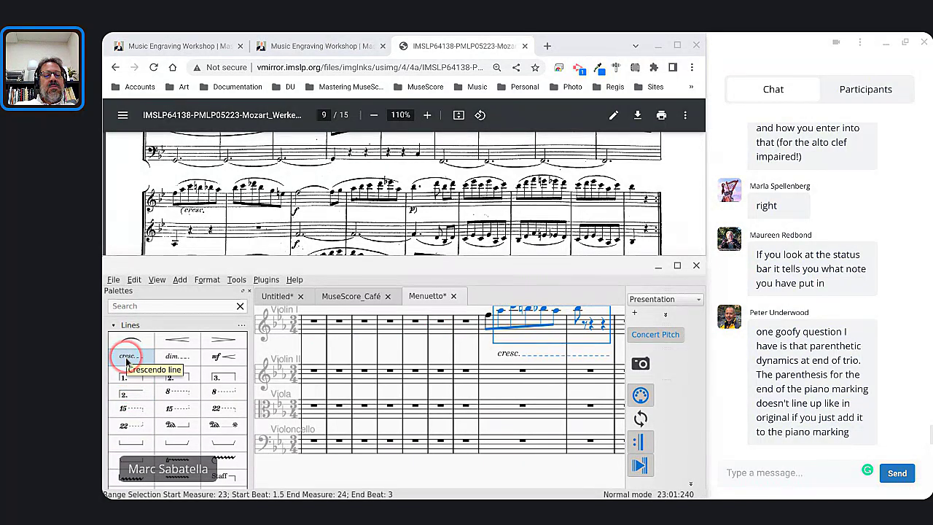
Change the begin text of the crescendo line in Violin I measure 23 to "(cresc." with only an opening parenthesis.
{"action": "left_click", "coordinate": [500, 355]}
{"action": "double_click", "coordinate": [502, 356]}
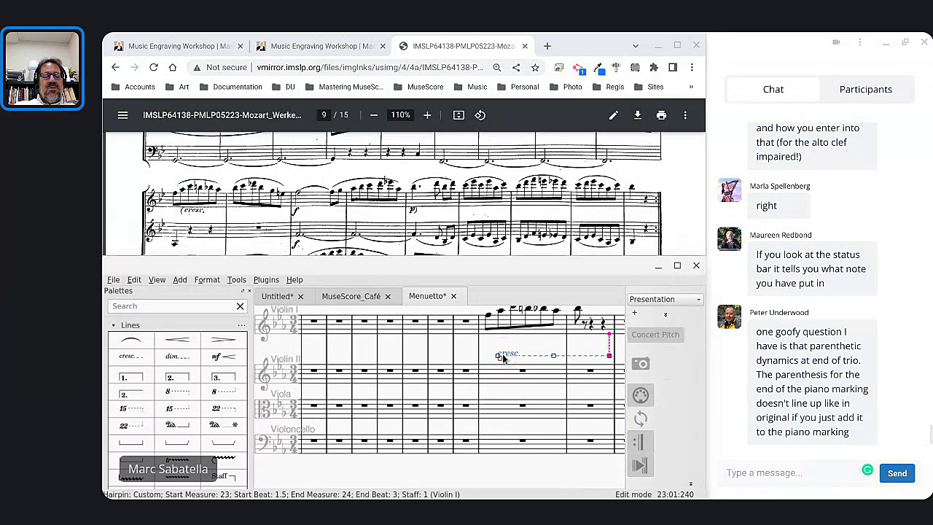
{"action": "key", "text": "Escape"}
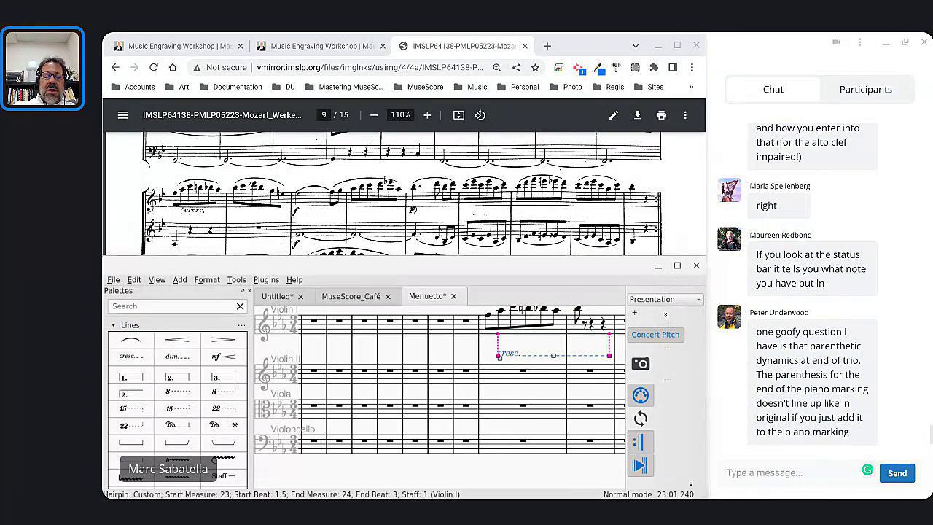
{"action": "key", "text": "F9"}
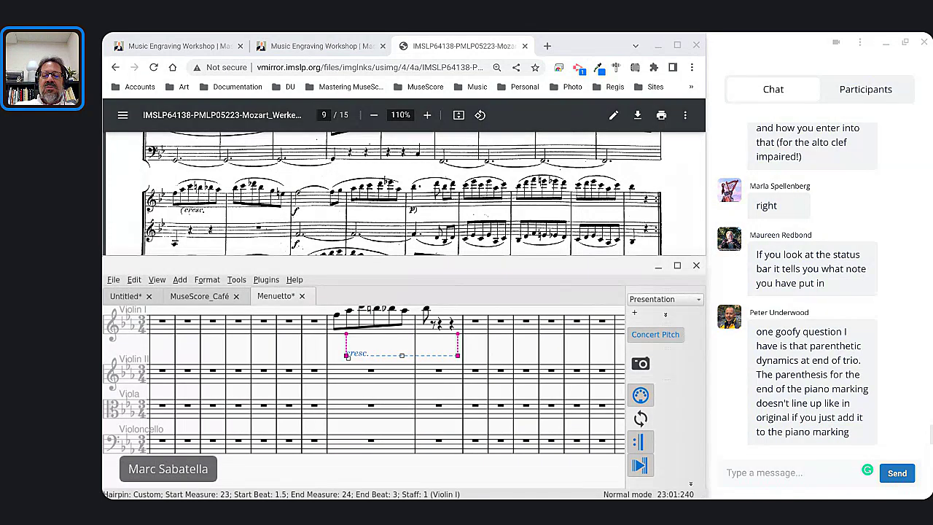
{"action": "key", "text": "F8"}
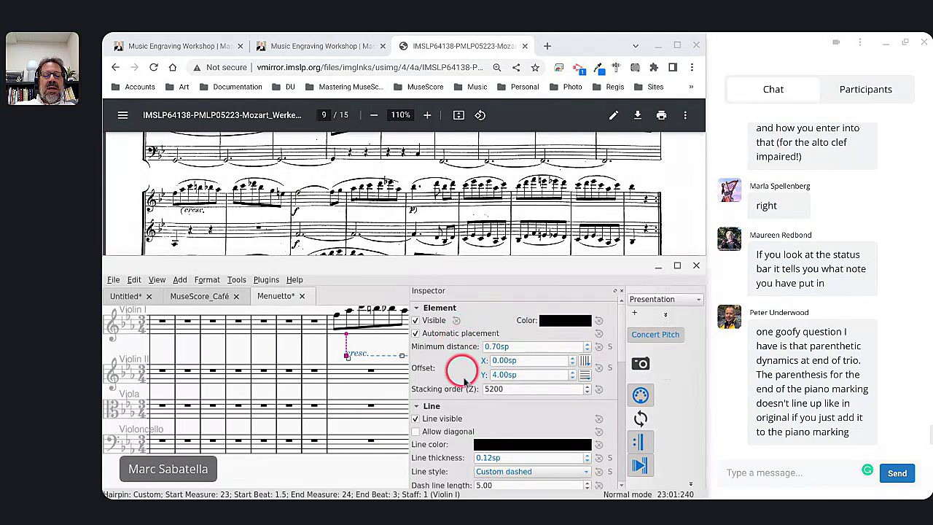
{"action": "scroll", "coordinate": [441, 408], "scroll_direction": "down", "scroll_amount": 5}
{"action": "left_click", "coordinate": [447, 458]}
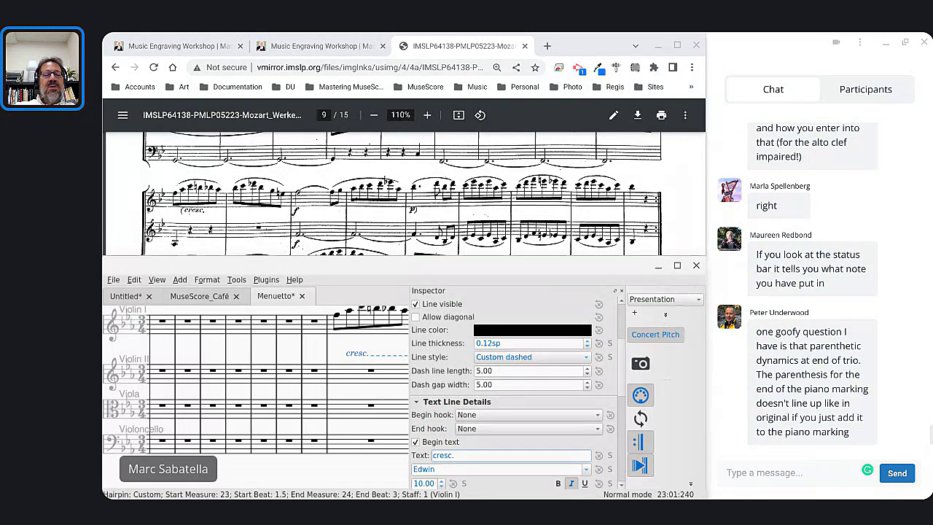
{"action": "type", "text": "("}
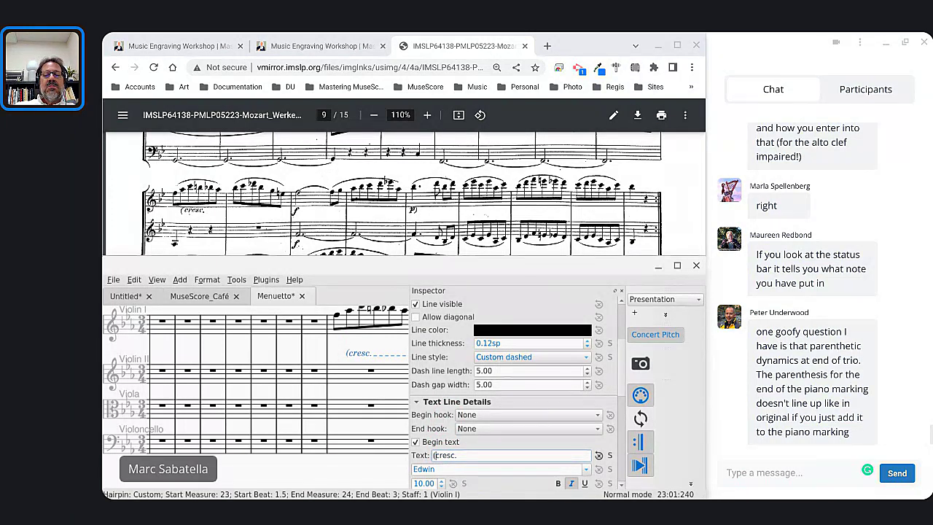
{"action": "left_click", "coordinate": [622, 292]}
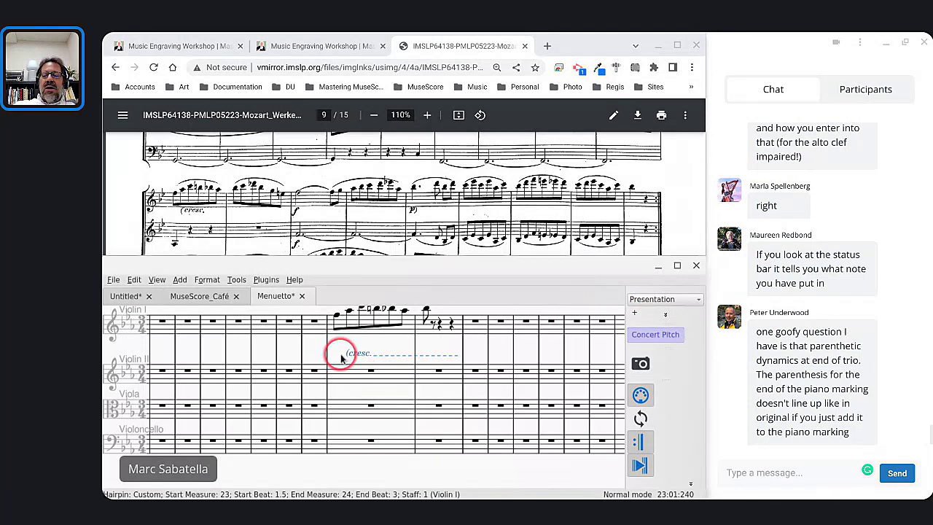
Enter a dotted quarter note B♭5 at the start of Violin I measure 25.
{"action": "scroll", "coordinate": [341, 357], "scroll_direction": "up", "scroll_amount": 4}
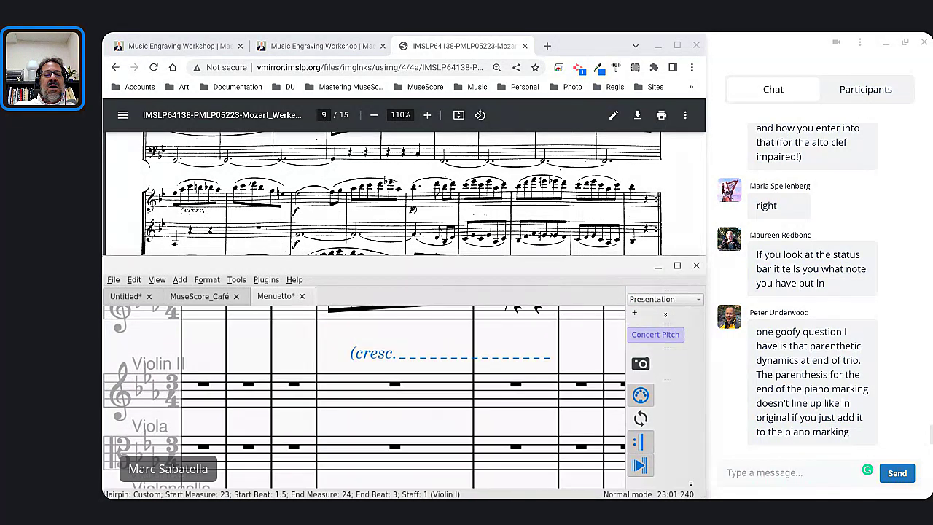
{"action": "scroll", "coordinate": [348, 337], "scroll_direction": "up", "scroll_amount": 3}
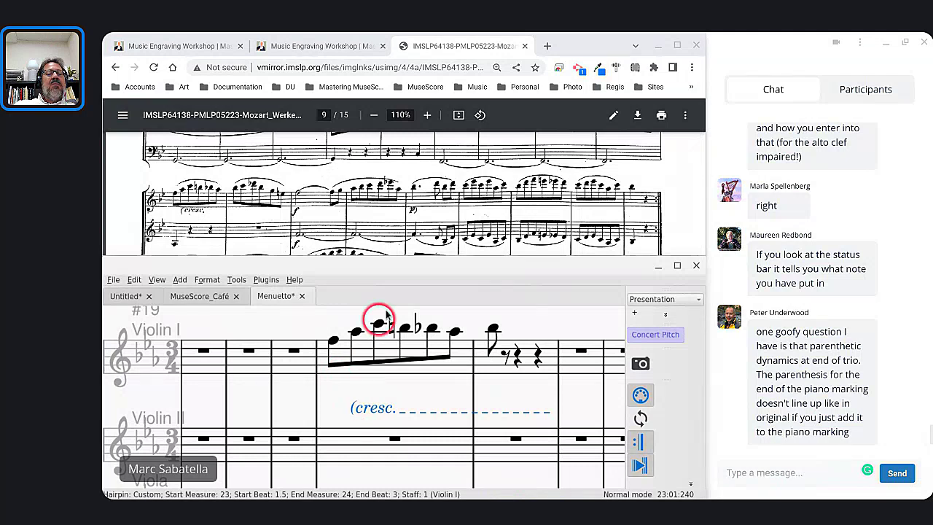
{"action": "scroll", "coordinate": [475, 247], "scroll_direction": "right", "scroll_amount": 1}
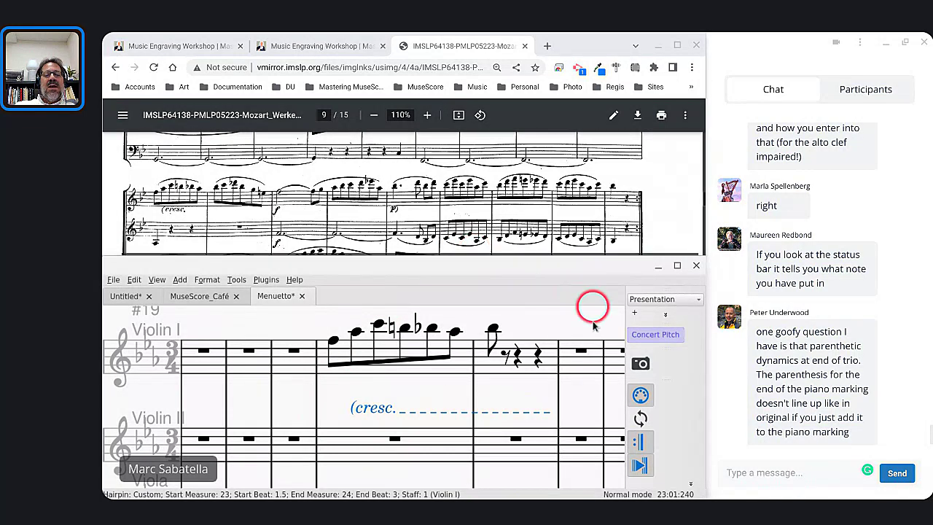
{"action": "left_click", "coordinate": [581, 351]}
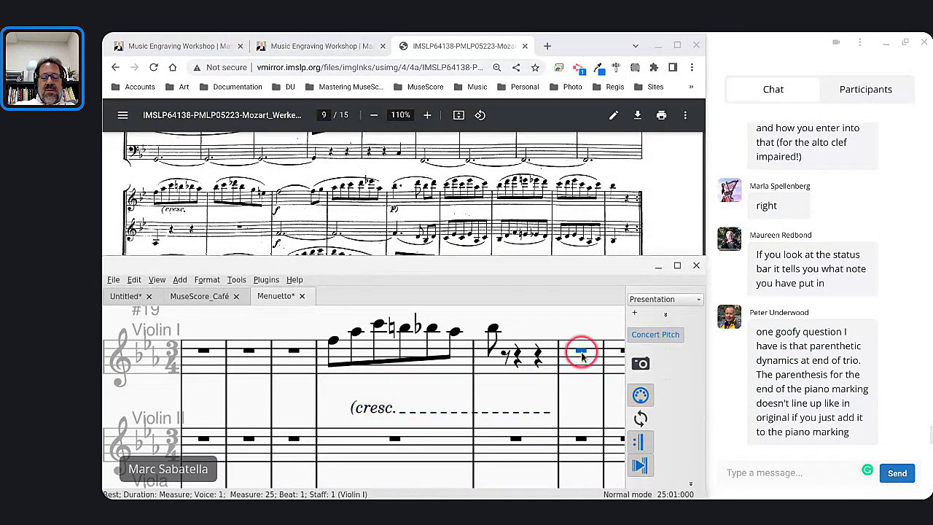
{"action": "key", "text": "n"}
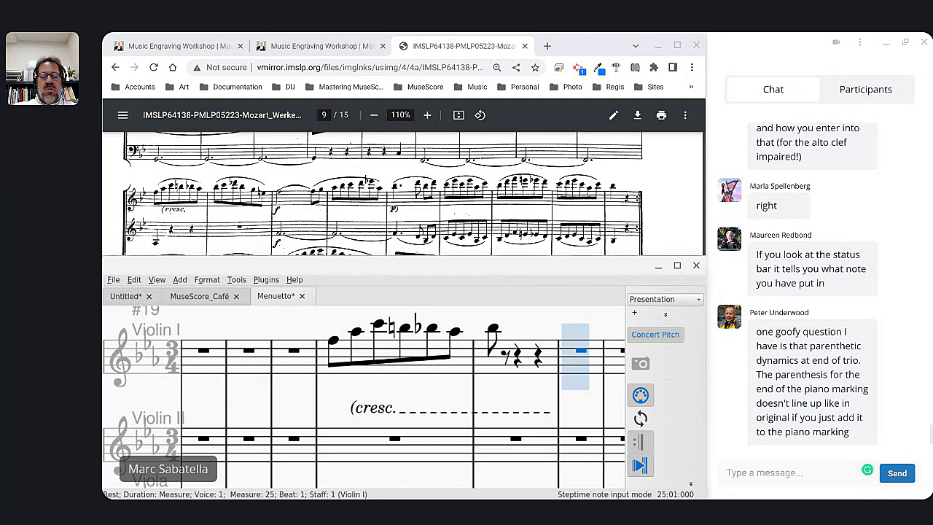
{"action": "key", "text": "b"}
{"action": "key", "text": "Escape"}
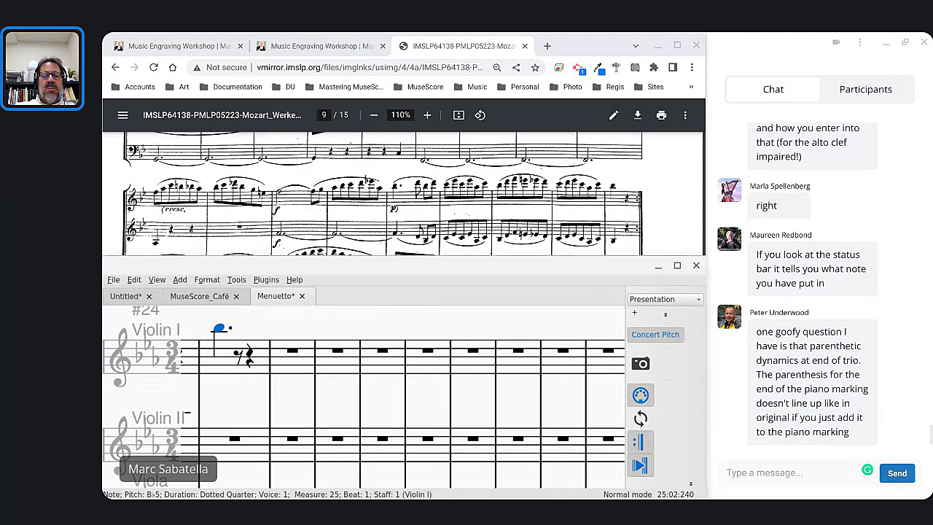
Add a p dynamic to the dotted quarter note in Violin I measure 25 and append a closing parenthesis to it.
{"action": "key", "text": "F9"}
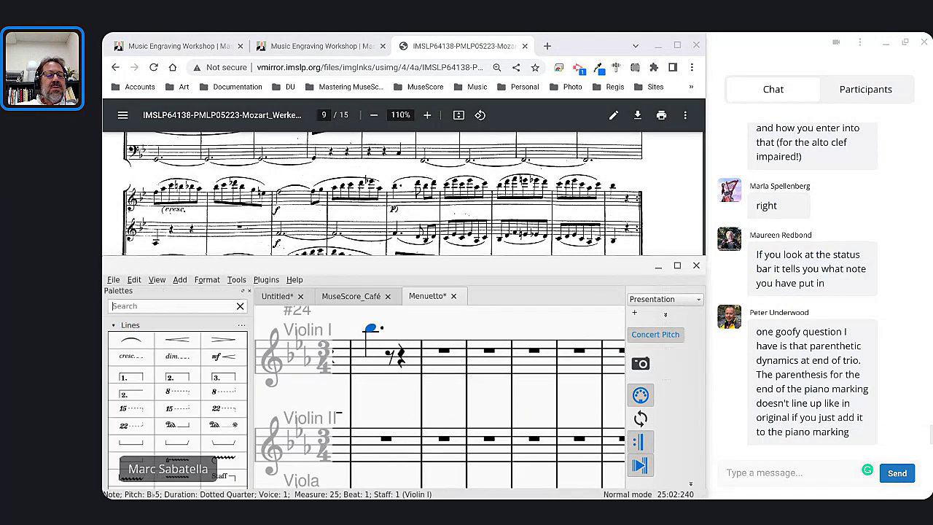
{"action": "left_click", "coordinate": [122, 325]}
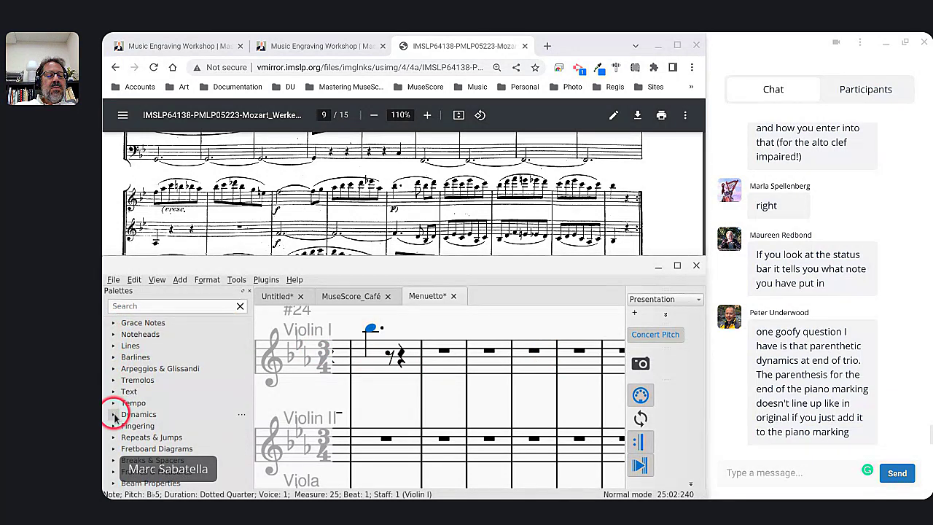
{"action": "left_click", "coordinate": [113, 414]}
{"action": "left_click_drag", "start_coordinate": [176, 410], "coordinate": [371, 409]}
{"action": "double_click", "coordinate": [372, 410]}
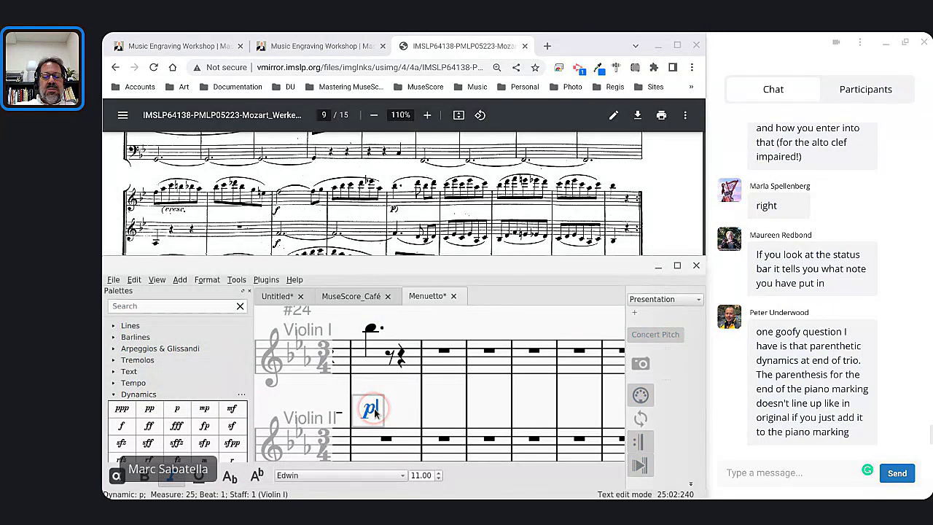
{"action": "type", "text": ")"}
{"action": "key", "text": "Escape"}
{"action": "left_click", "coordinate": [367, 345]}
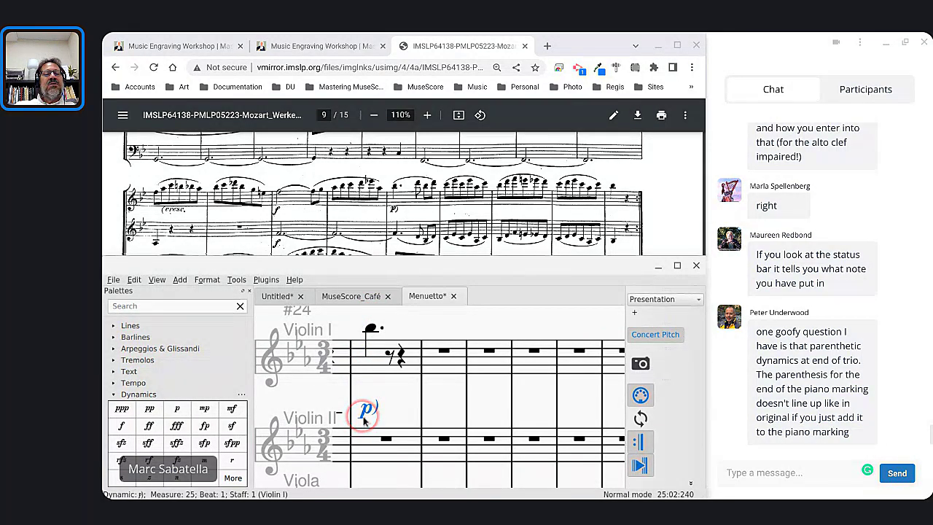
Compare the p) placement under the dotted quarter in the source PDF with the (cresc. line and p) in the score.
{"action": "scroll", "coordinate": [386, 193], "scroll_direction": "up", "scroll_amount": 8}
{"action": "scroll", "coordinate": [388, 195], "scroll_direction": "down", "scroll_amount": 5}
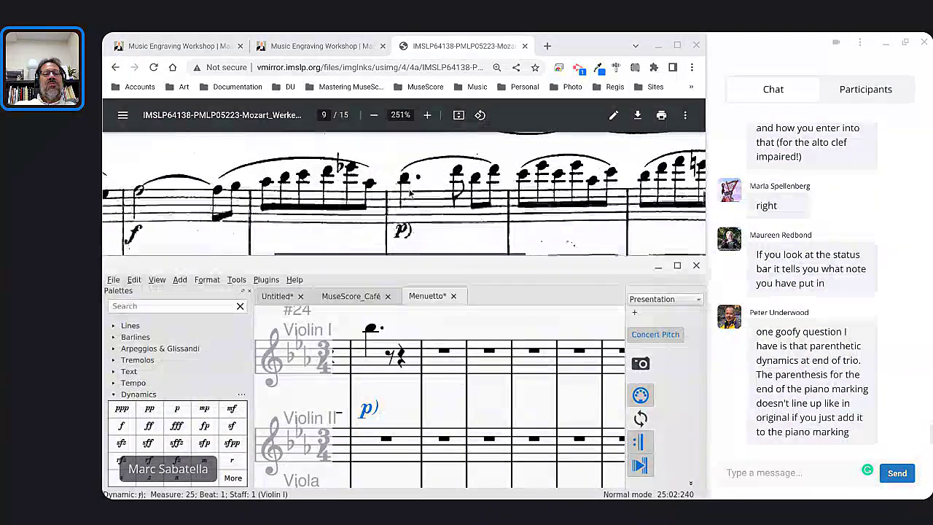
{"action": "scroll", "coordinate": [403, 211], "scroll_direction": "up", "scroll_amount": 3}
{"action": "scroll", "coordinate": [404, 211], "scroll_direction": "down", "scroll_amount": 1}
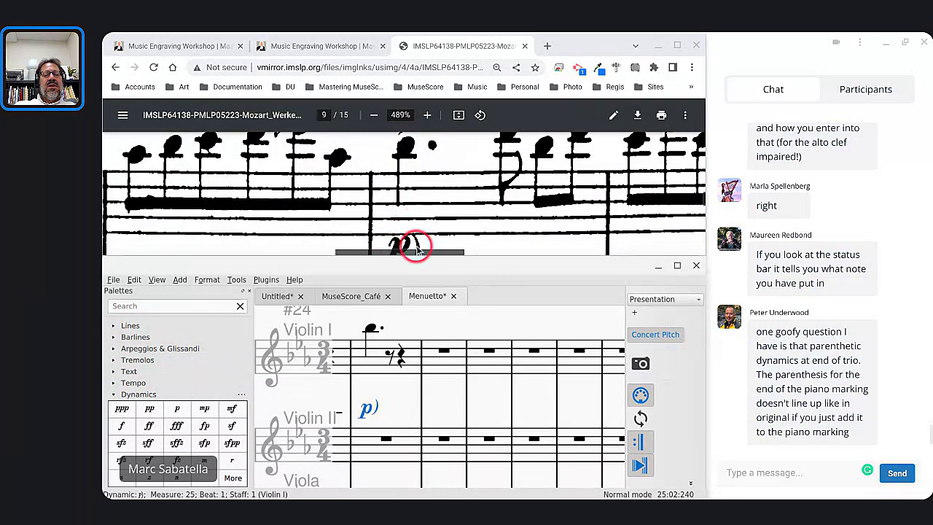
{"action": "scroll", "coordinate": [371, 420], "scroll_direction": "up", "scroll_amount": 1}
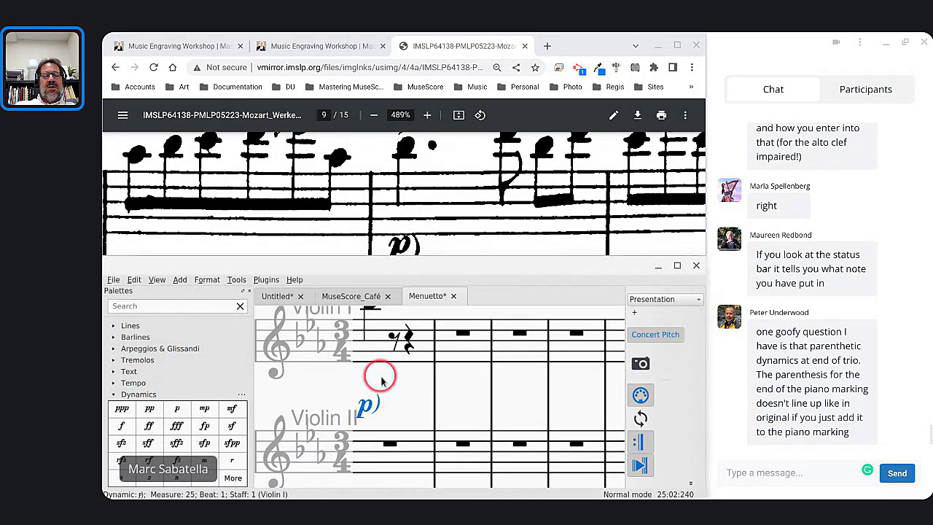
{"action": "scroll", "coordinate": [377, 375], "scroll_direction": "left", "scroll_amount": 2}
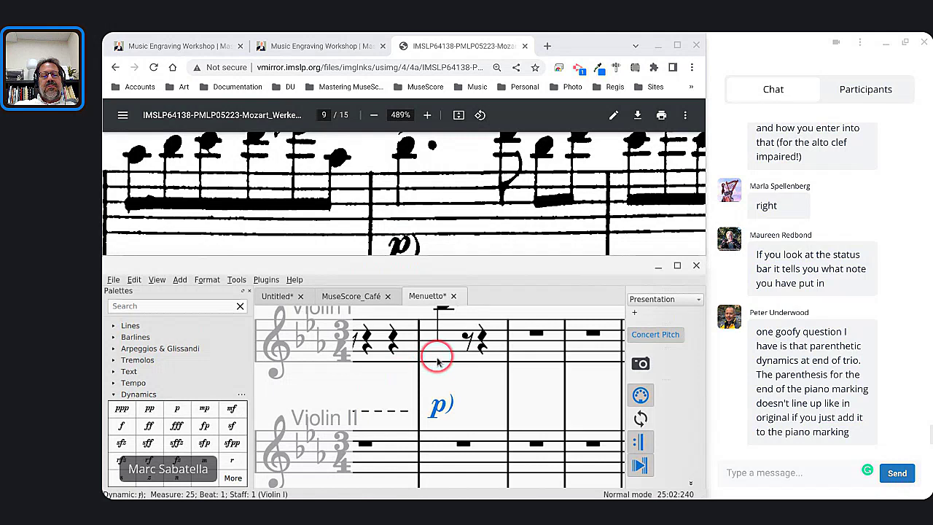
{"action": "scroll", "coordinate": [437, 363], "scroll_direction": "down", "scroll_amount": 2}
{"action": "scroll", "coordinate": [437, 363], "scroll_direction": "down", "scroll_amount": 1}
{"action": "left_click", "coordinate": [458, 375]}
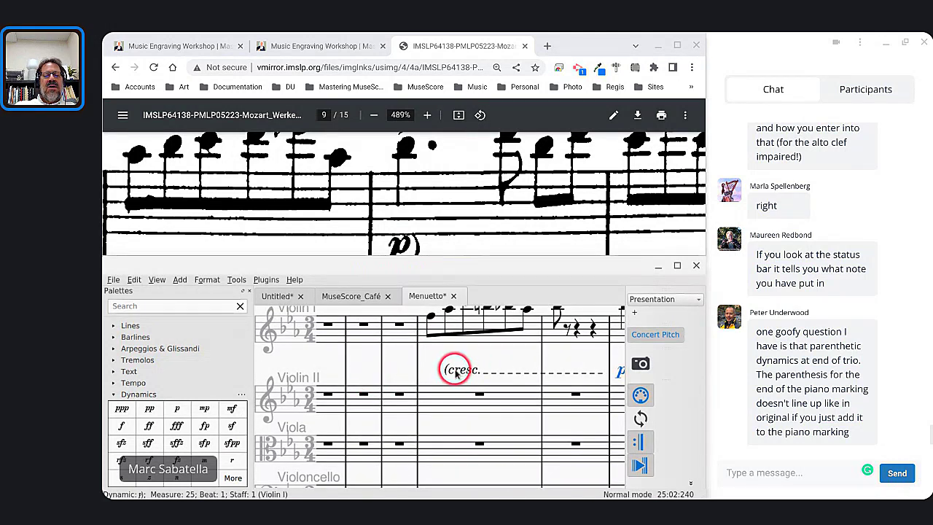
{"action": "left_click", "coordinate": [458, 375]}
{"action": "left_click", "coordinate": [240, 304]}
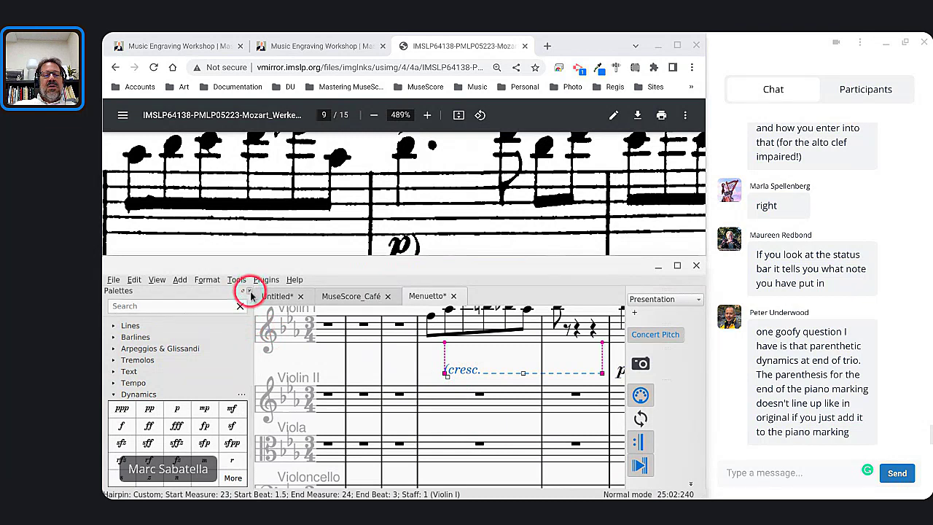
{"action": "left_click", "coordinate": [246, 290]}
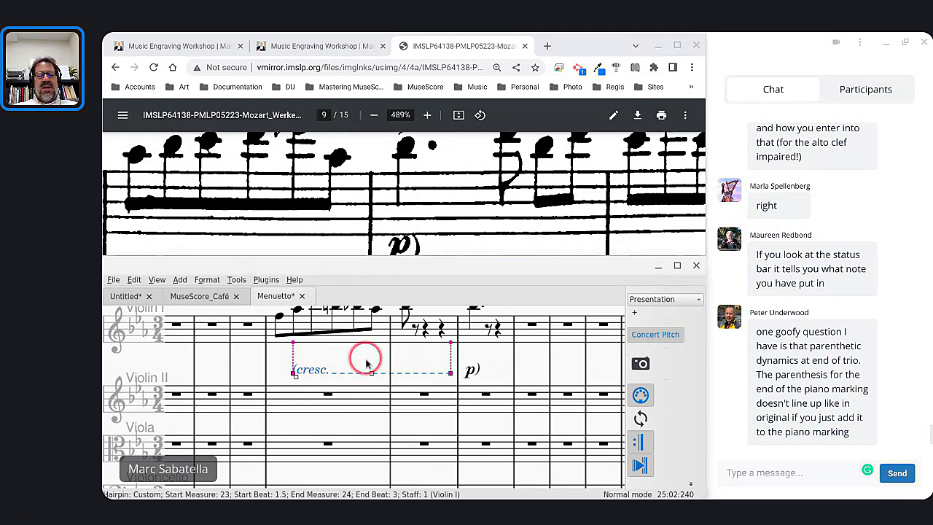
{"action": "key", "text": "Escape"}
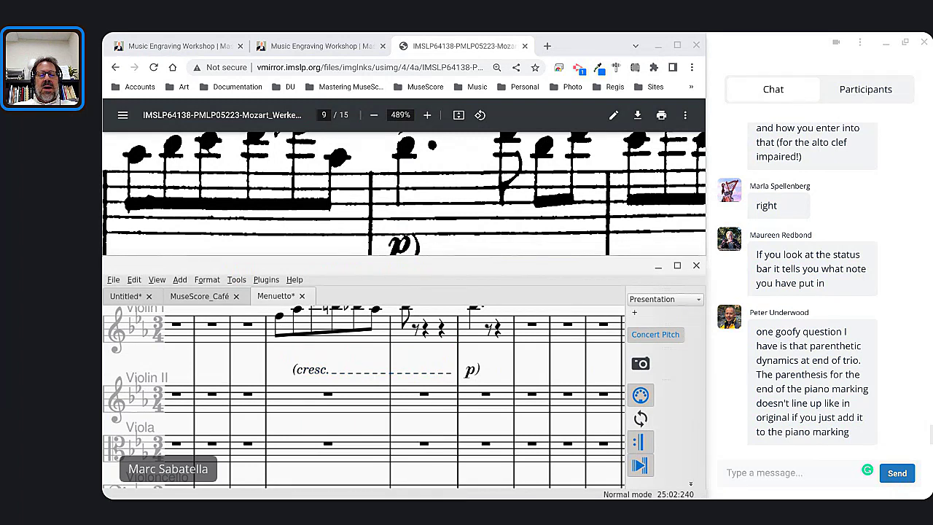
Left-align the text of the p) dynamic in Violin I measure 25.
{"action": "left_click", "coordinate": [473, 372]}
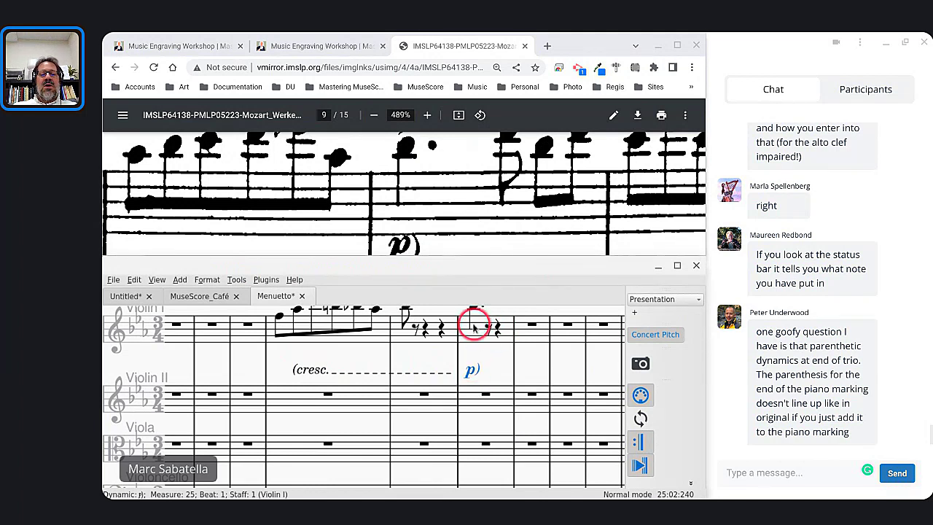
{"action": "scroll", "coordinate": [471, 323], "scroll_direction": "up", "scroll_amount": 2, "text": "ctrl"}
{"action": "scroll", "coordinate": [471, 323], "scroll_direction": "up", "scroll_amount": 1}
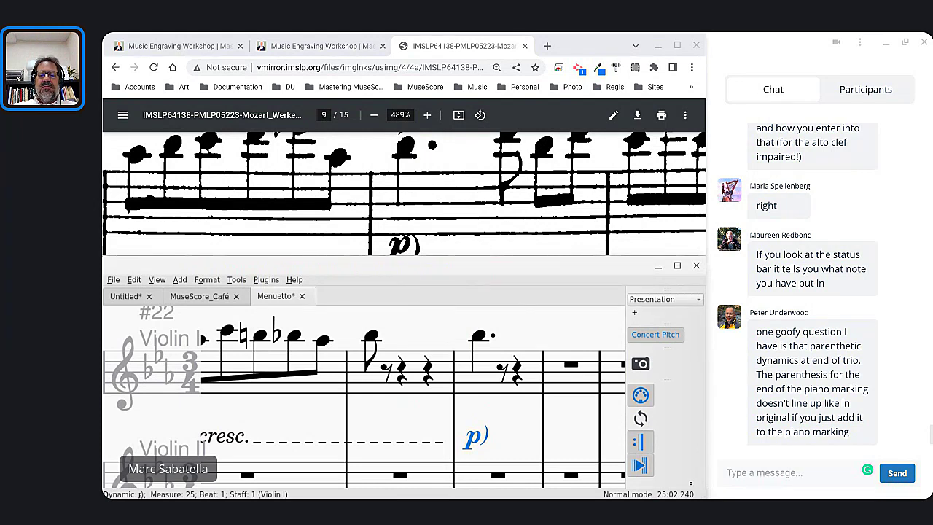
{"action": "key", "text": "F8"}
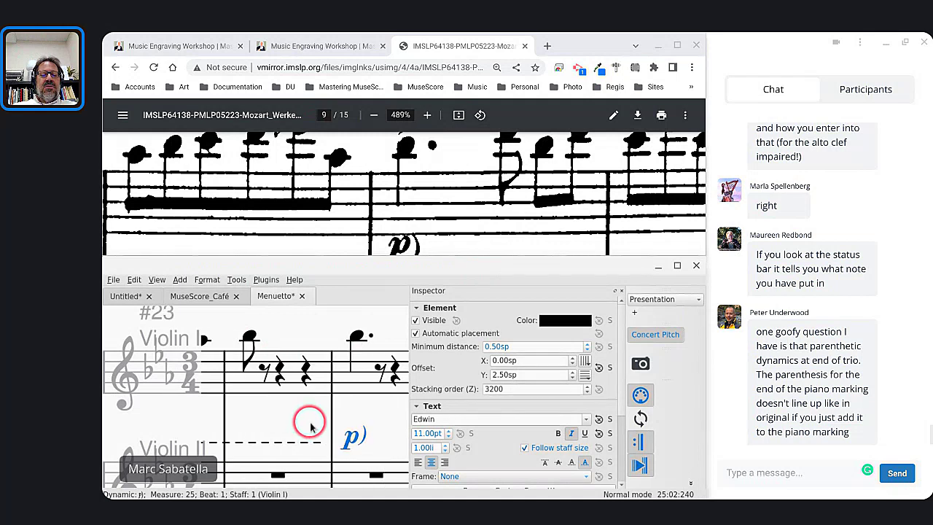
{"action": "left_click", "coordinate": [417, 463]}
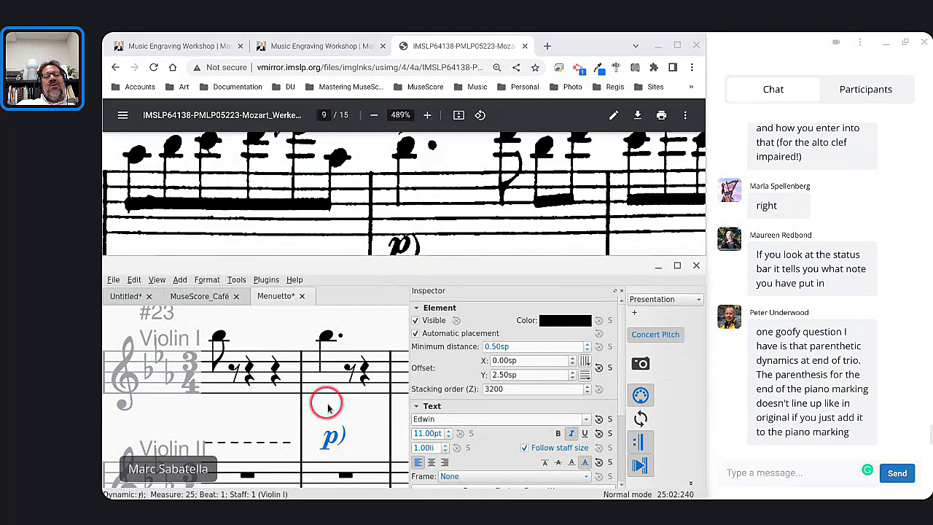
Insert a plain-text second p before the closing parenthesis of the p) dynamic in measure 25.
{"action": "scroll", "coordinate": [323, 401], "scroll_direction": "up", "scroll_amount": 3}
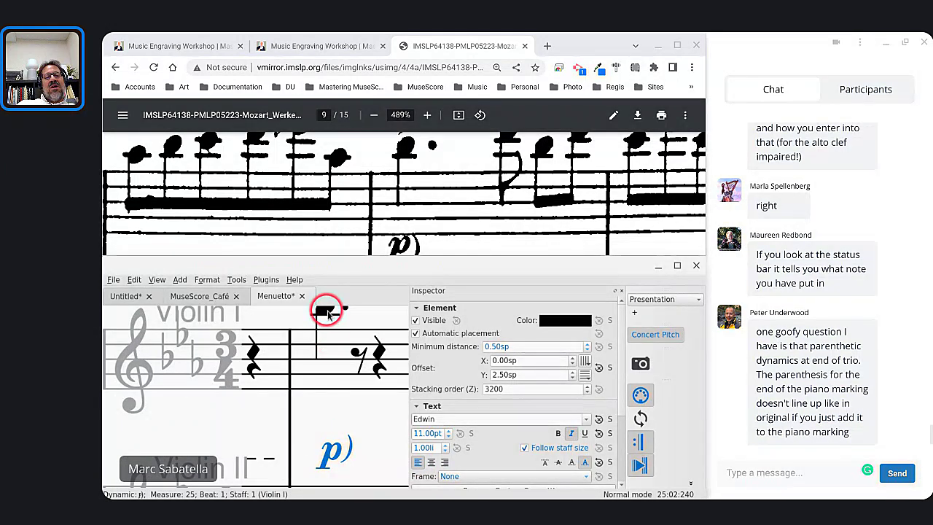
{"action": "double_click", "coordinate": [330, 452]}
{"action": "key", "text": "End"}
{"action": "type", "text": "p"}
{"action": "key", "text": "Escape"}
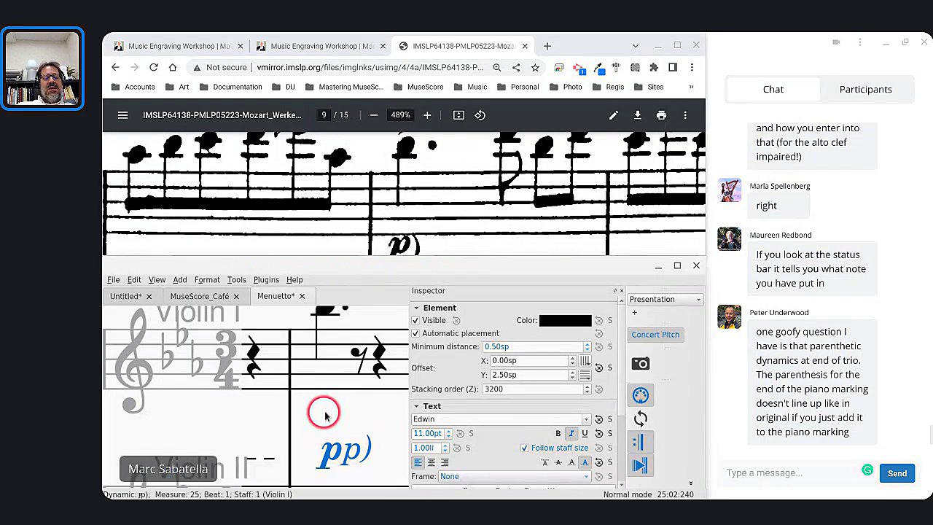
Replace the plain second p in the measure 25 dynamic with a matching dynamic-style p, giving pp).
{"action": "double_click", "coordinate": [350, 450]}
{"action": "key", "text": "BackSpace"}
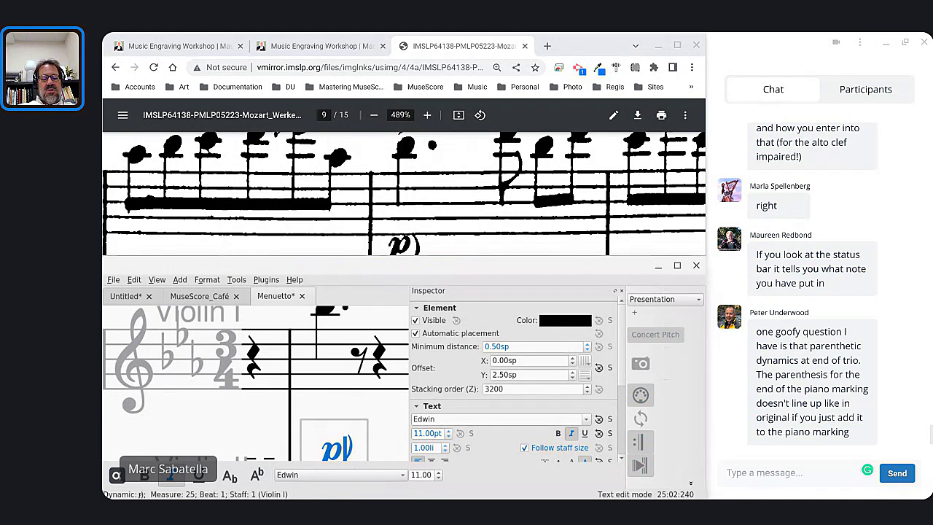
{"action": "type", "text": "p"}
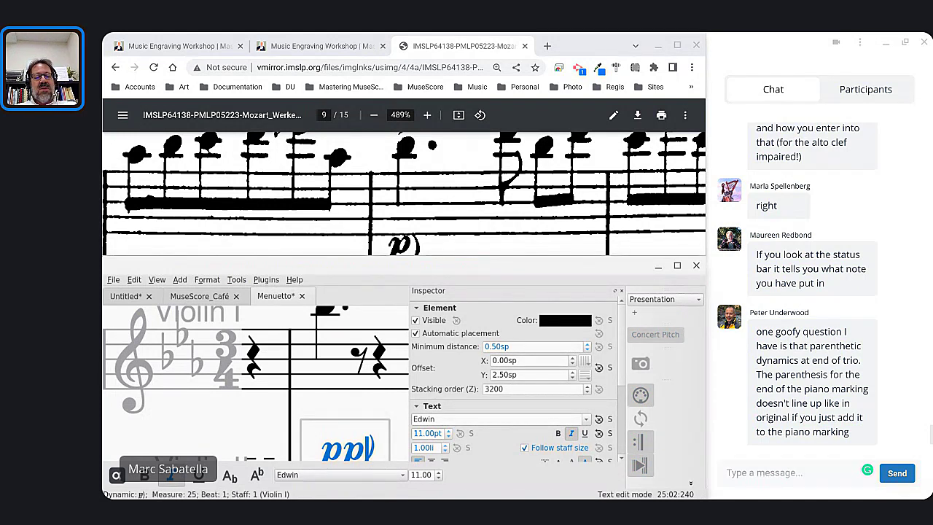
{"action": "key", "text": "Escape"}
{"action": "left_click_drag", "start_coordinate": [323, 405], "coordinate": [323, 329]}
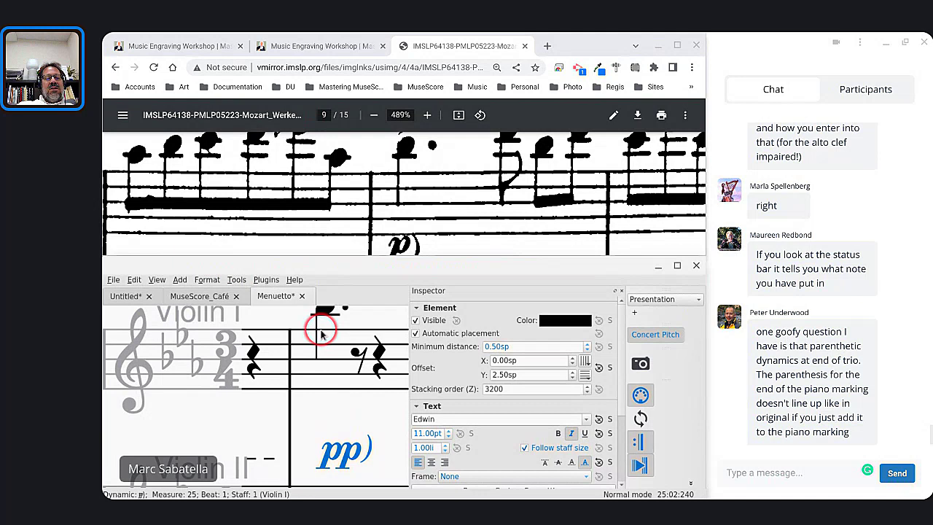
Delete the extra p from the Violin I measure 25 dynamic so it reads p), and centre-align its text.
{"action": "double_click", "coordinate": [340, 450]}
{"action": "type", "text": "p"}
{"action": "key", "text": "BackSpace"}
{"action": "key", "text": "BackSpace"}
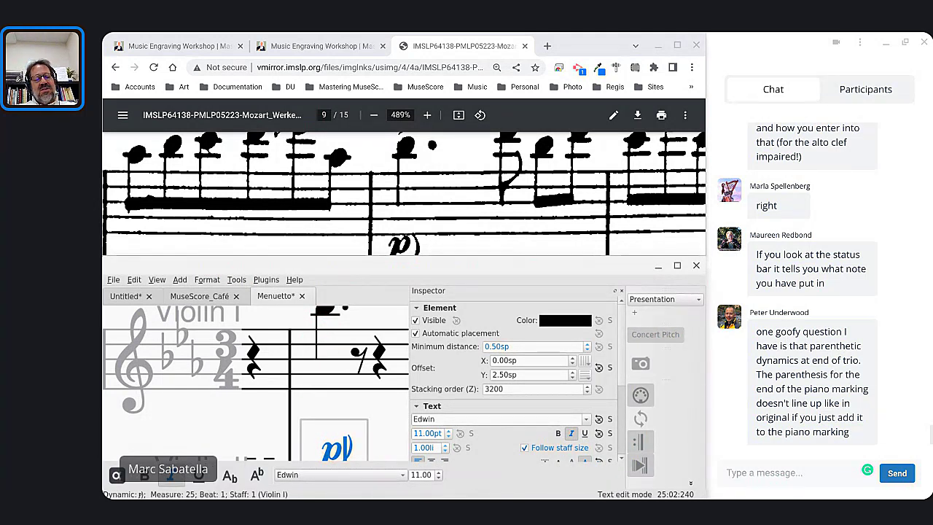
{"action": "key", "text": "Escape"}
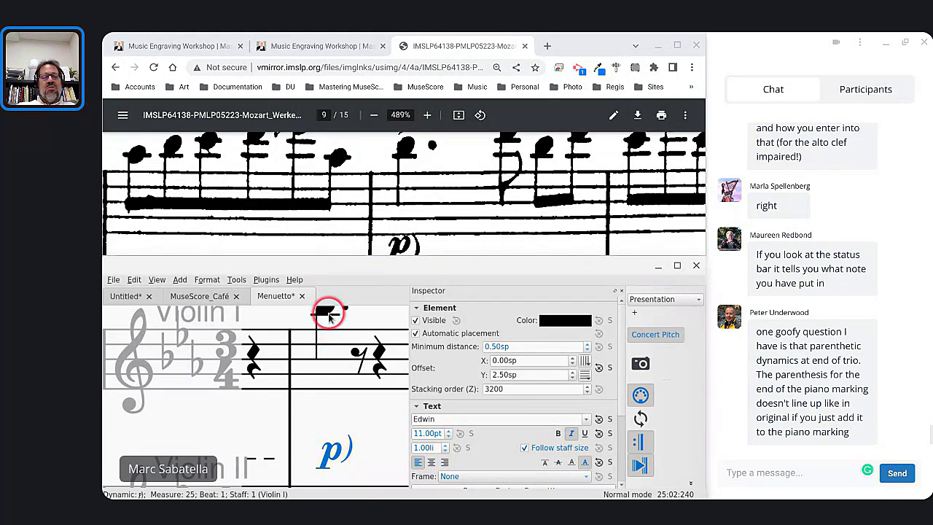
{"action": "left_click", "coordinate": [432, 463]}
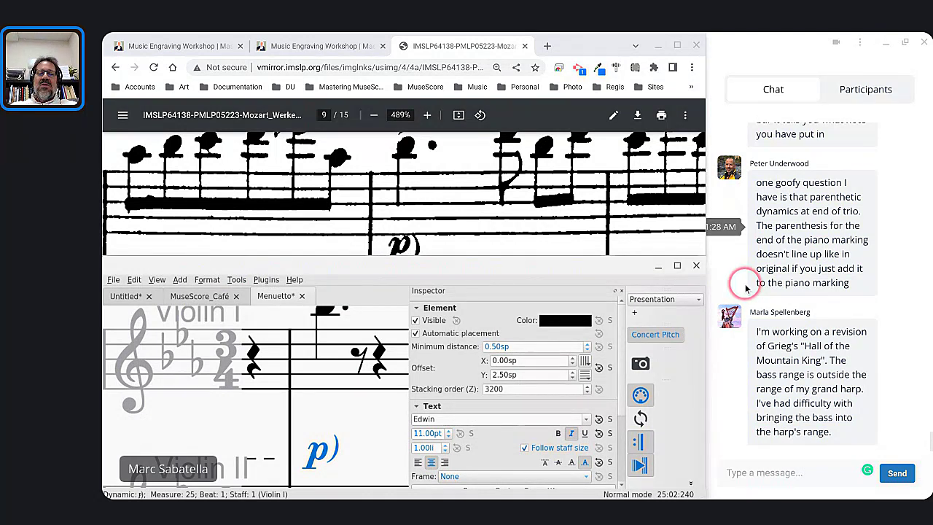
Switch to the MuseScore_Café score and start playback from measure 1 of the Trumpet staff.
{"action": "left_click", "coordinate": [621, 291]}
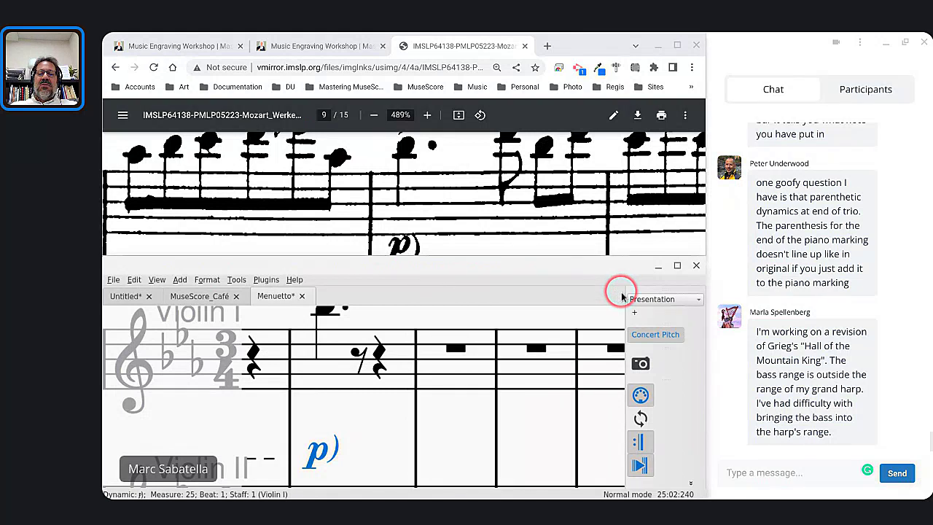
{"action": "left_click", "coordinate": [678, 266]}
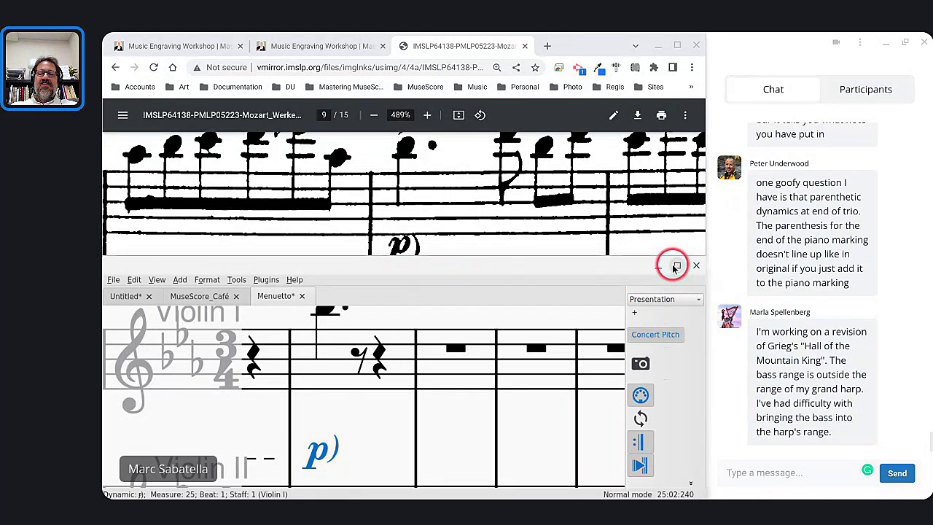
{"action": "left_click", "coordinate": [216, 296]}
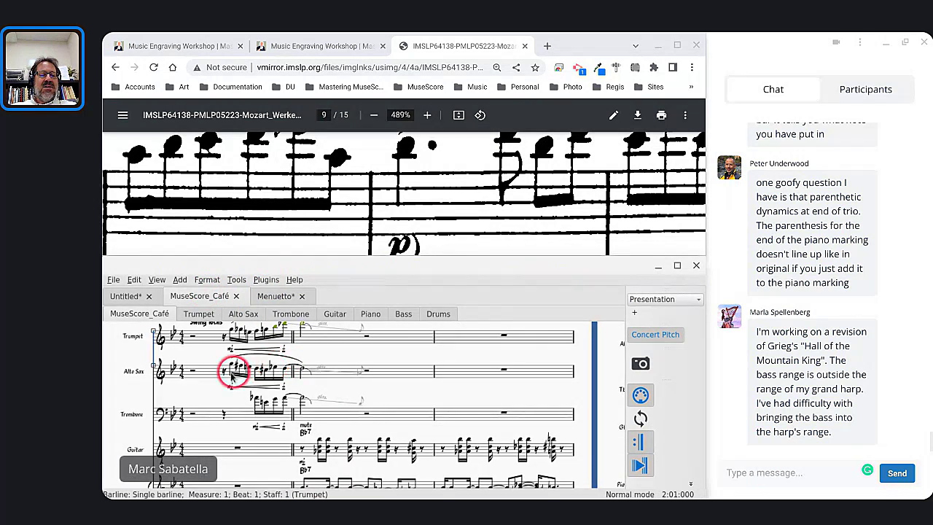
{"action": "left_click", "coordinate": [194, 343]}
{"action": "key", "text": "space"}
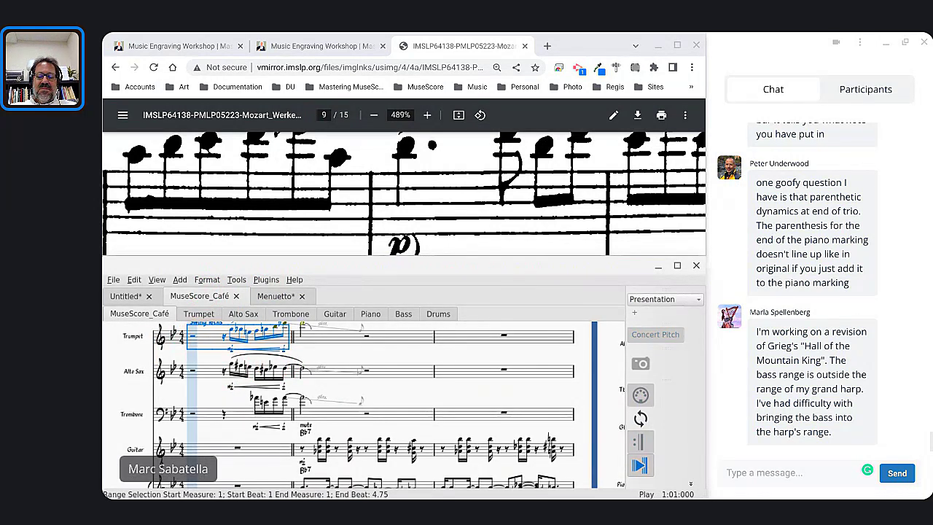
Show the Play Panel and lower the master volume to -50.0 dB during playback.
{"action": "key", "text": "F11"}
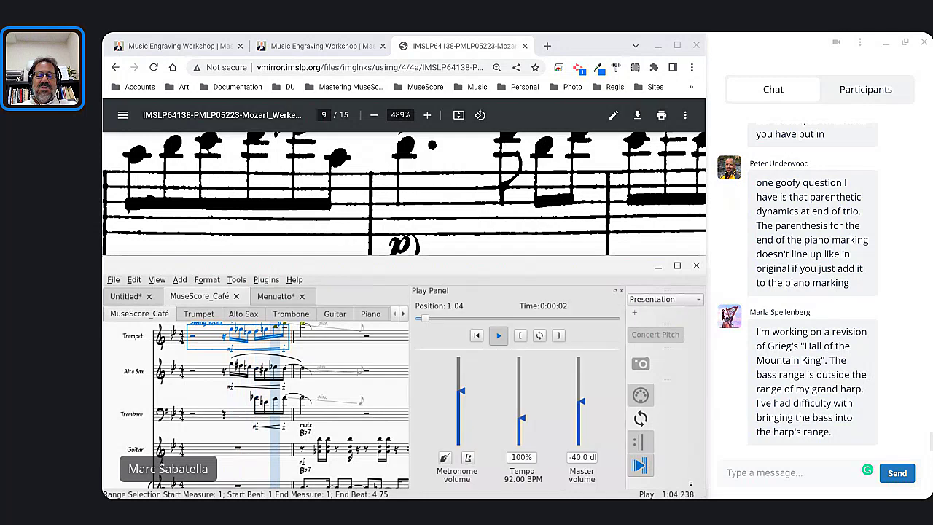
{"action": "left_click", "coordinate": [581, 457]}
{"action": "key", "text": "Down"}
{"action": "key", "text": "Down"}
{"action": "key", "text": "Down"}
{"action": "key", "text": "Down"}
{"action": "key", "text": "Down"}
{"action": "key", "text": "Down"}
{"action": "key", "text": "Down"}
{"action": "key", "text": "Down"}
{"action": "key", "text": "Down"}
{"action": "key", "text": "Down"}
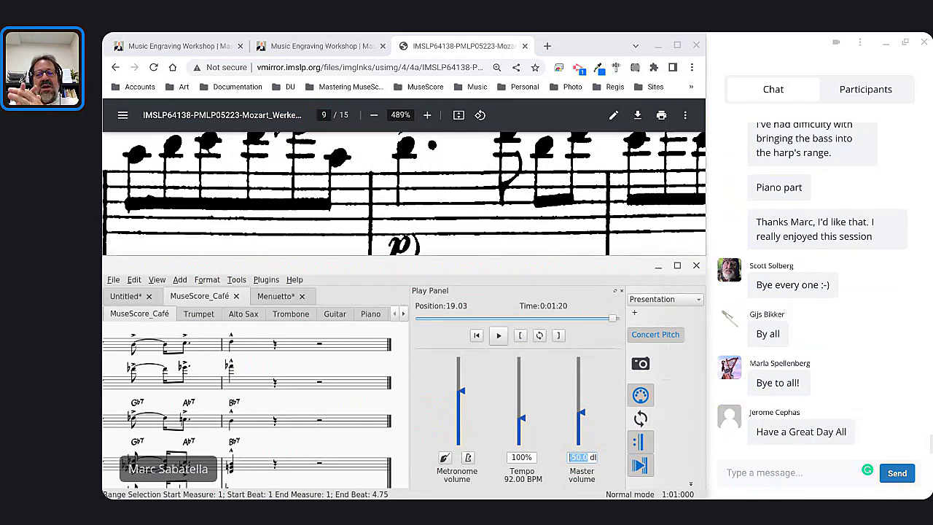
Switch to the MuseScore Café community meeting window, mute the microphone and end the stream.
{"action": "left_click", "coordinate": [557, 129]}
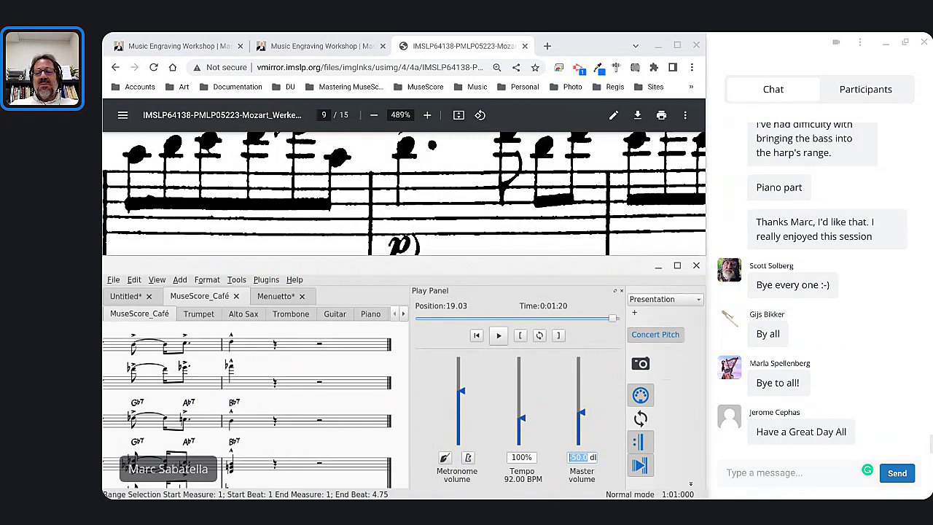
{"action": "key", "text": "alt+Tab"}
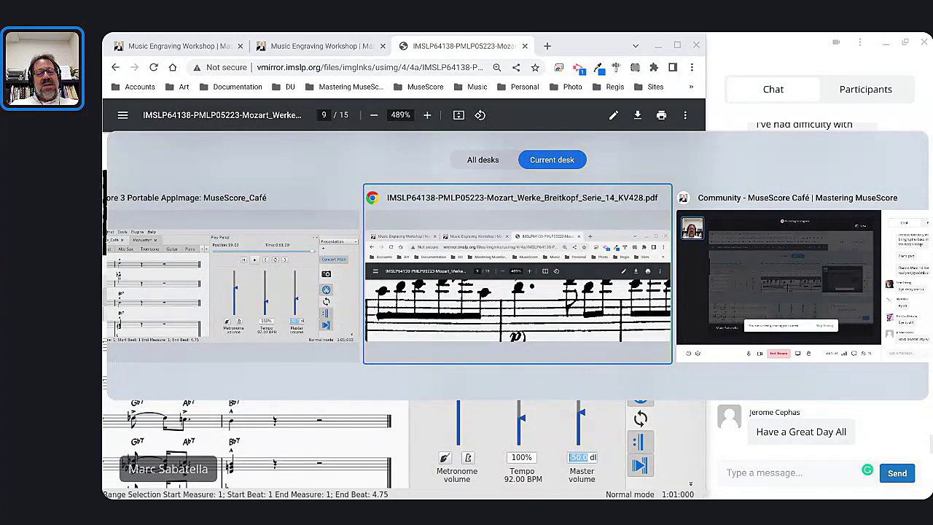
{"action": "key", "text": "alt+Tab"}
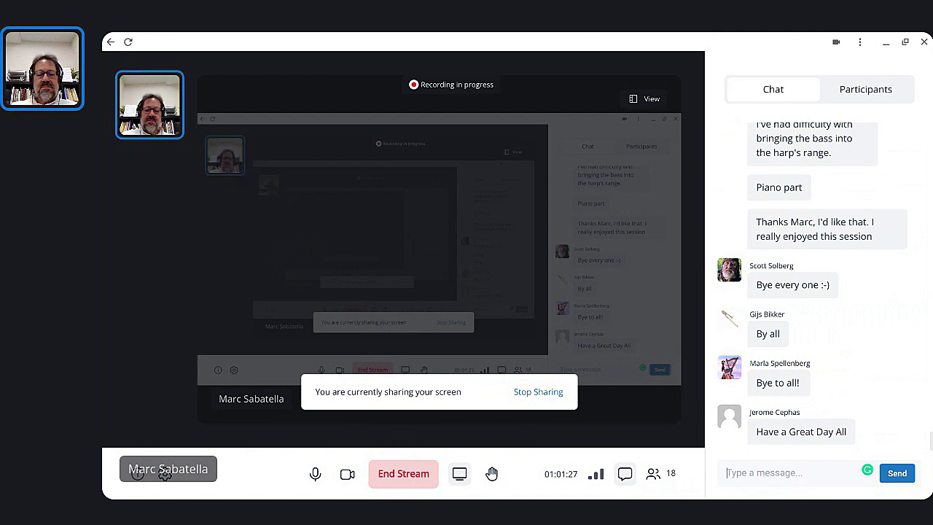
{"action": "left_click", "coordinate": [316, 478]}
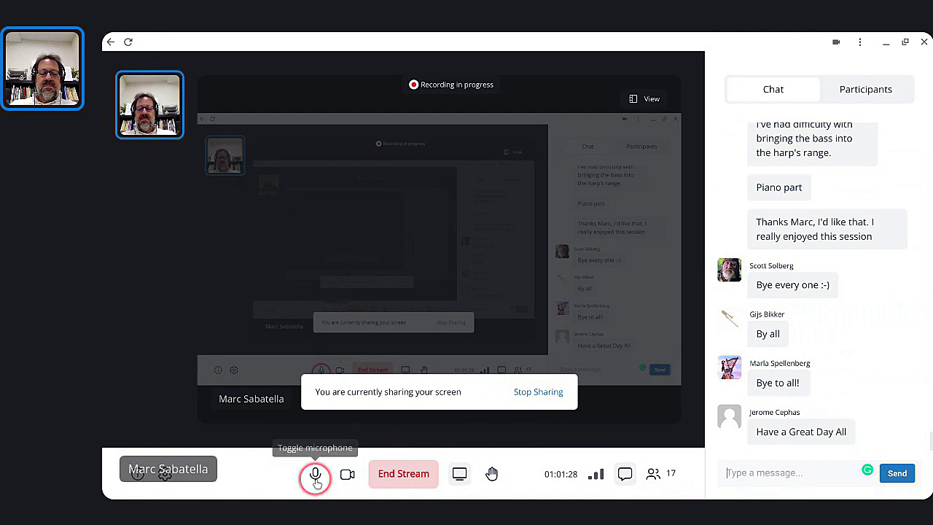
{"action": "left_click", "coordinate": [415, 480]}
{"action": "left_click", "coordinate": [540, 291]}
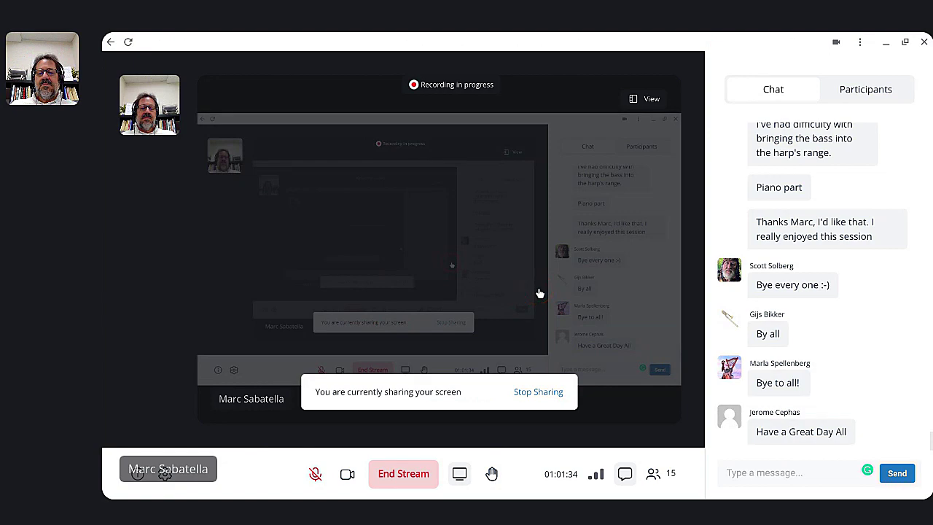